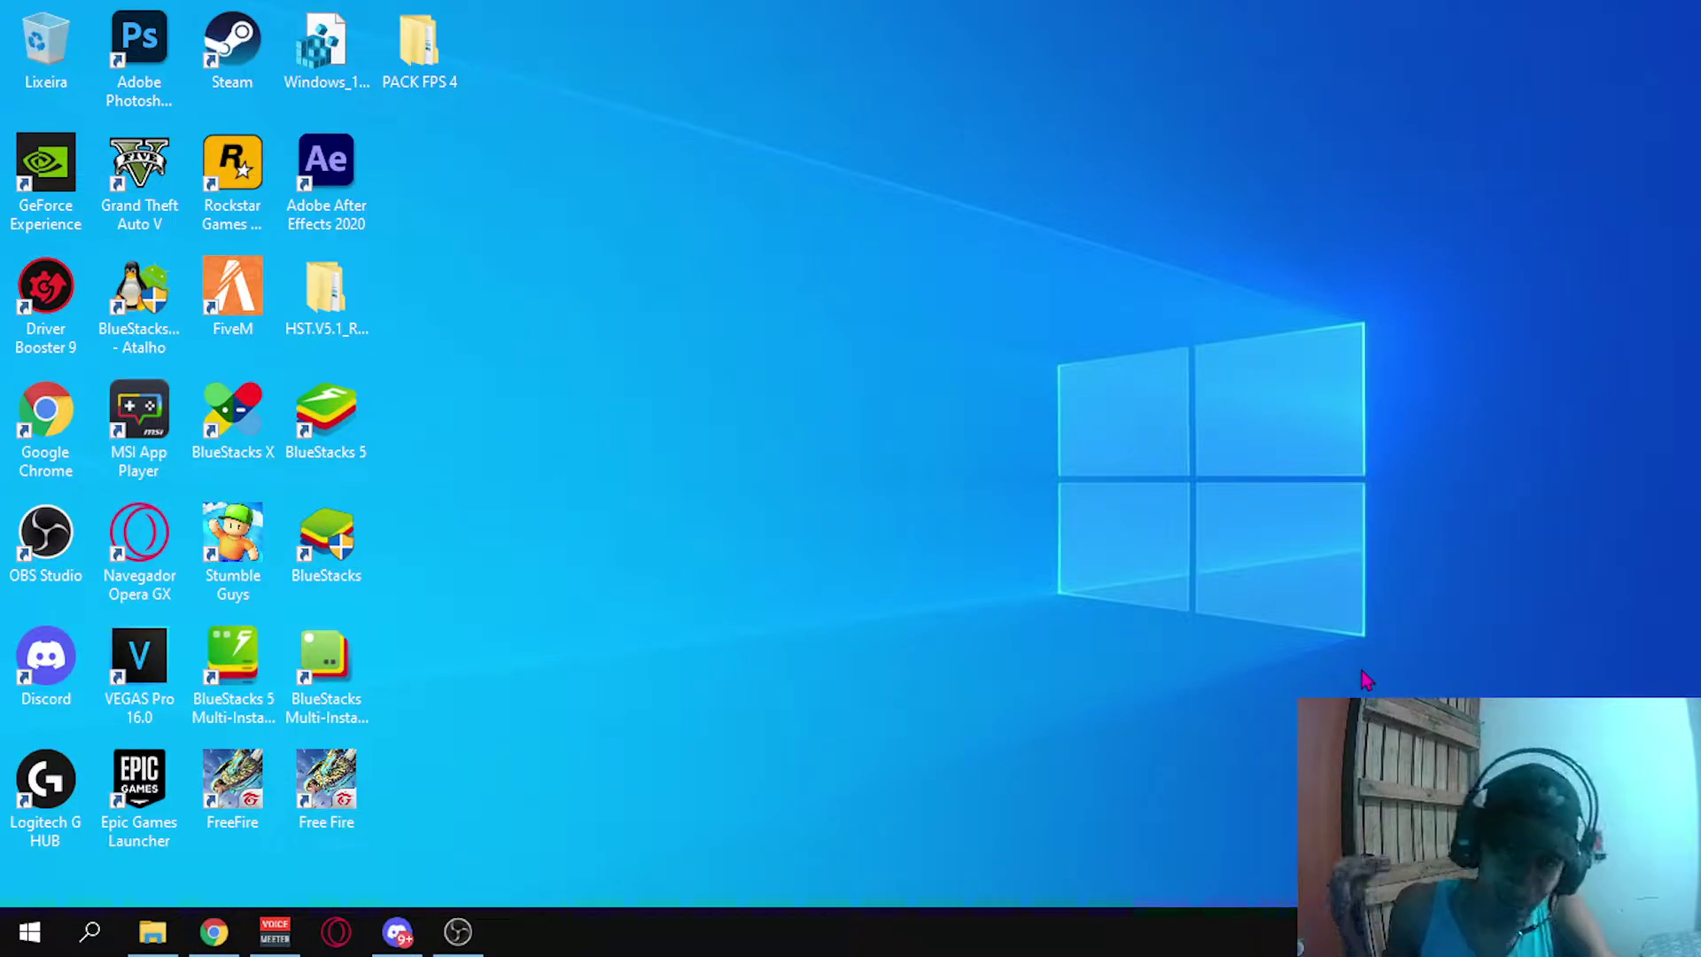
right_click(860, 173)
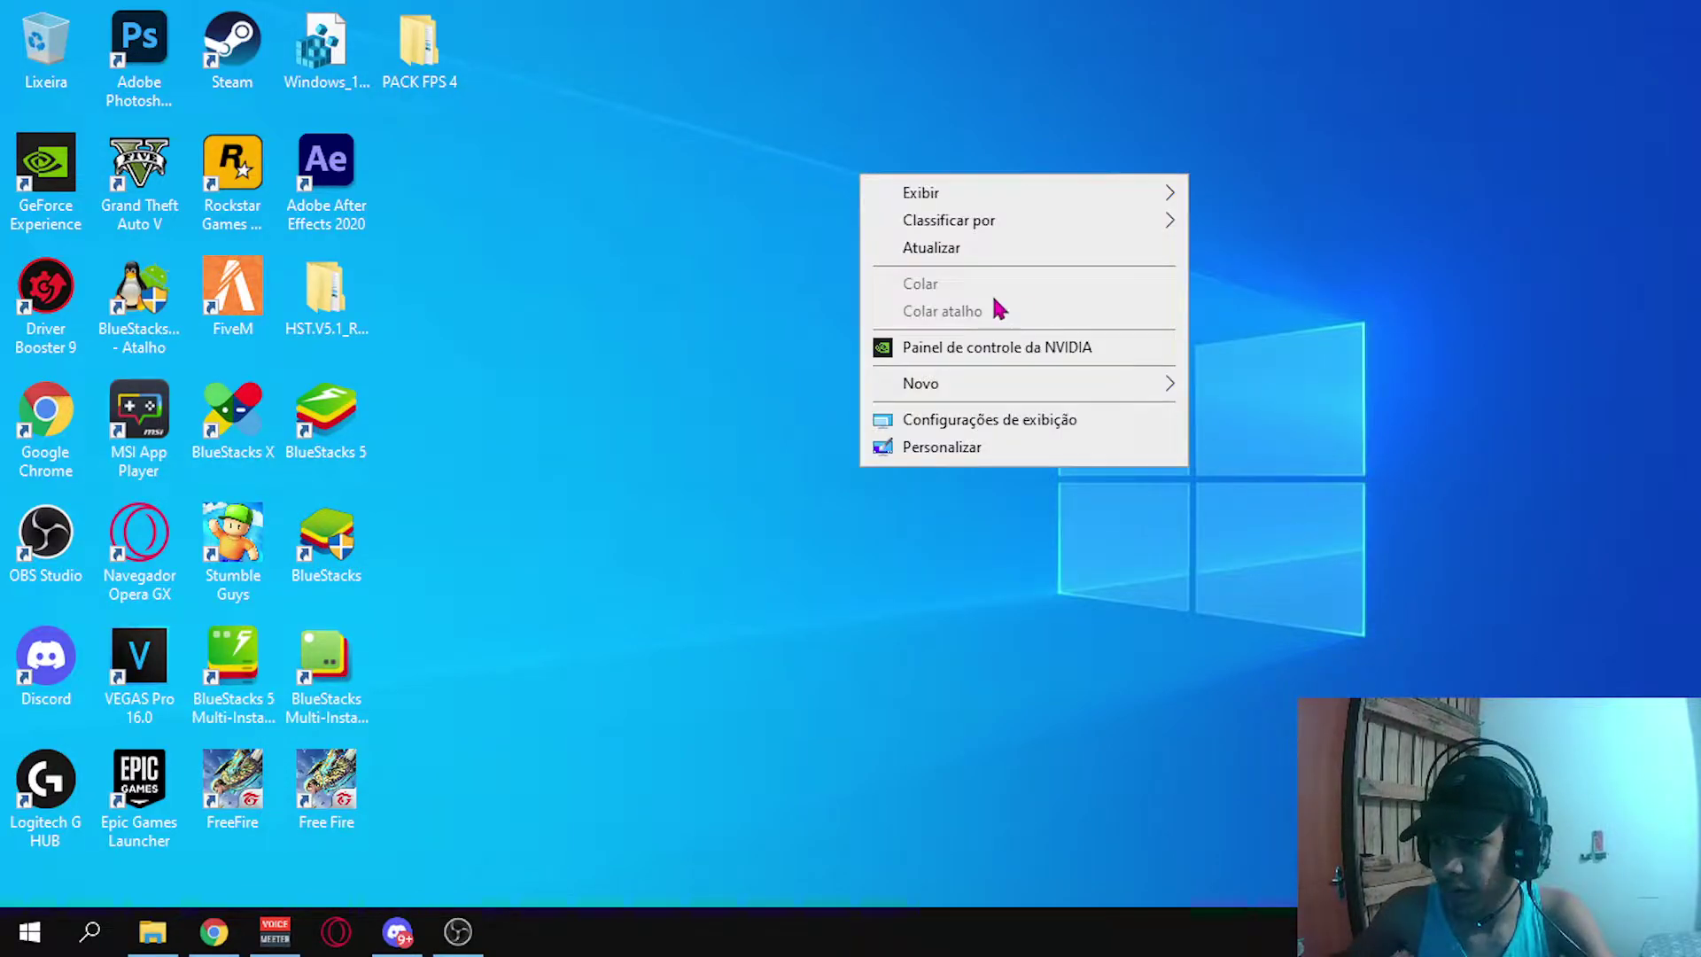
click(929, 256)
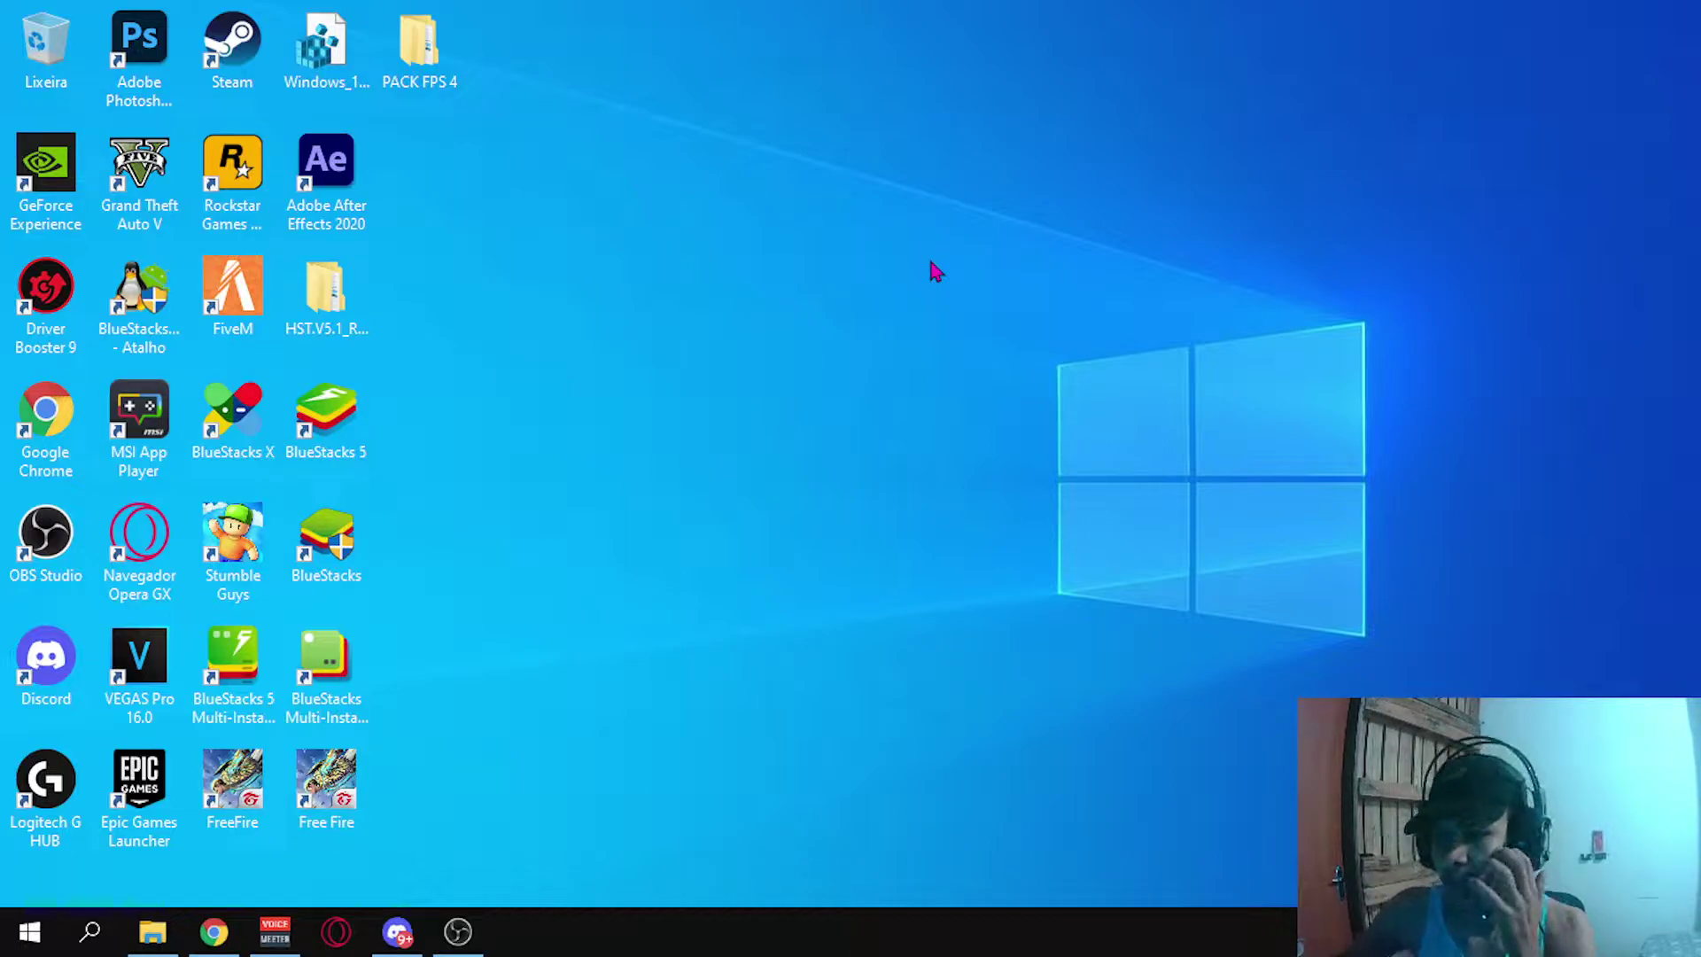
drag(926, 281, 1287, 460)
right_click(922, 268)
click(998, 342)
right_click(649, 206)
click(795, 282)
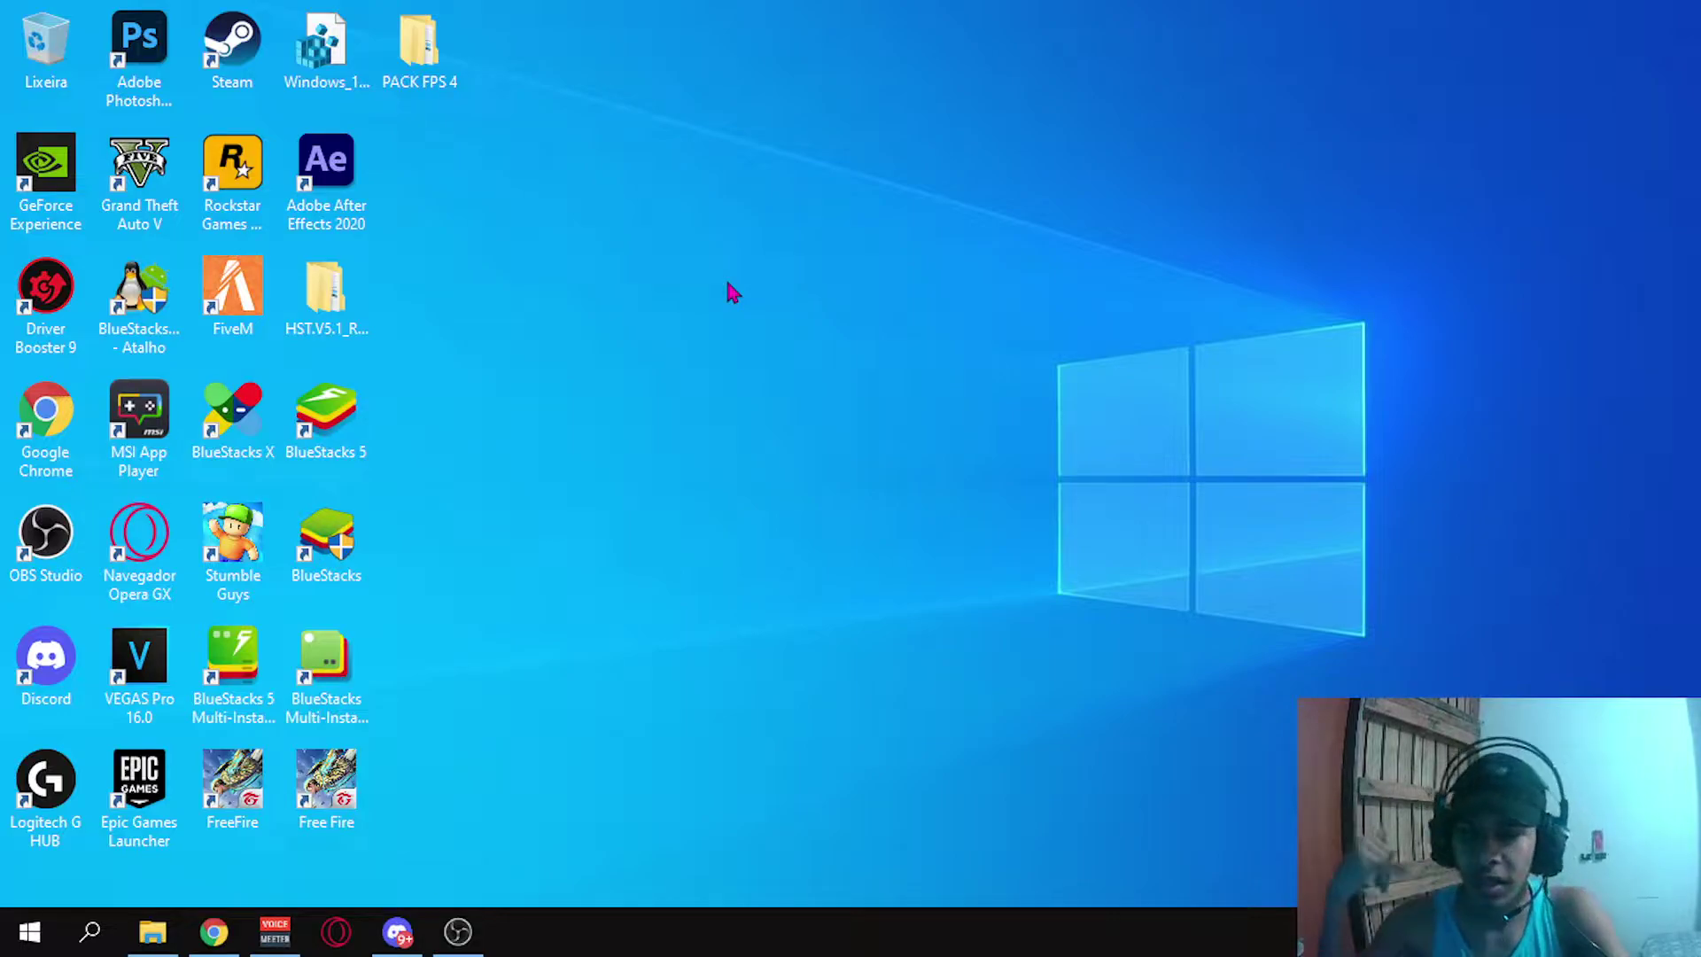
- Switch to Chrome to view the Trovo live channel page, check the OBS window, and return to the desktop
click(214, 931)
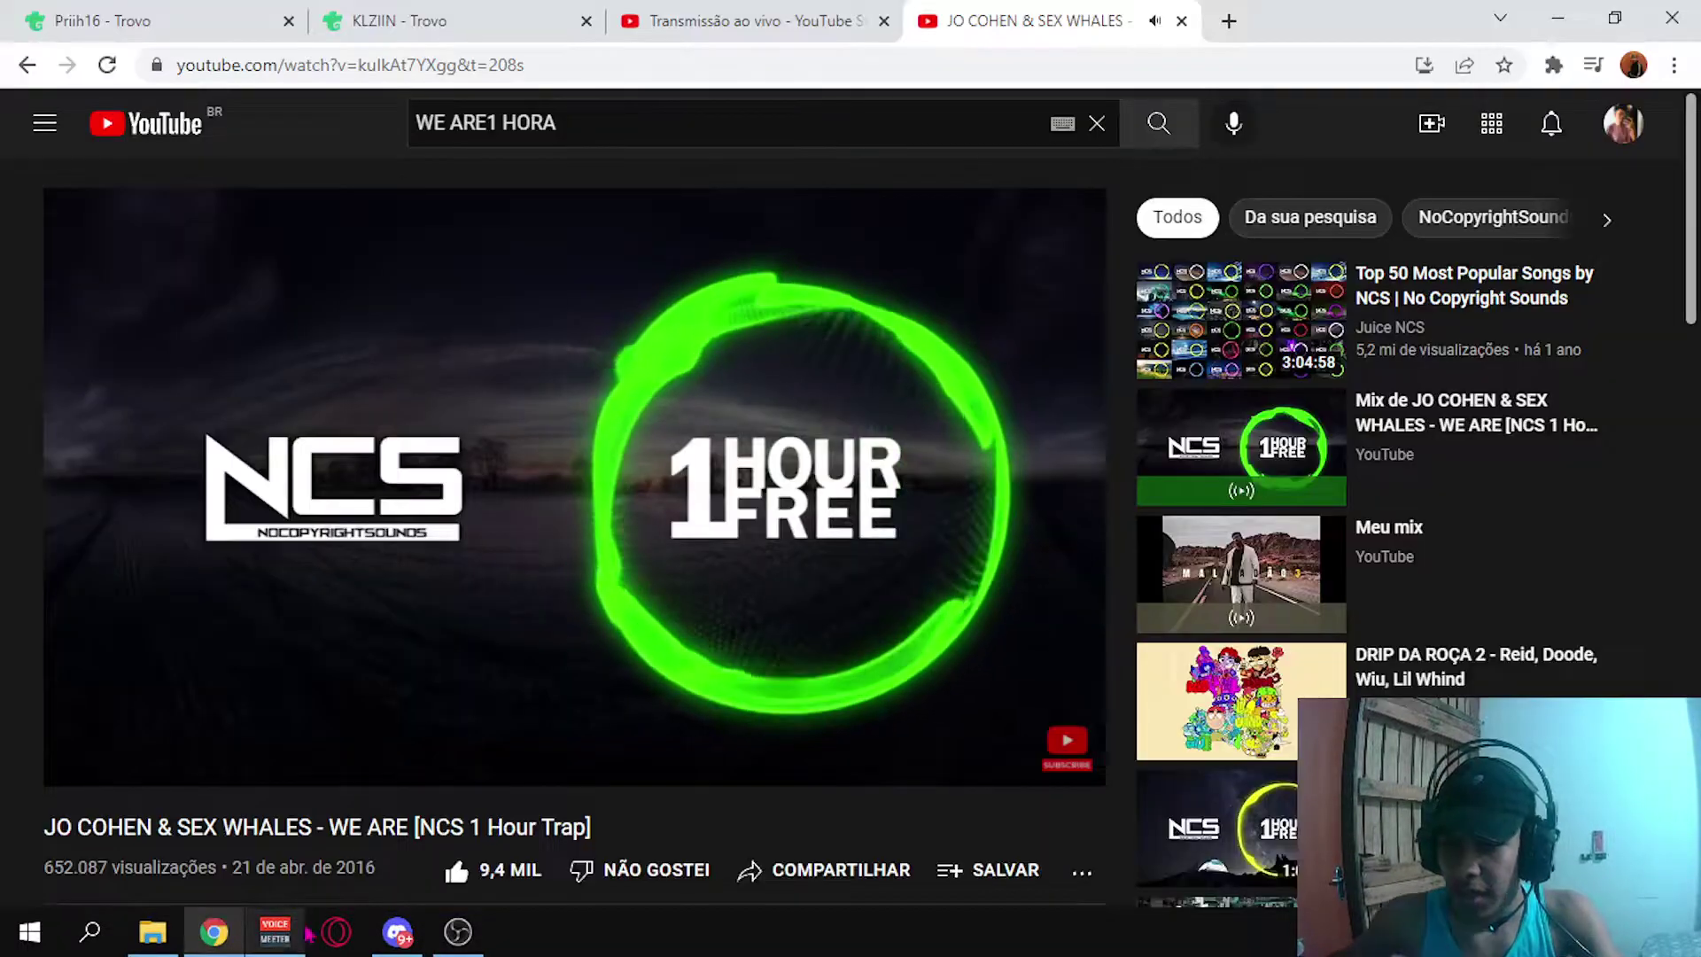
click(460, 20)
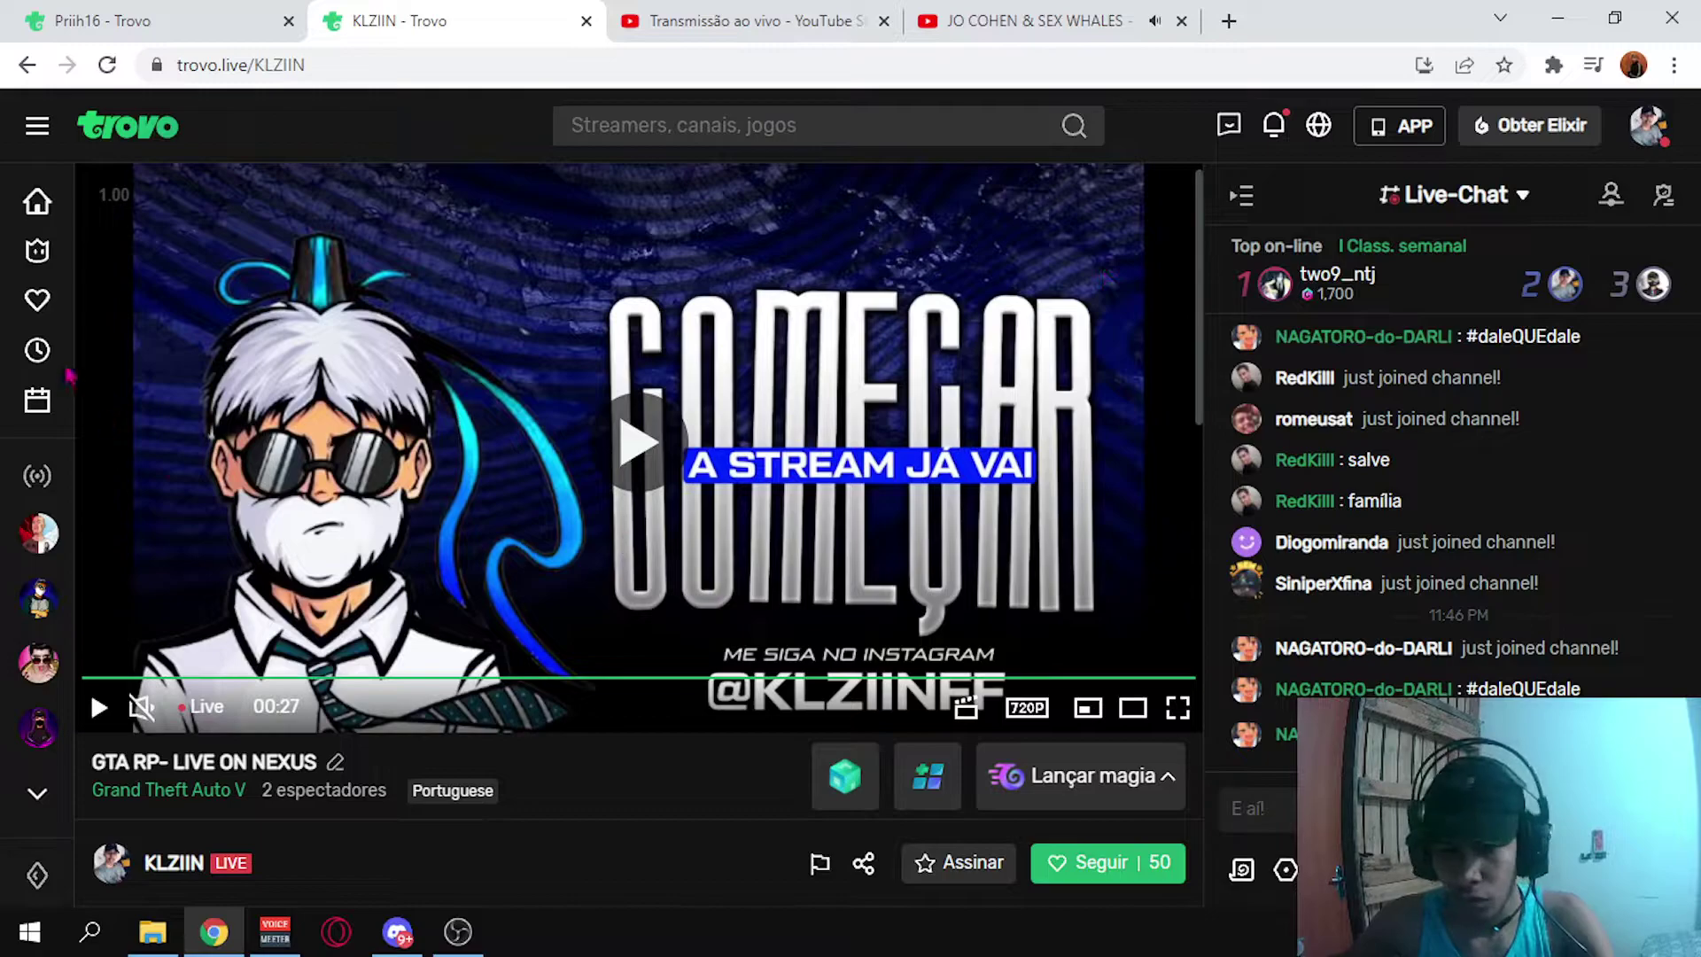
scroll(713, 762, down, 1)
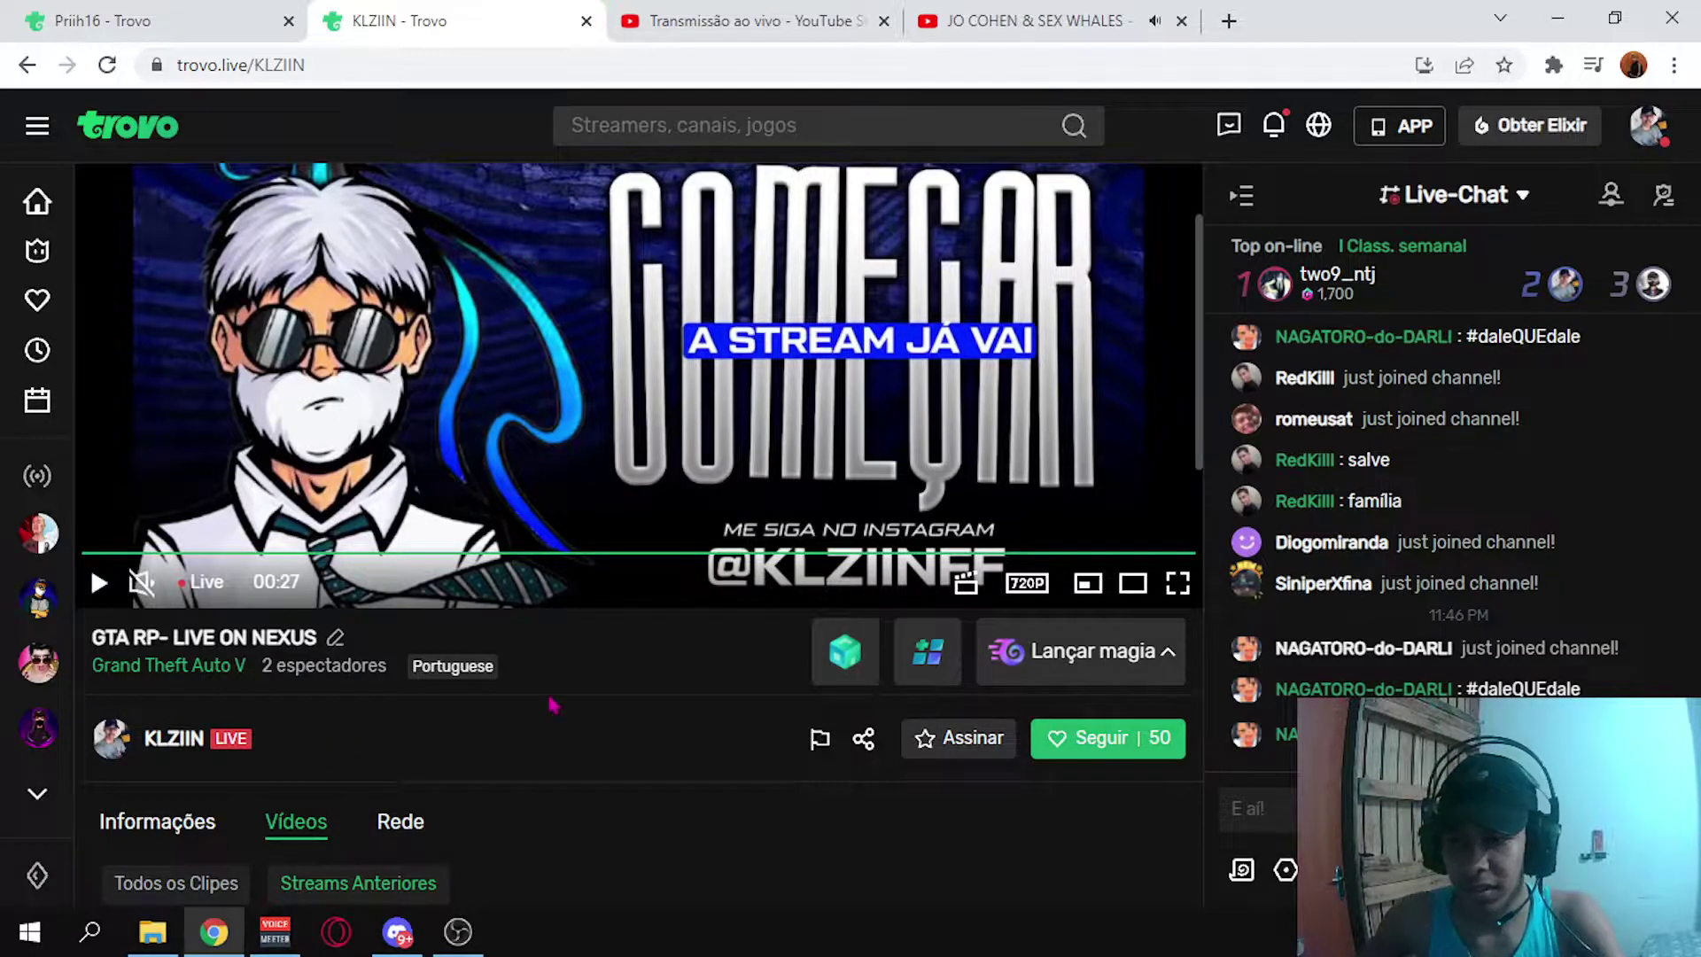
scroll(604, 759, up, 1)
click(458, 931)
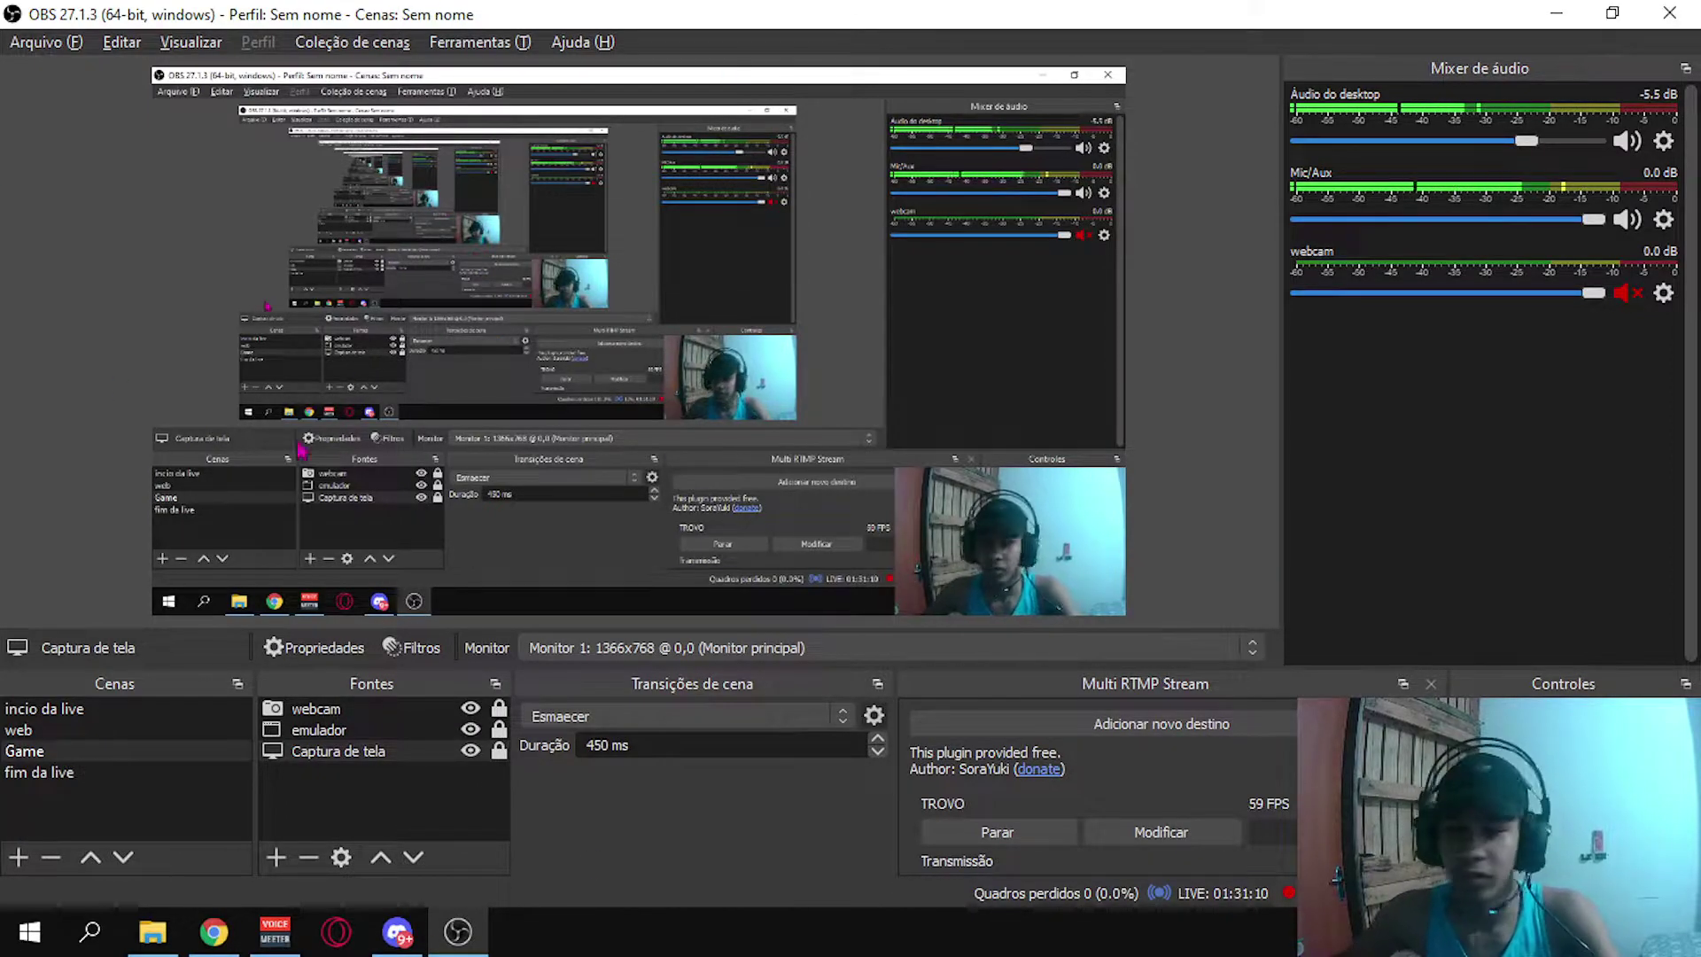
key(super+d)
right_click(1245, 497)
click(1234, 448)
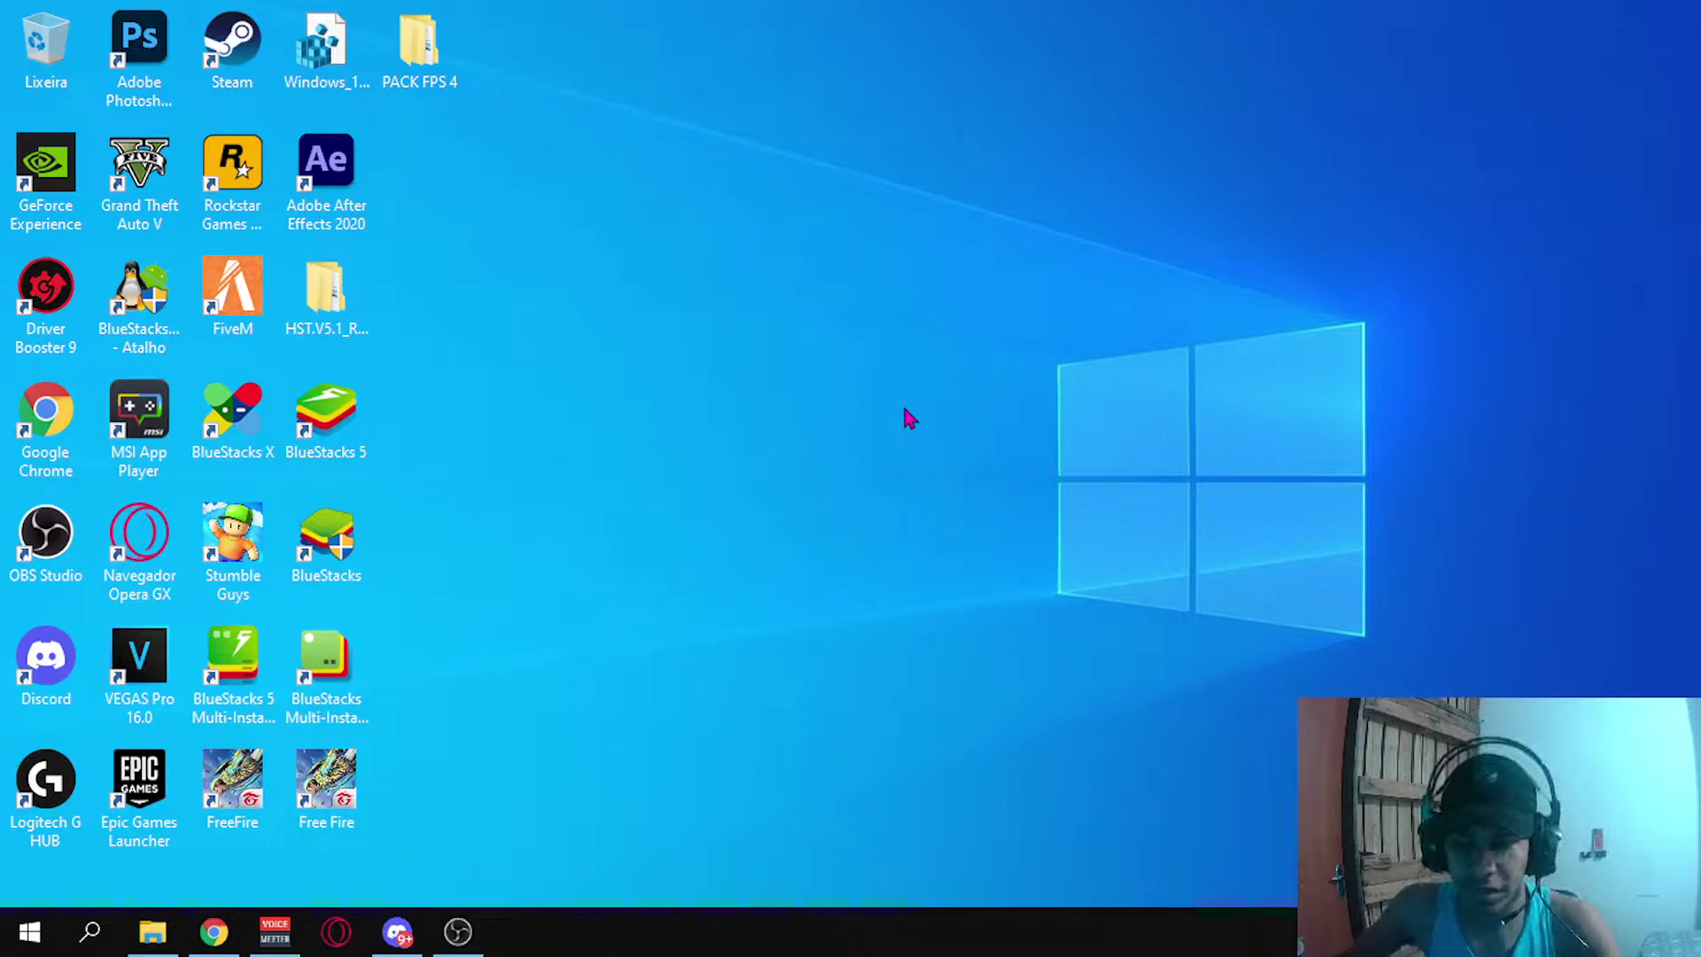
right_click(879, 169)
click(990, 254)
- Open the PACK FPS 4 desktop folder down to the subfolder with the pack's files, and return to the desktop
double_click(416, 44)
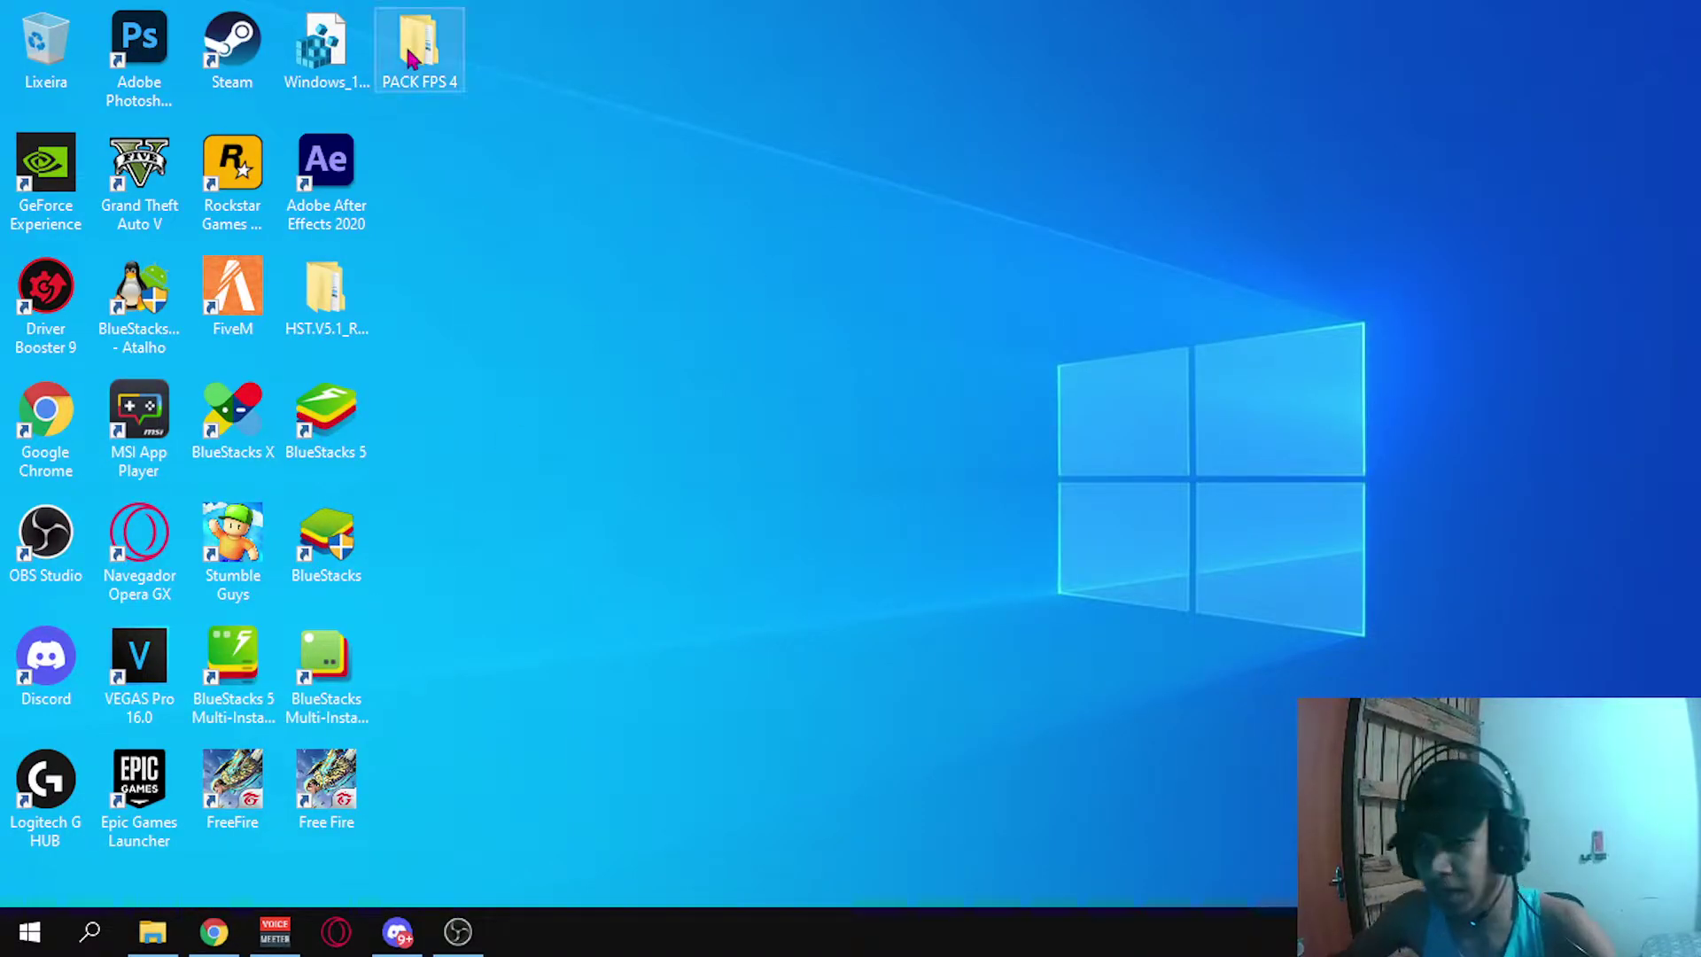
double_click(372, 168)
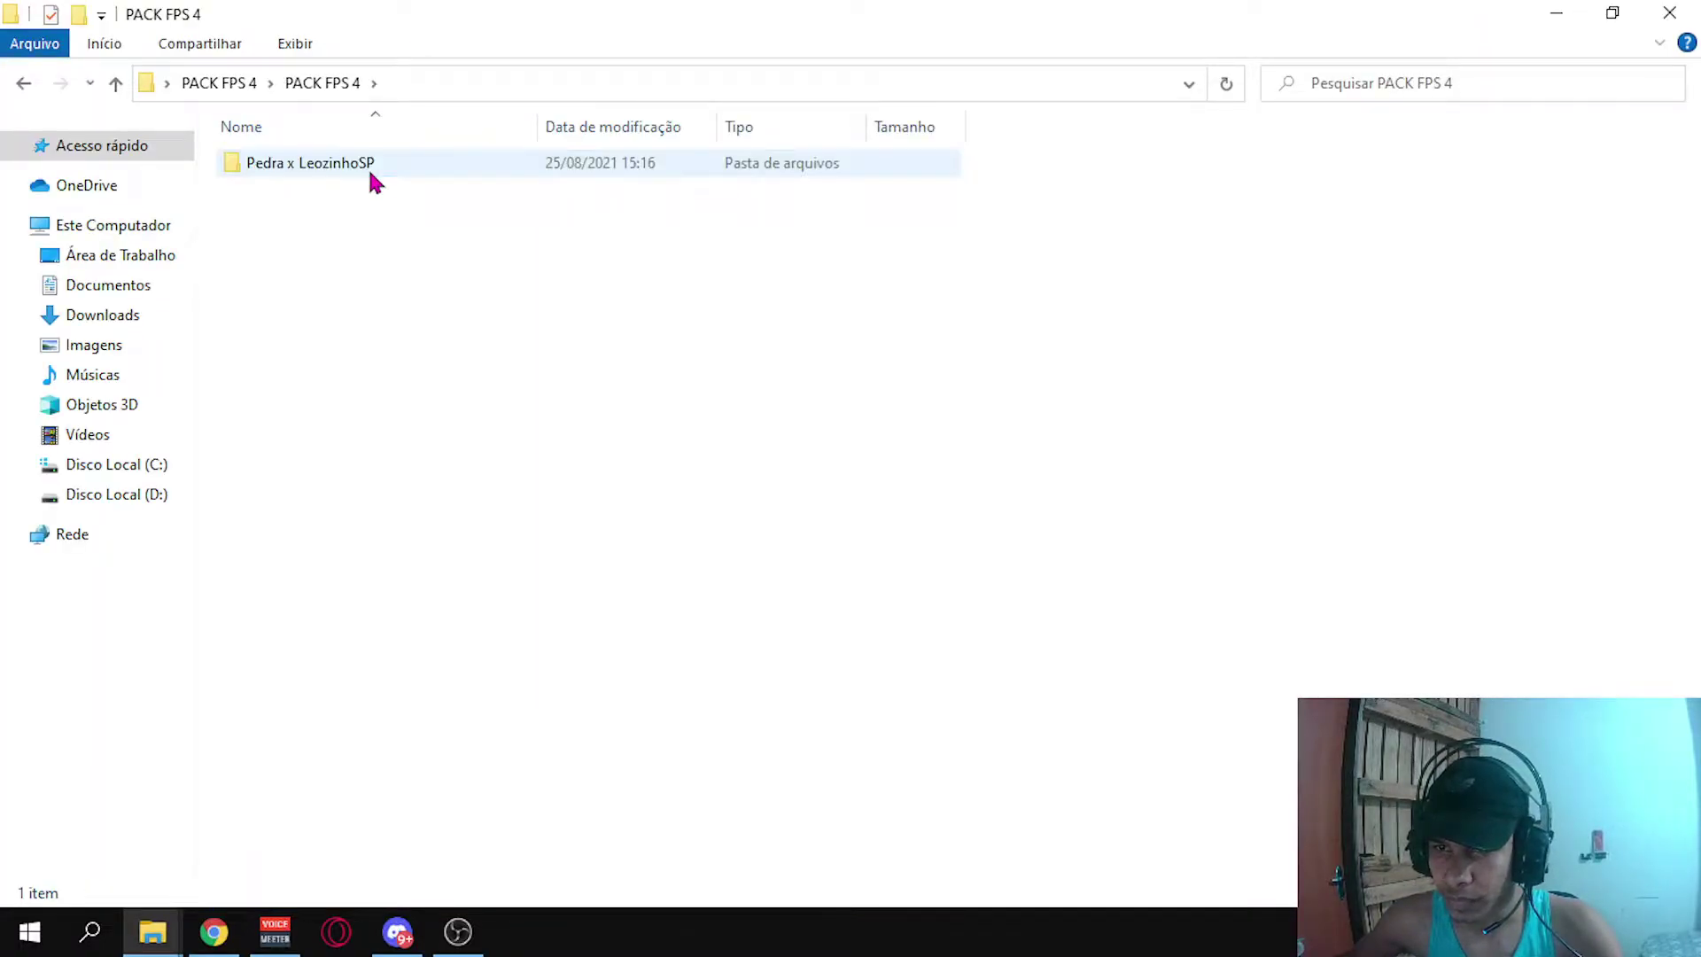
double_click(370, 168)
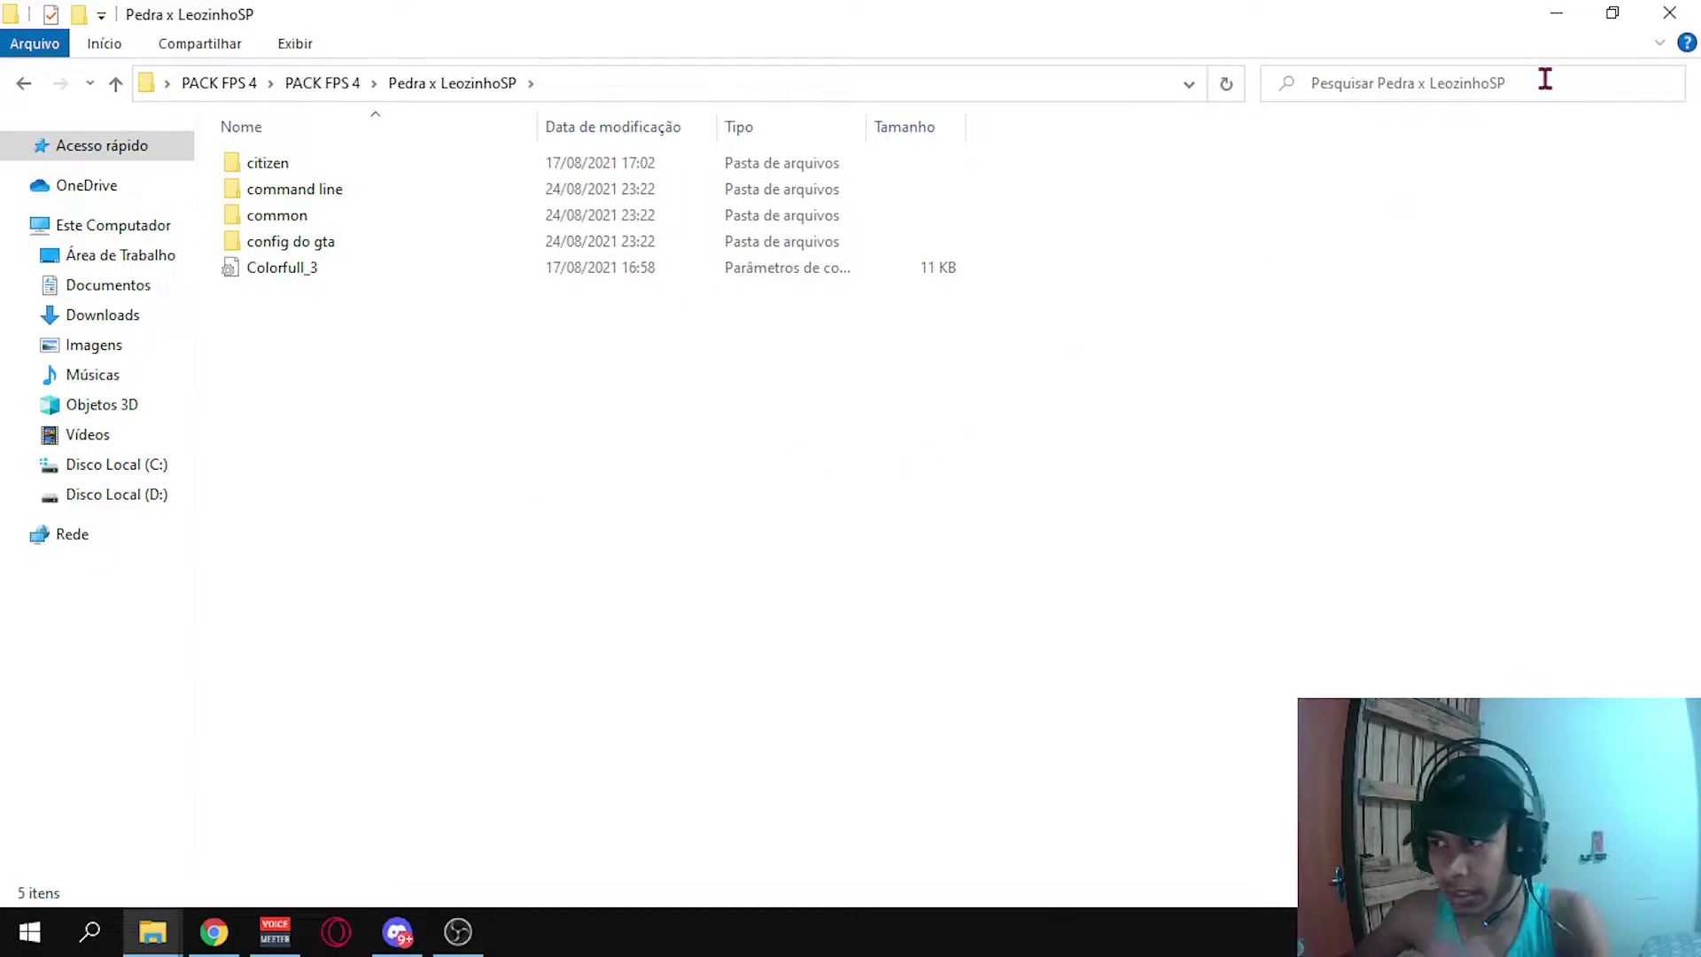
click(1612, 14)
click(1297, 63)
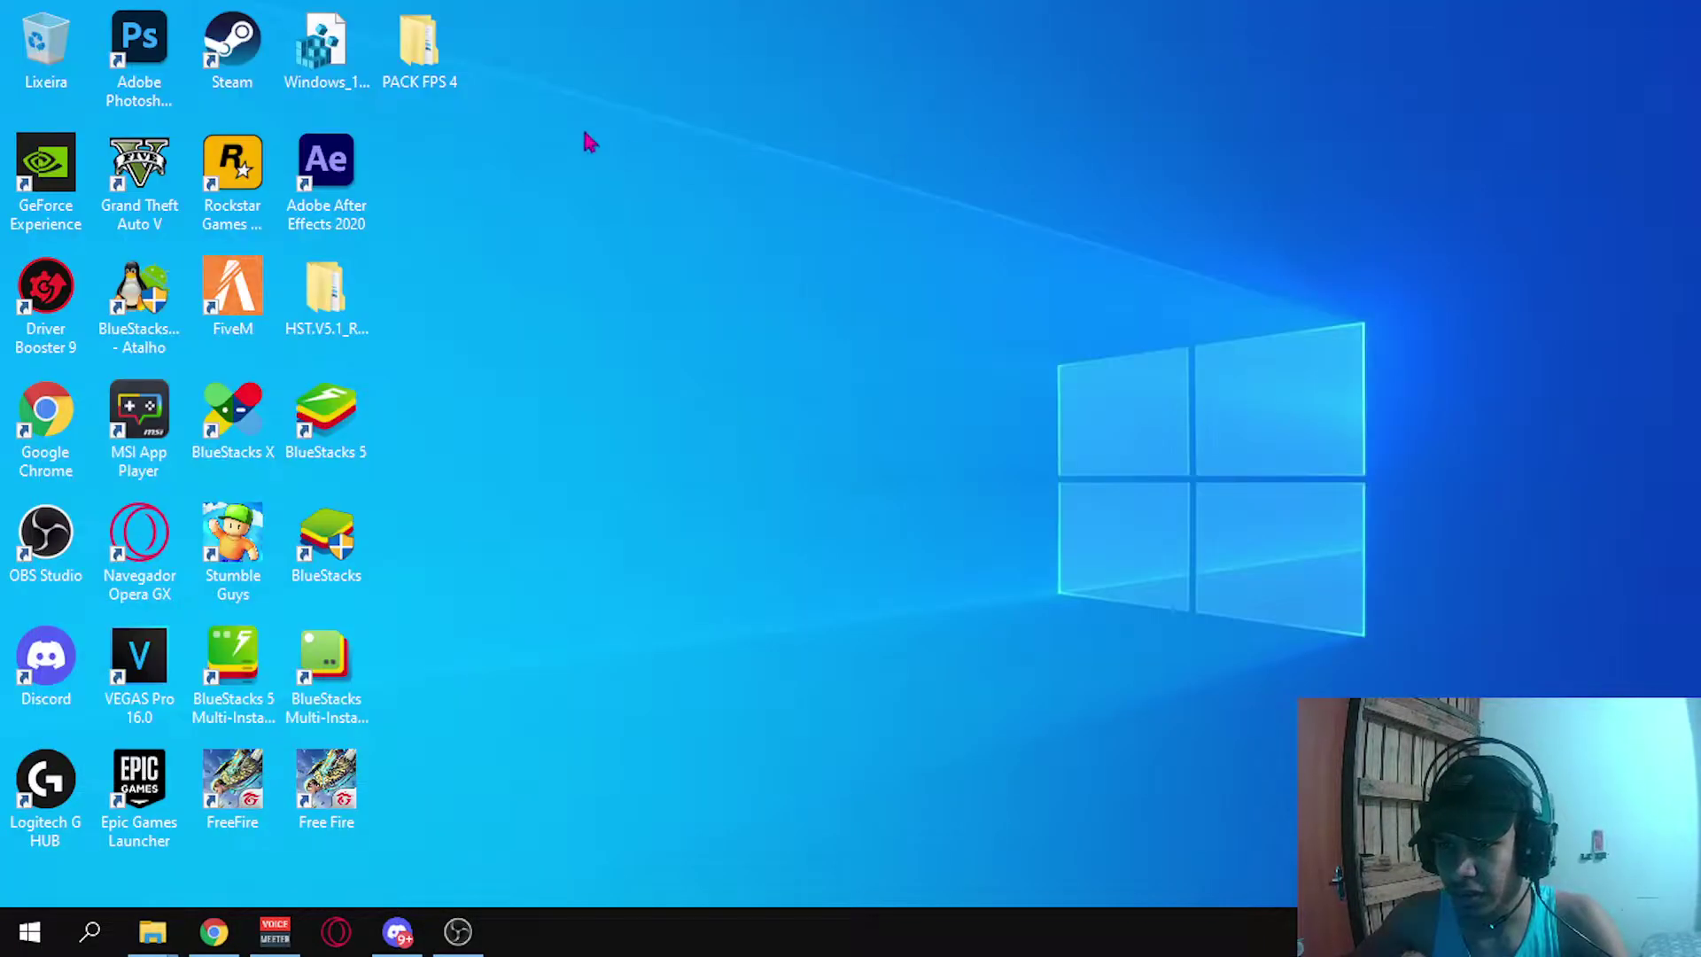
drag(419, 45, 448, 76)
click(1090, 458)
right_click(643, 165)
click(733, 247)
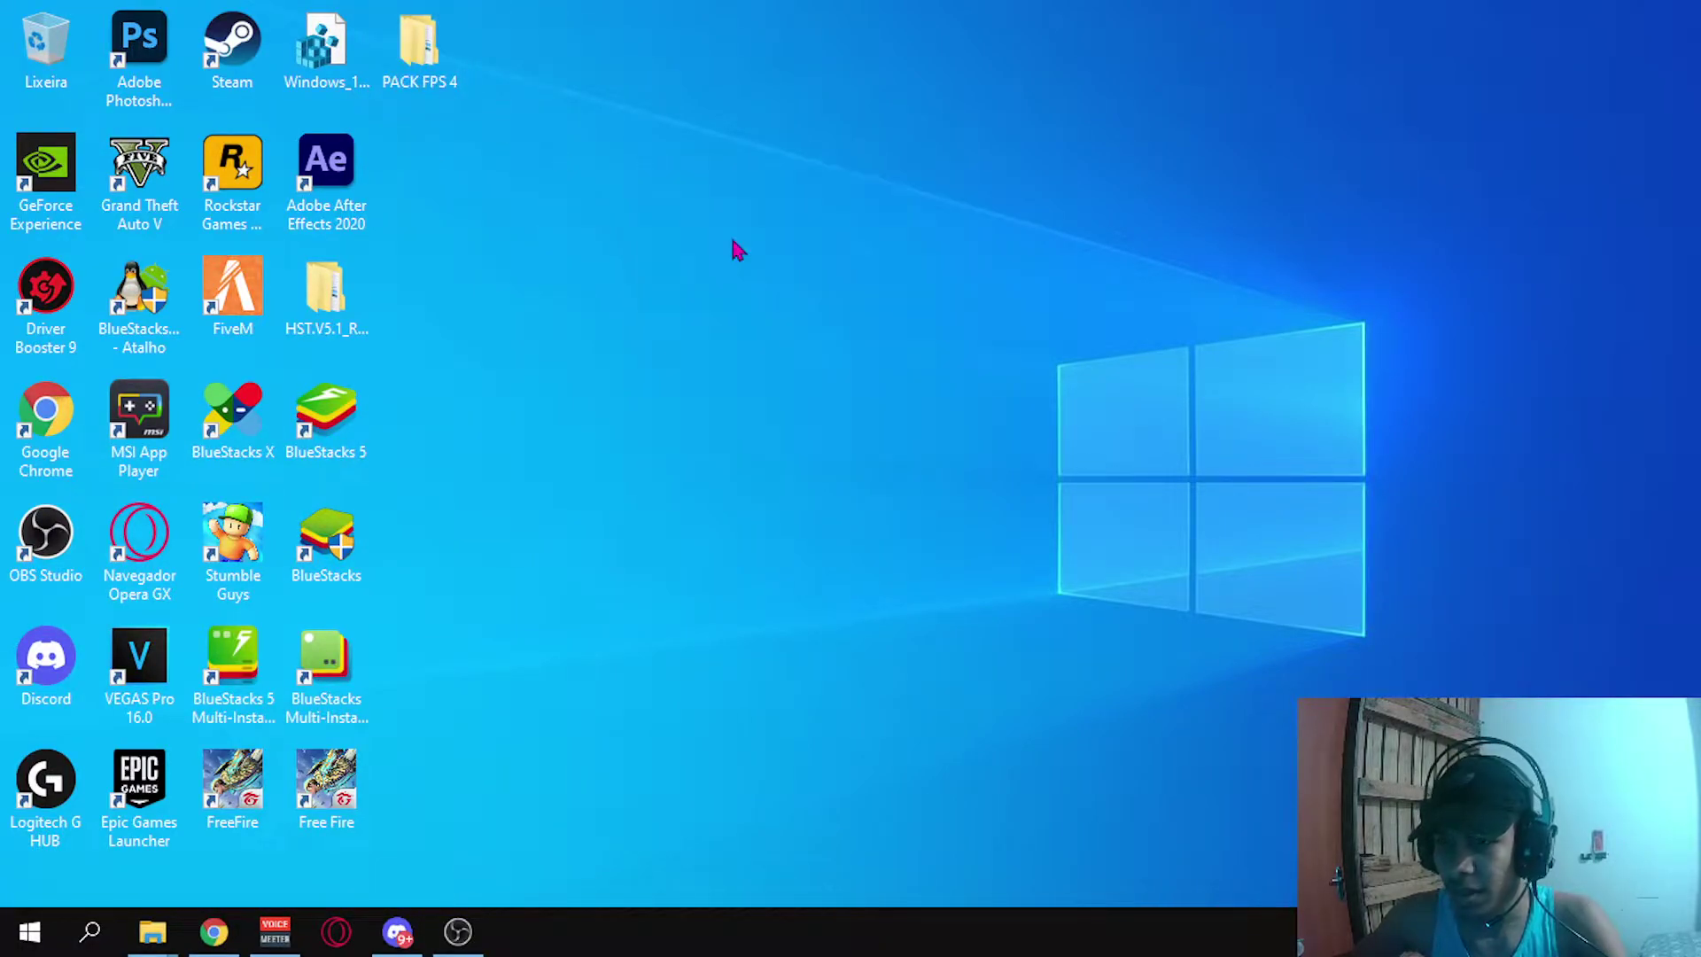
- Open the FiveM shortcut's file location, enter FiveM Application Data, select the citizen folder, and minimize the window
right_click(237, 311)
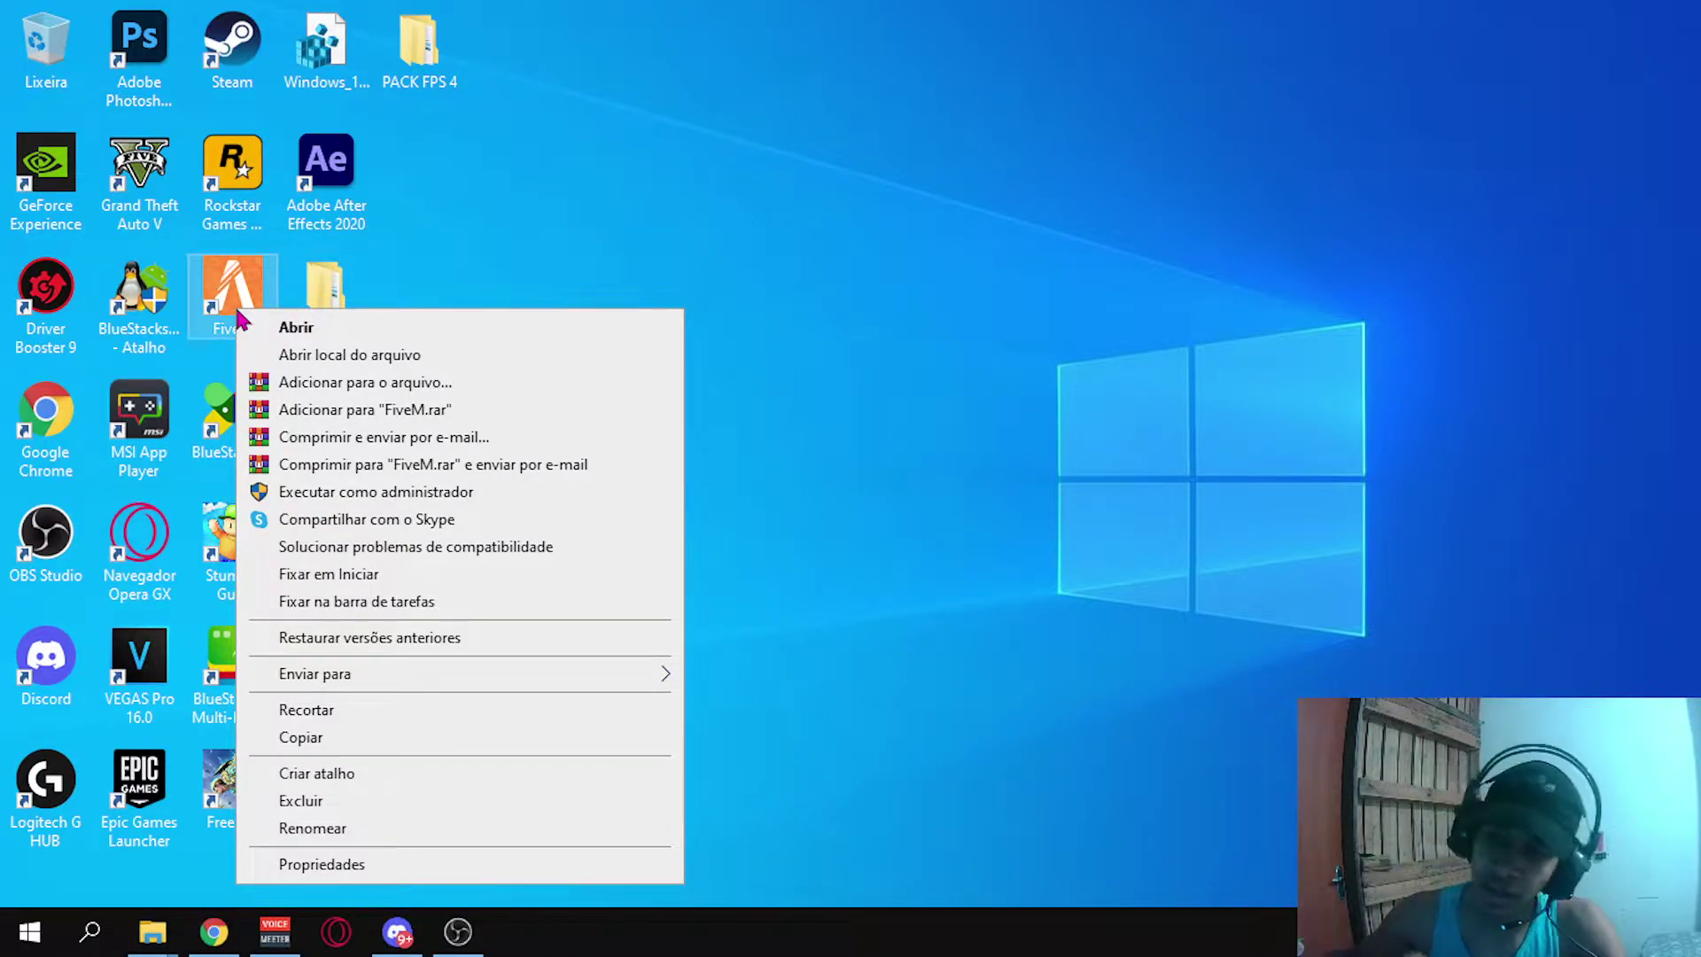
click(359, 356)
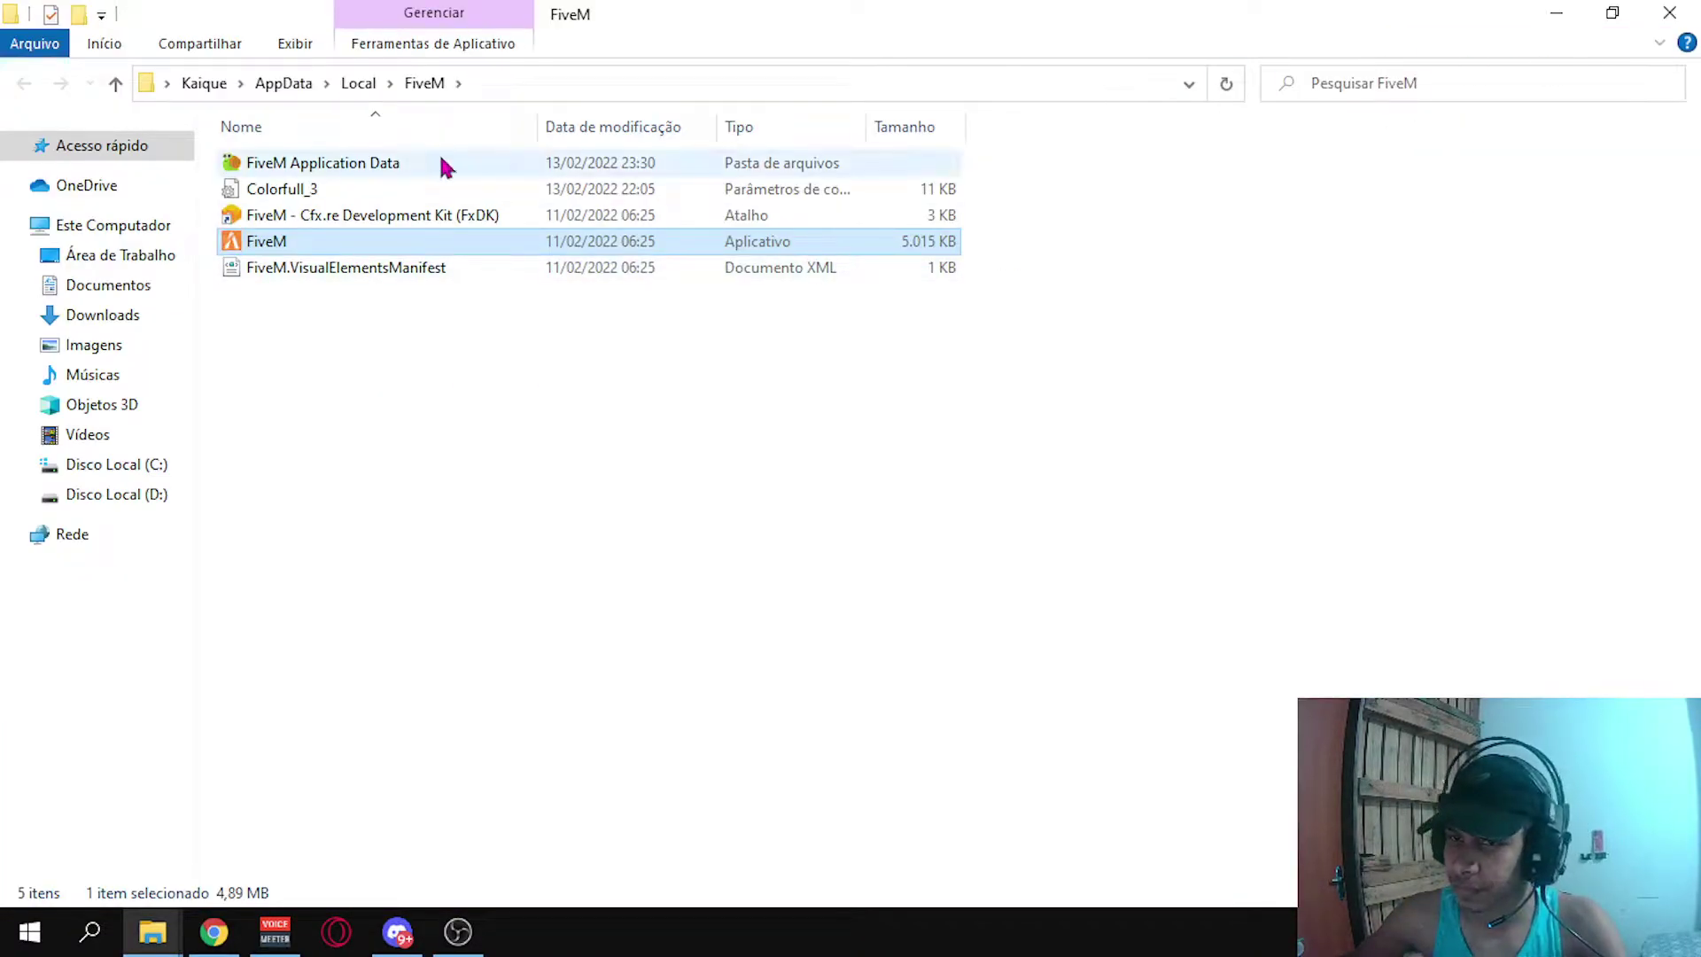
double_click(339, 168)
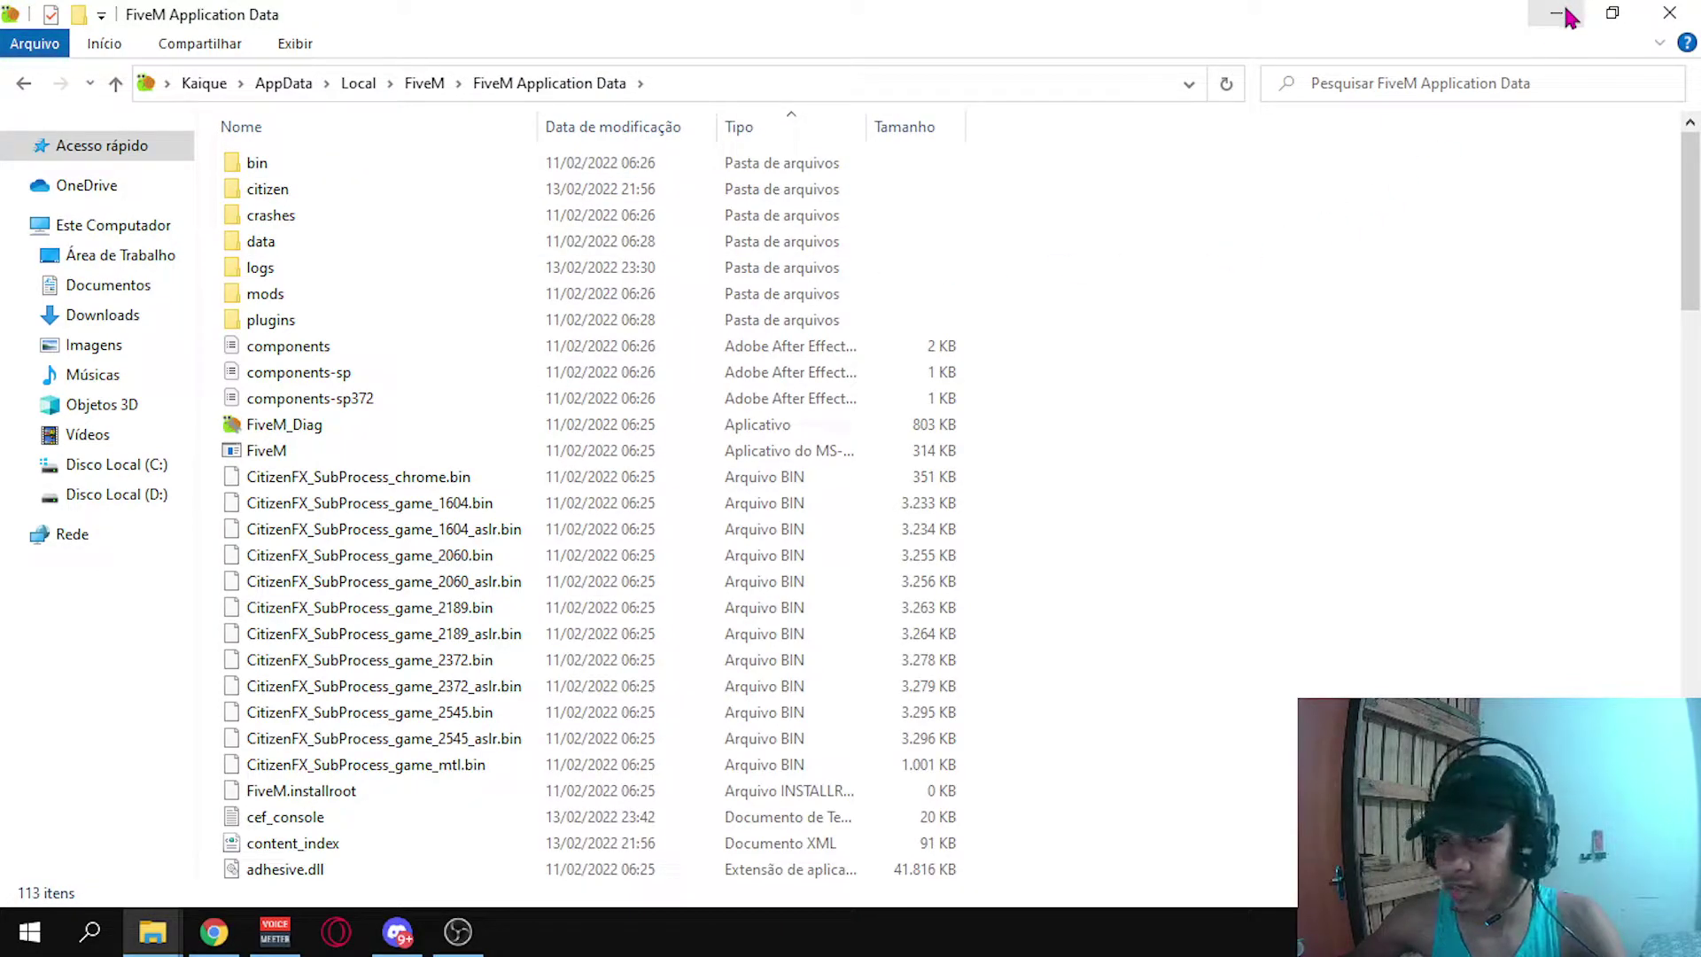
click(315, 189)
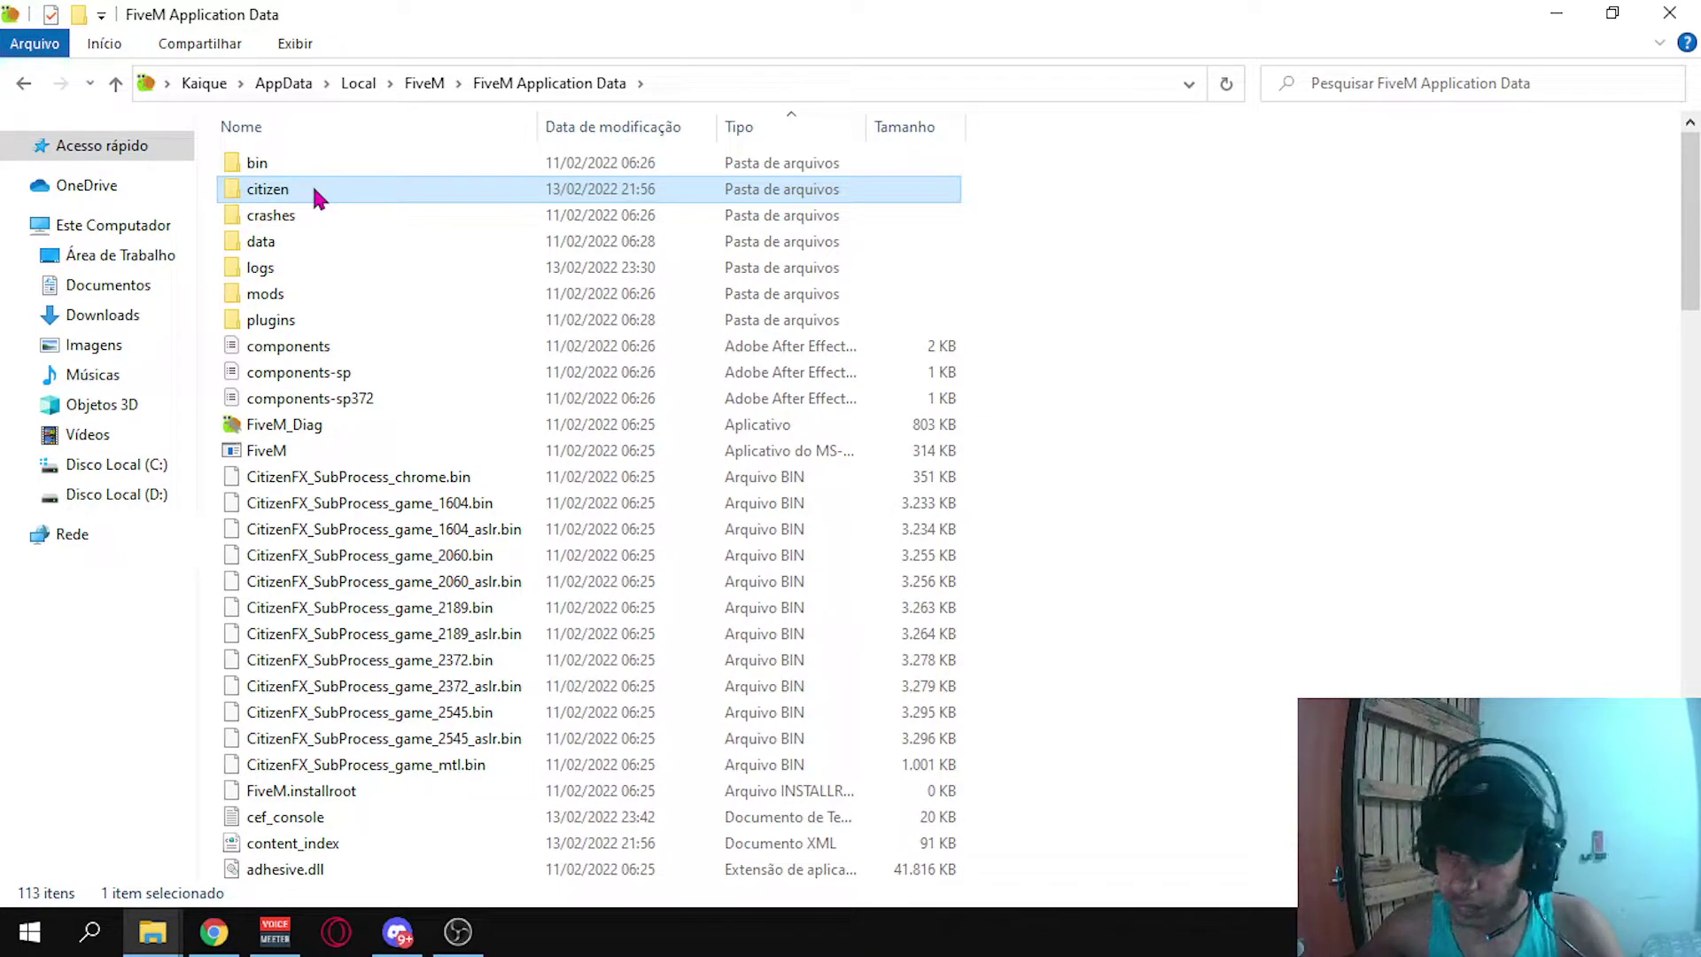
click(1556, 13)
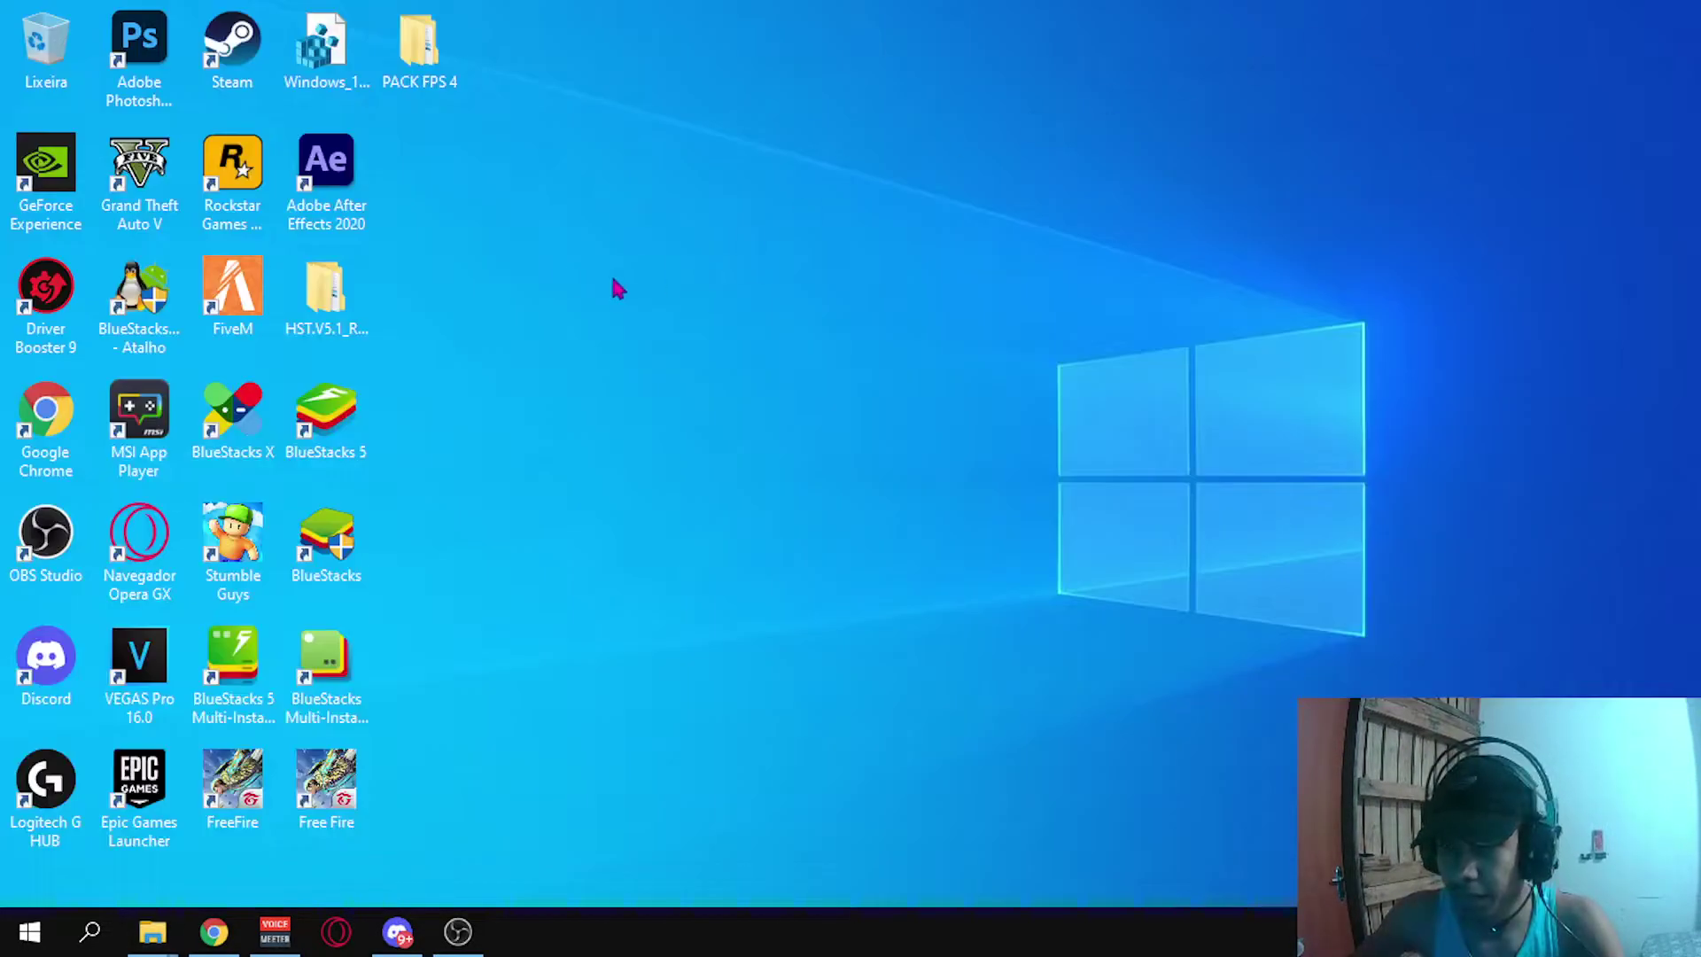
- Open the PACK FPS 4 folder down to its innermost subfolder and point out the pack's citizen folder
double_click(419, 71)
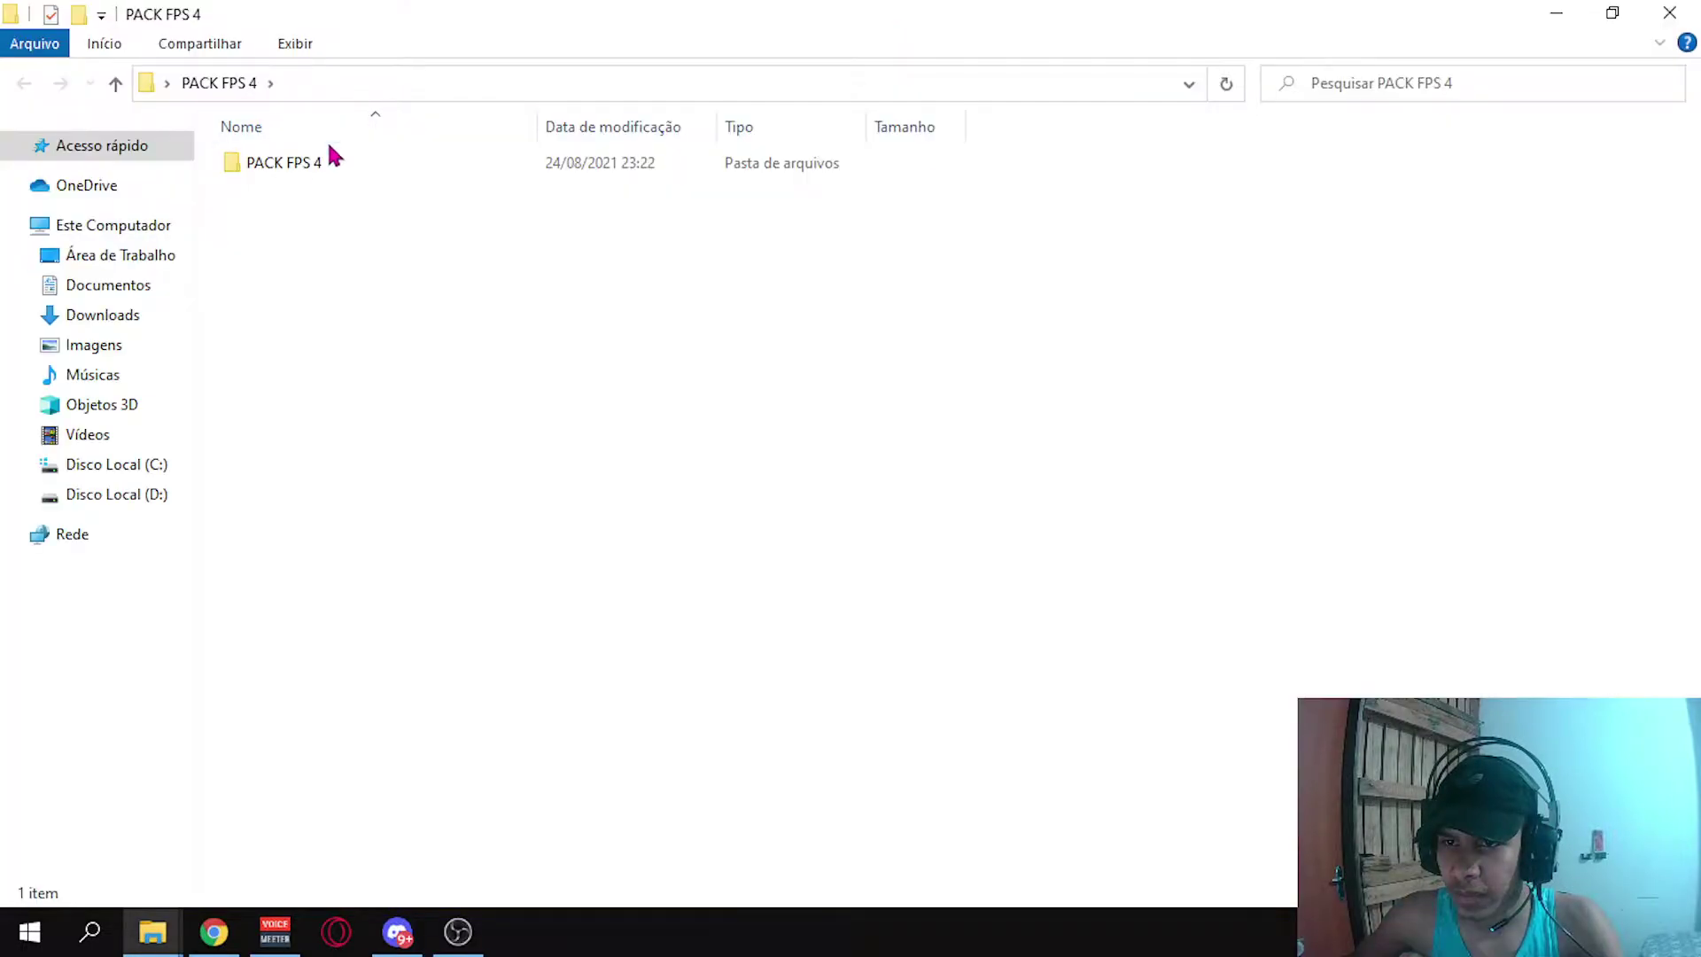
double_click(310, 165)
double_click(312, 164)
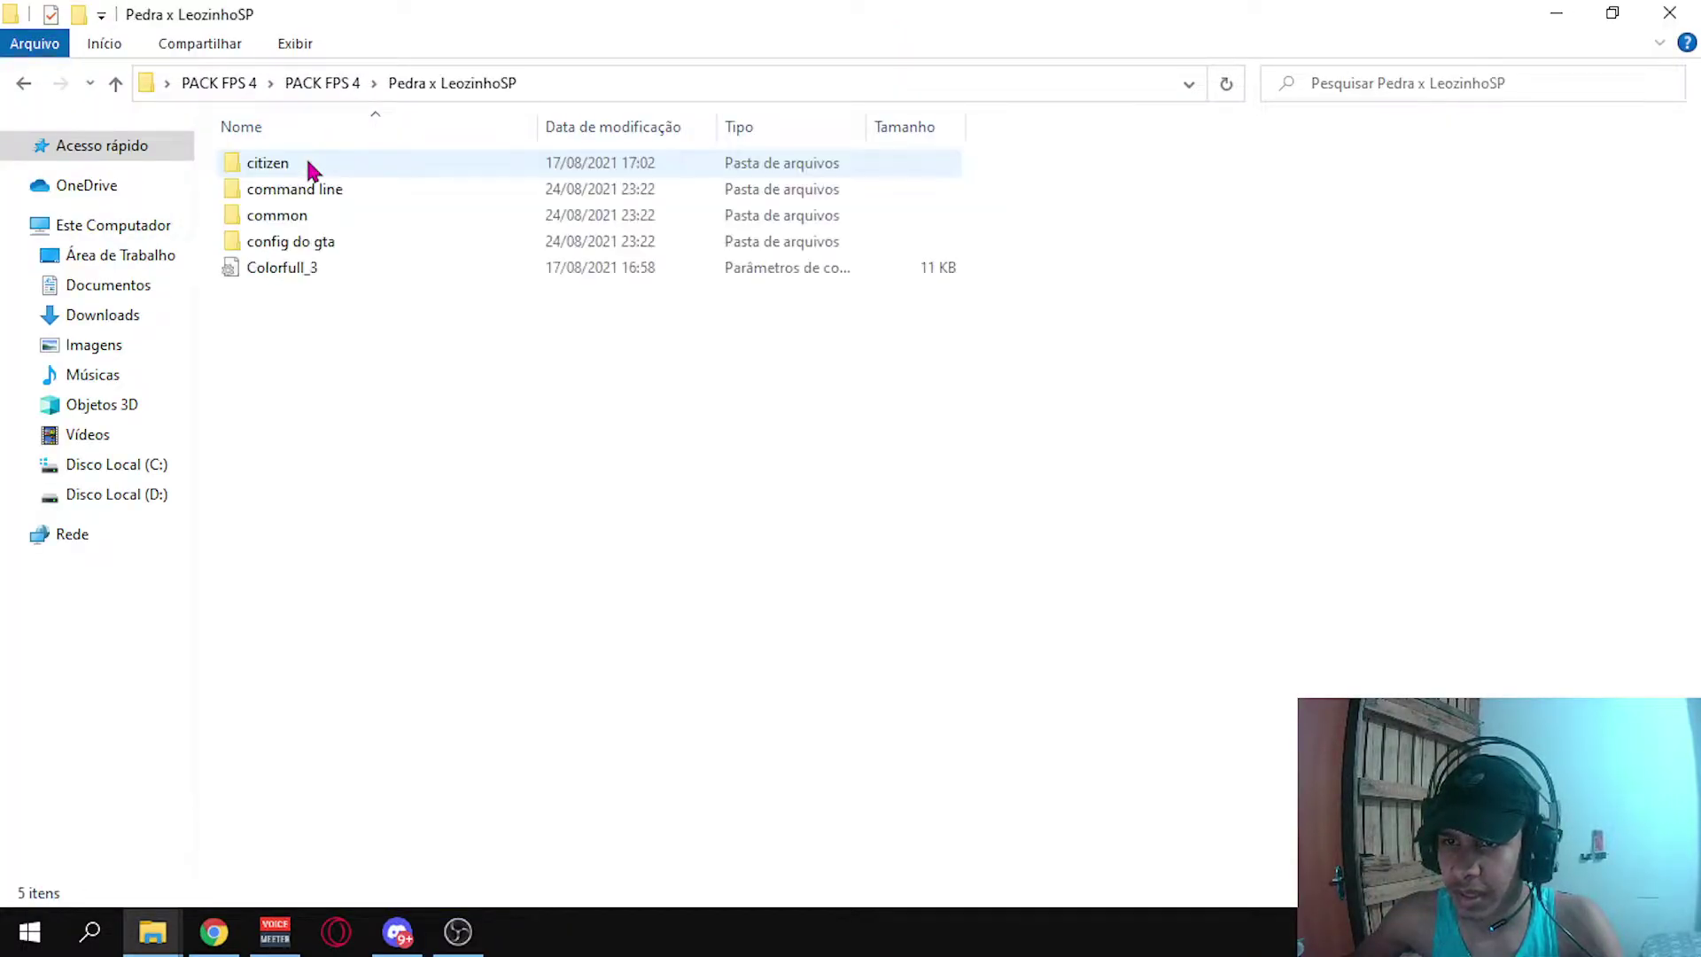
click(301, 165)
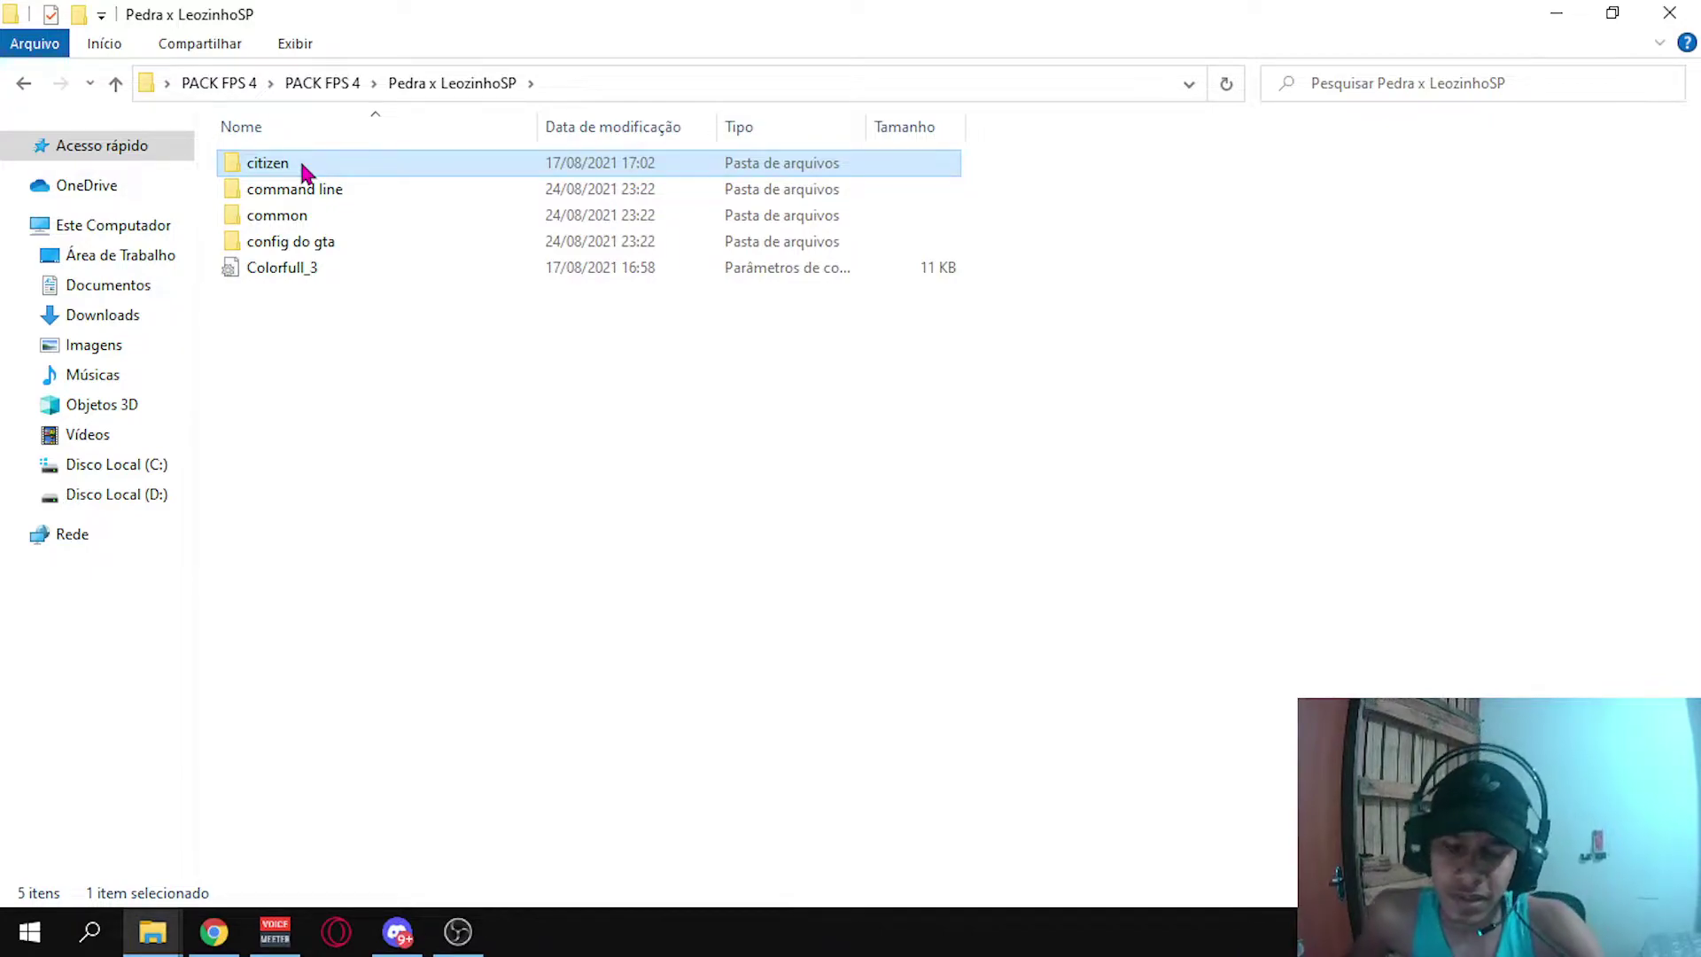
click(308, 292)
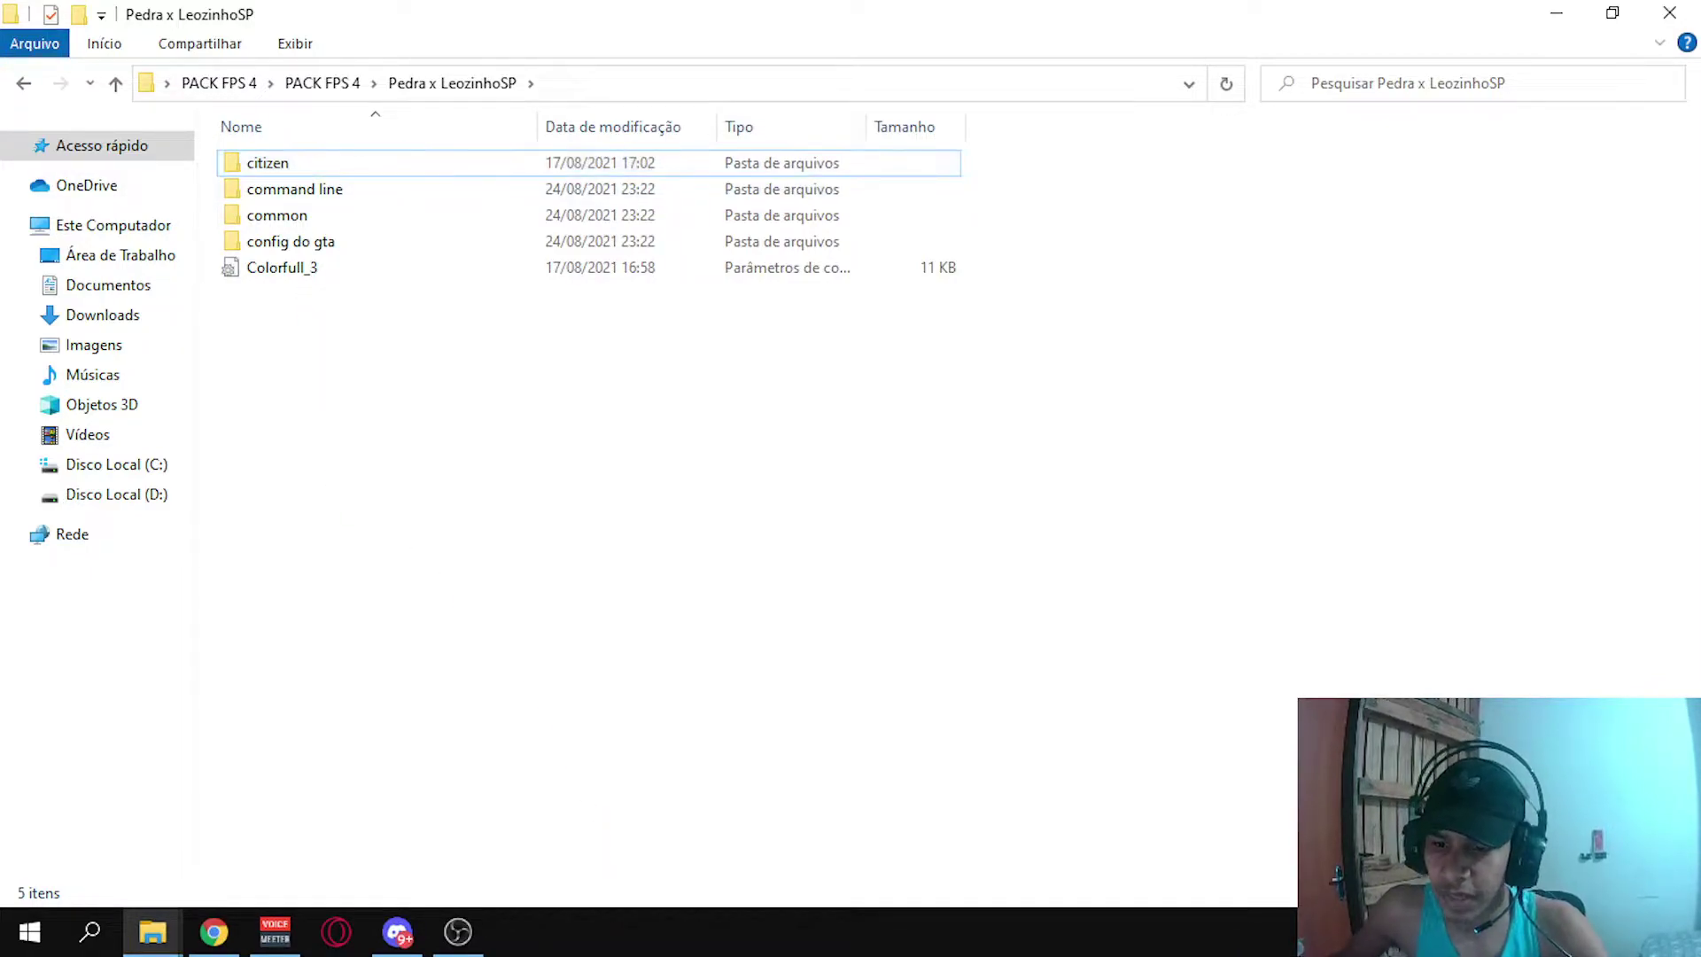
- Switch to the FiveM Application Data window, open its citizen folder, and select the common folder inside
key(super+d)
click(173, 938)
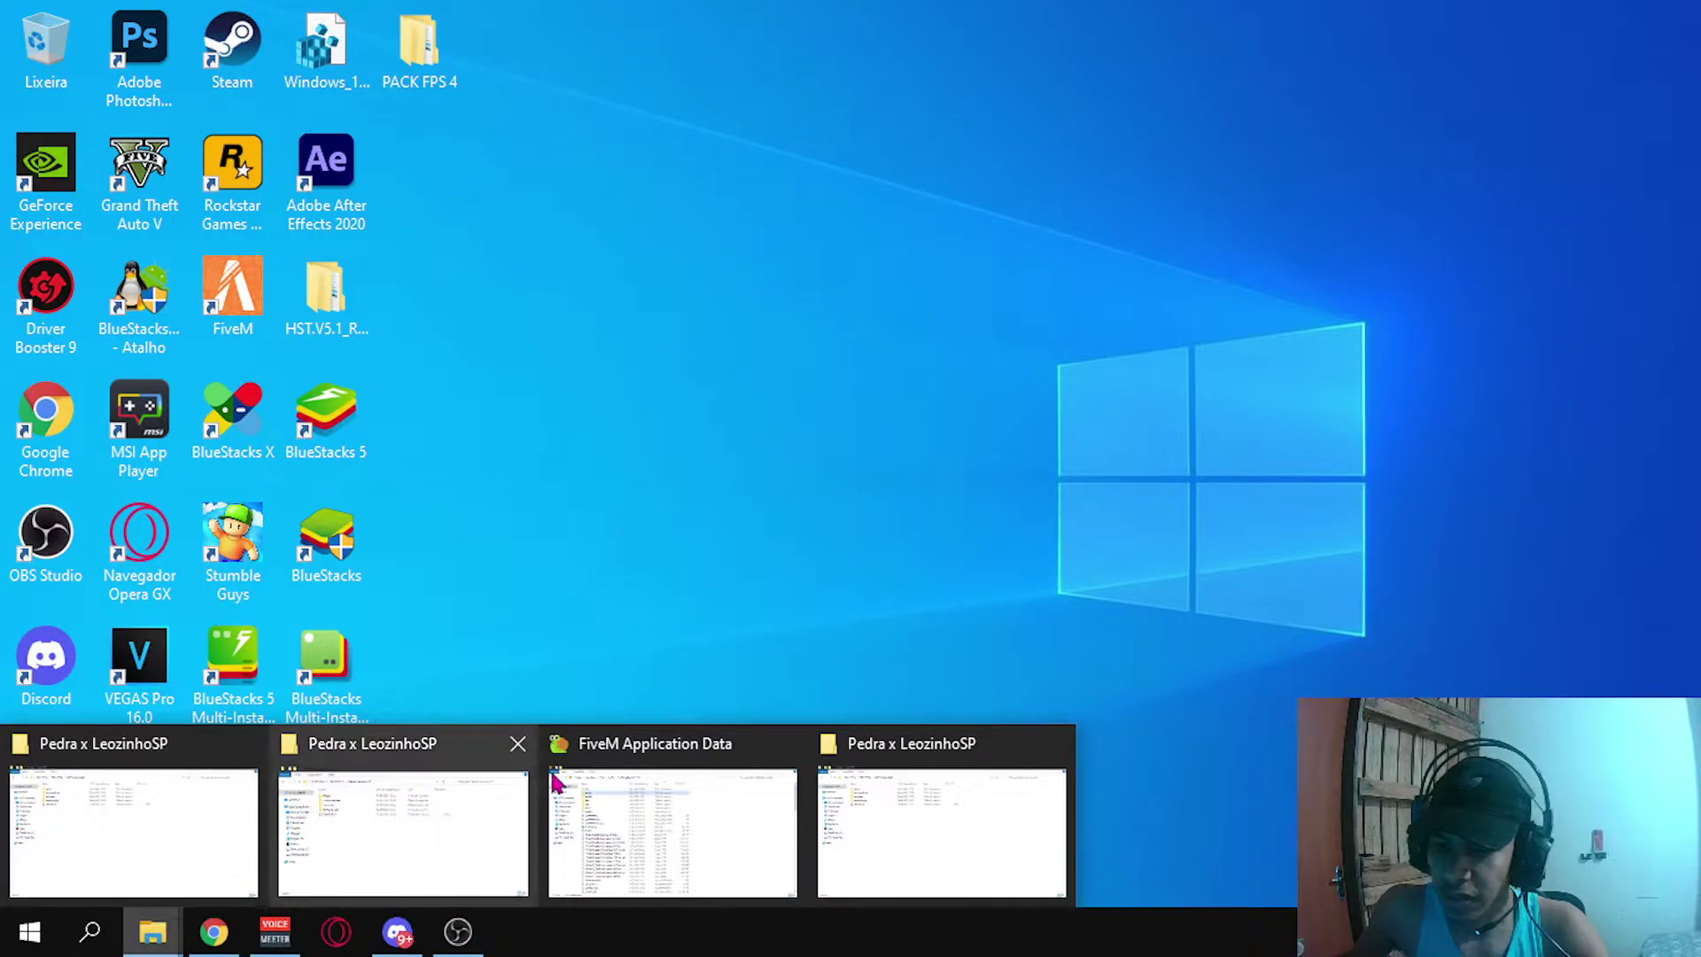
click(682, 788)
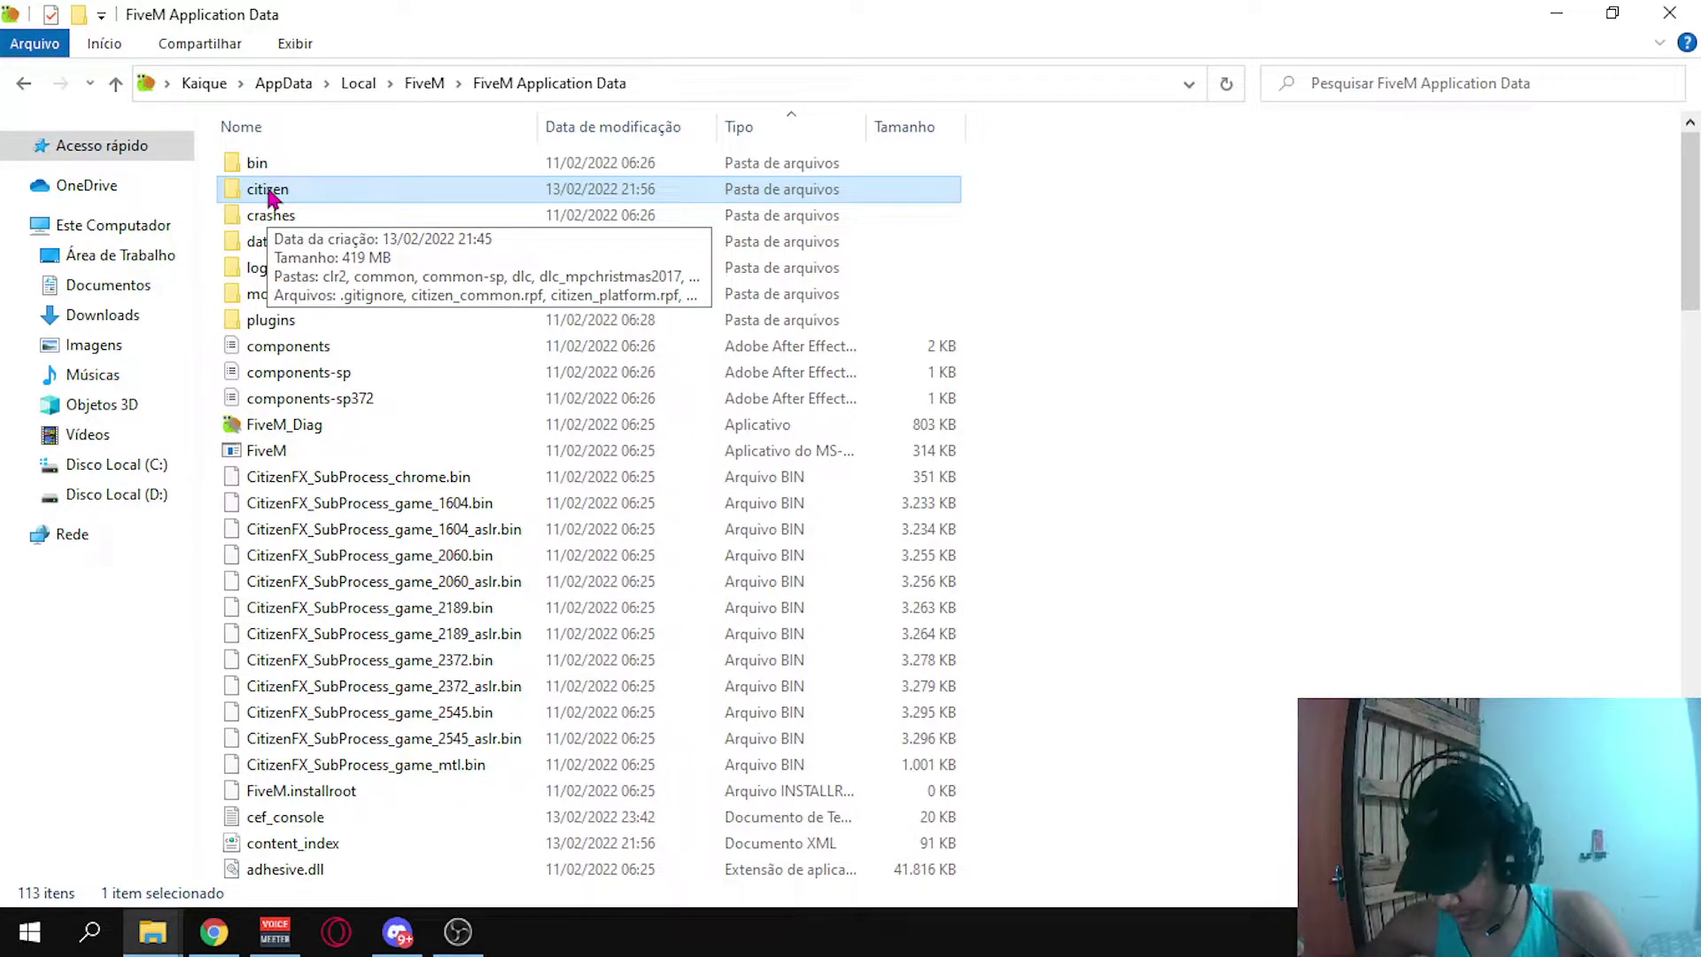
click(1302, 342)
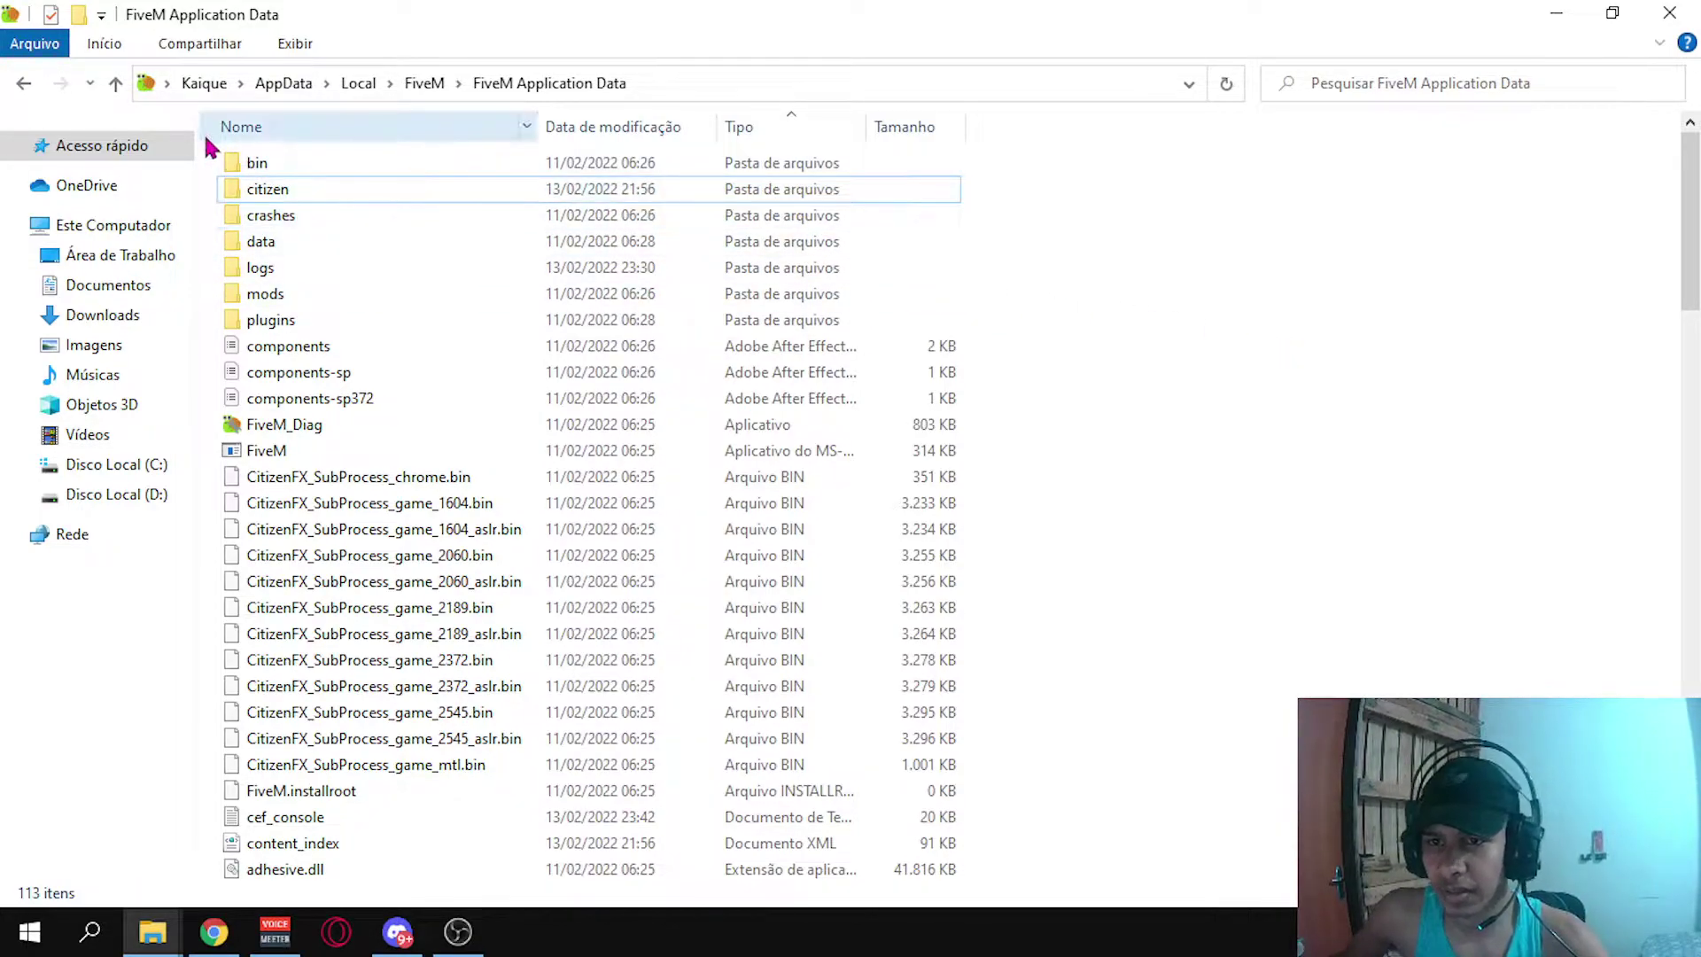
click(312, 197)
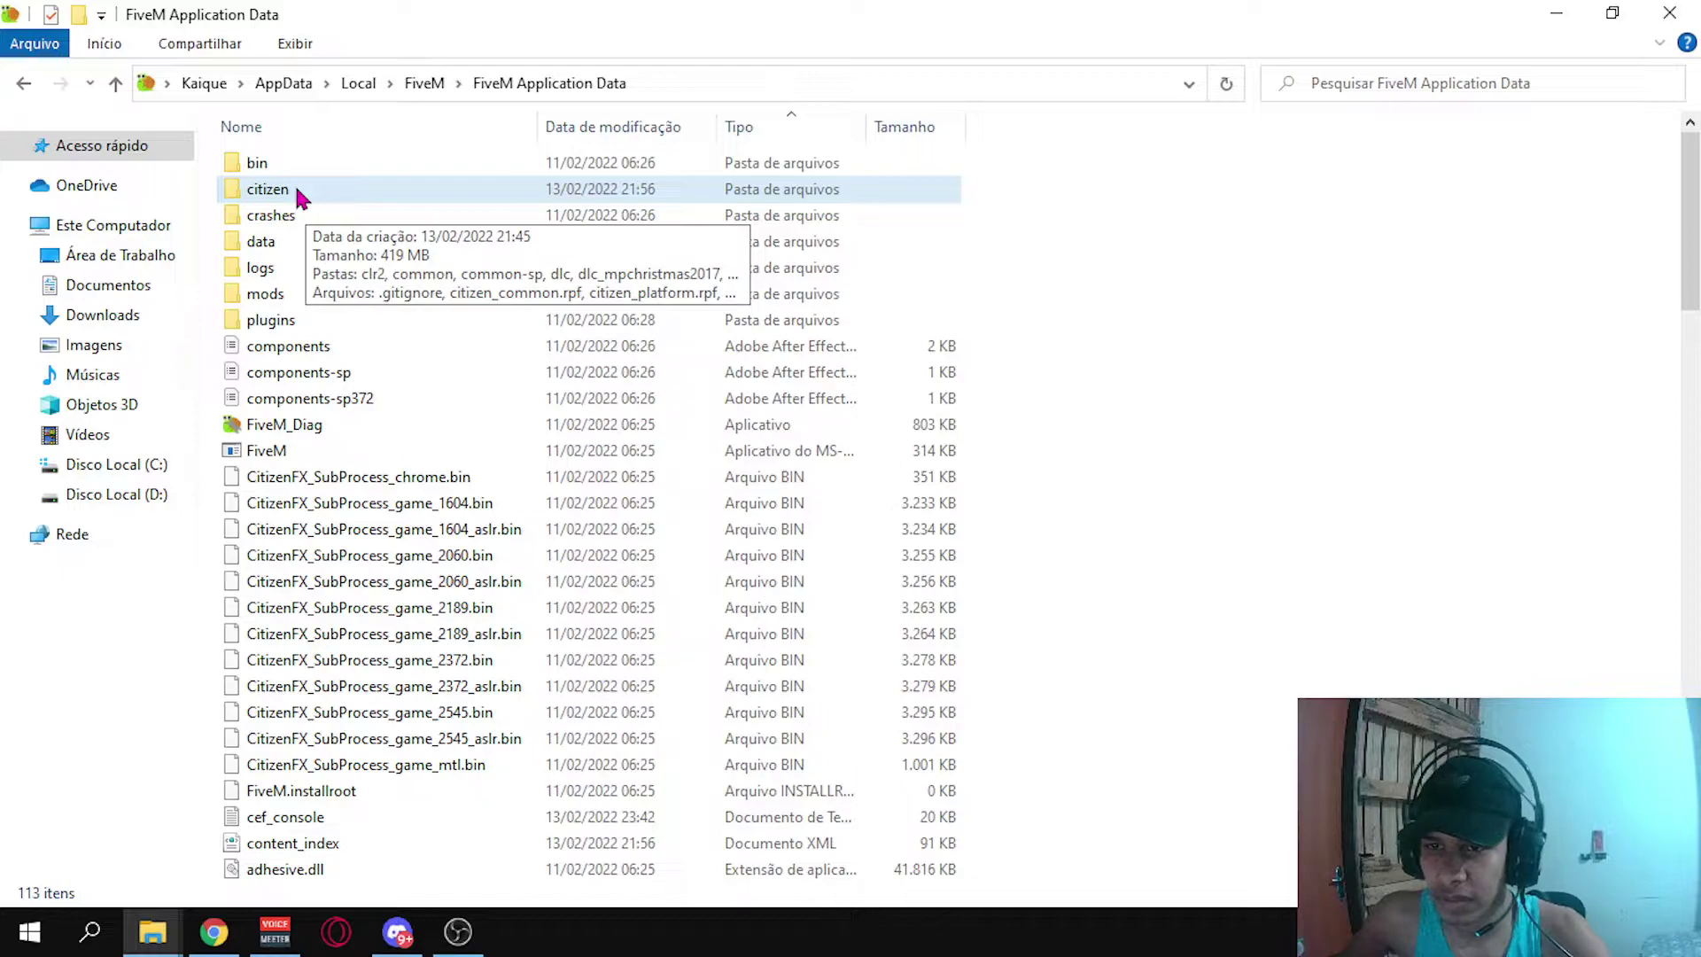
double_click(297, 193)
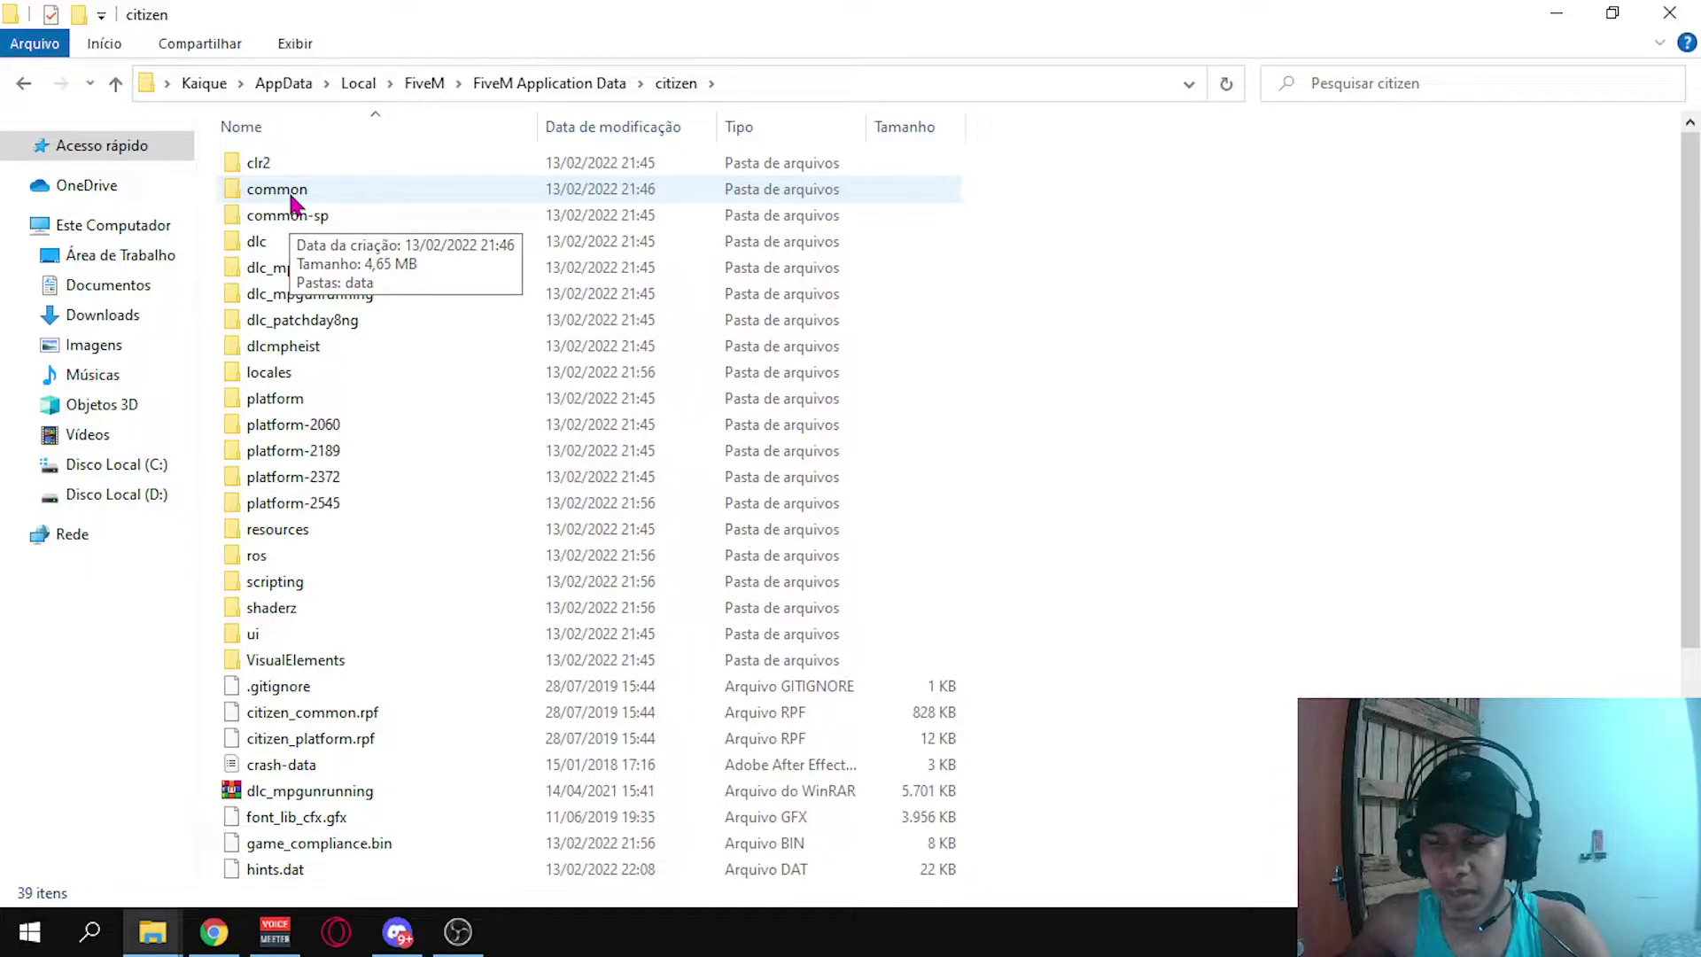
click(295, 203)
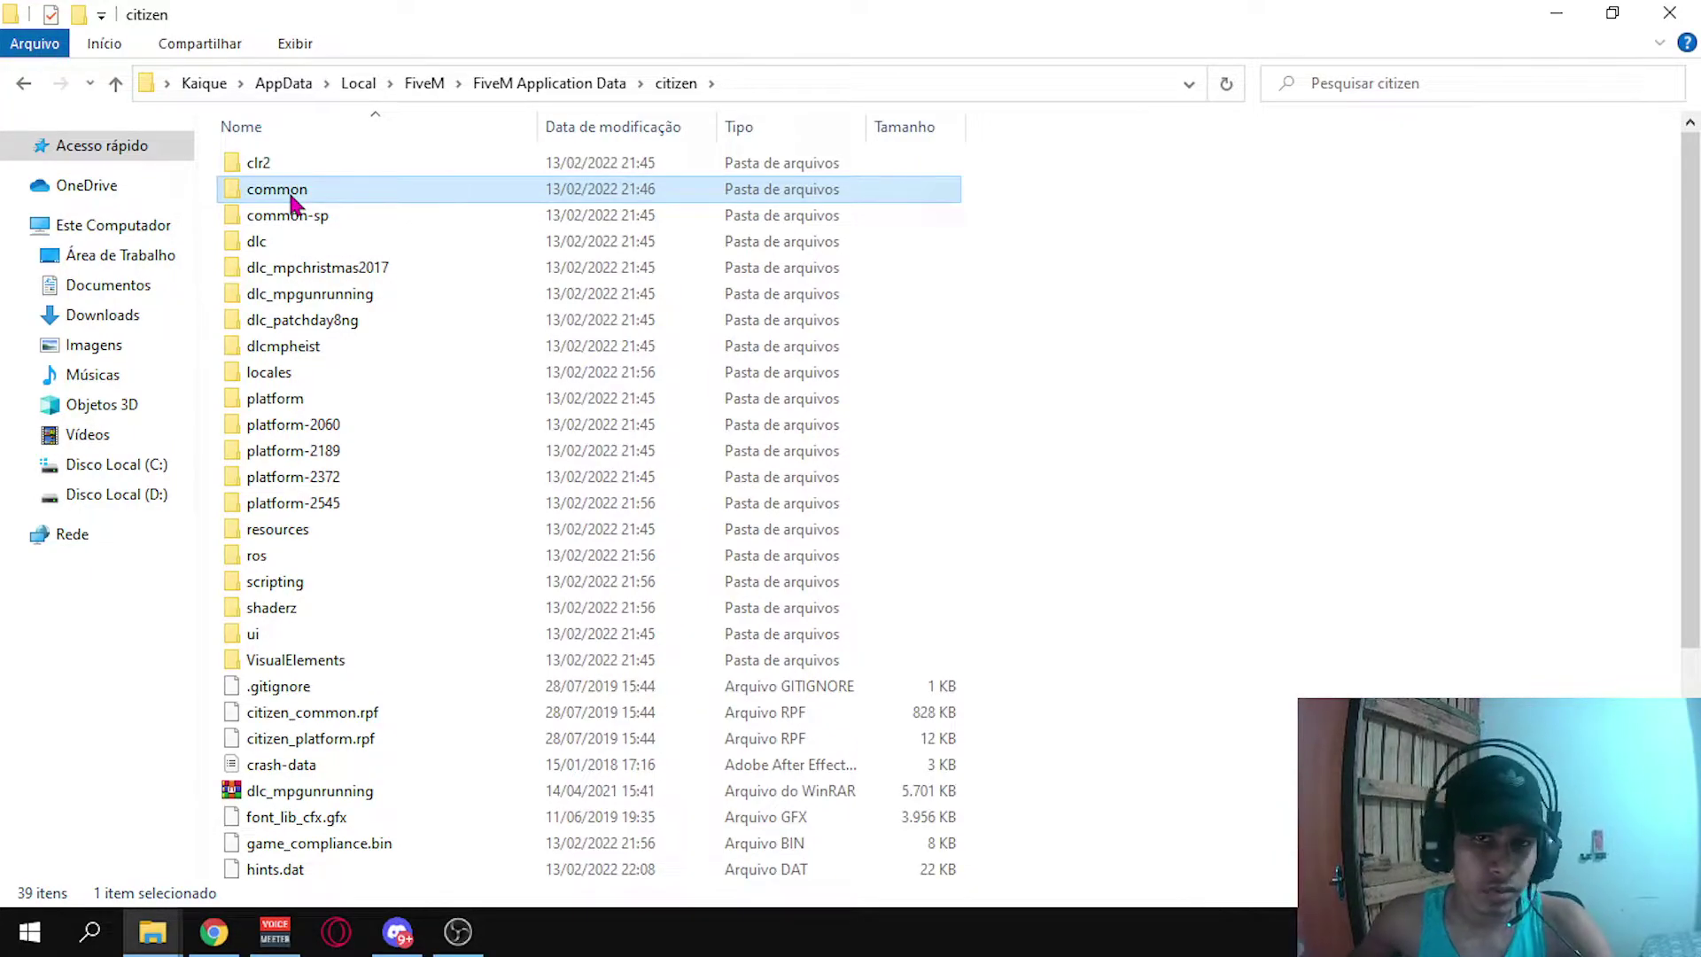
- Close a duplicate pack folder window and point out the common folder in another window of the pack
click(152, 932)
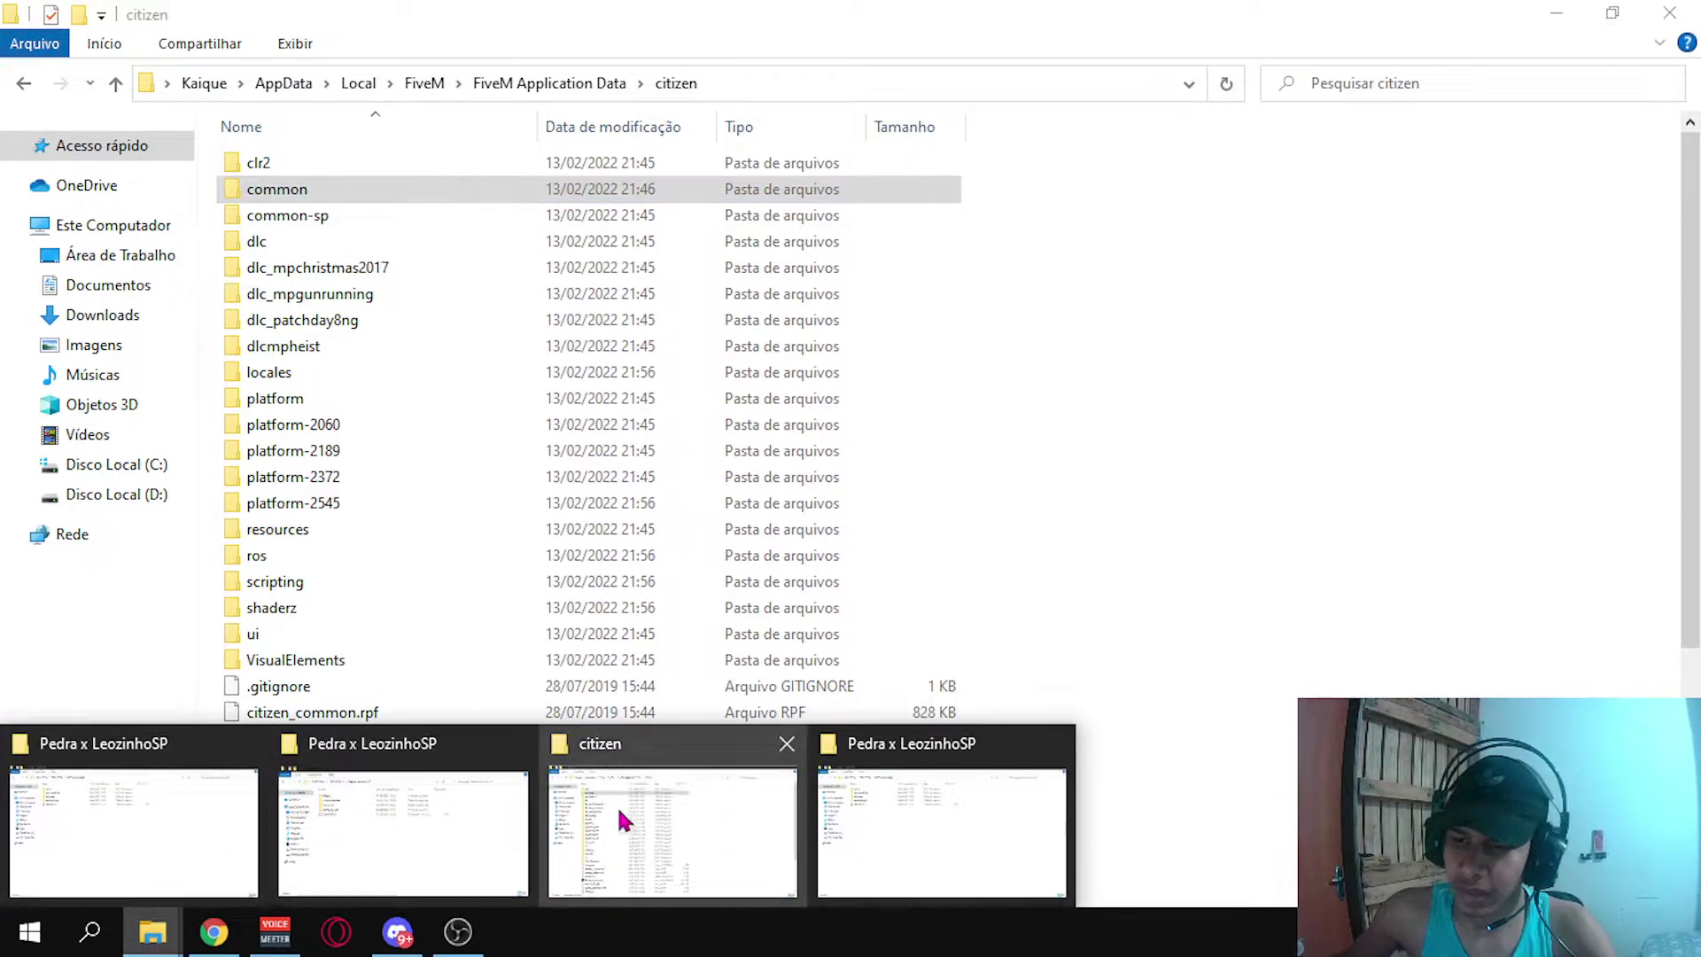
click(512, 744)
click(202, 812)
click(301, 226)
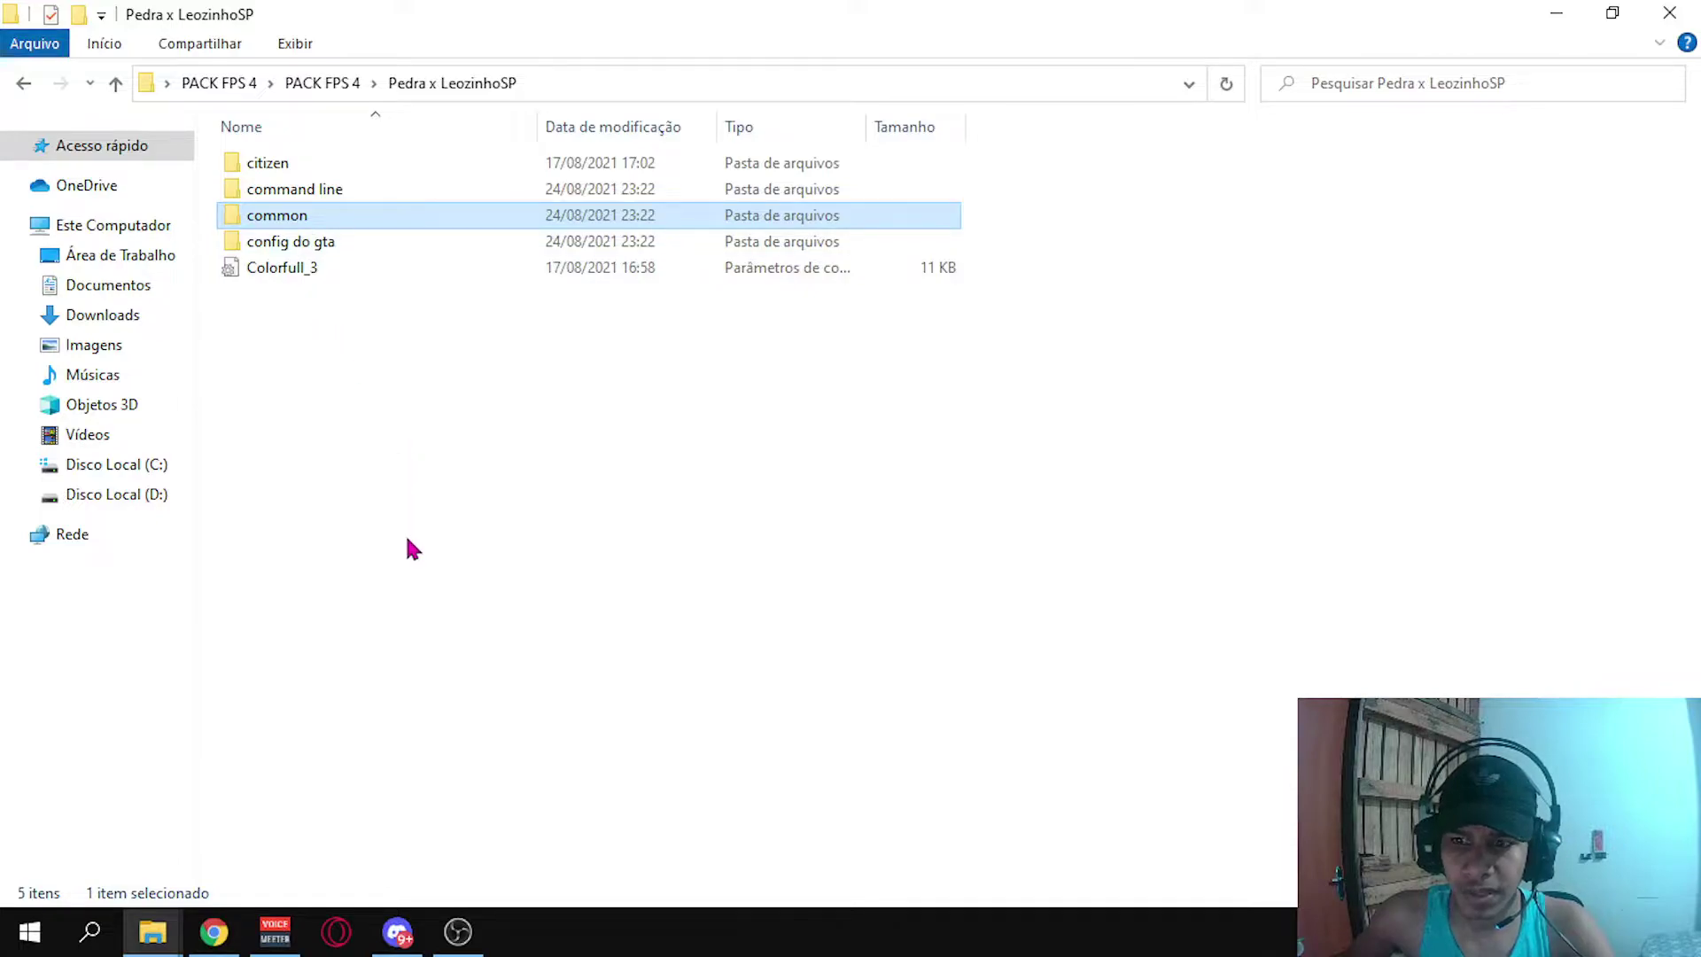
click(437, 658)
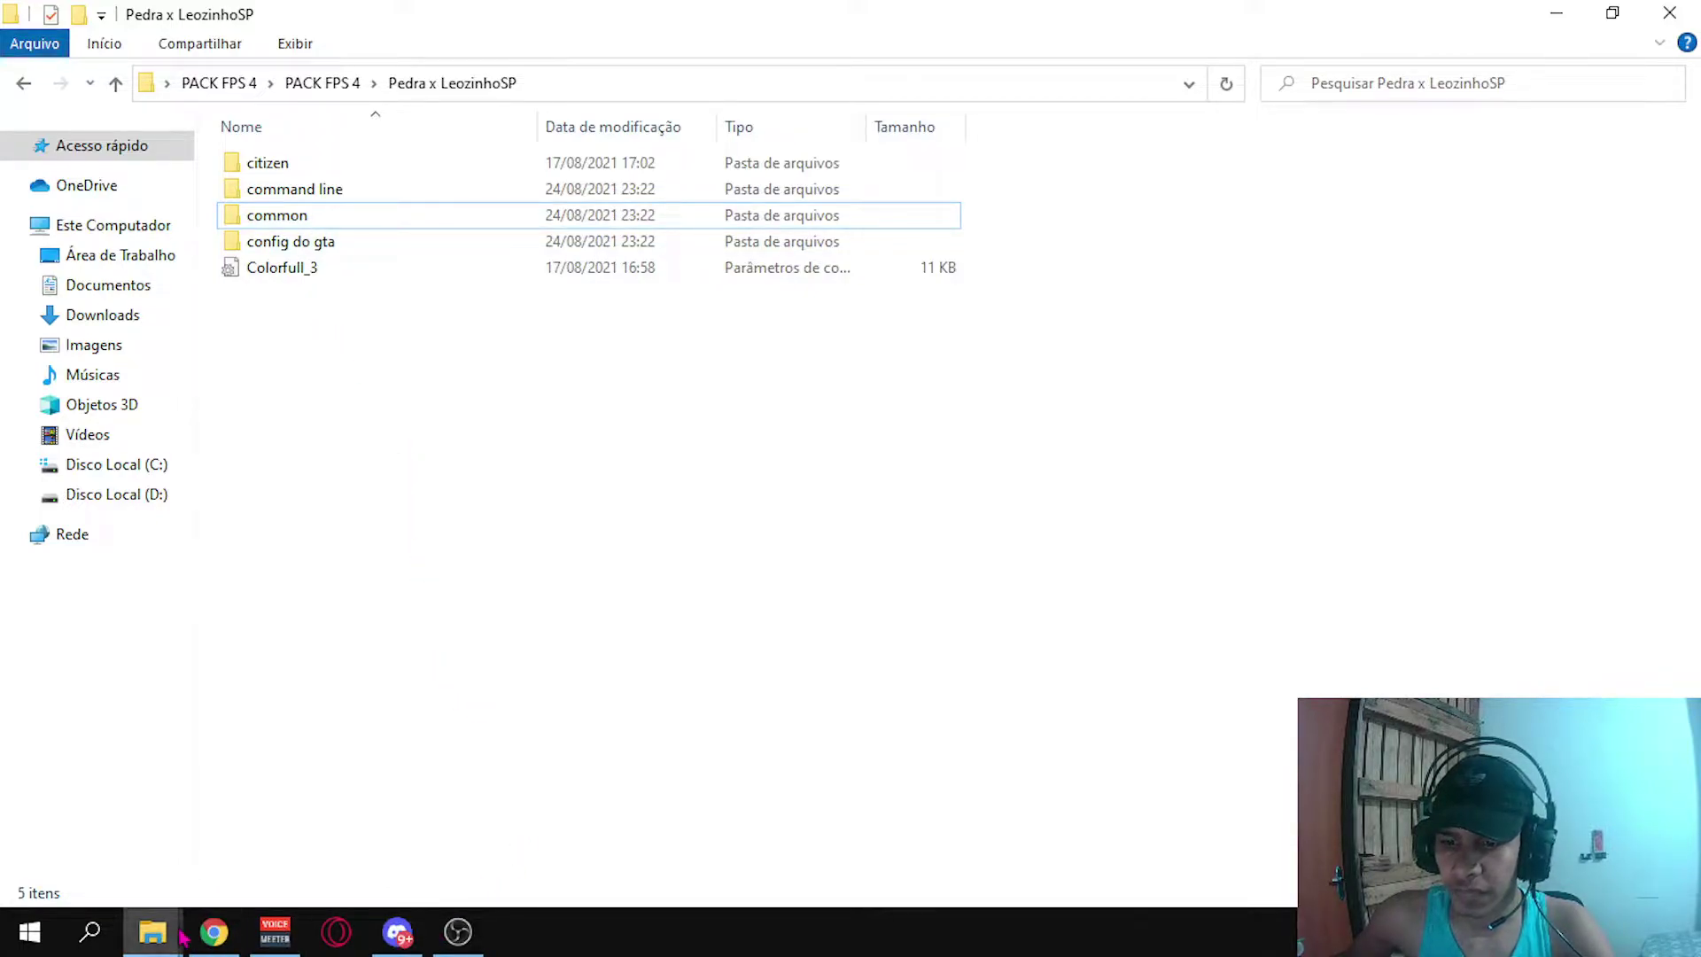
- Return to the citizen folder window and go back up to the main FiveM folder
mouse_move(153, 932)
click(401, 834)
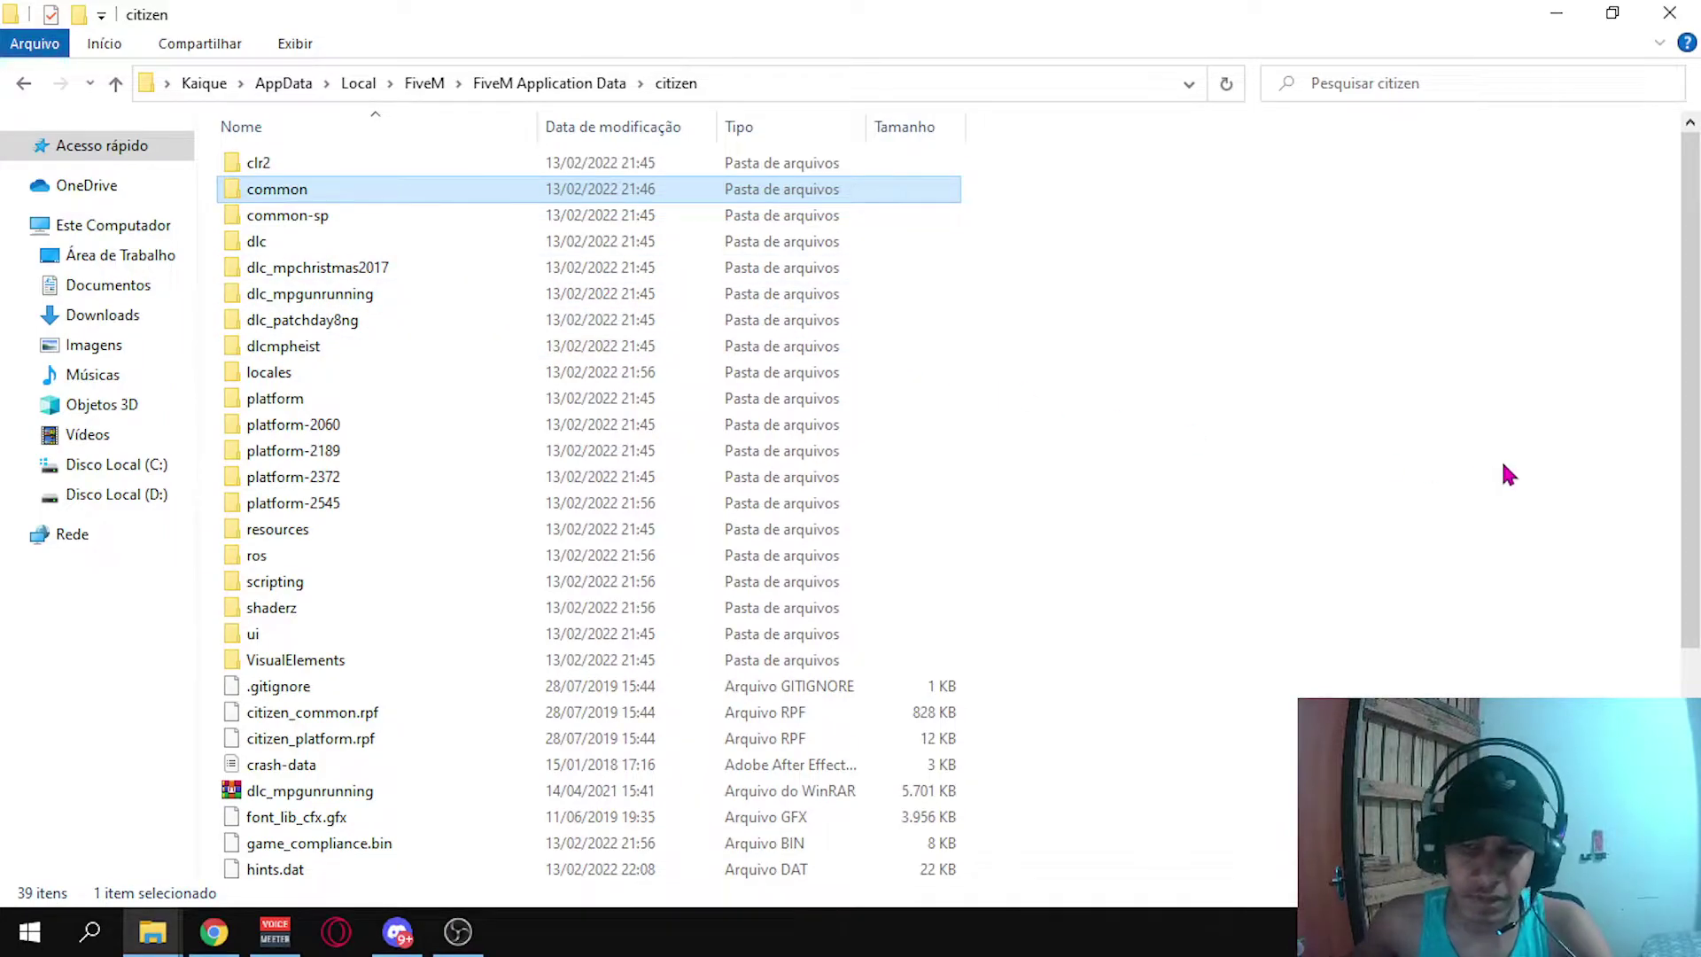
click(24, 83)
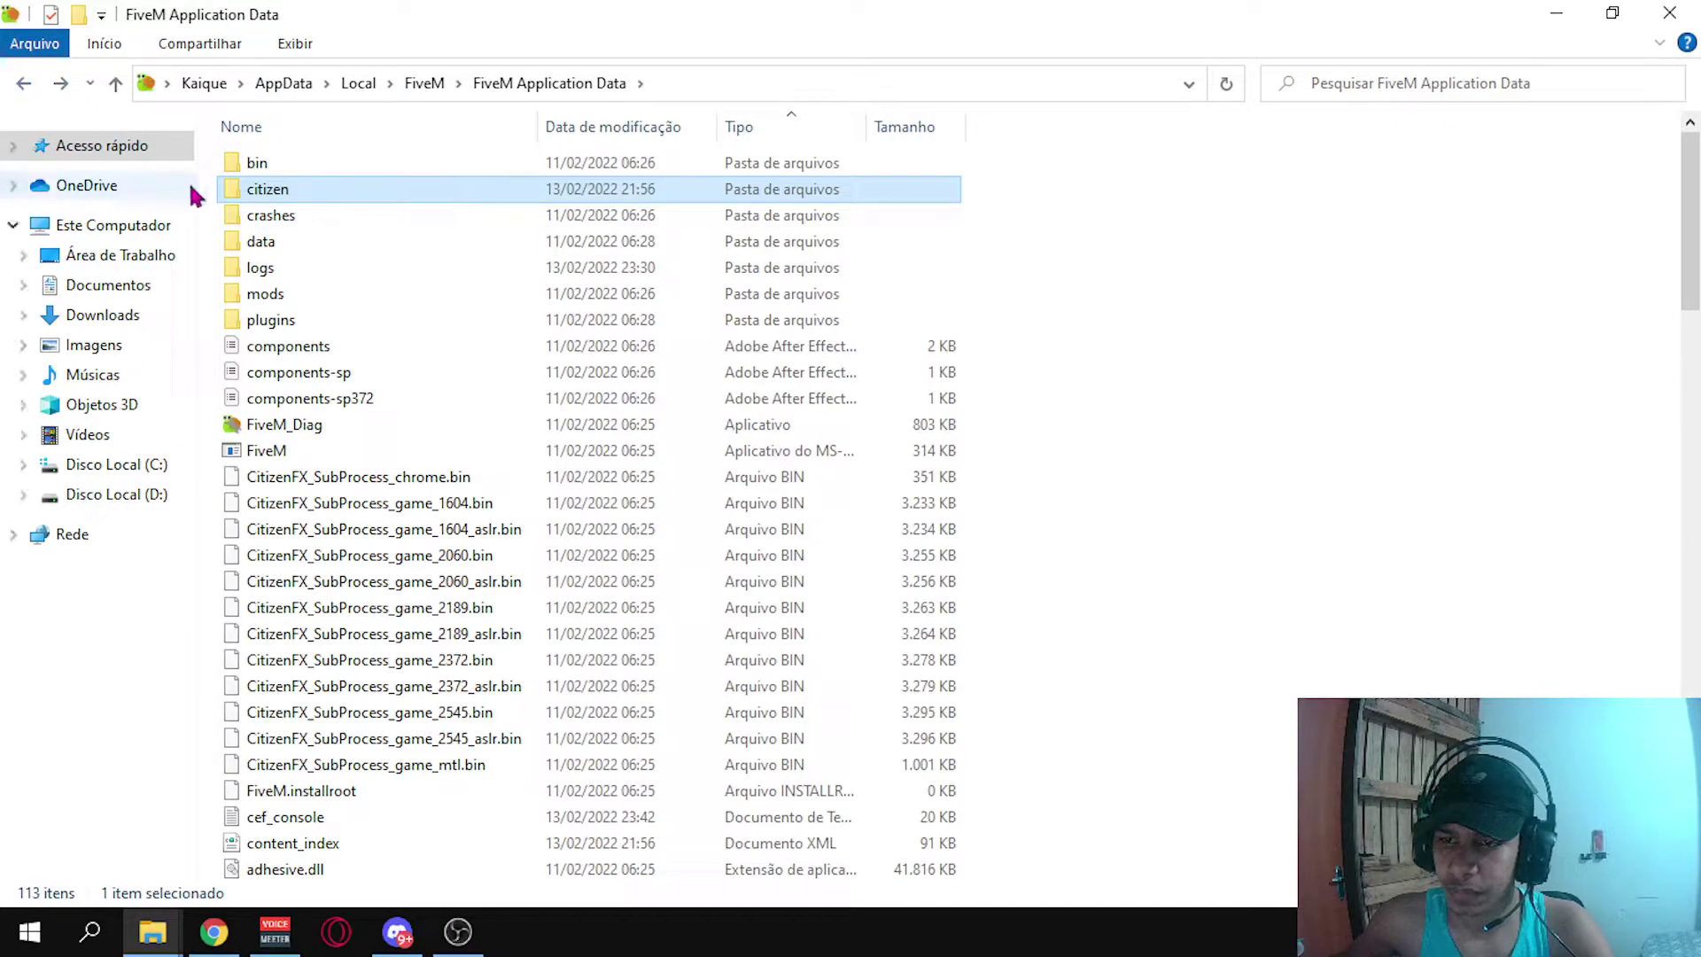
click(1154, 414)
click(27, 84)
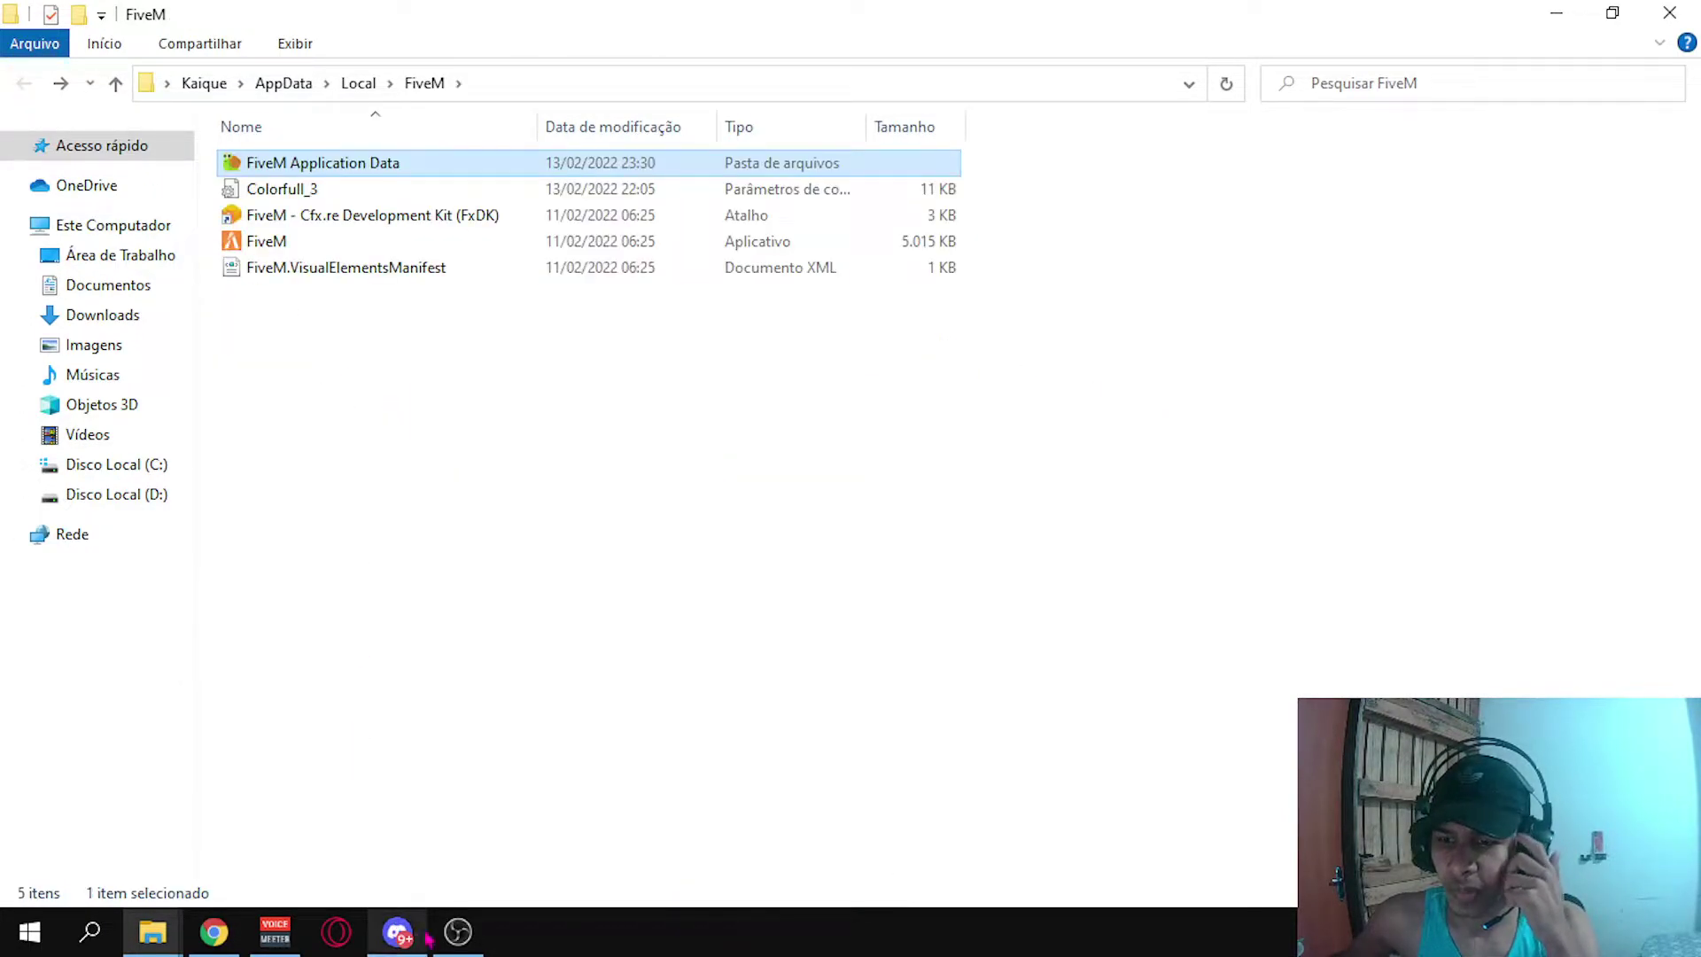
- Close the duplicate pack folder window and open the config do gta folder in the remaining pack window
click(152, 932)
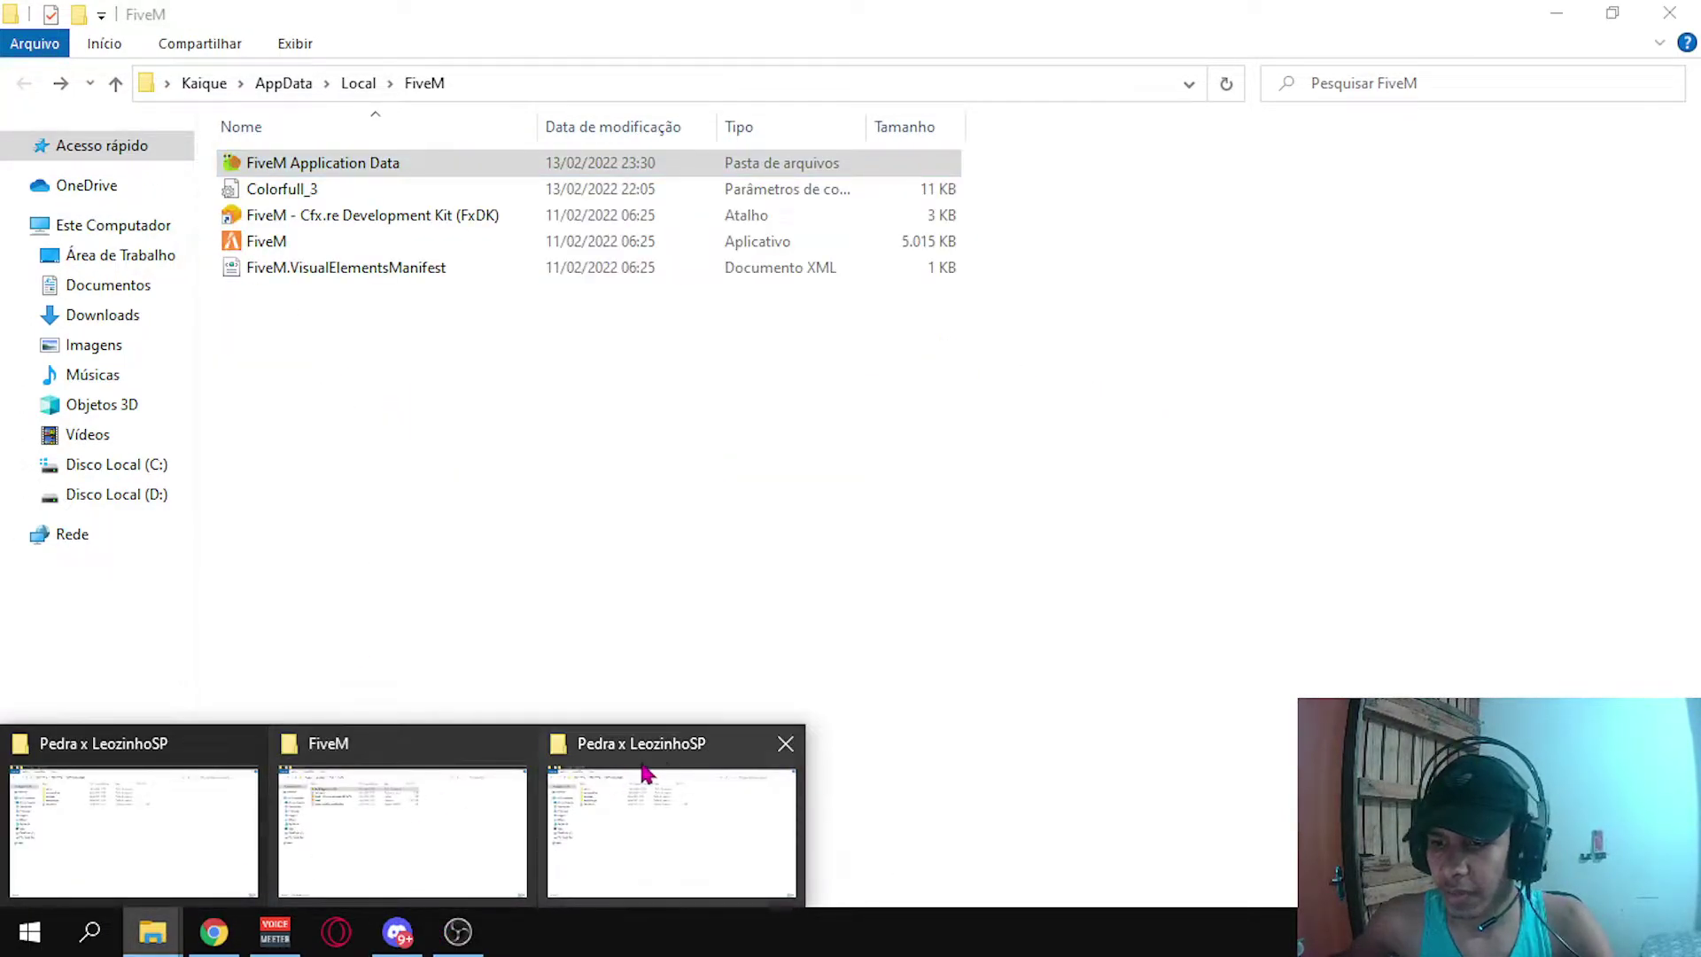
click(786, 743)
click(326, 347)
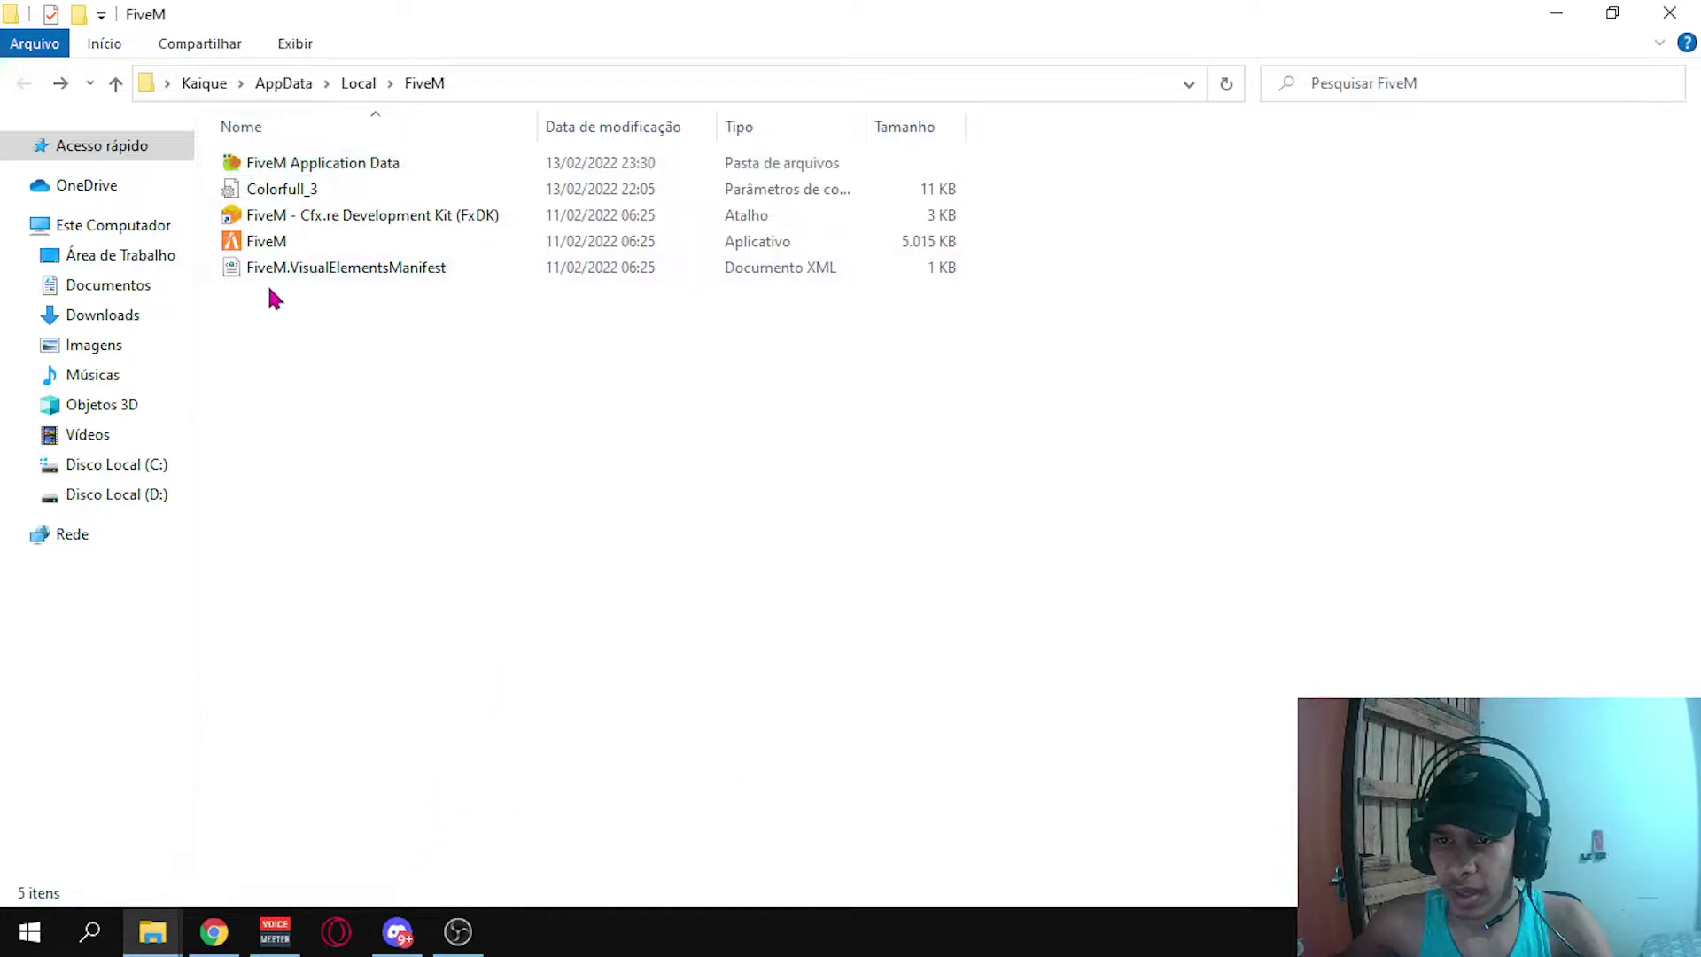
click(152, 932)
click(195, 806)
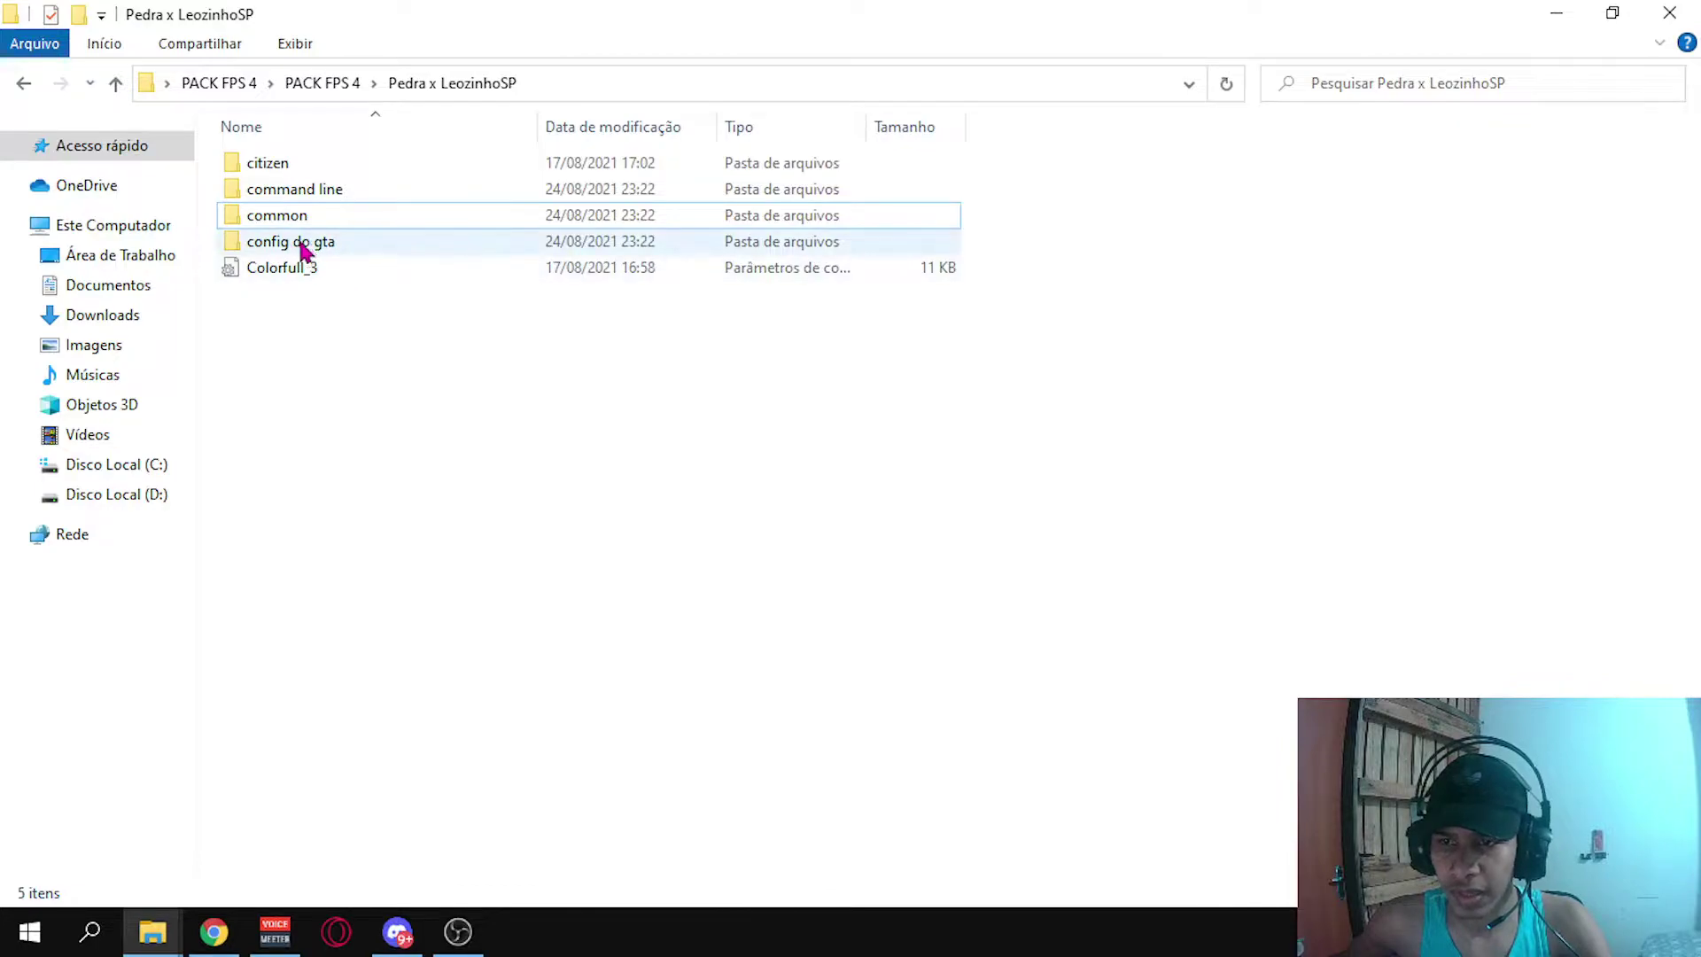
double_click(358, 239)
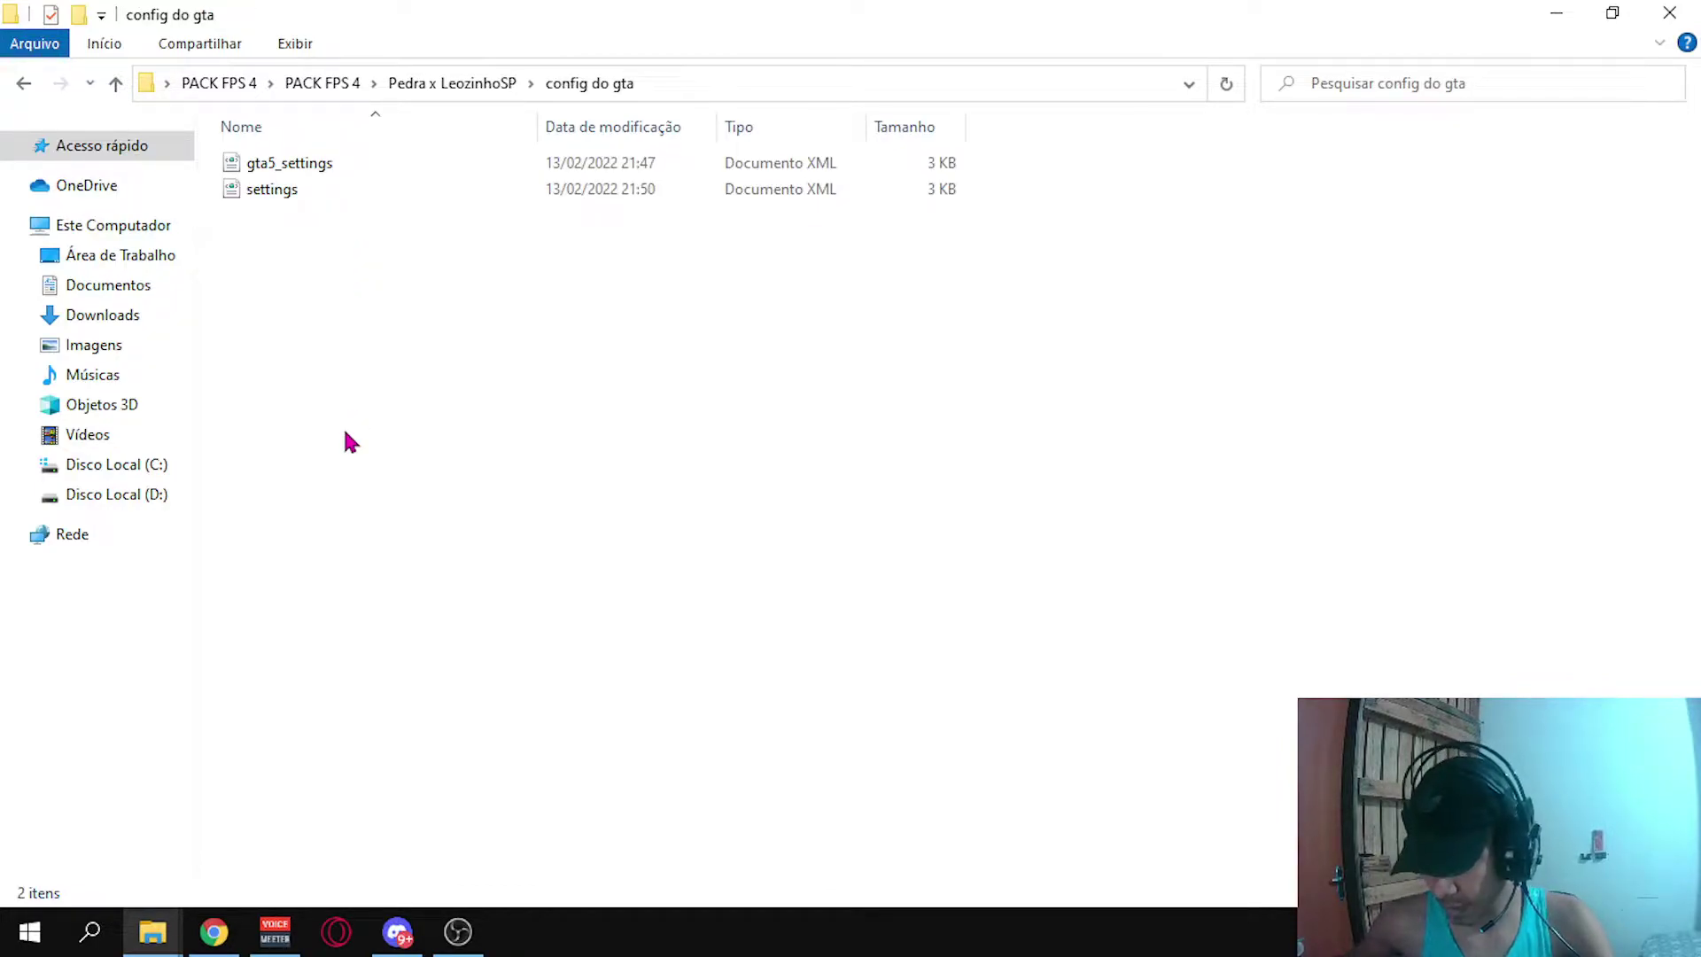
- Open the pack's gta5_settings file for editing in Notepad and look through its settings down to the end
right_click(291, 173)
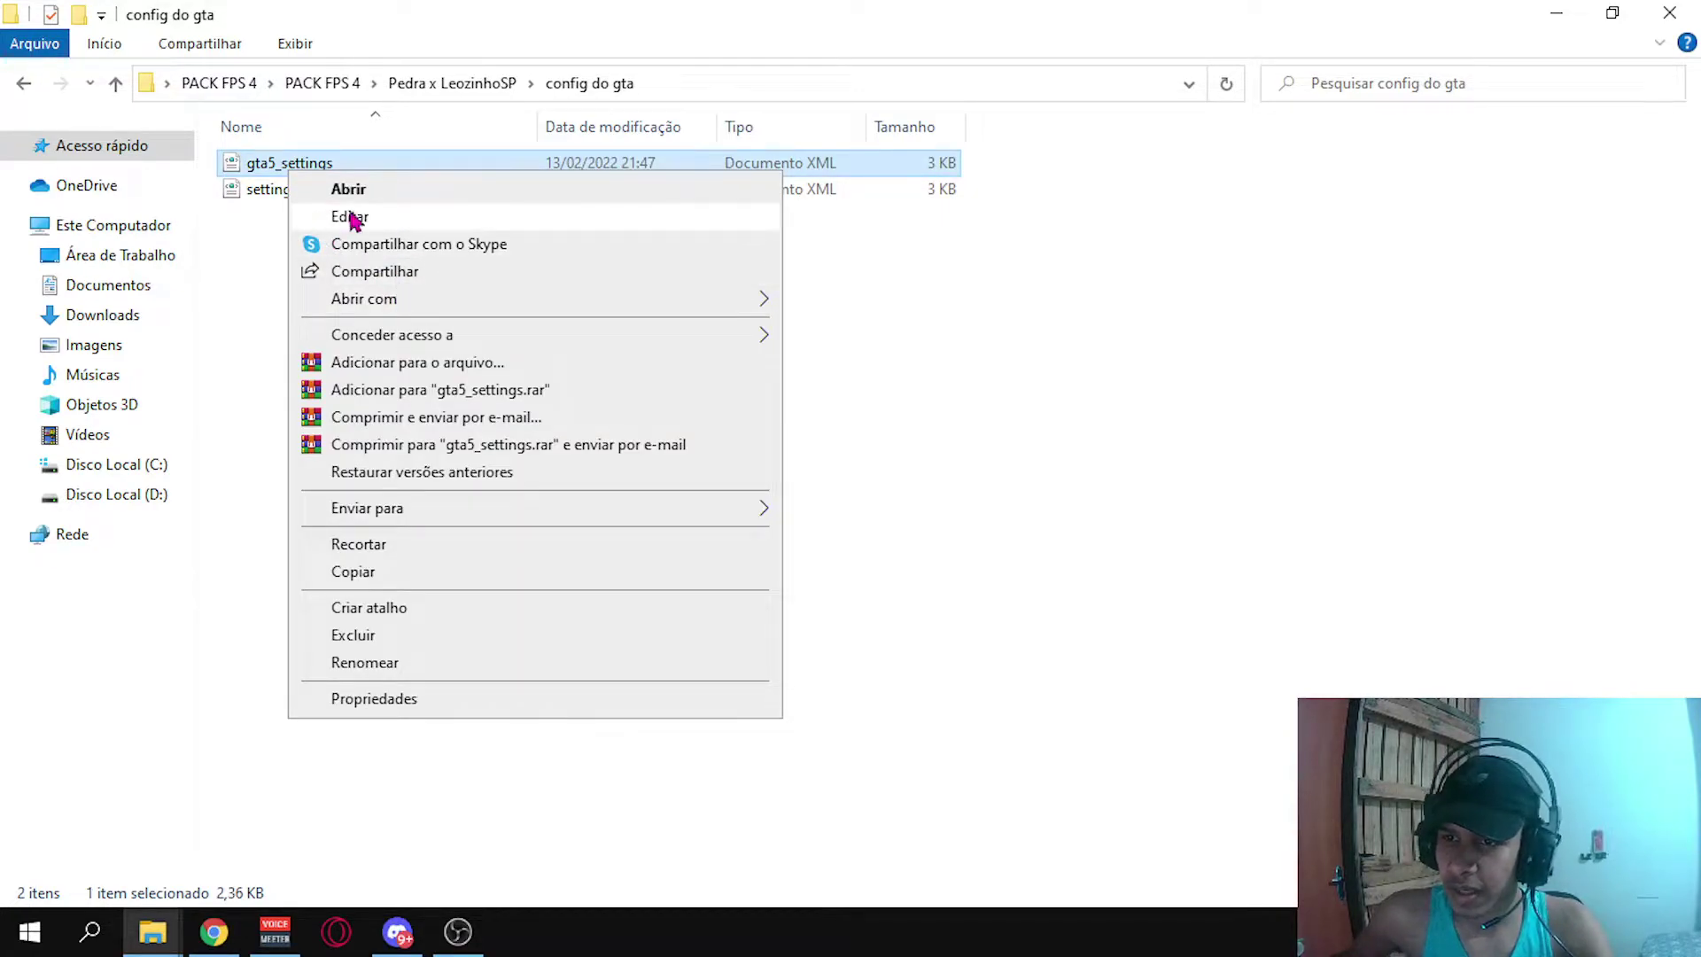
click(350, 218)
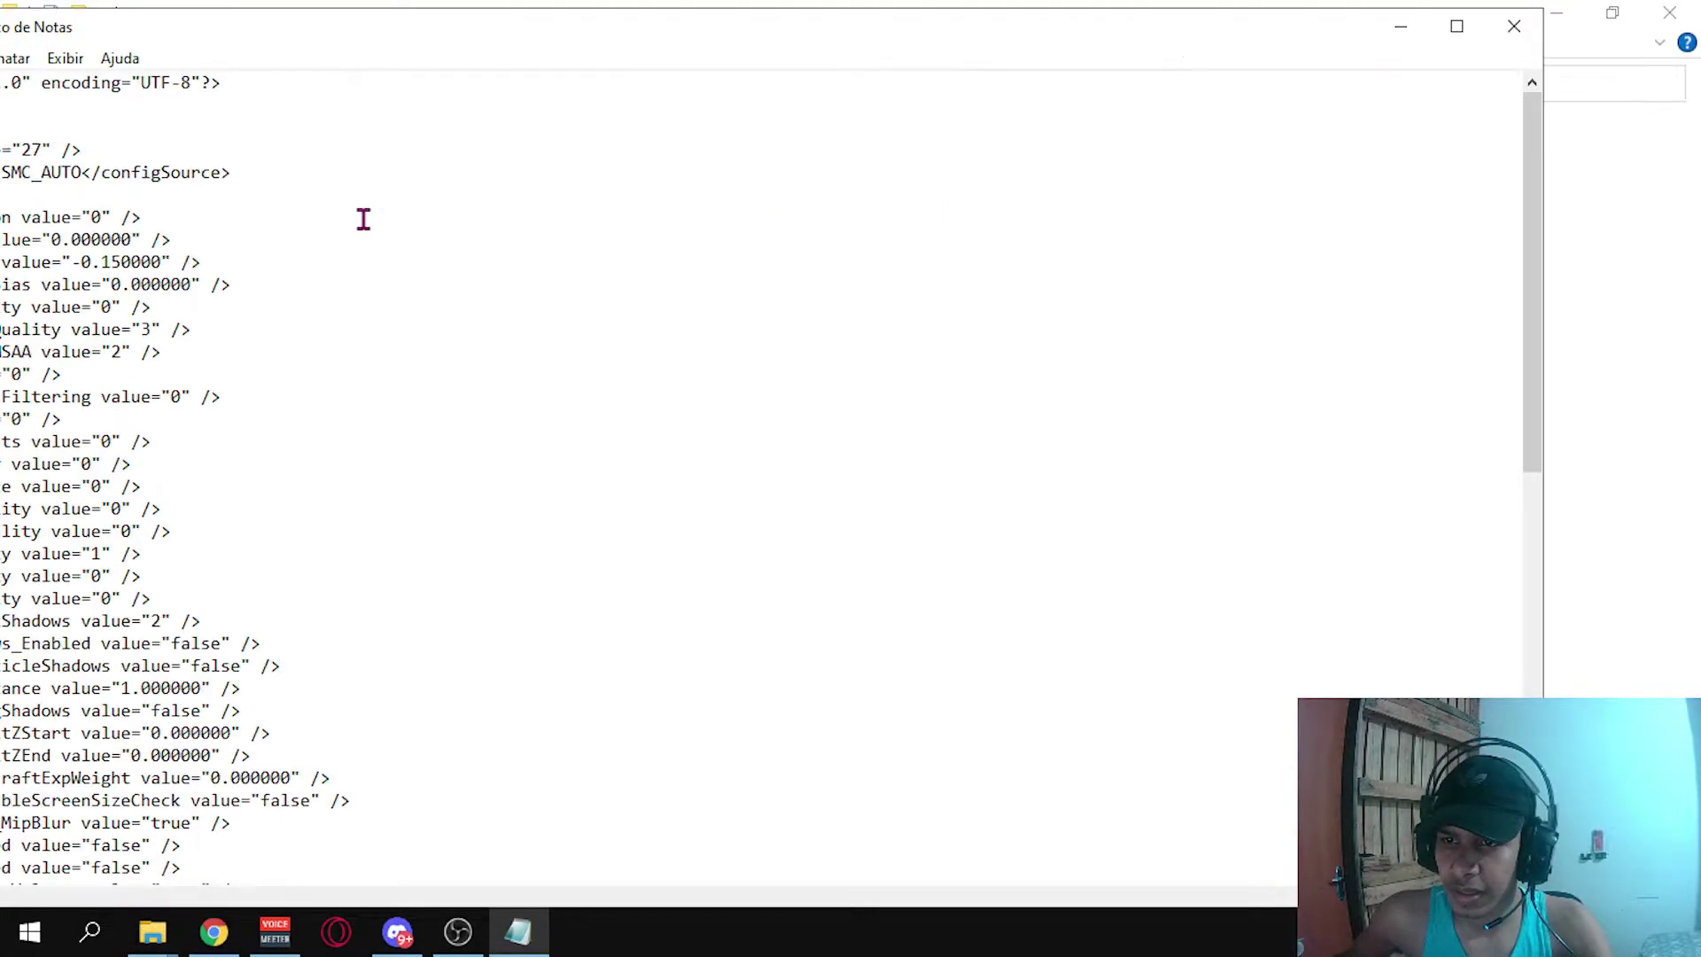
click(1453, 29)
scroll(490, 483, down, 9)
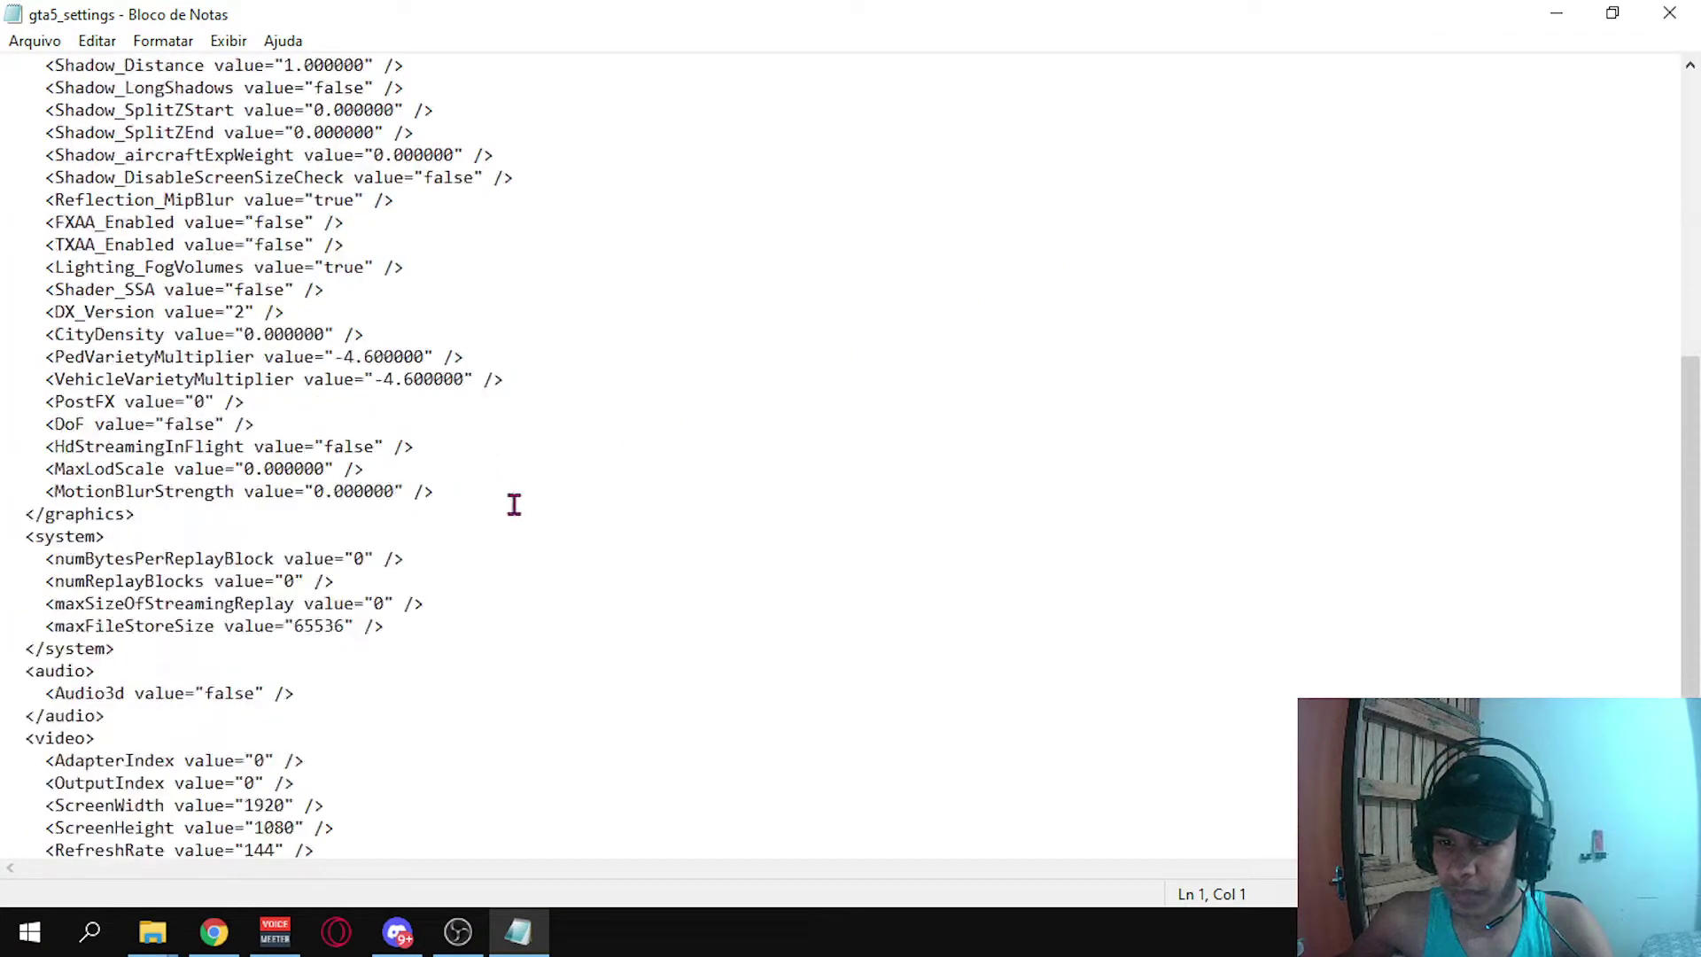
scroll(505, 501, up, 9)
scroll(531, 554, down, 11)
scroll(535, 593, down, 1)
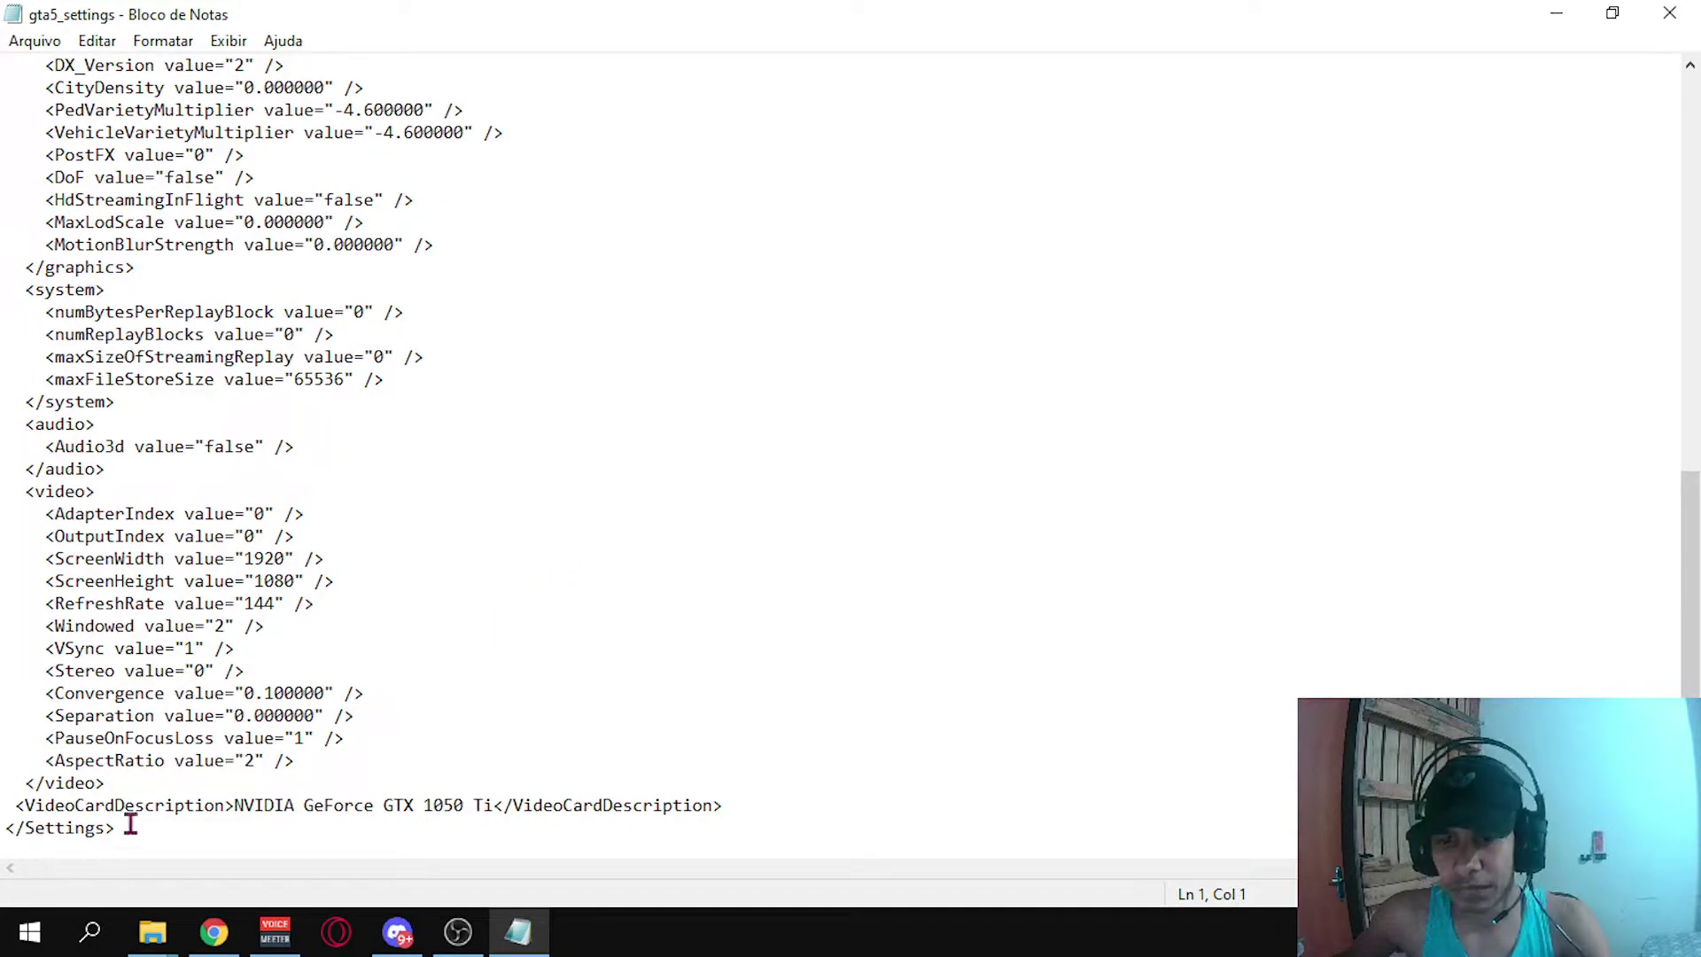
- Highlight the VideoCardDescription and closing Settings lines at the end of the pack's gta5_settings file
drag(123, 830, 7, 807)
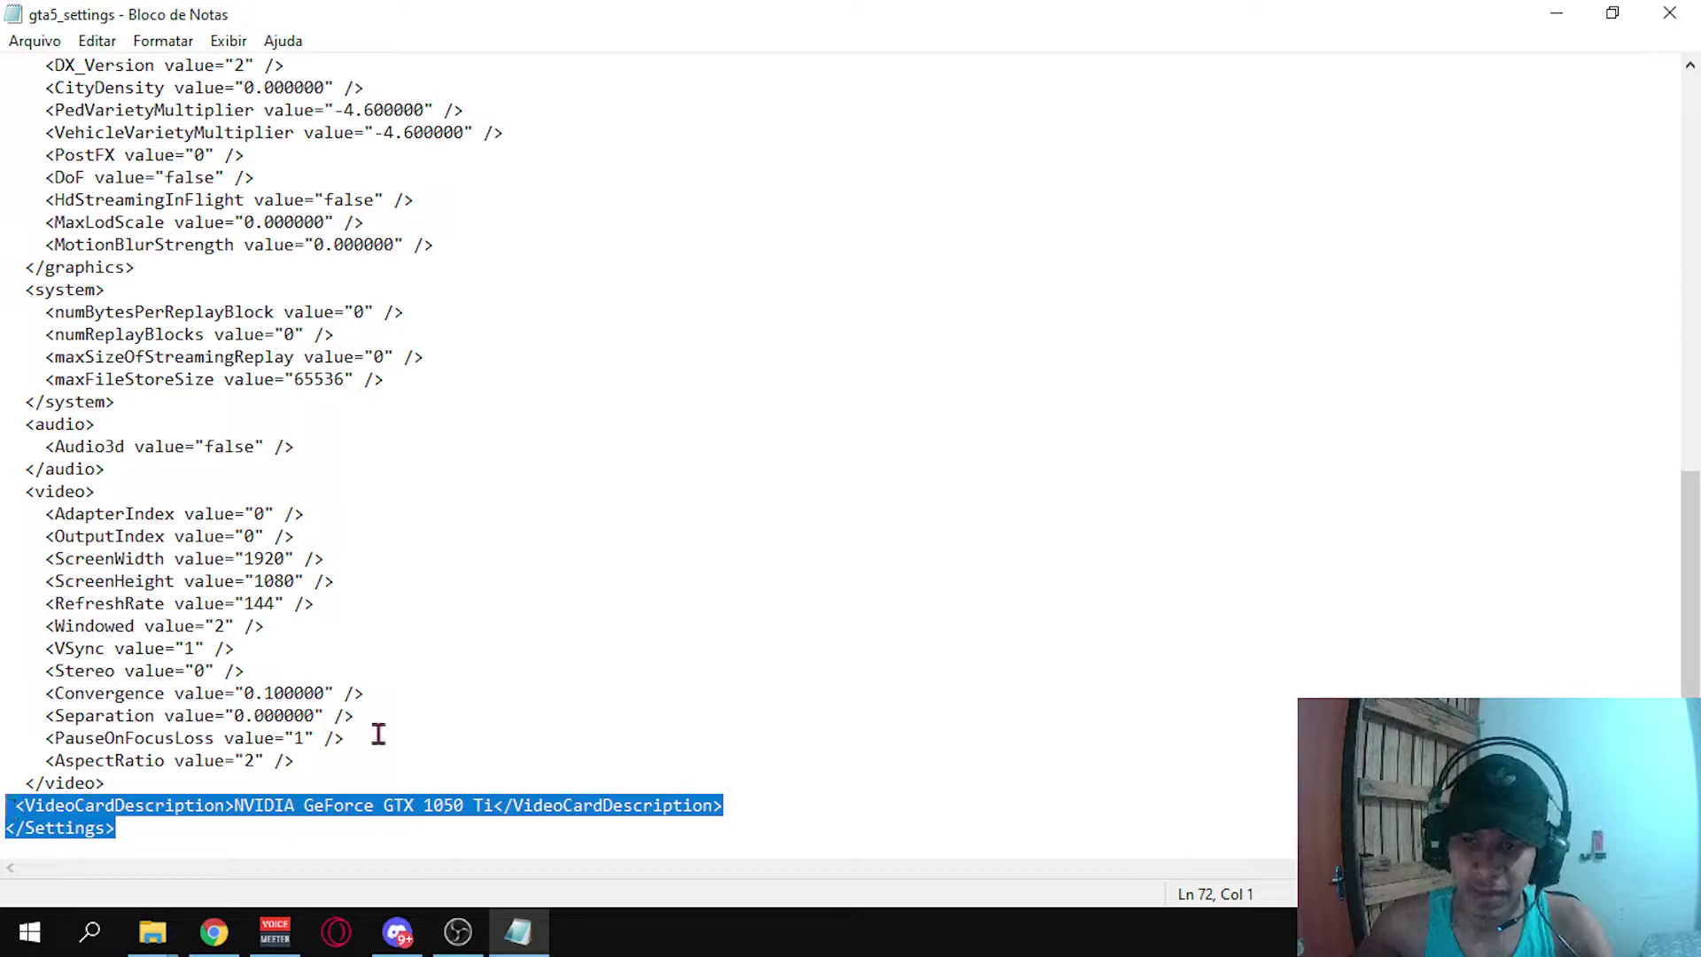
click(877, 631)
drag(146, 837, 15, 810)
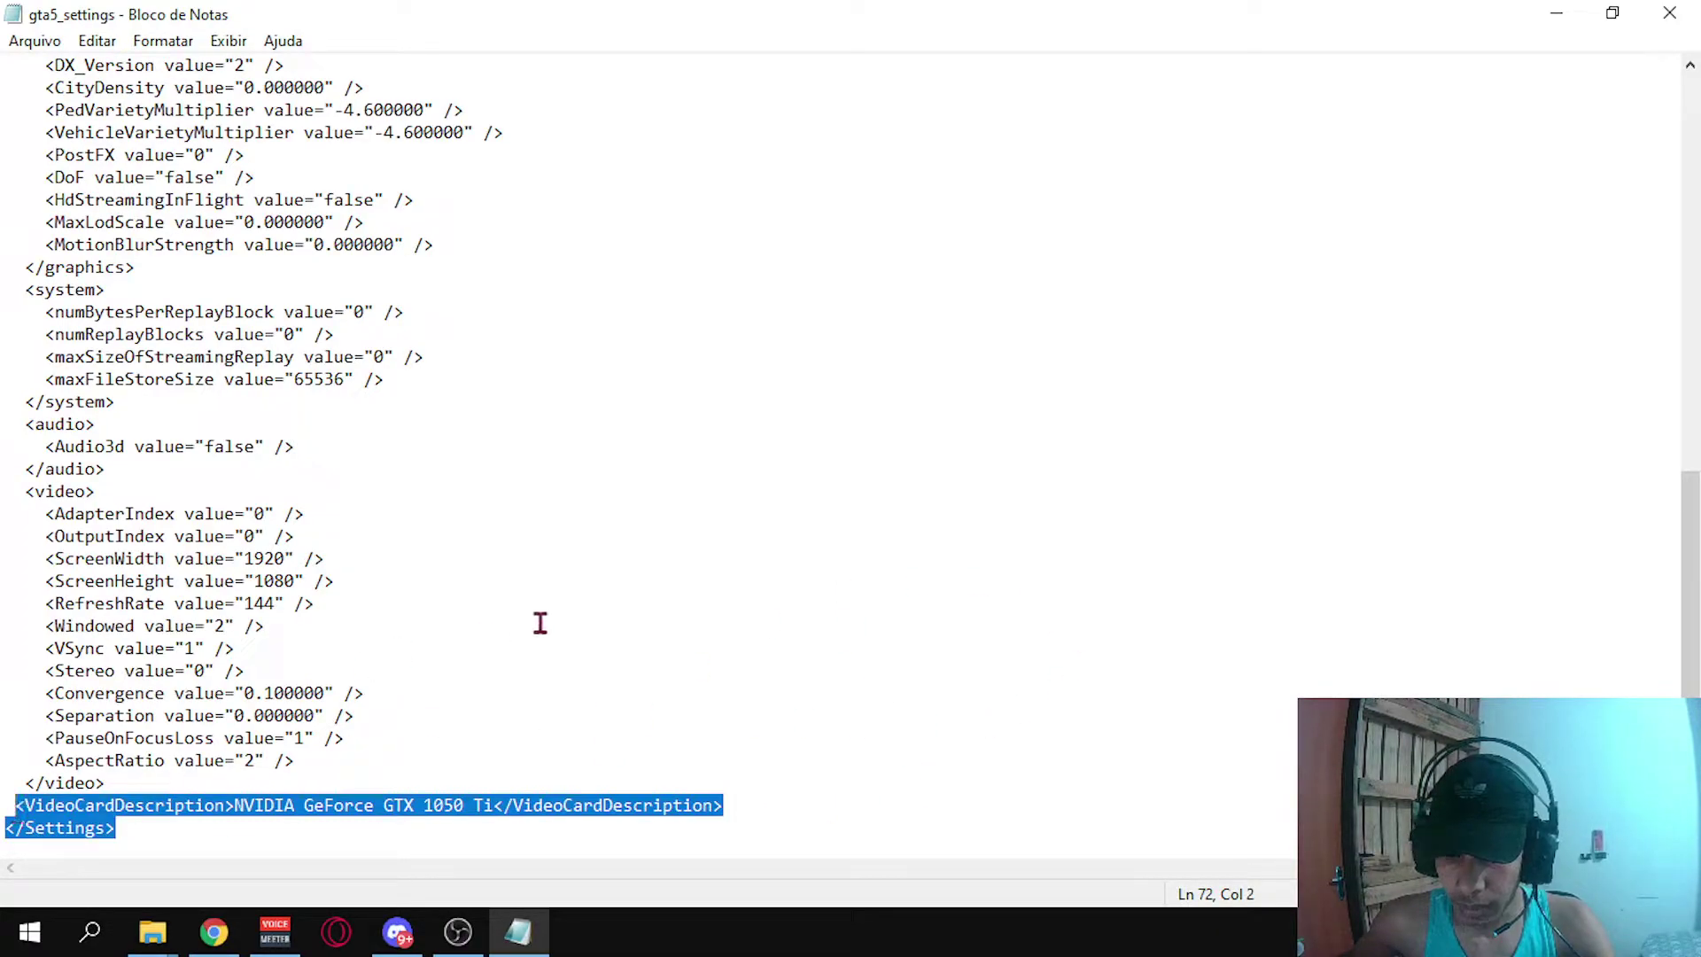
click(681, 603)
scroll(992, 460, up, 4)
- Minimize the open windows, open the CitizenFX folder under %appdata%, and select its gta5_settings file
click(1551, 16)
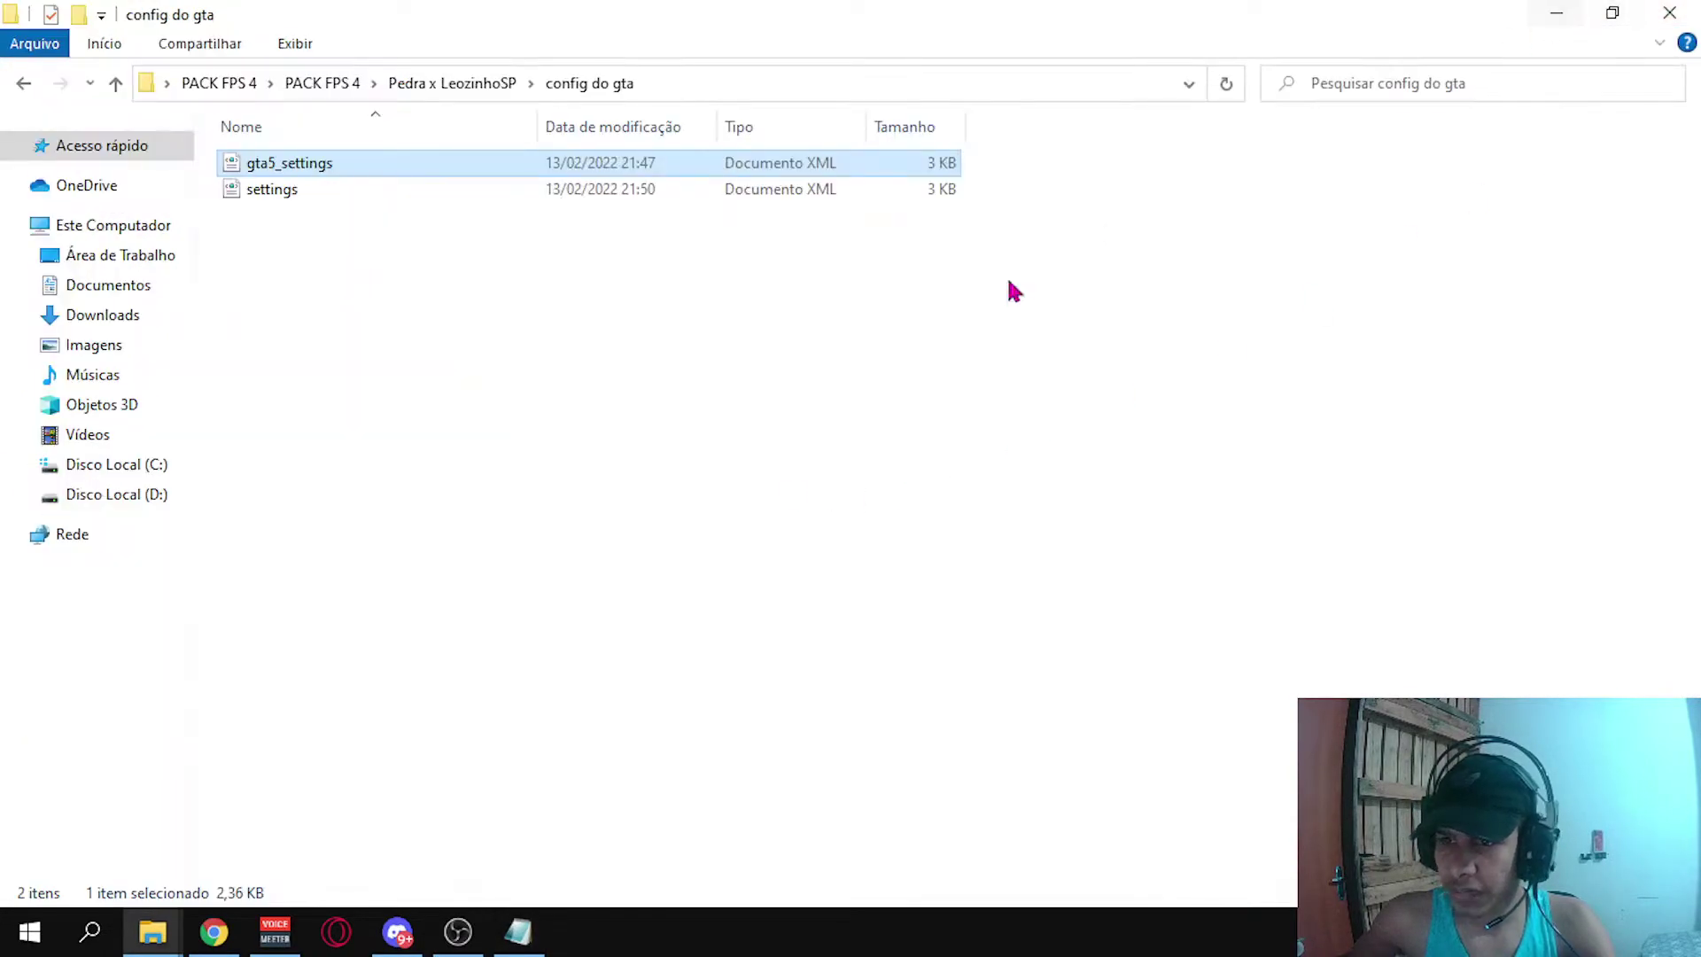
click(1556, 14)
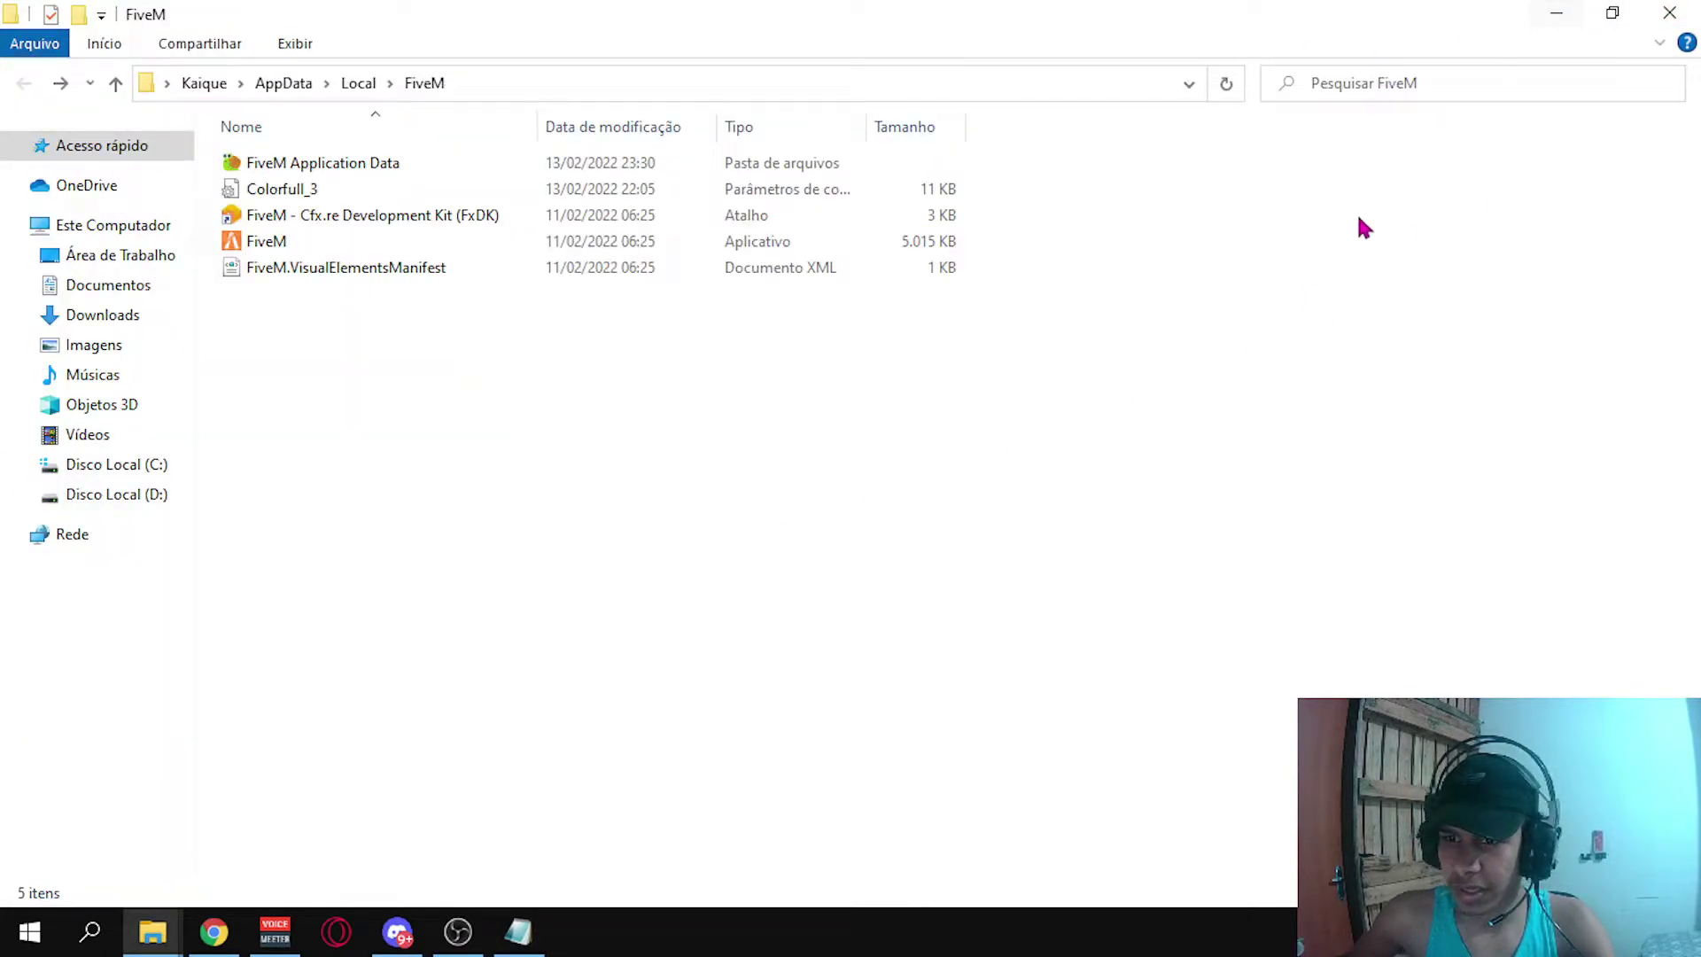
click(1556, 14)
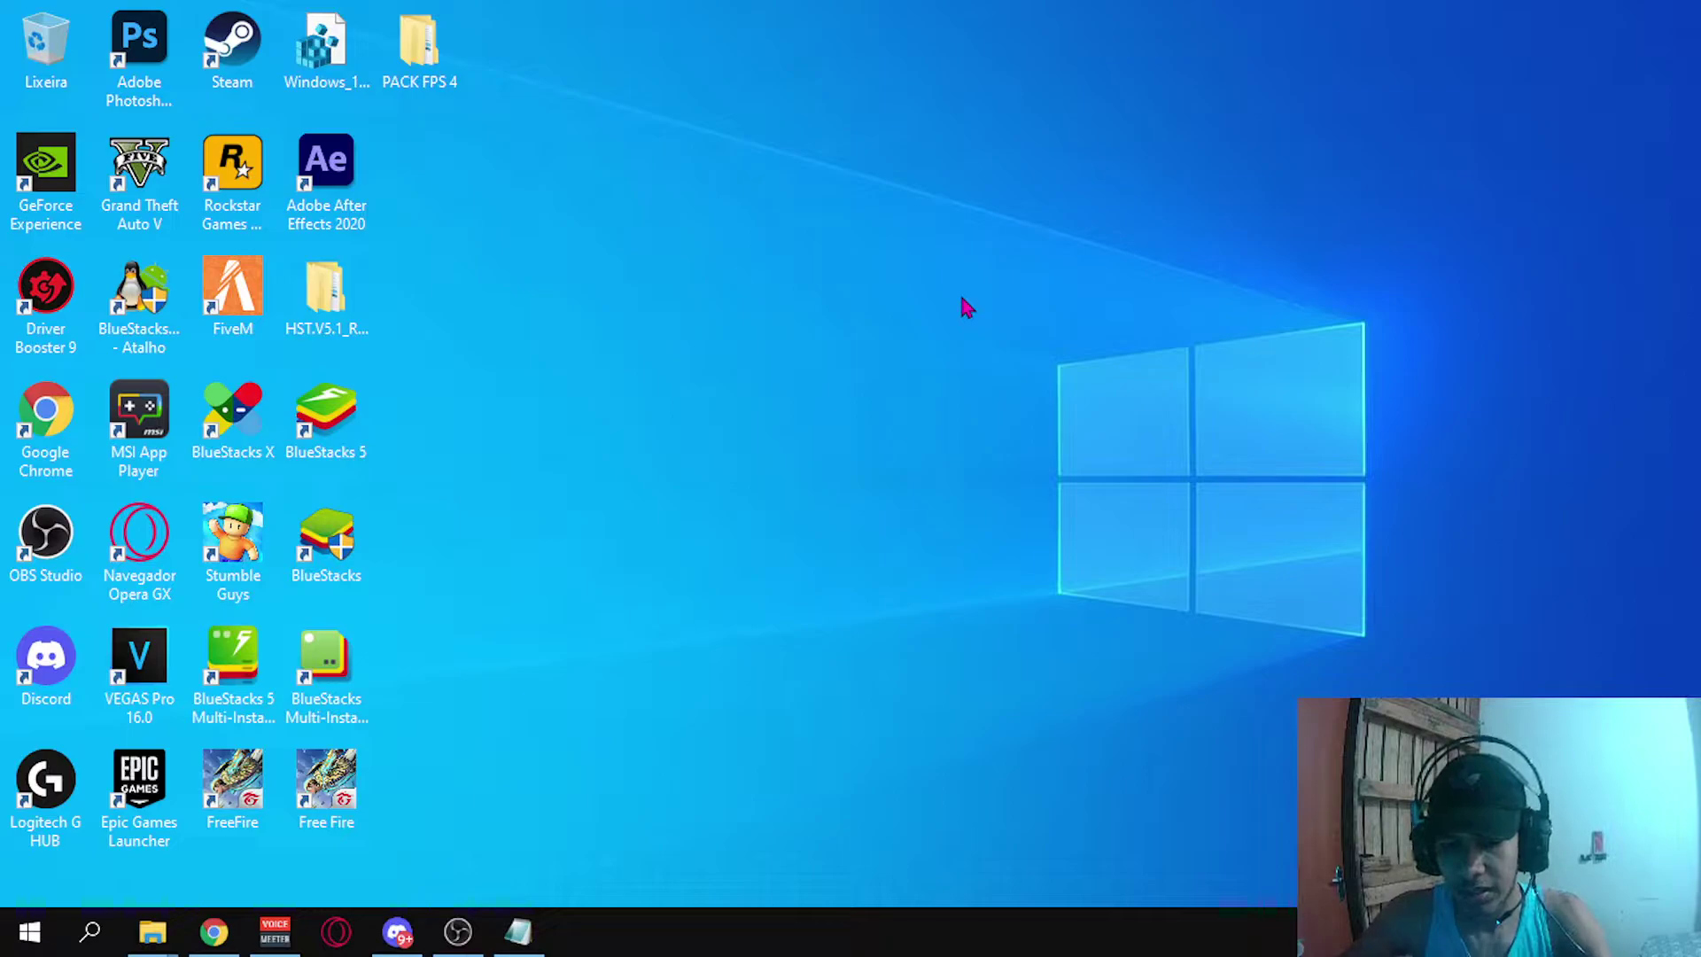
key(super+r)
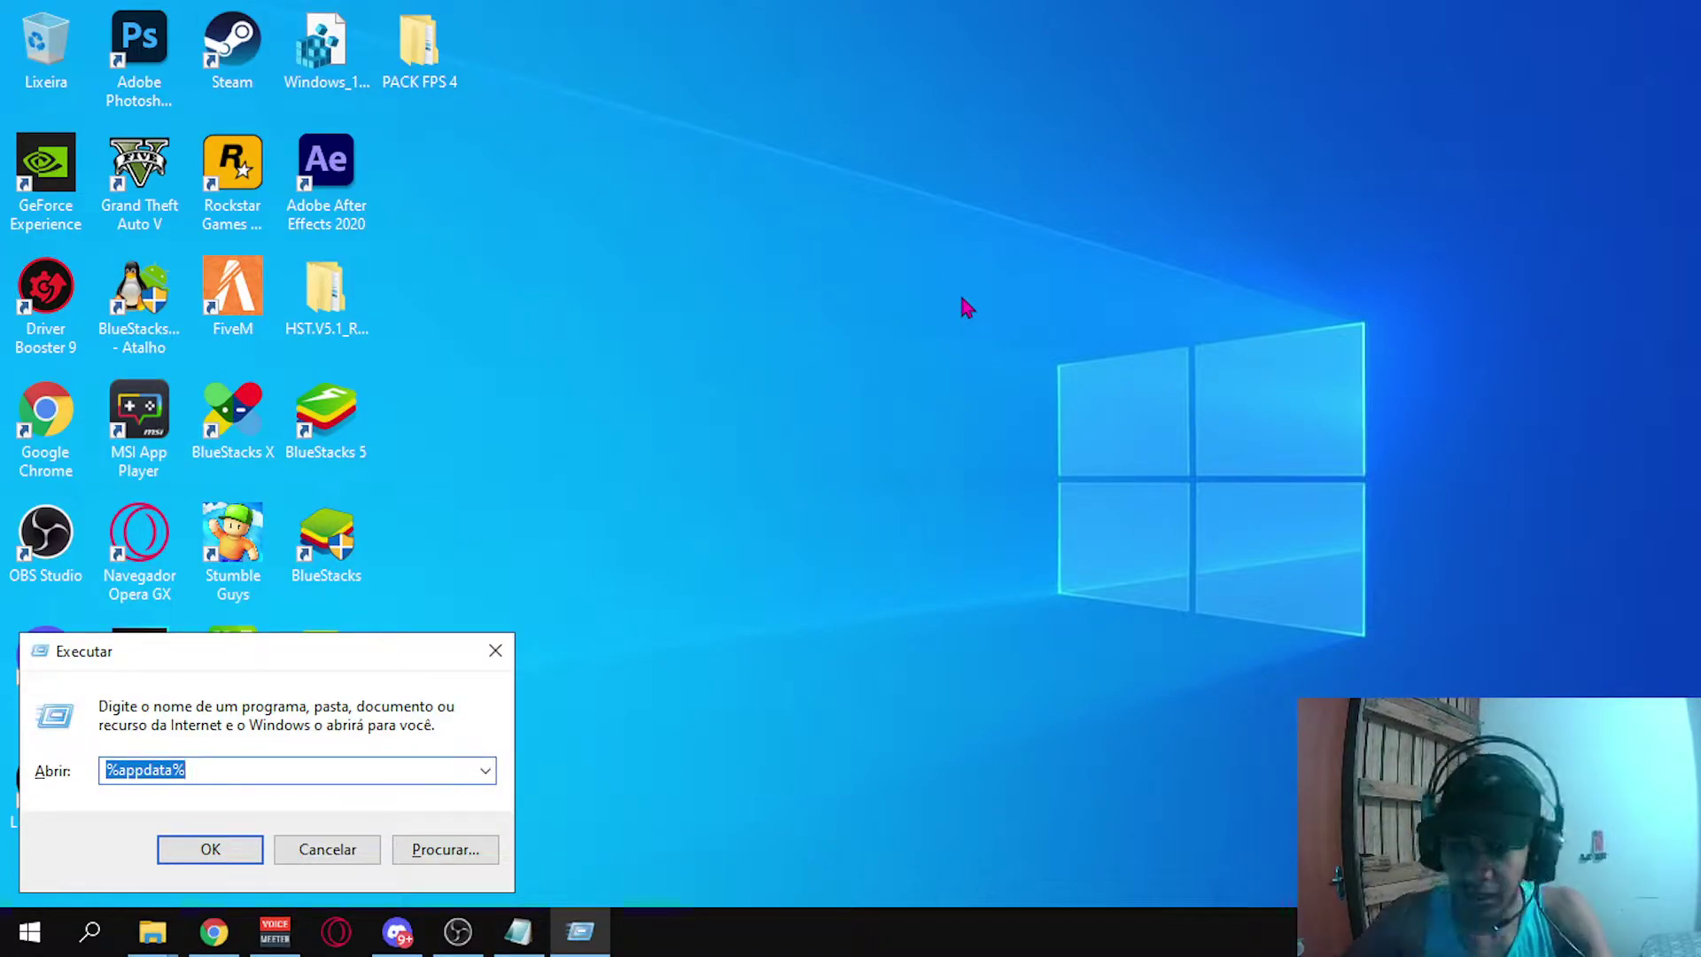
key(Return)
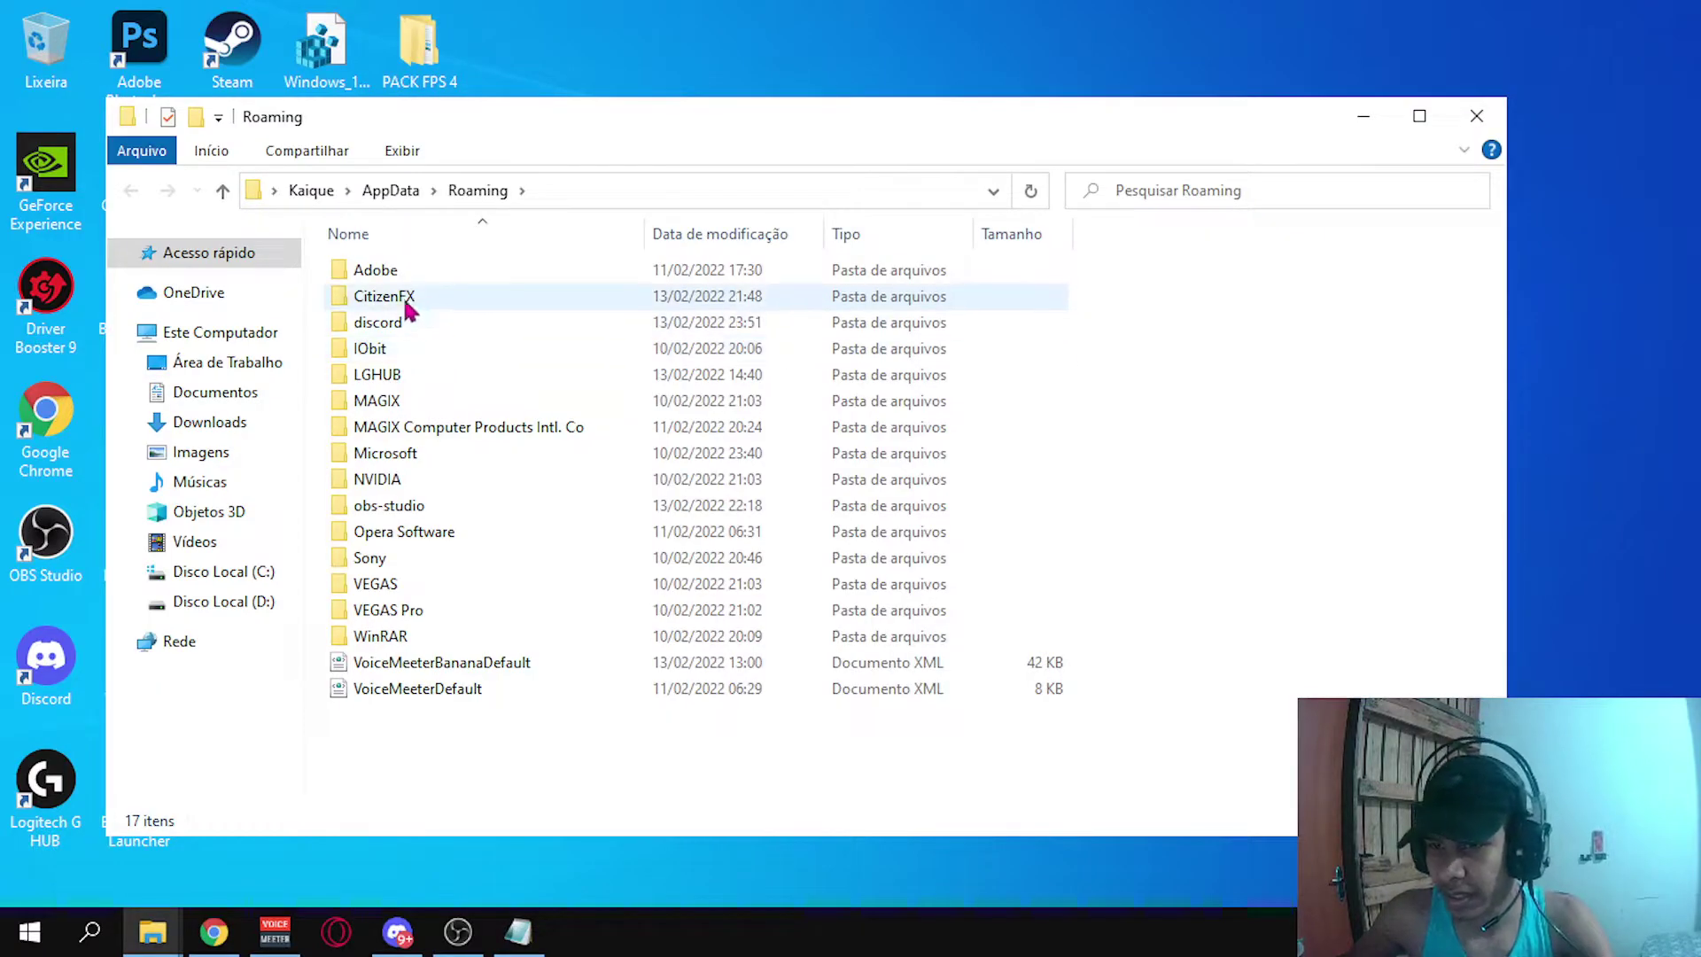
double_click(405, 302)
click(421, 328)
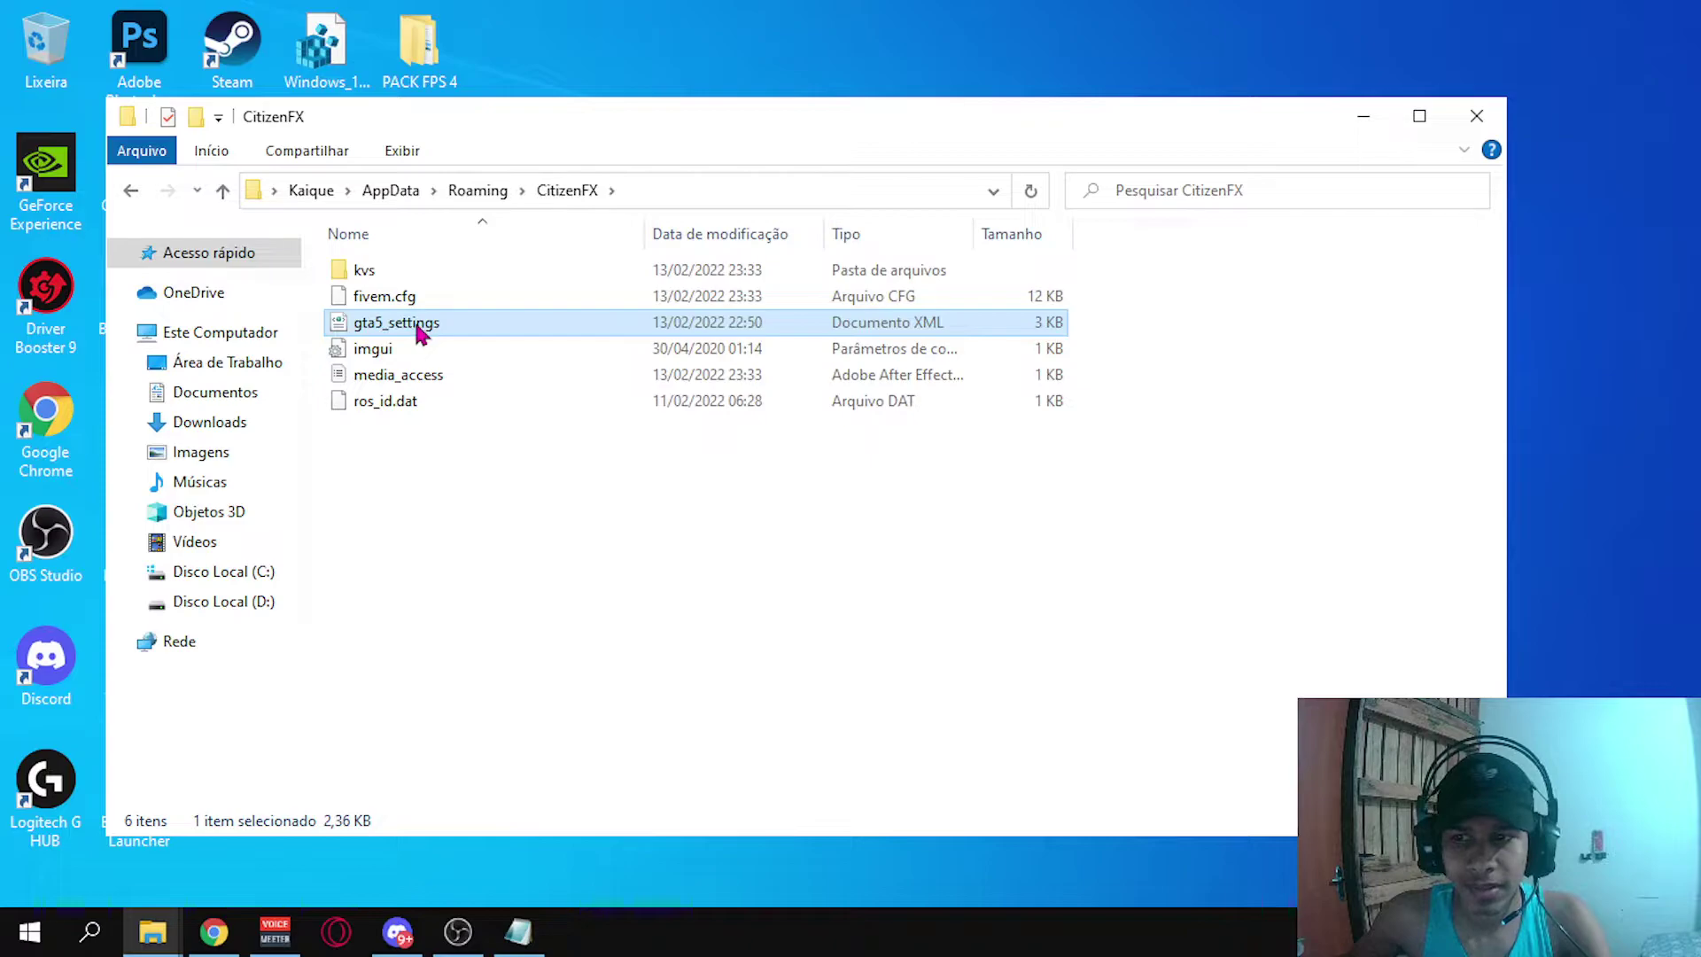
- Open the CitizenFX gta5_settings file for editing and highlight its VideoCardDescription and closing Settings lines
right_click(420, 327)
click(494, 367)
scroll(783, 357, down, 7)
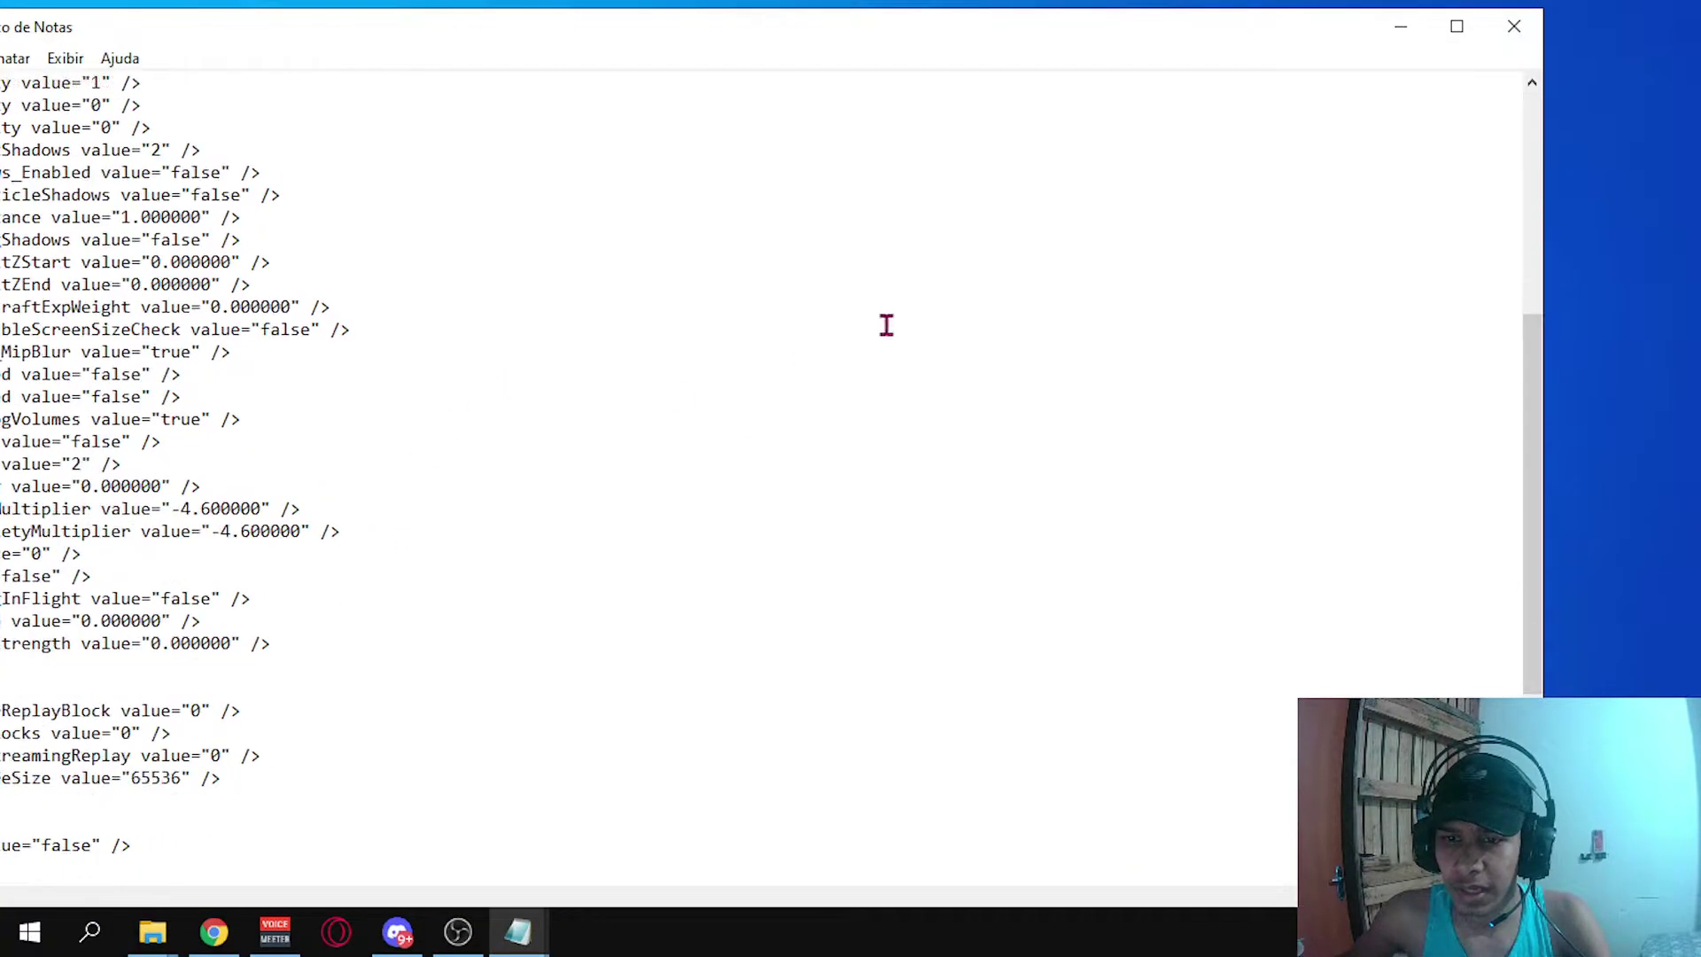
click(1456, 26)
scroll(575, 491, down, 6)
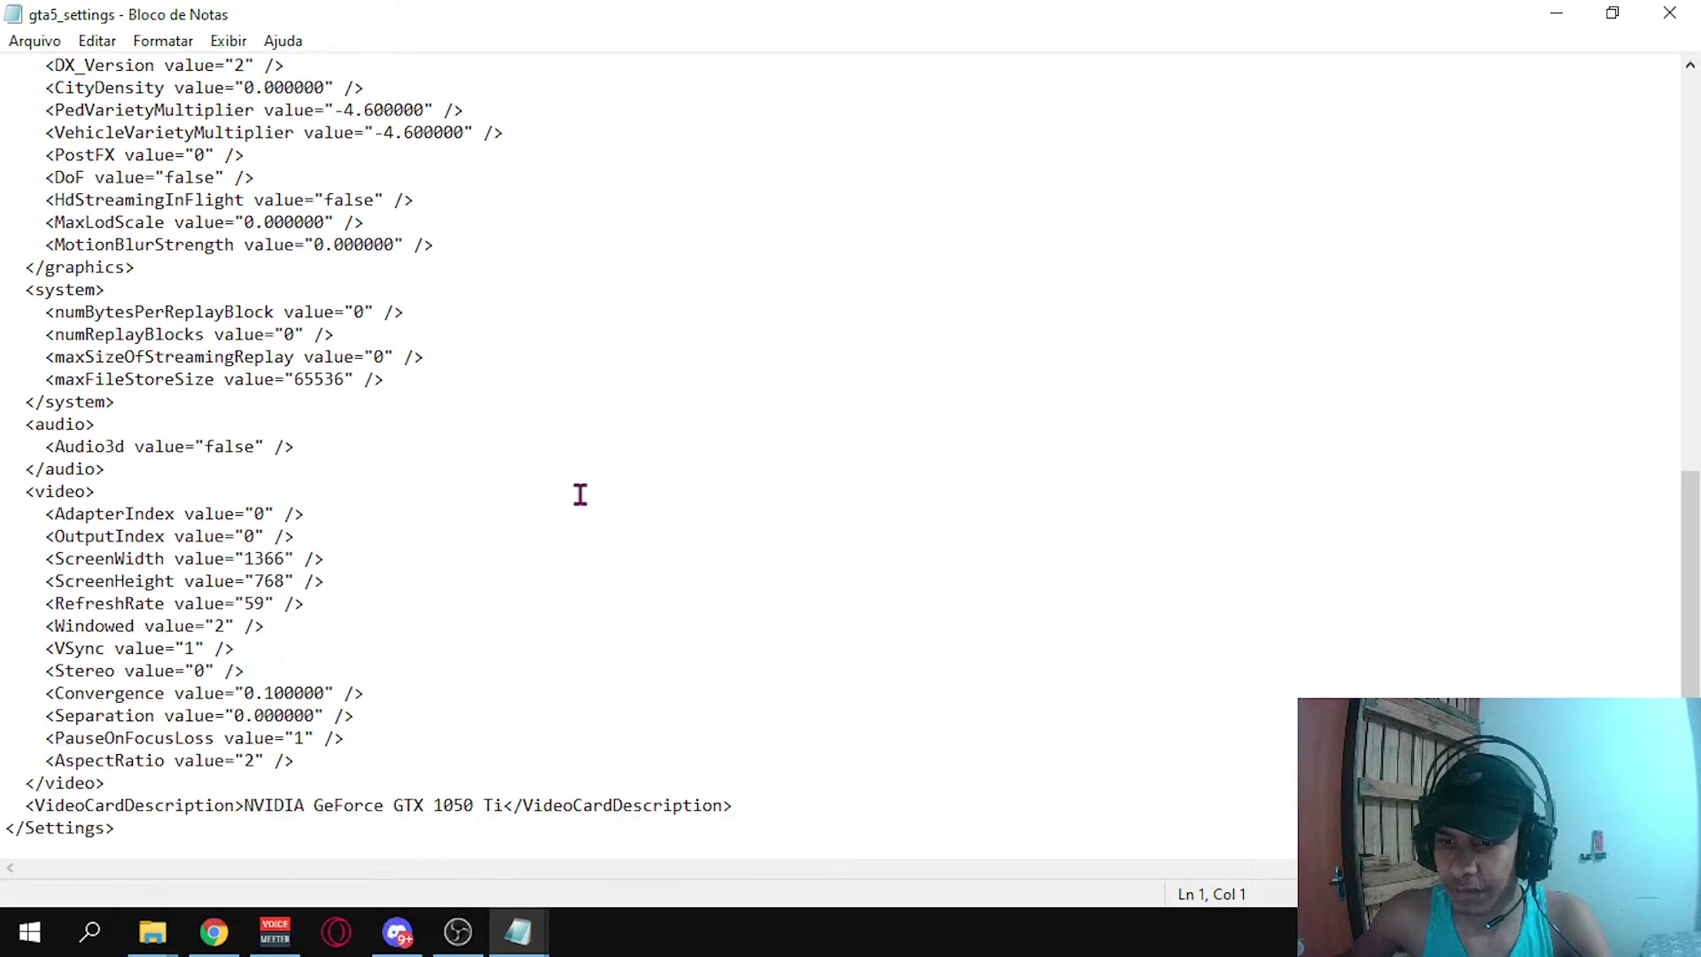
drag(109, 830, 12, 810)
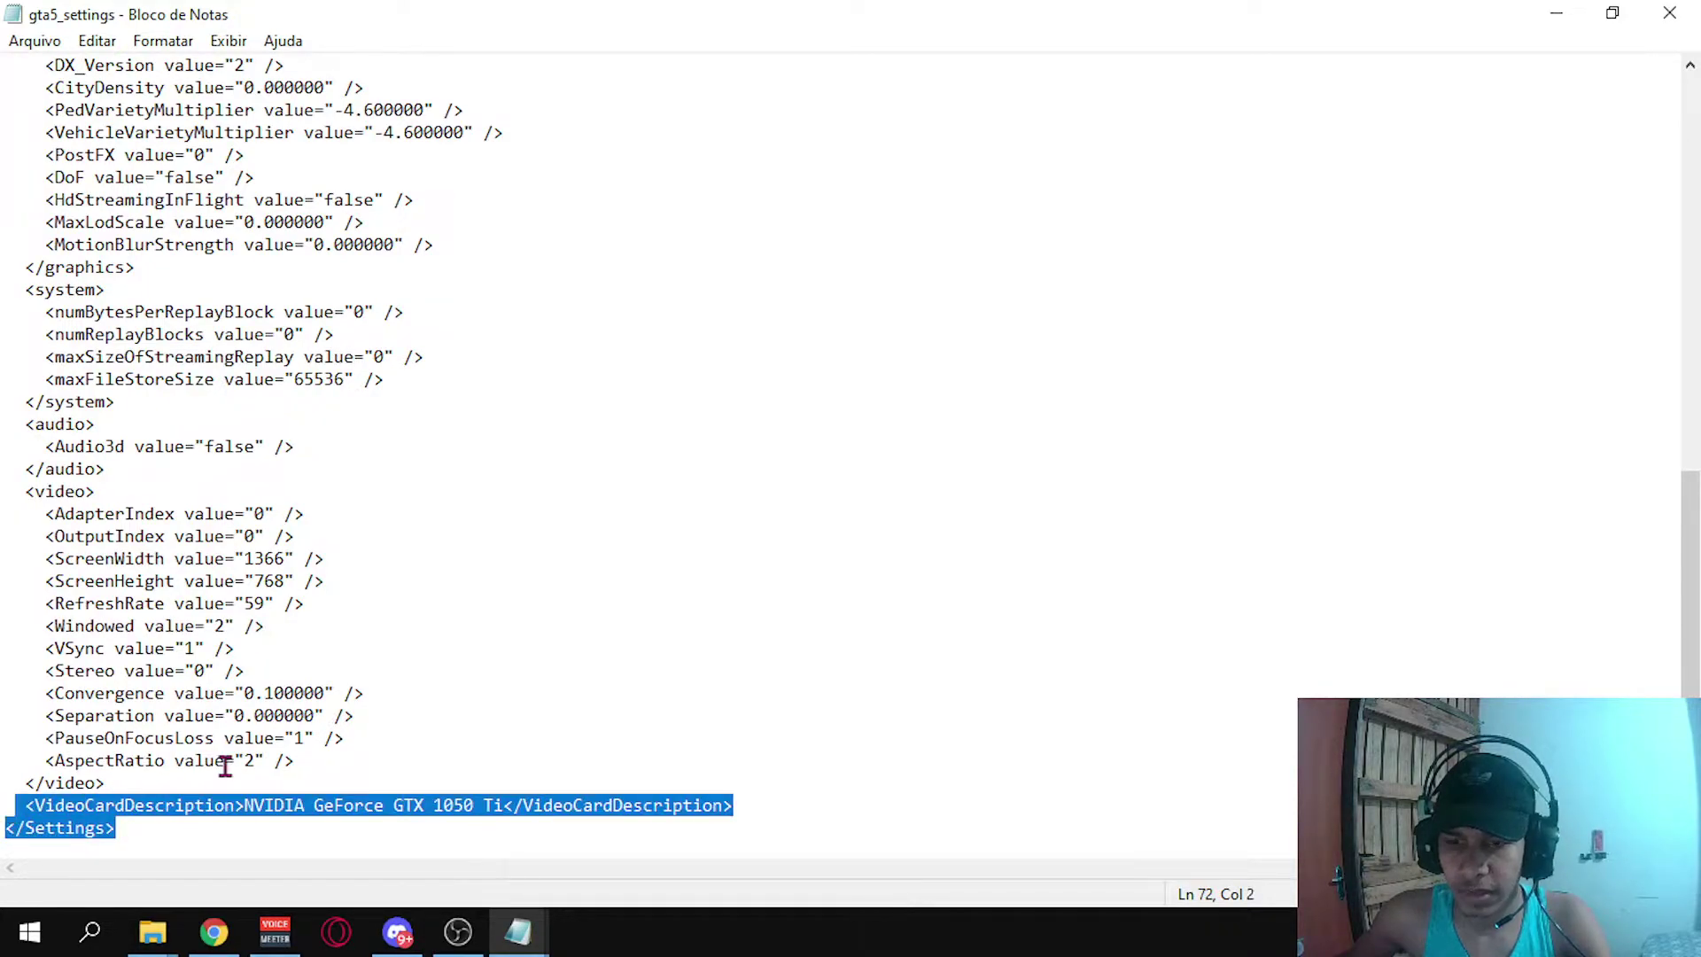
- Close both gta5_settings Notepad windows and the CitizenFX folder window
click(518, 932)
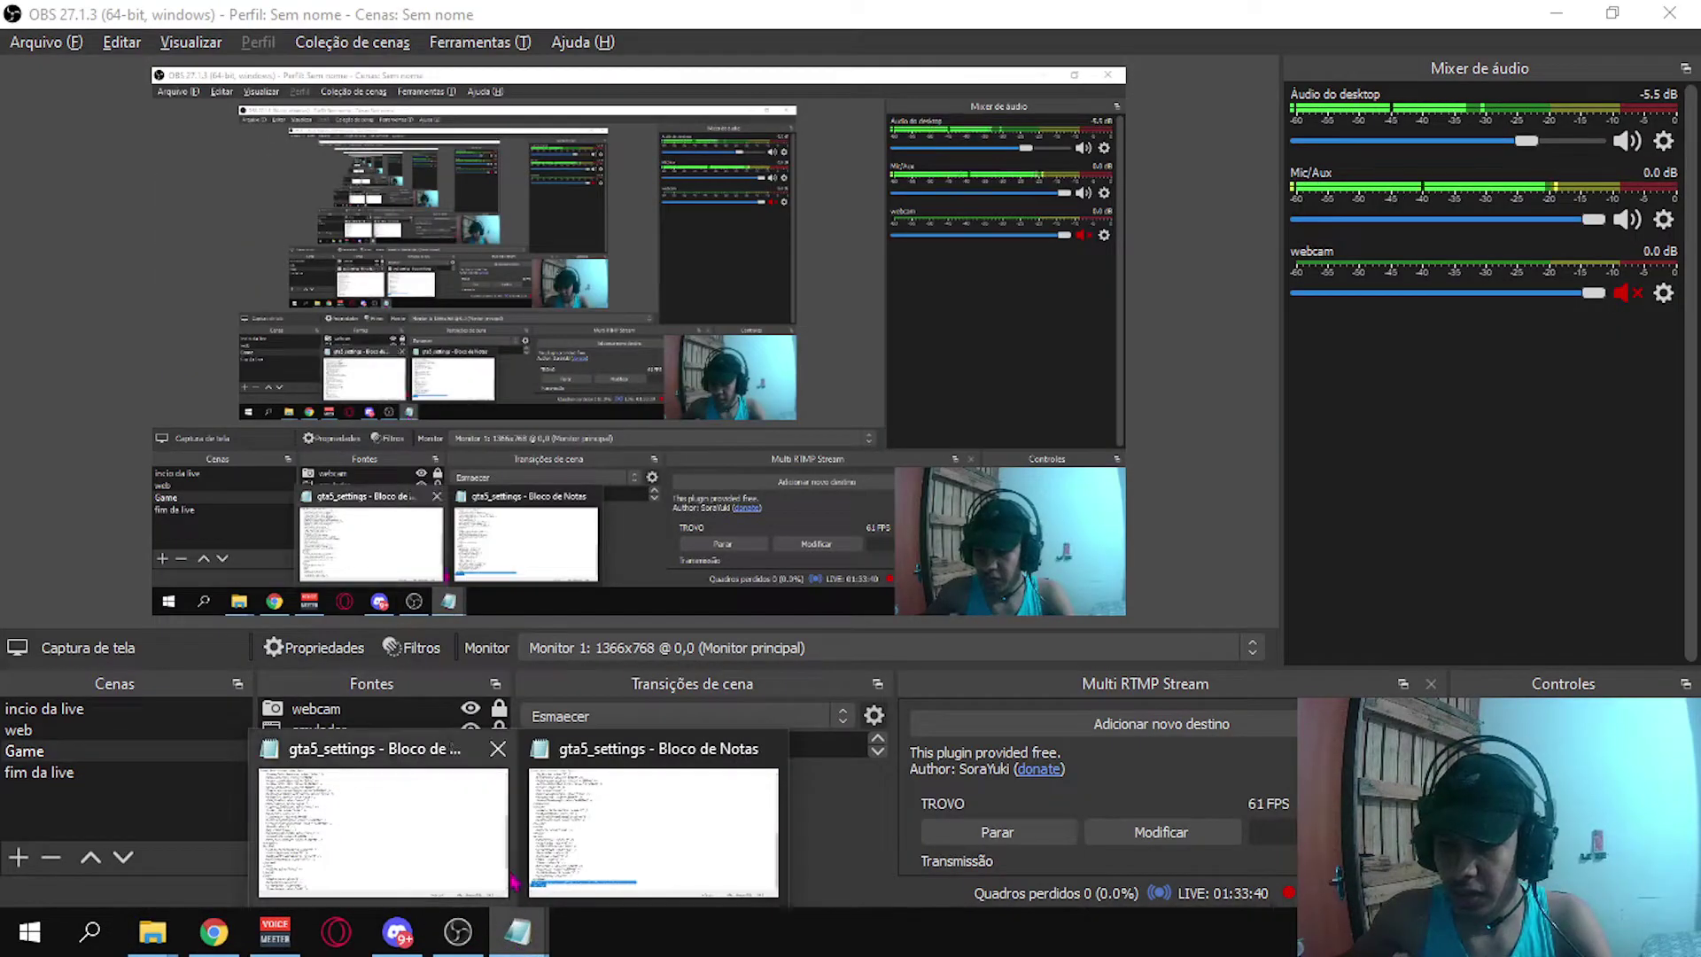
click(762, 746)
click(626, 747)
click(458, 932)
mouse_move(152, 932)
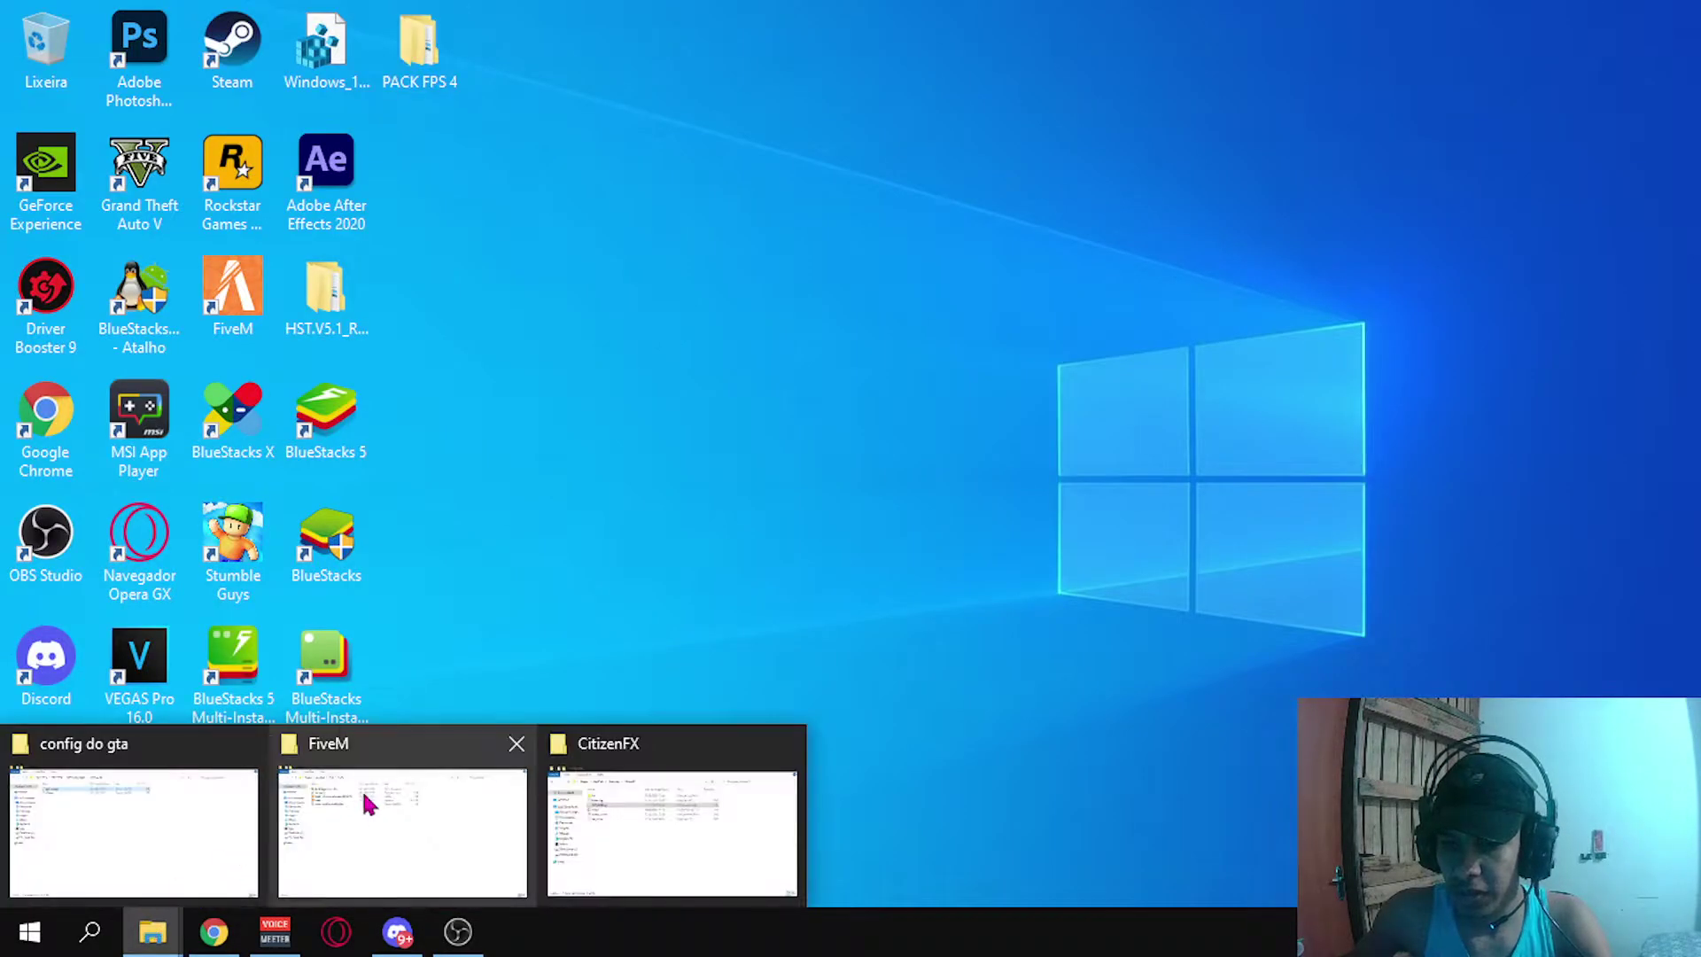
click(657, 788)
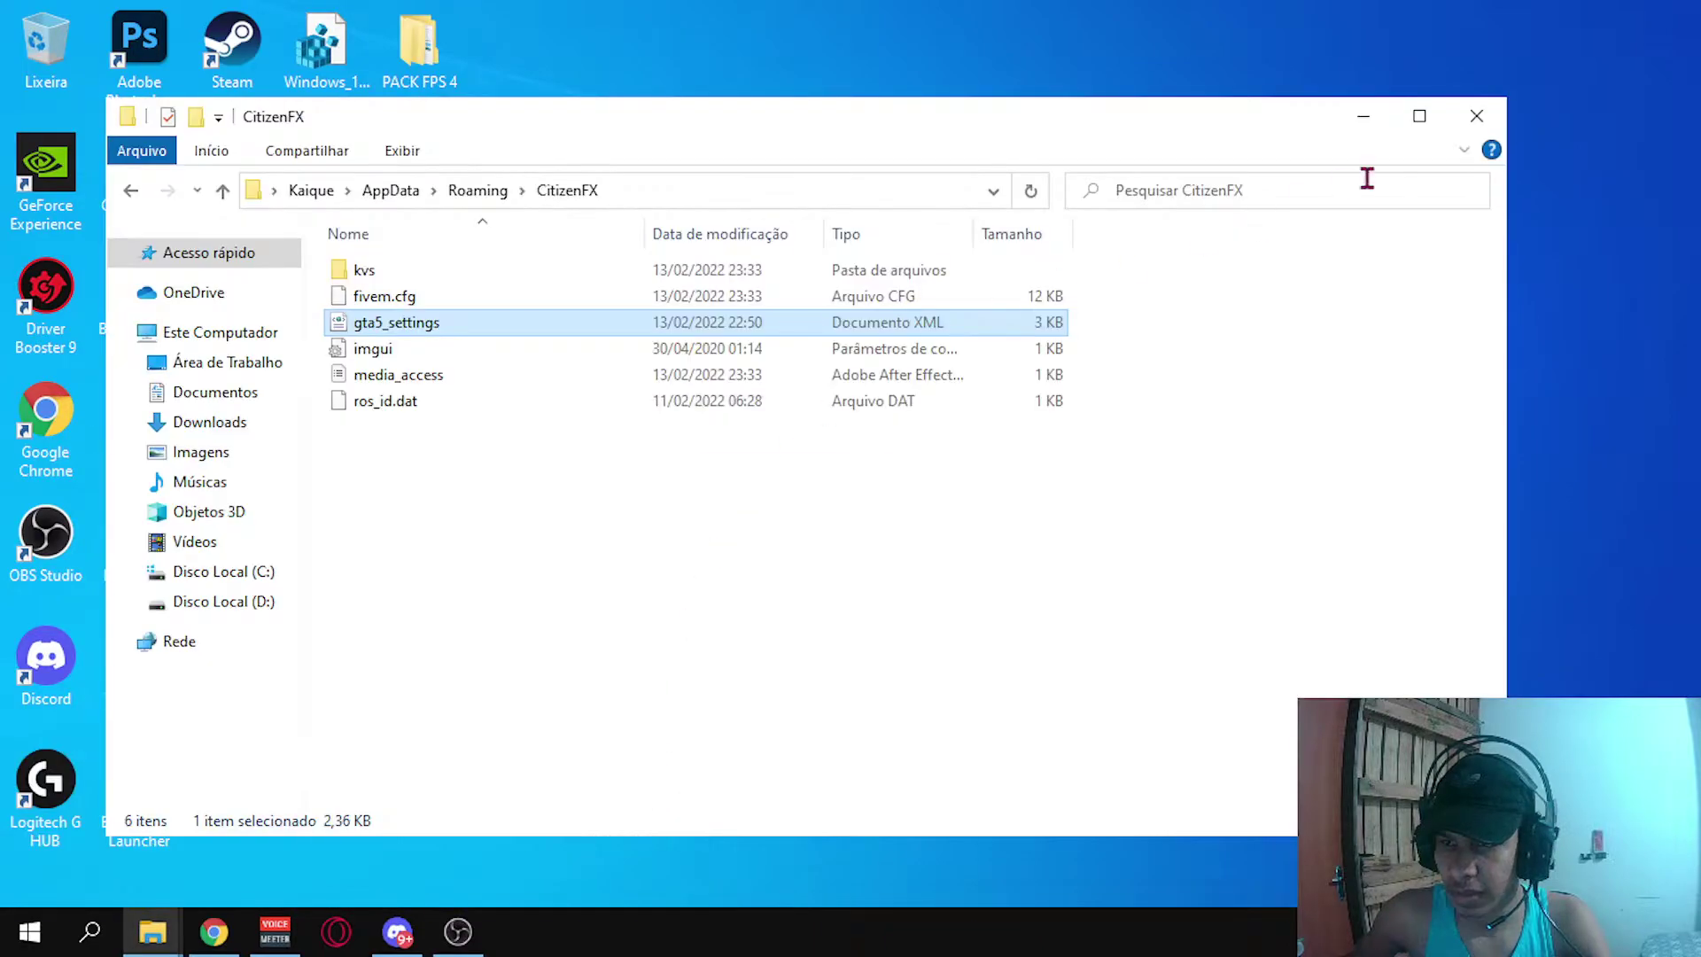
click(1477, 116)
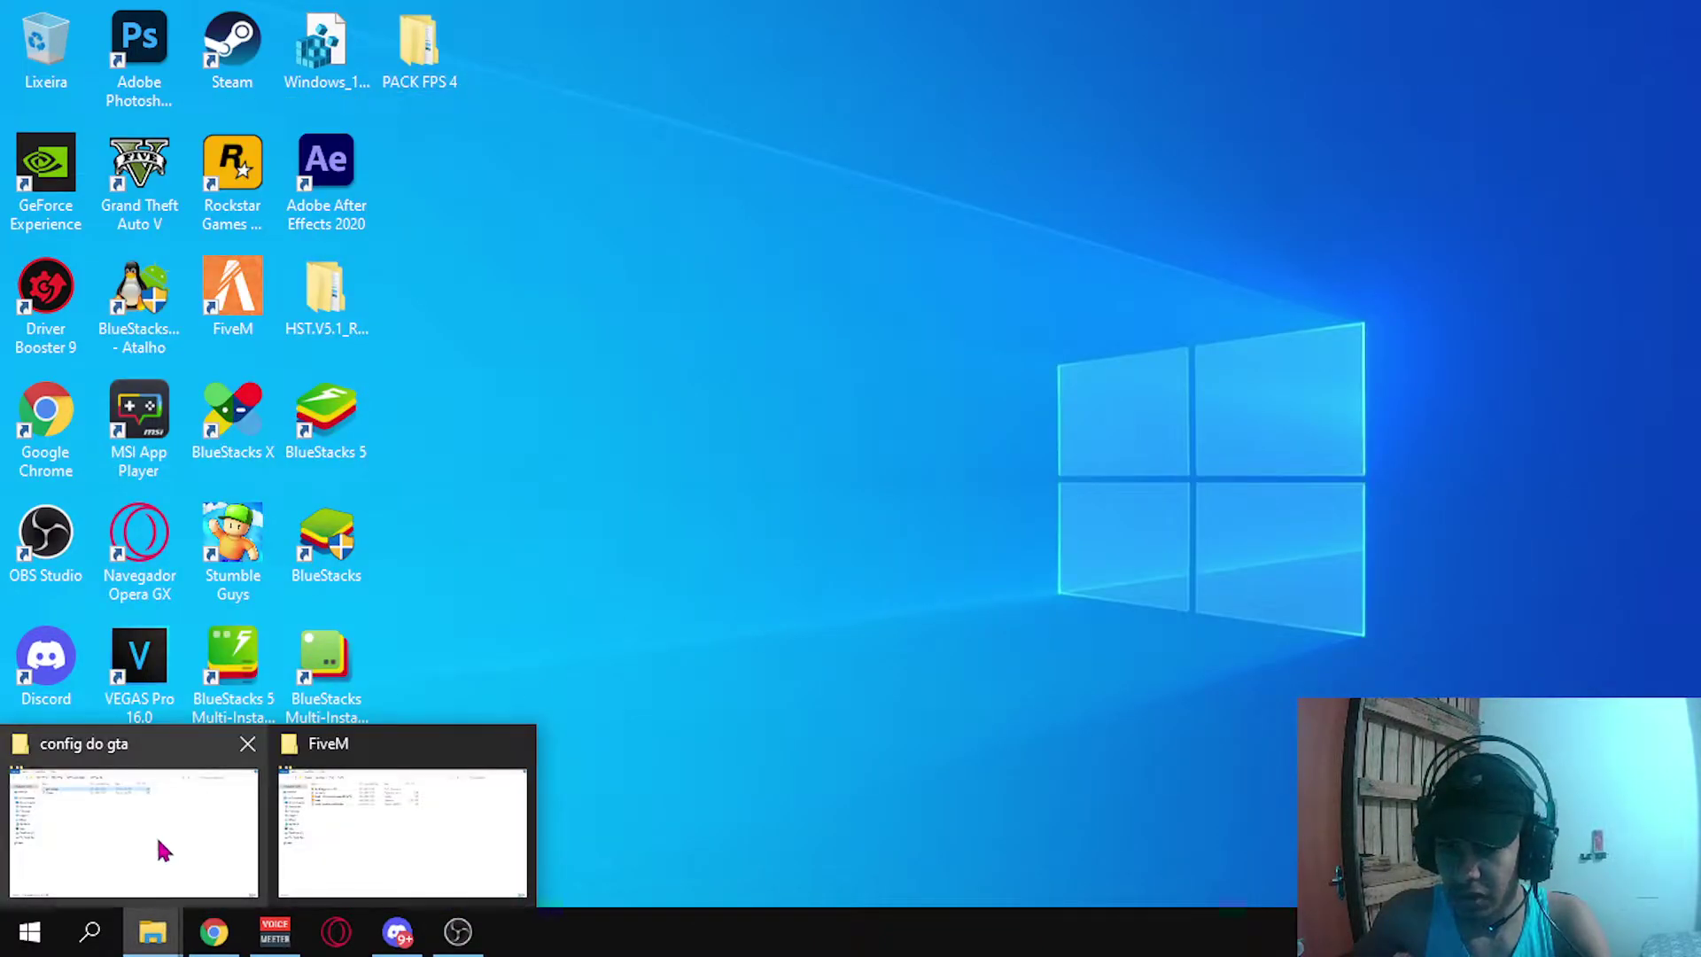
- Return to the config do gta folder, review the video section at the end of gta5_settings, and close the file
click(157, 836)
click(350, 319)
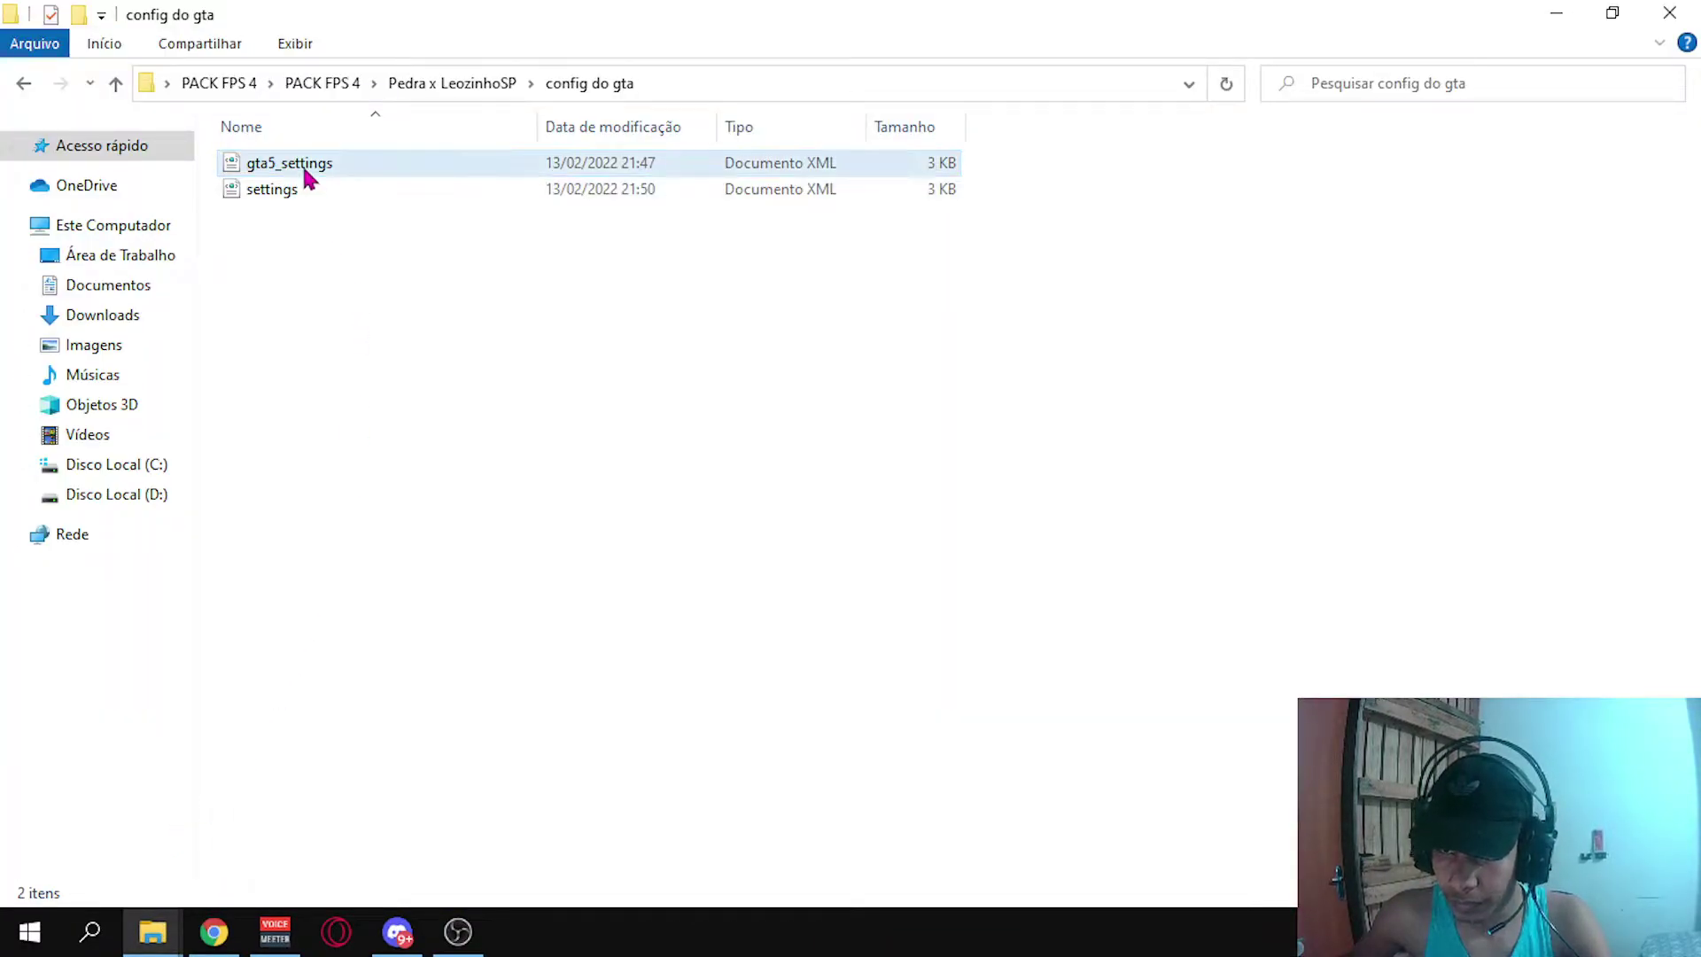
right_click(304, 173)
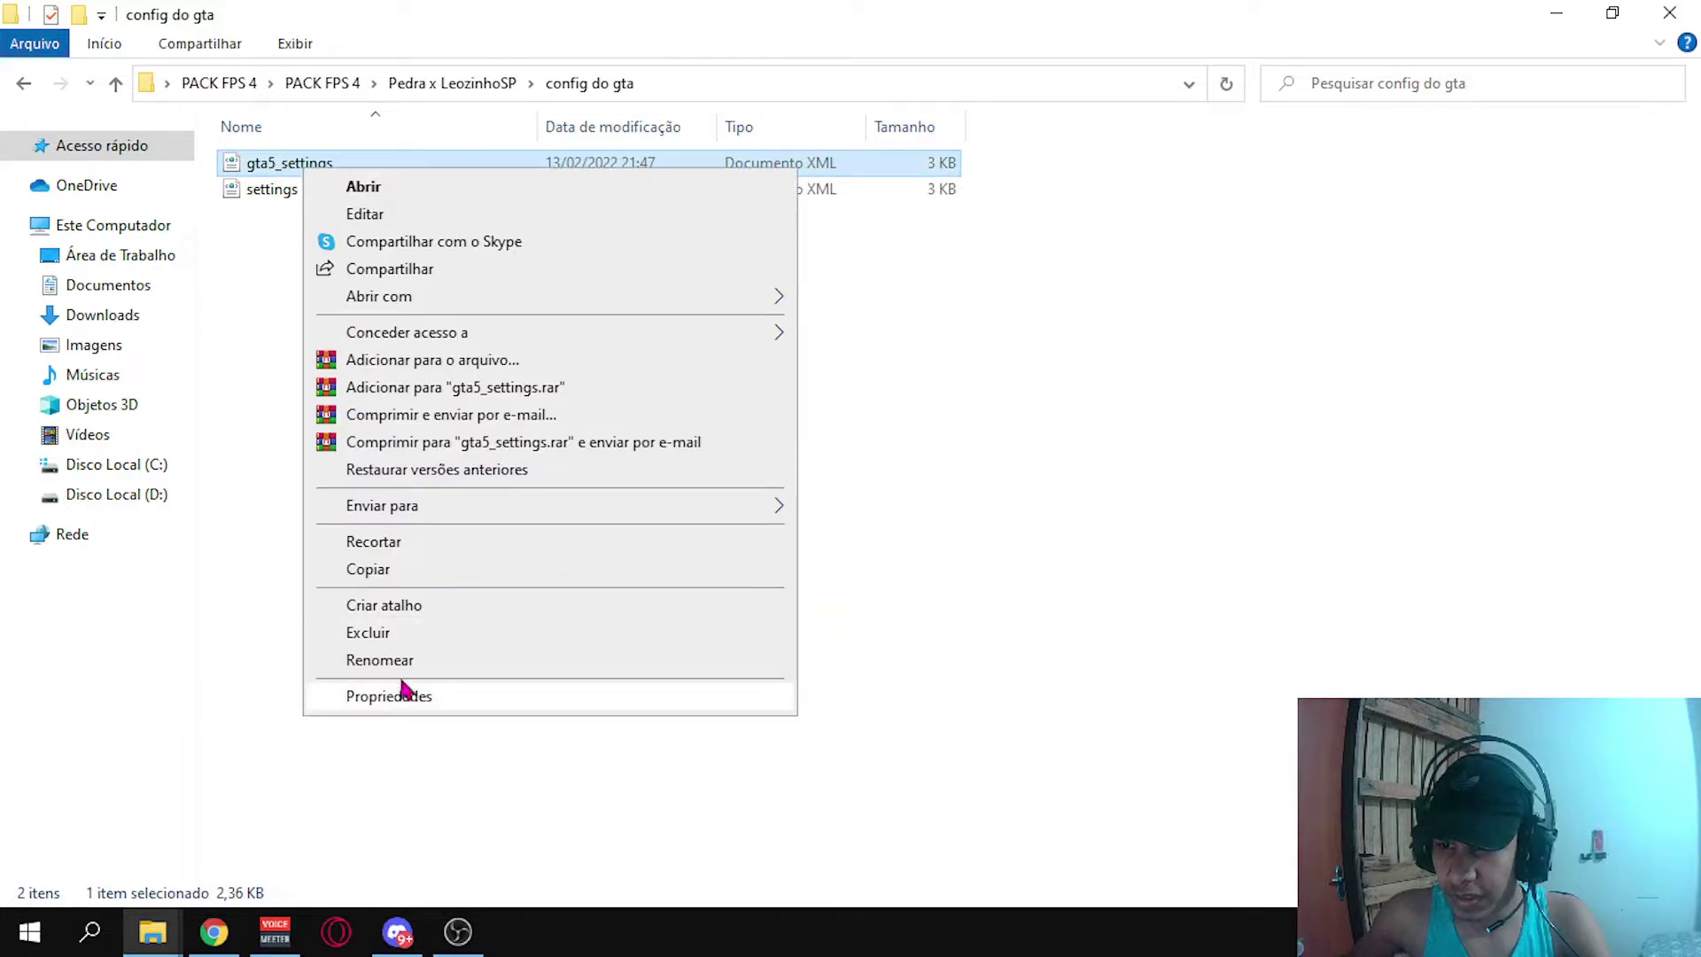
click(367, 214)
scroll(272, 589, down, 6)
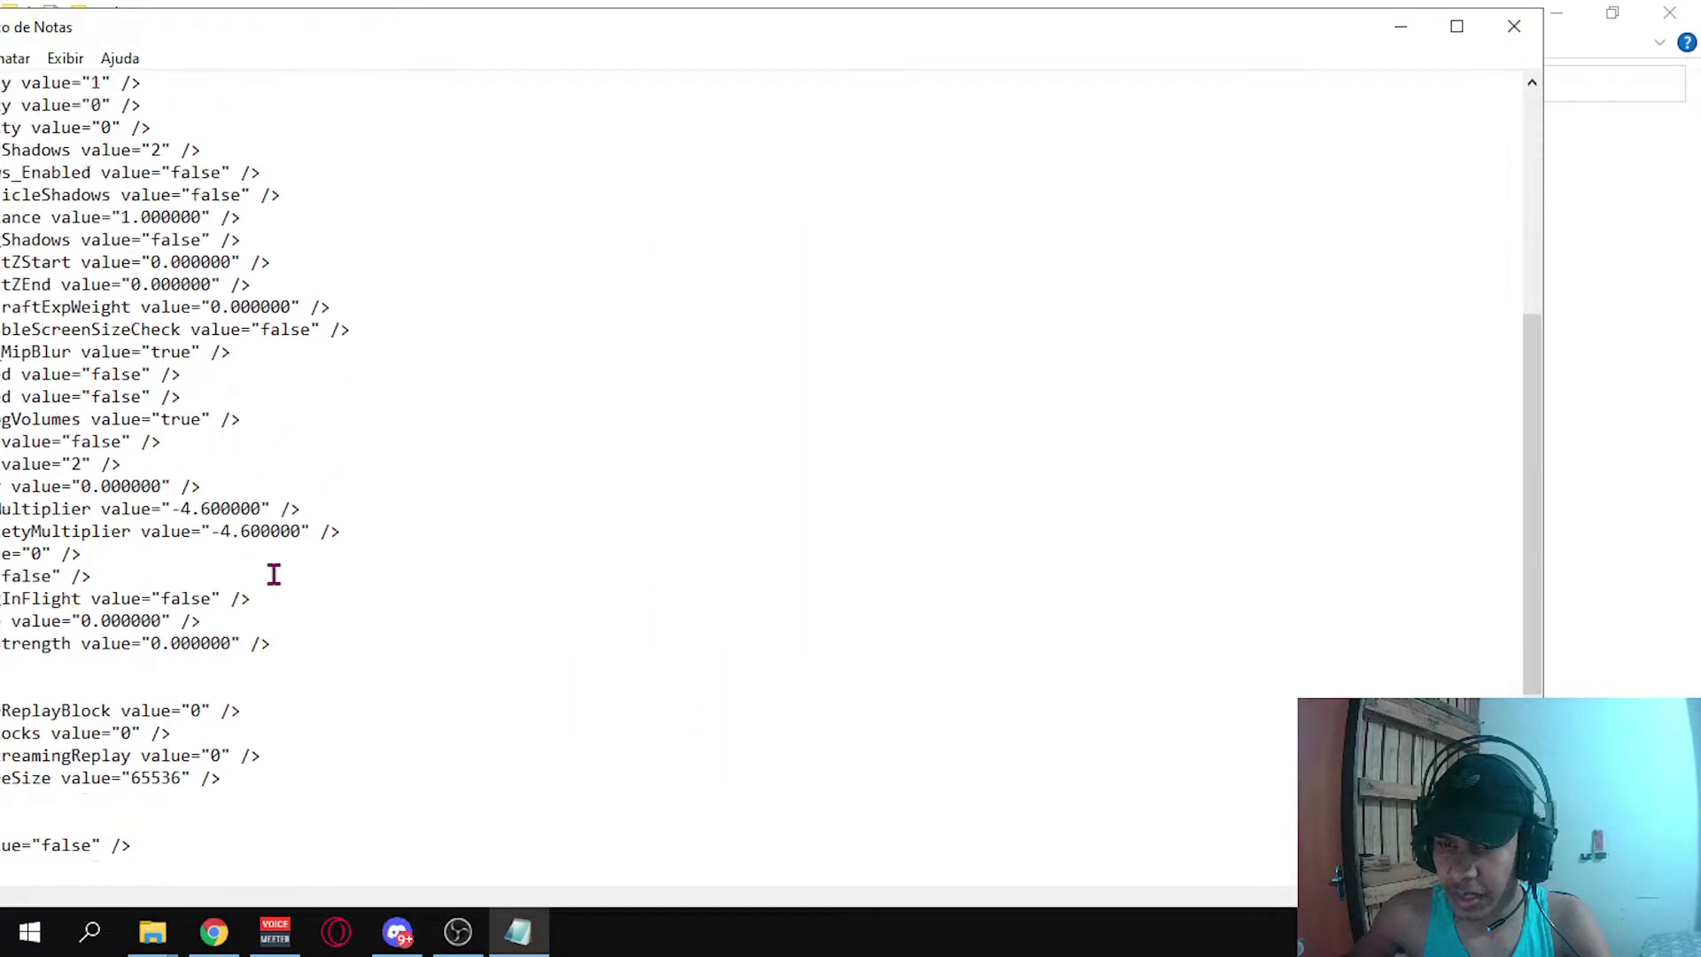
scroll(272, 589, down, 2)
click(1456, 25)
scroll(407, 596, down, 5)
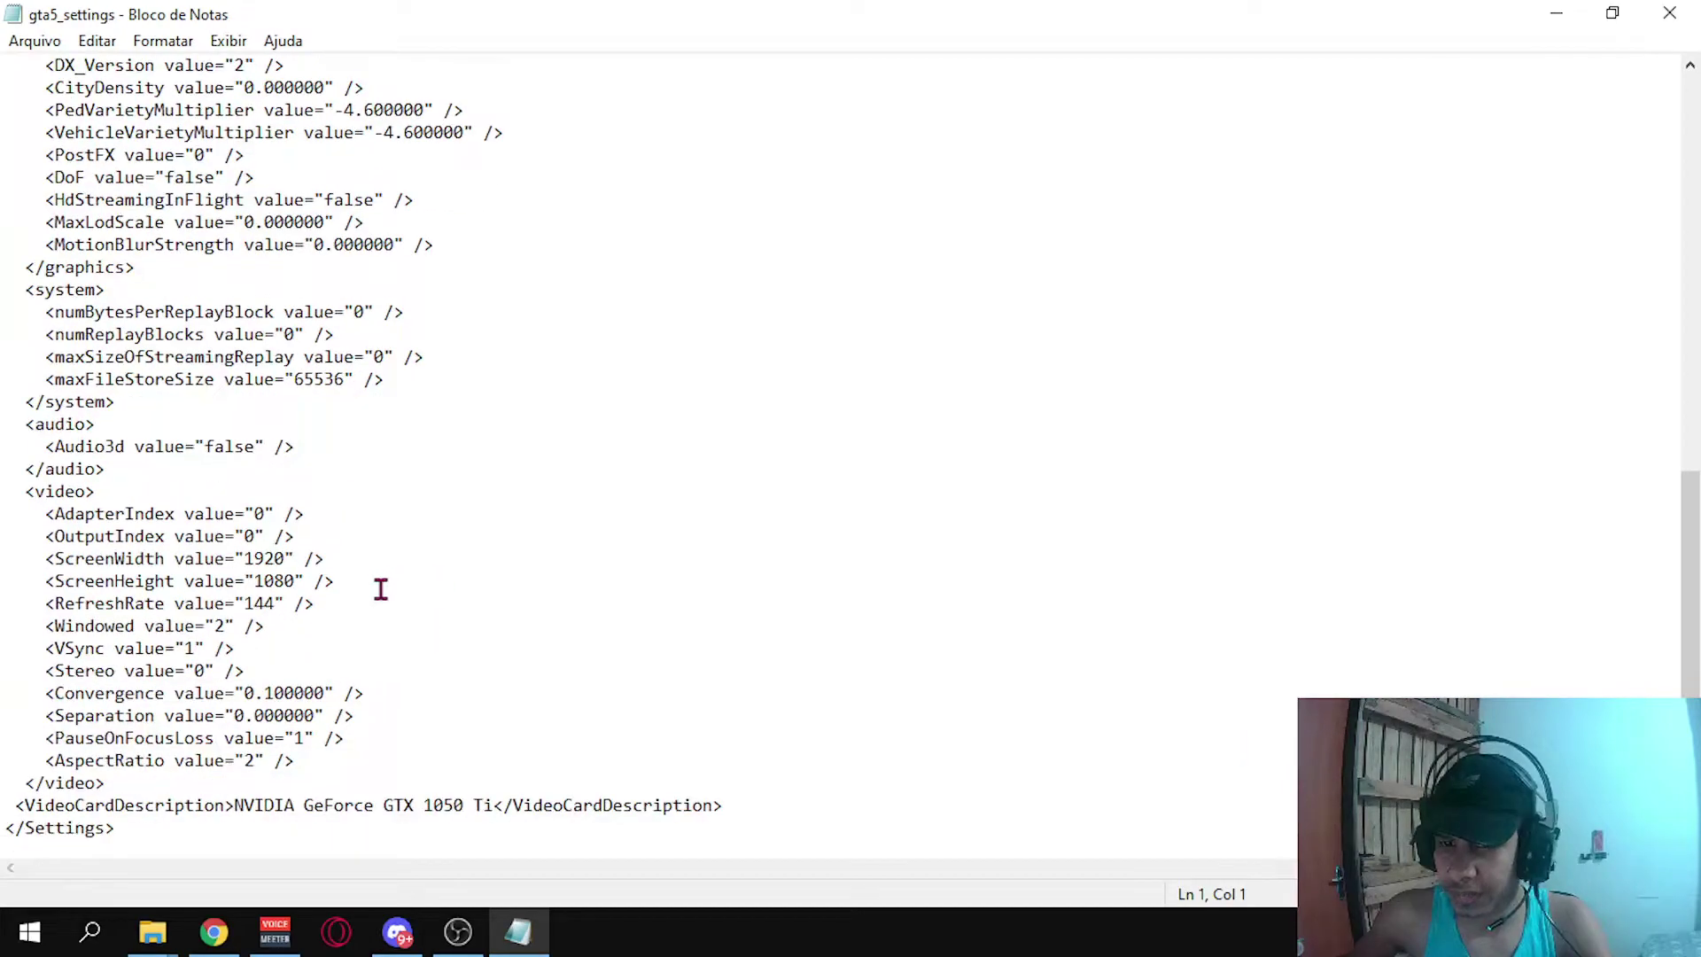
click(1668, 12)
- Open the settings file from the config do gta folder for editing and look through it to the end
click(275, 191)
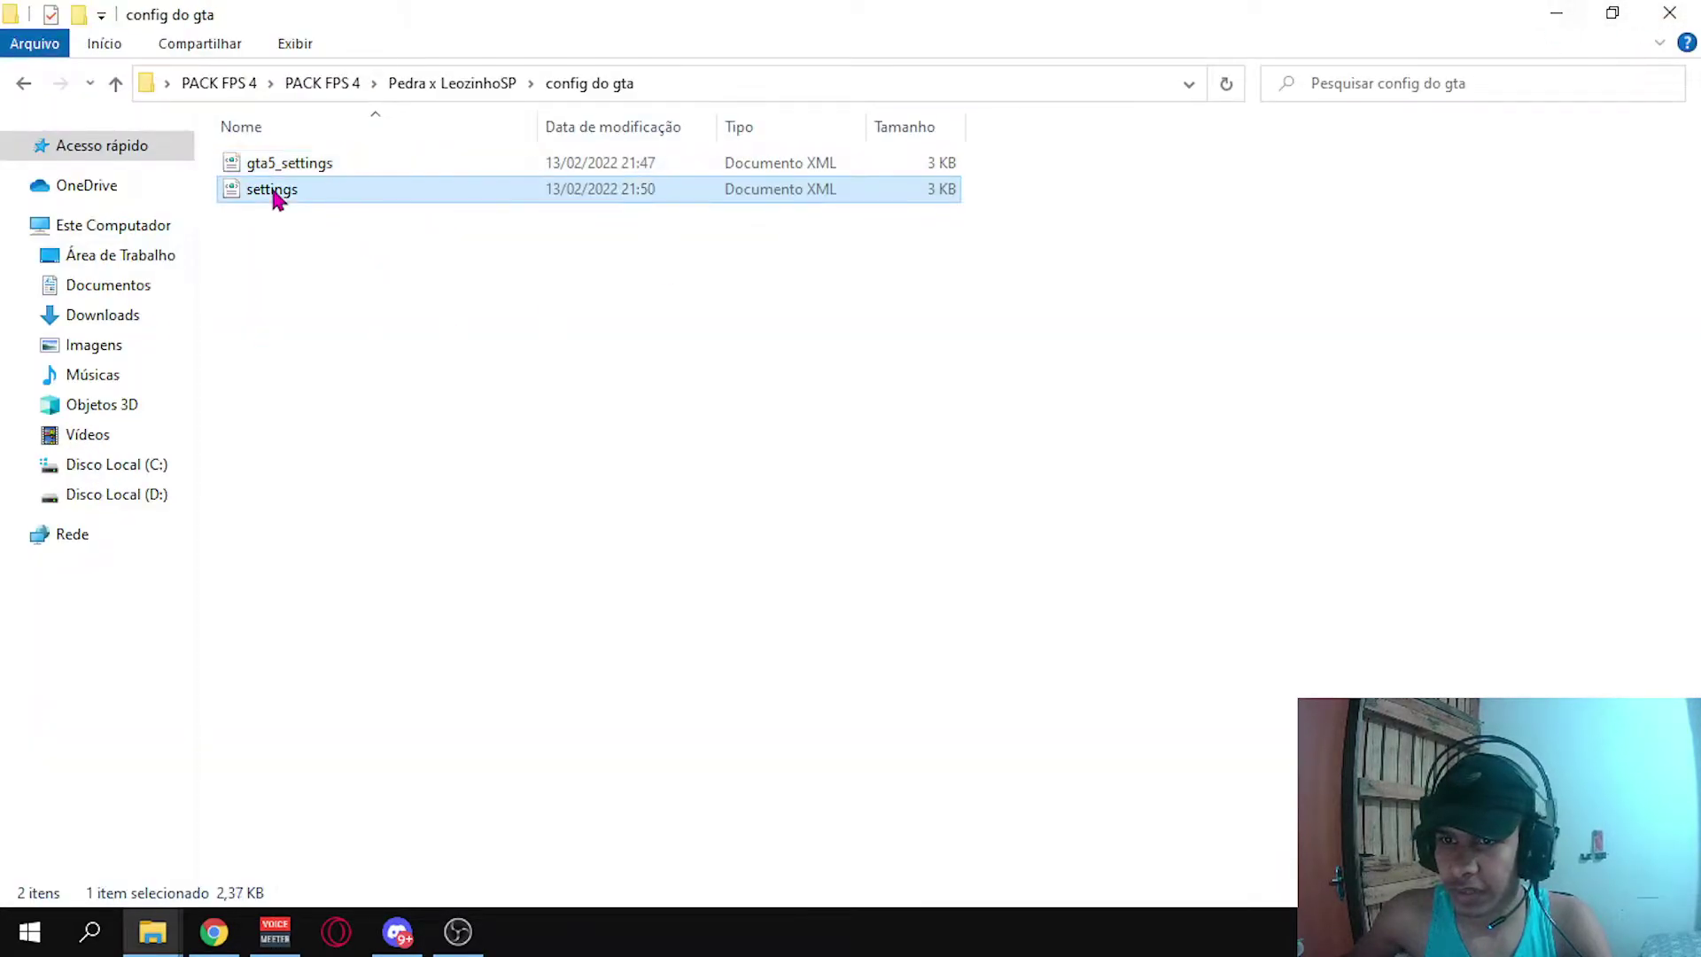
right_click(275, 191)
click(358, 235)
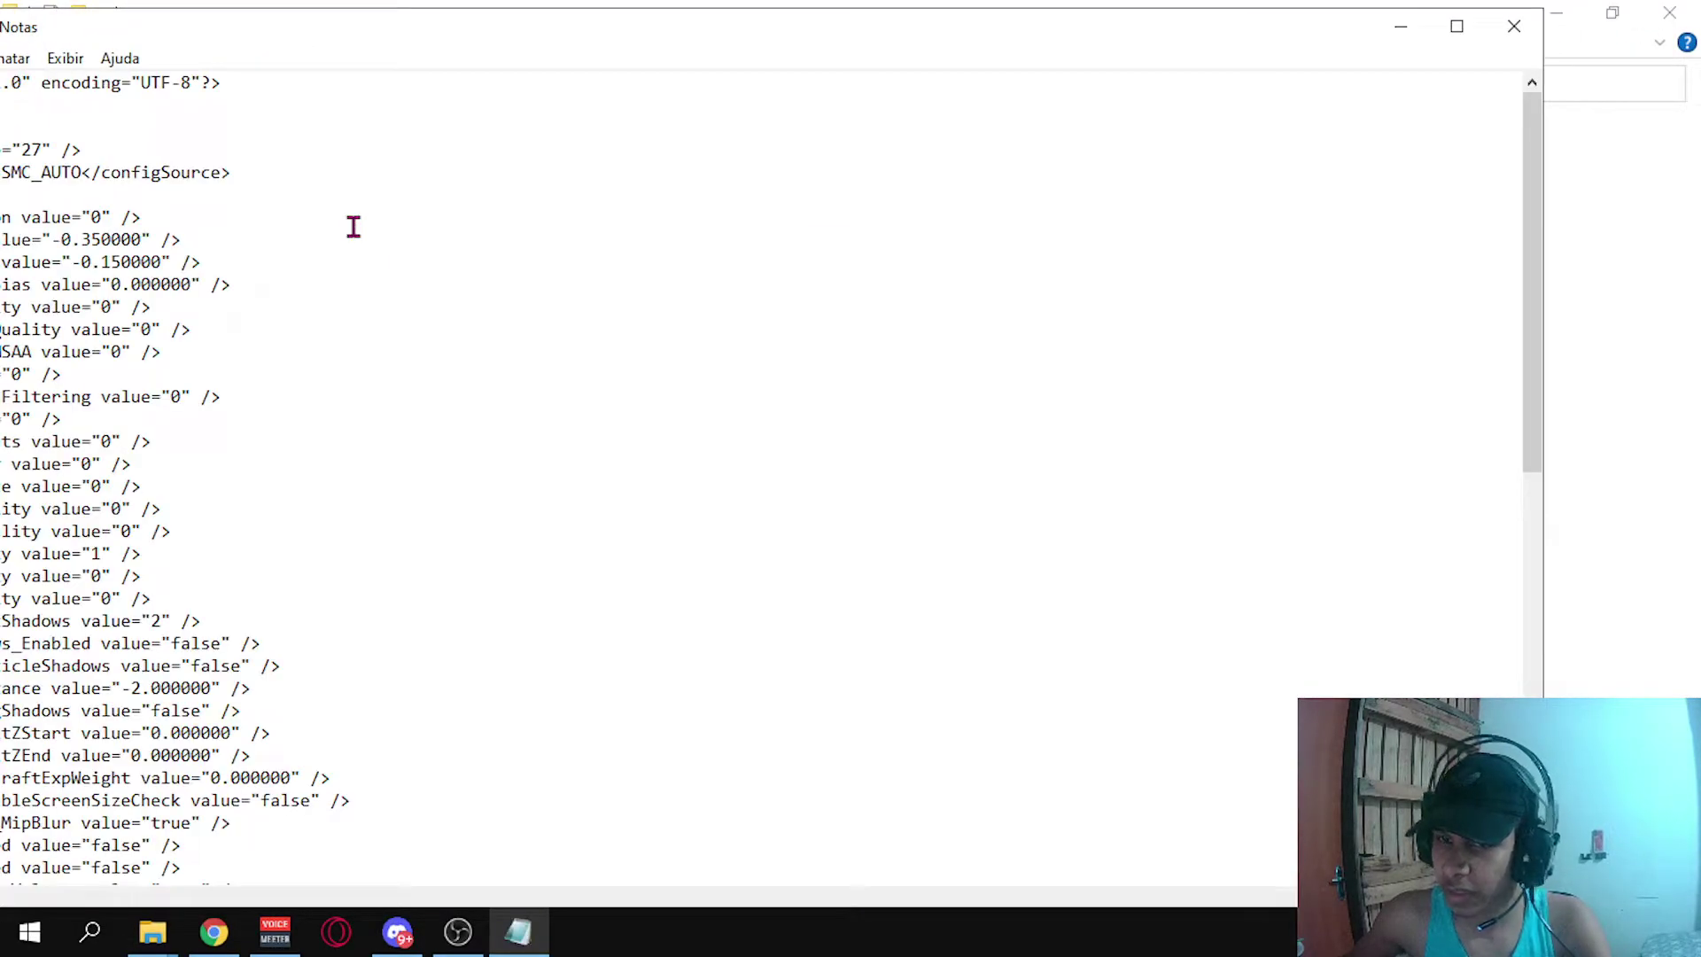
click(1456, 26)
scroll(535, 581, down, 6)
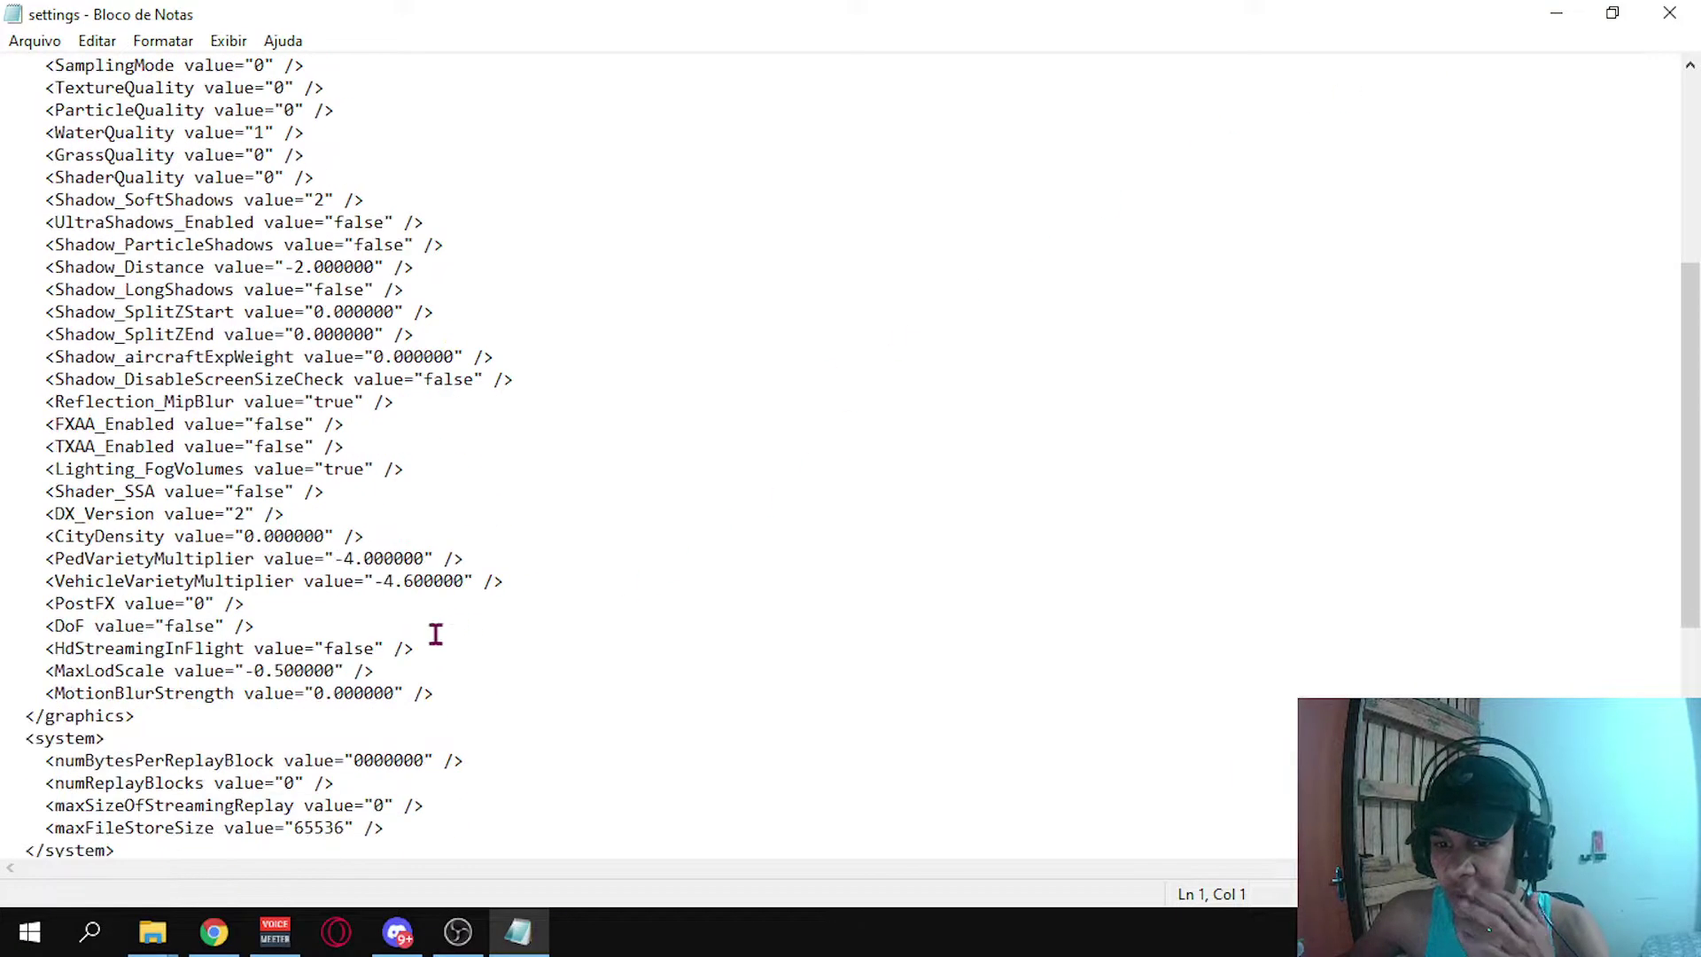
scroll(441, 627, down, 7)
- Try replacing the closing lines of the settings file with "connect cfx.re/join/5a3erd", and close the file without saving
mouse_move(9, 822)
mouse_down()
mouse_move(140, 829)
mouse_move(83, 804)
mouse_move(56, 804)
mouse_move(176, 838)
mouse_move(5, 828)
mouse_up()
text(connect cfx.re/join/5a3erd)
click(768, 672)
click(1668, 12)
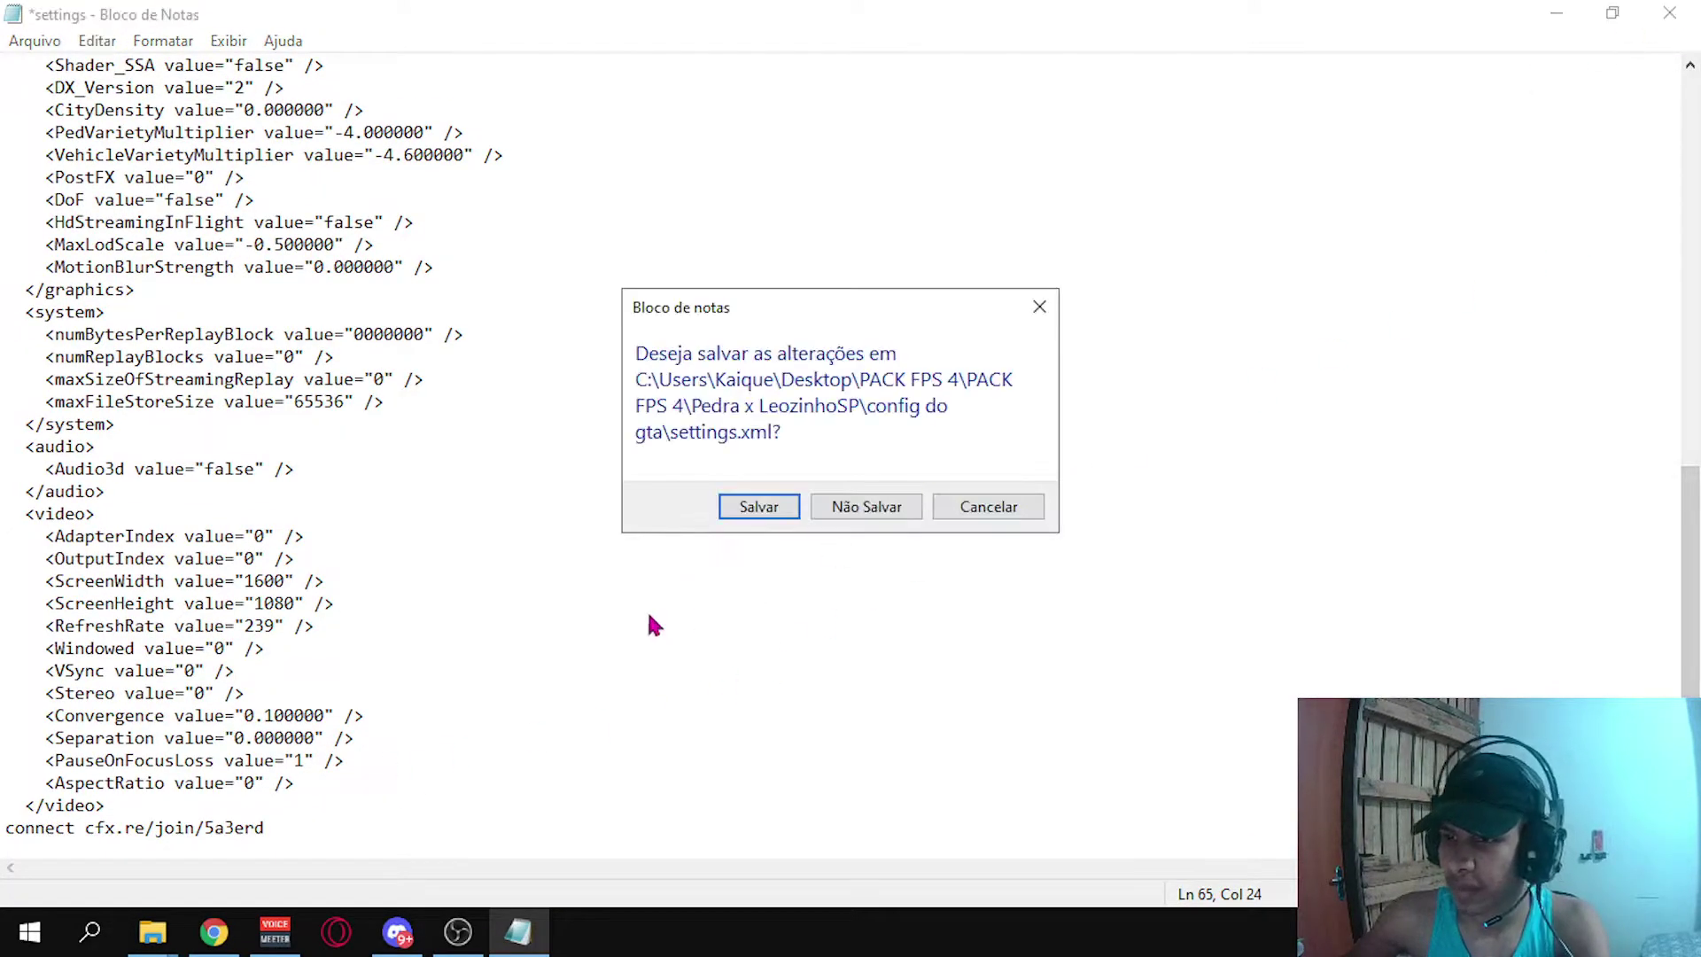
click(873, 506)
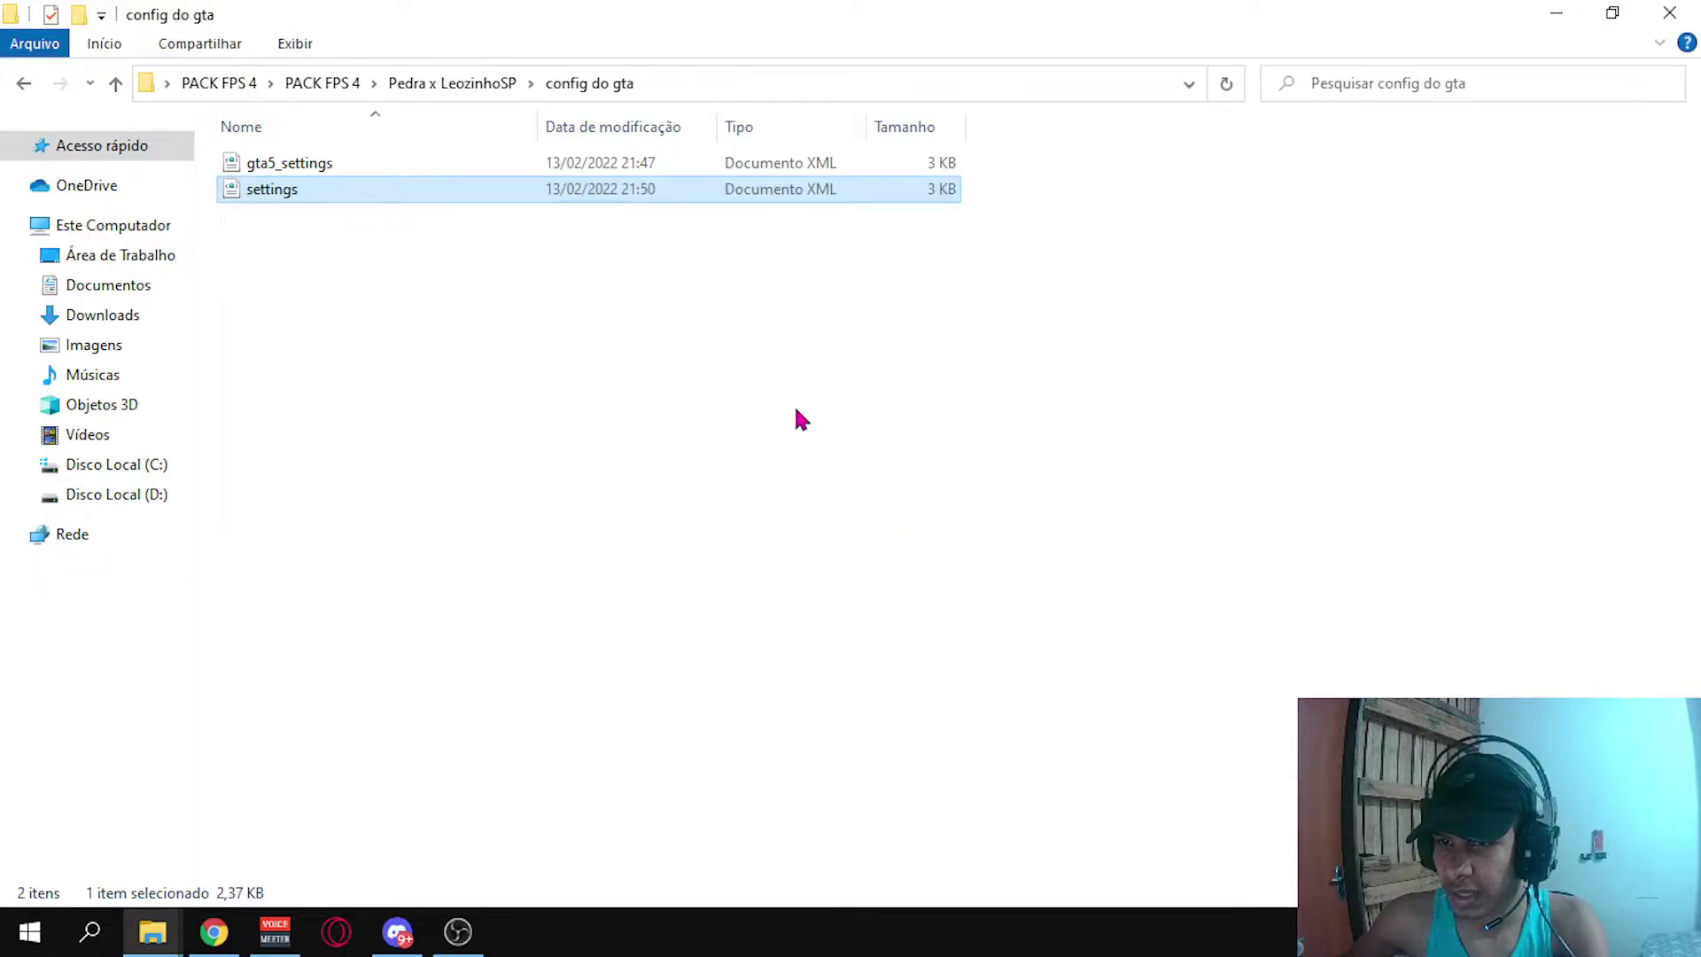
- Point out the gta5_settings and settings files in config do gta and go back to the main pack folder
click(328, 164)
click(24, 86)
click(347, 376)
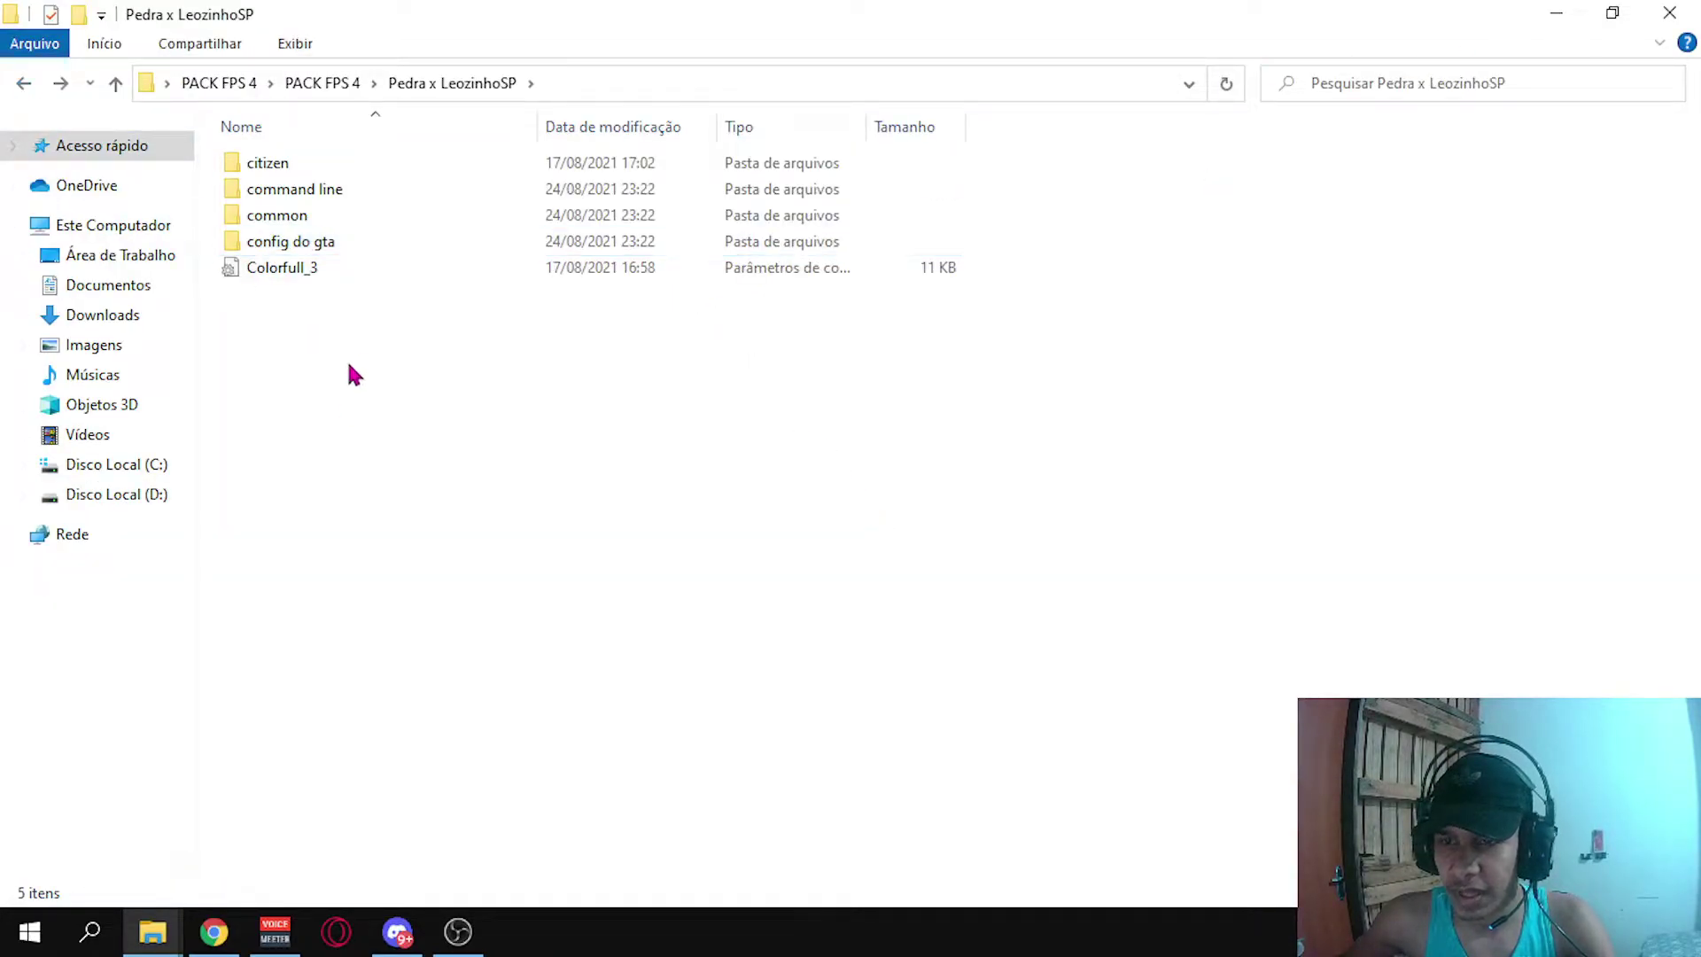
double_click(310, 243)
click(285, 193)
click(322, 301)
click(24, 86)
click(430, 575)
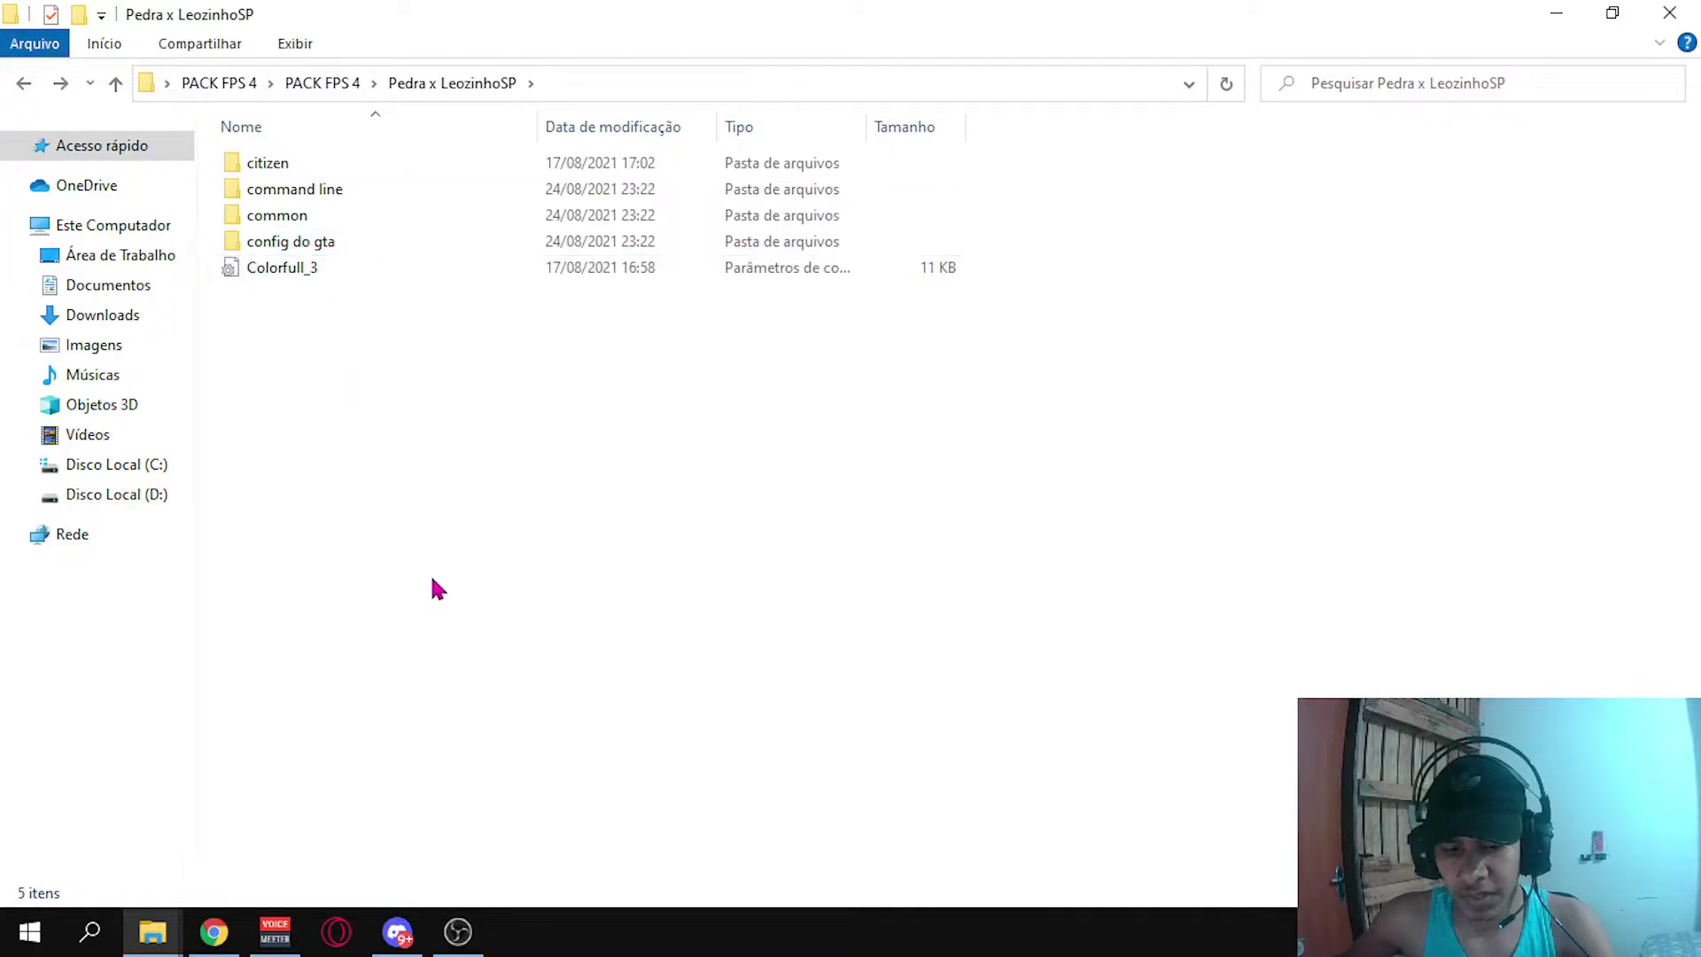
- Run %appdata%, open the CitizenFX folder to show where its gta5_settings file is, and minimize that window
key(super+r)
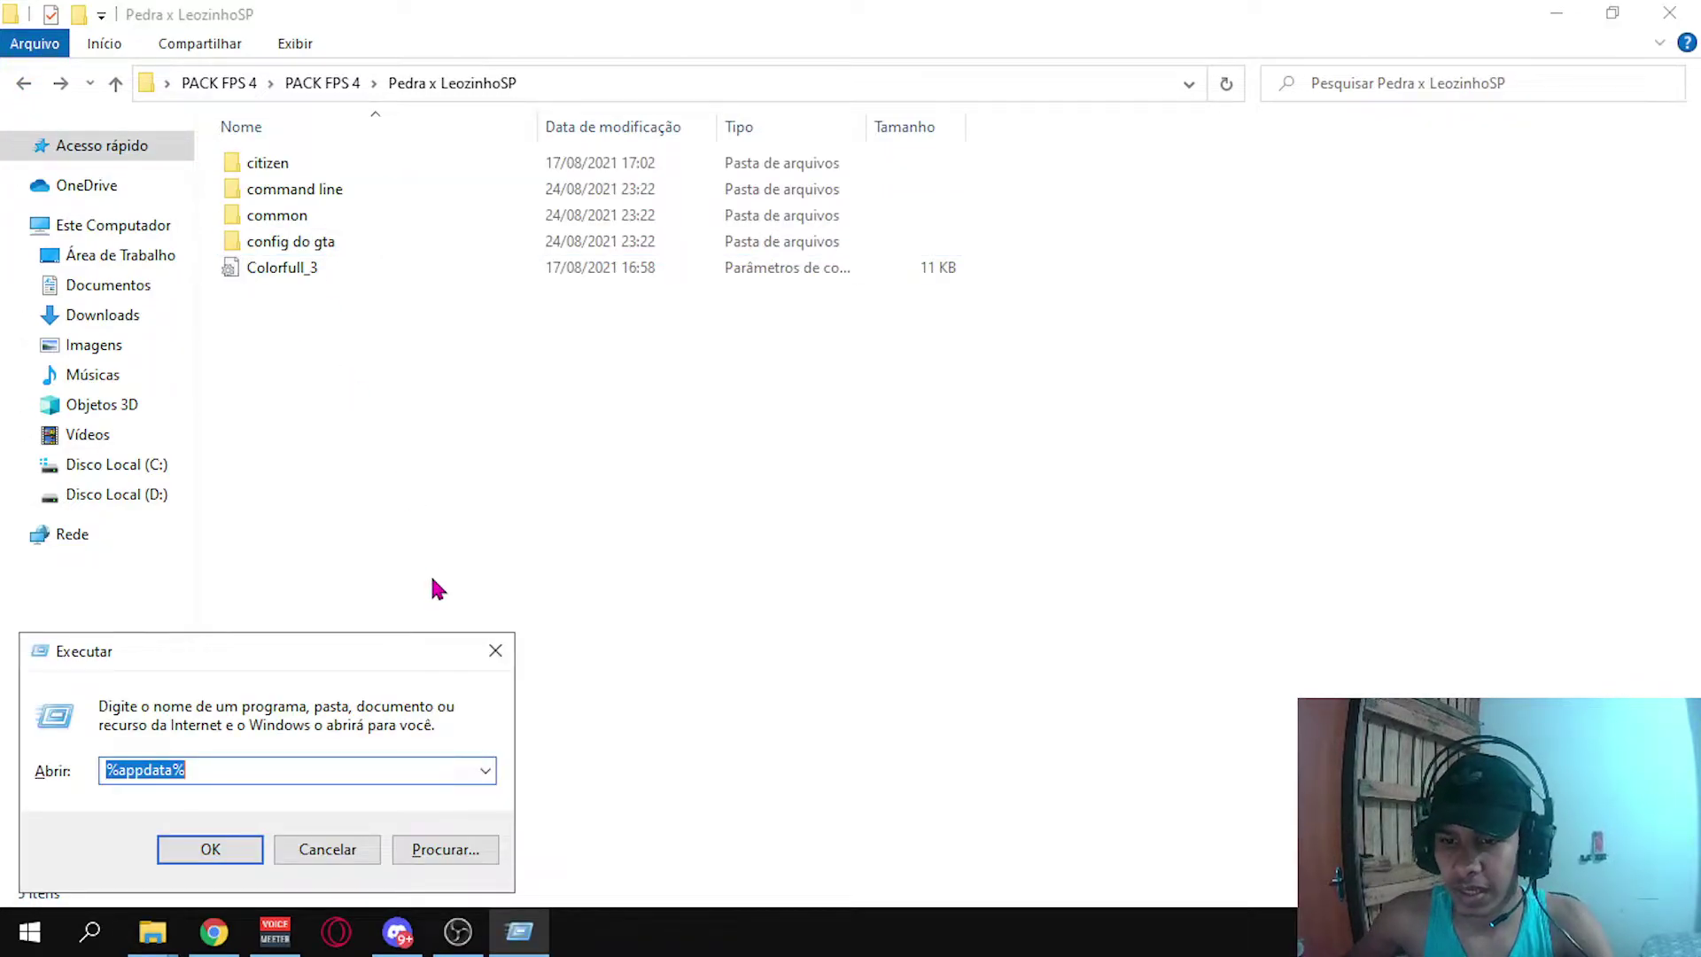
click(239, 843)
double_click(380, 301)
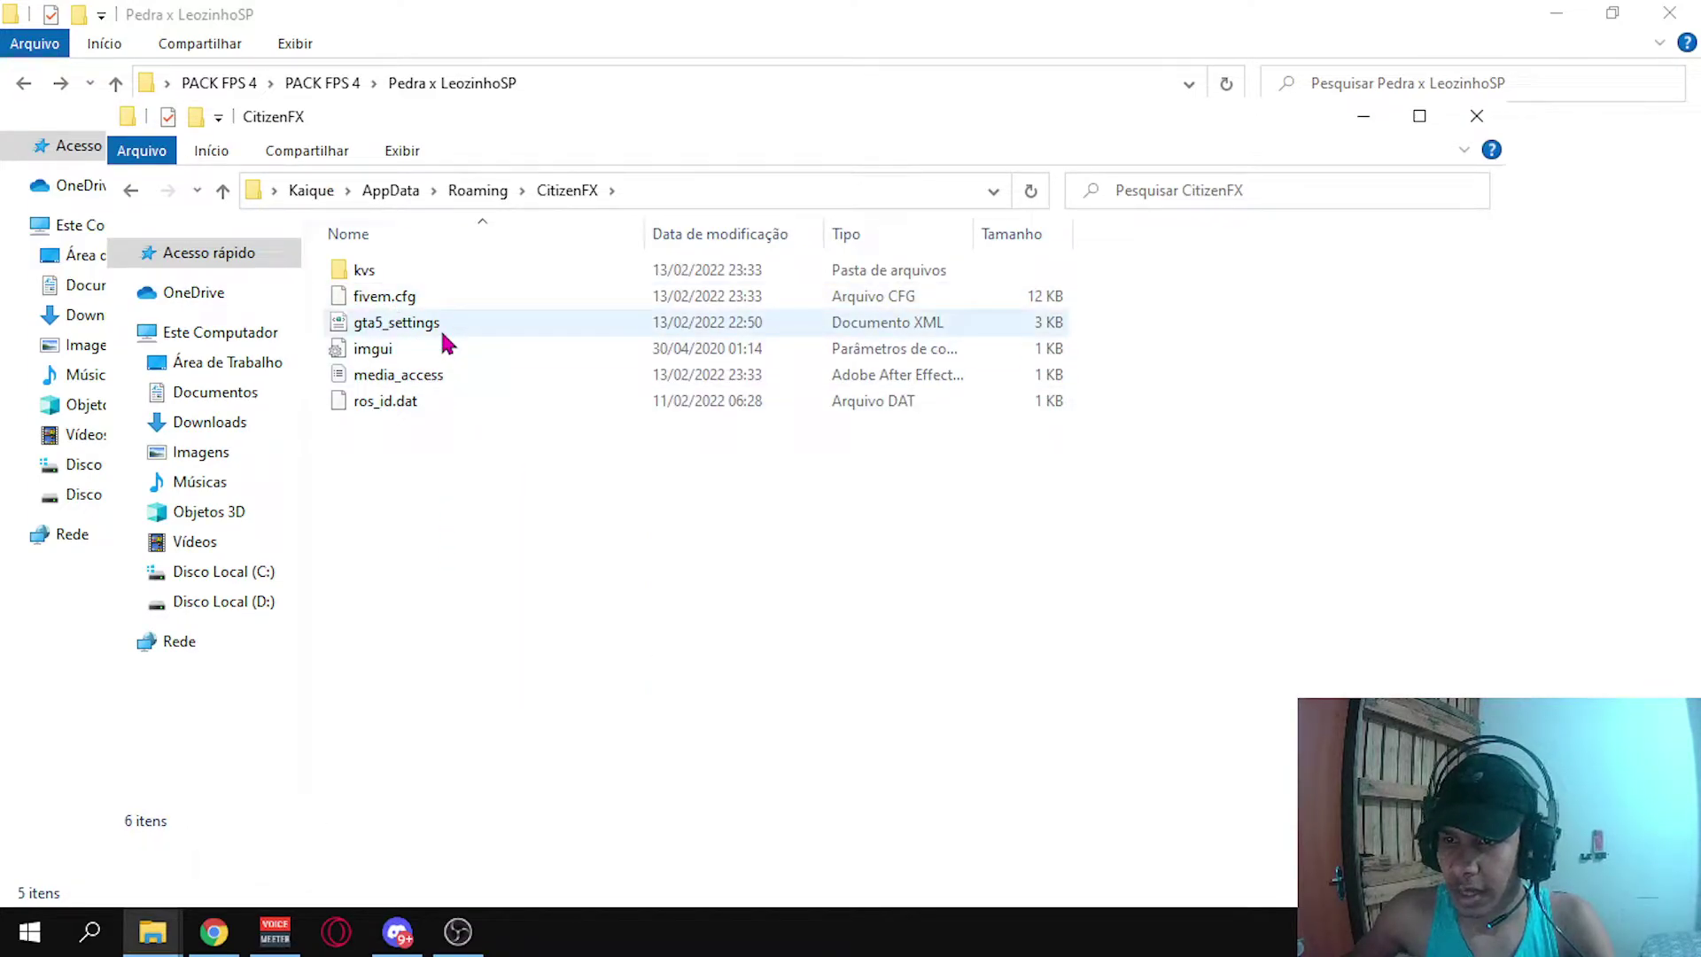
click(1363, 116)
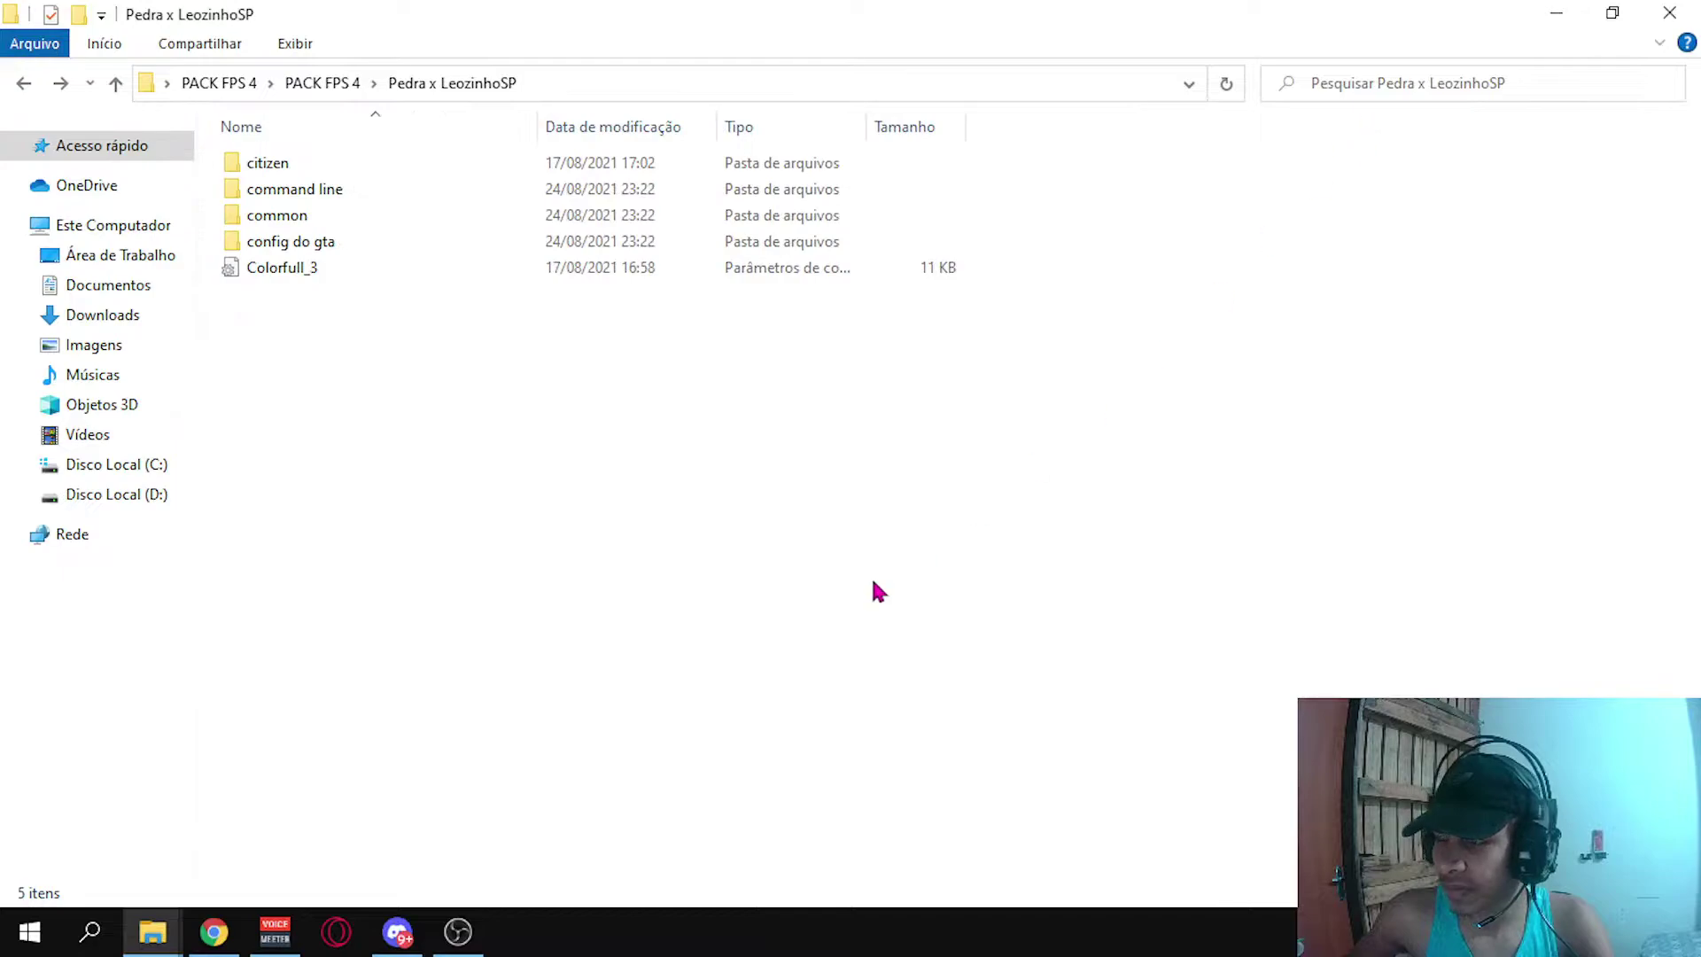
- Open gta5_settings from the config do gta folder for editing, review the VideoCardDescription line at its end, and close the file
double_click(314, 241)
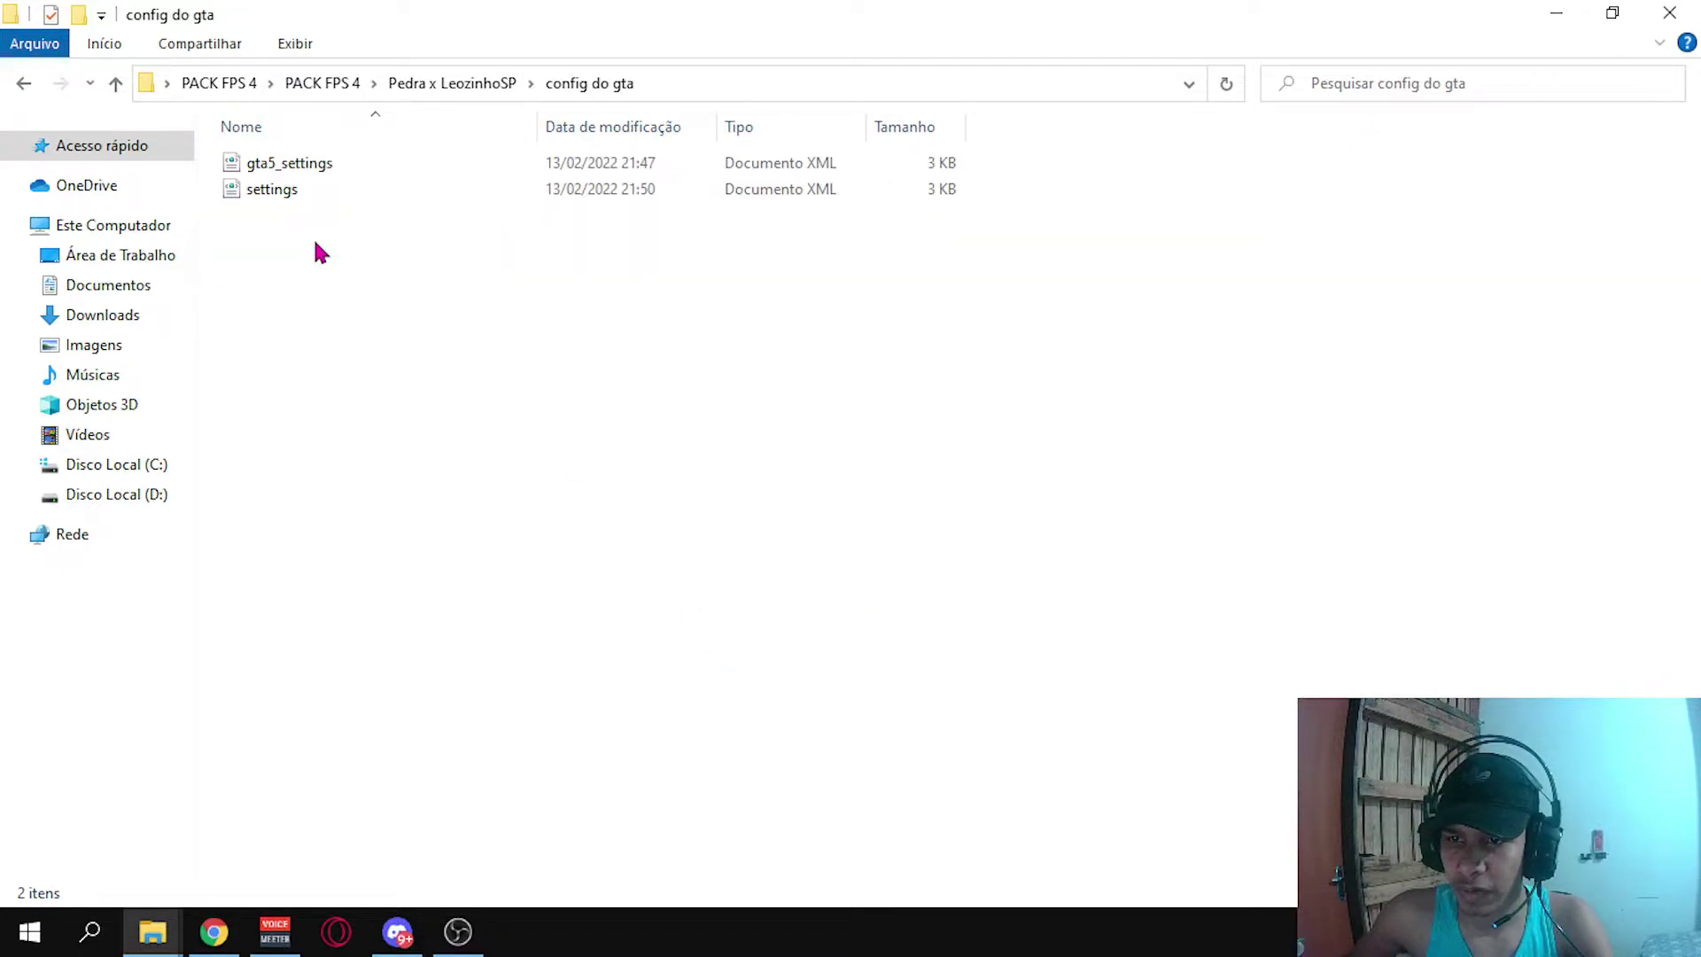
click(308, 172)
right_click(307, 172)
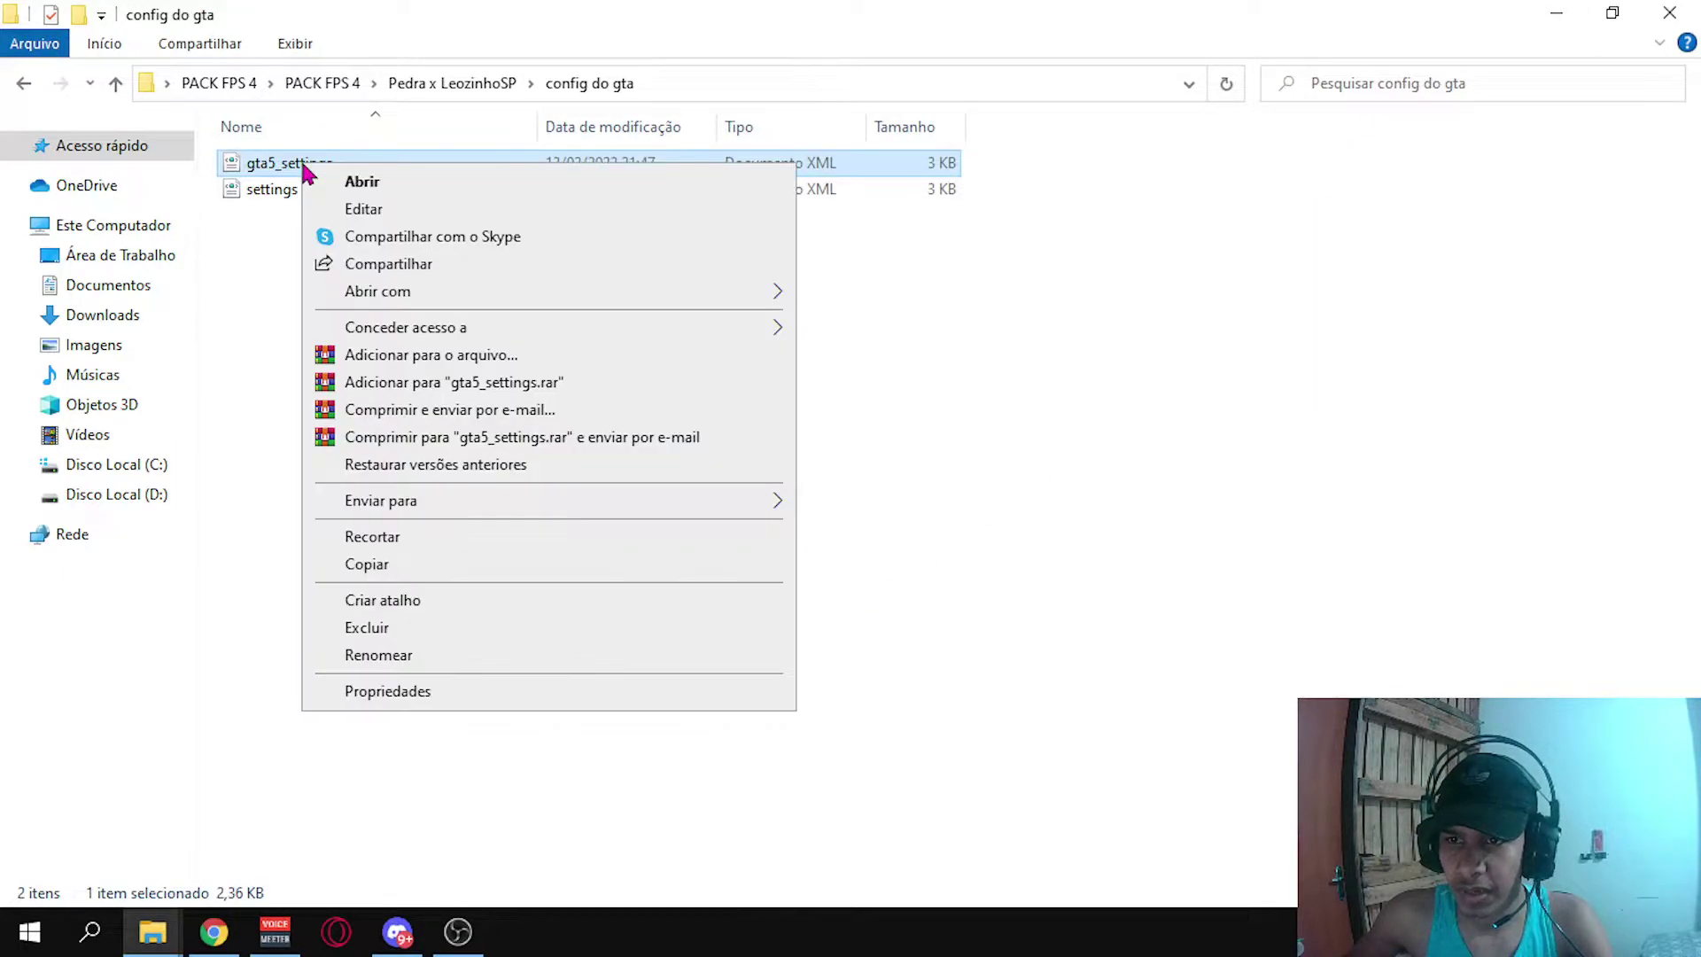
click(354, 209)
scroll(202, 647, down, 4)
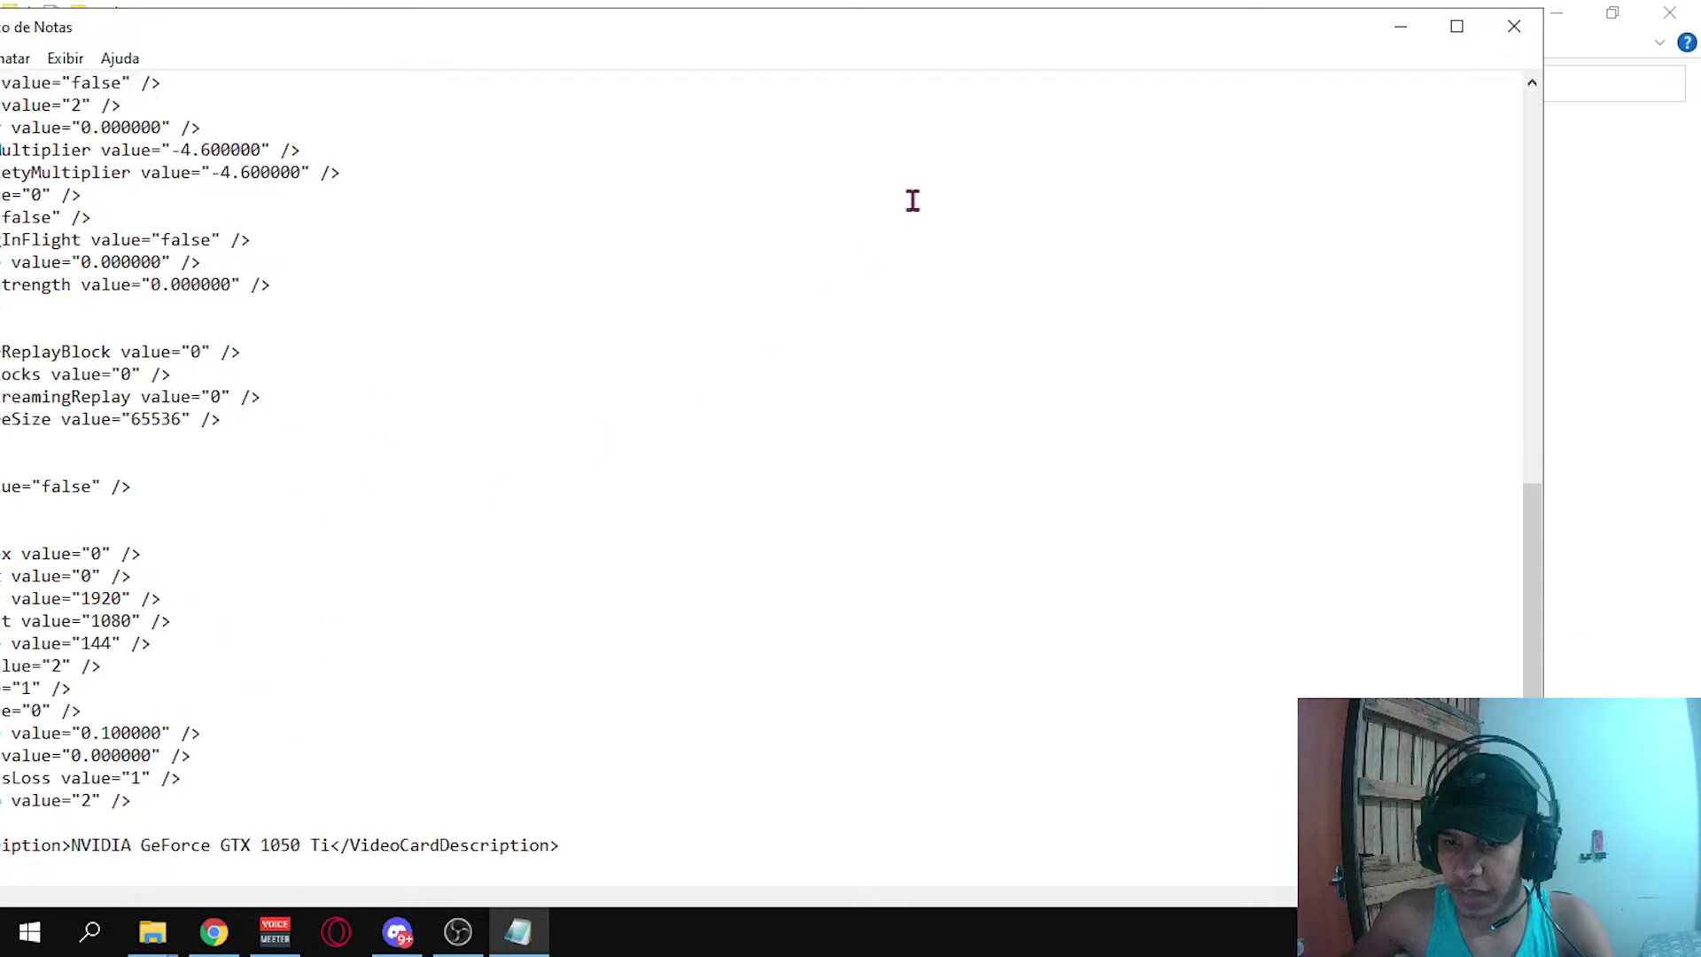
drag(518, 33, 998, 38)
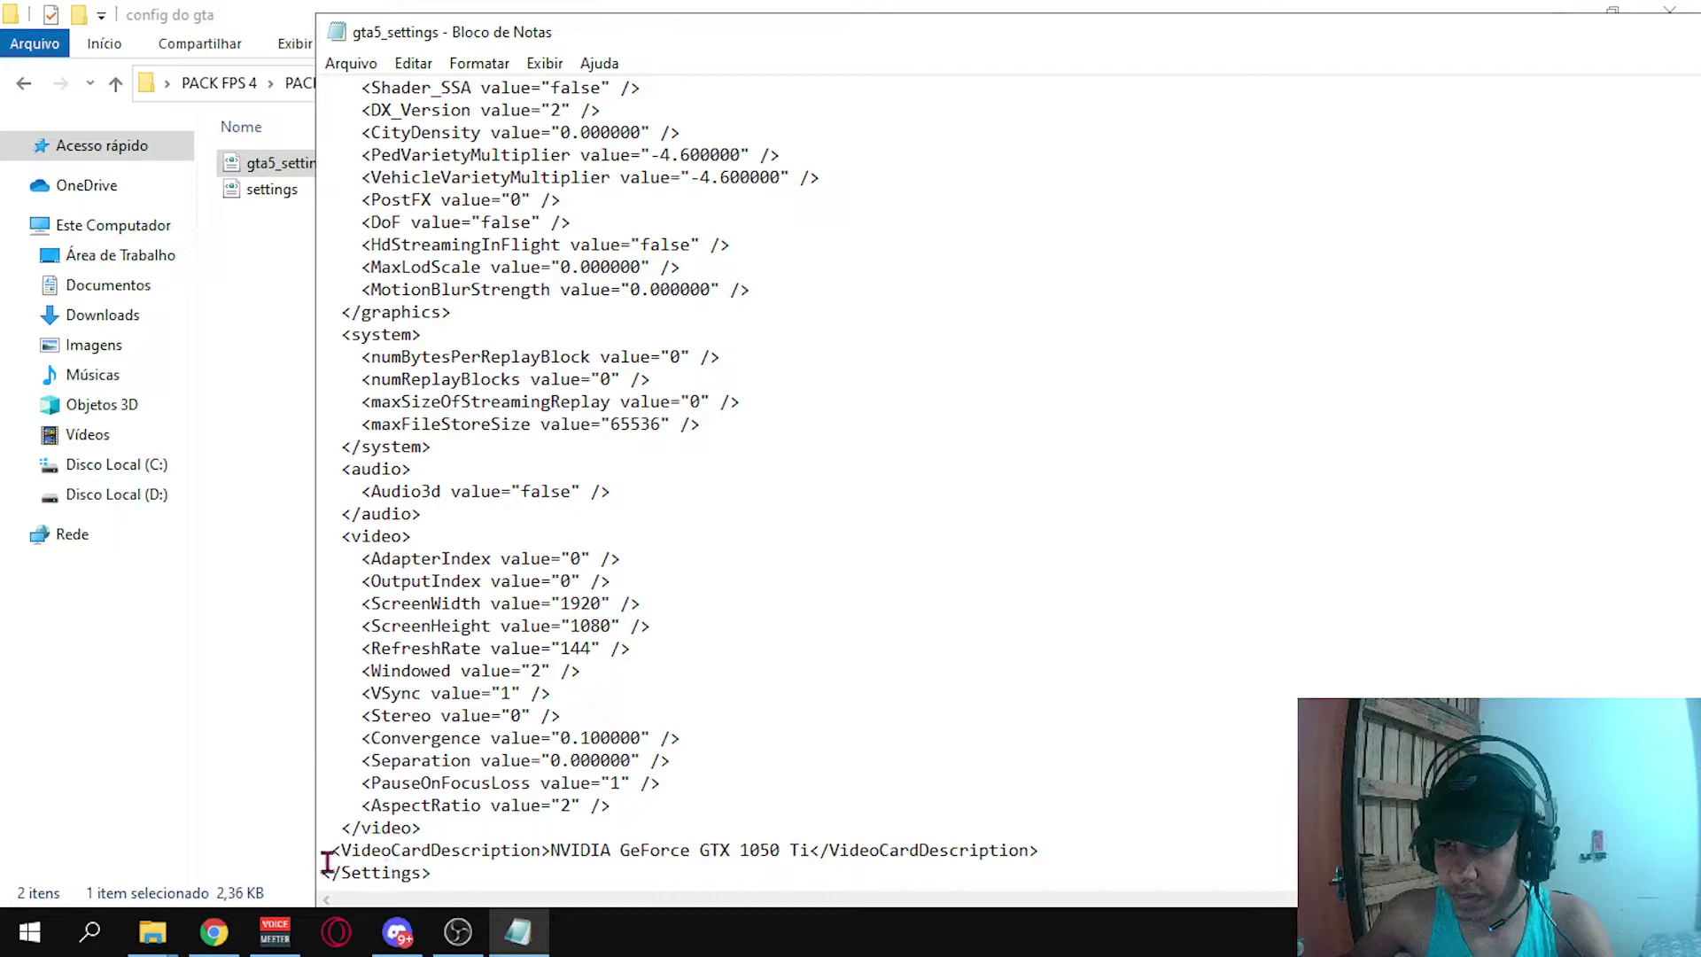
drag(1407, 45, 707, 53)
click(1364, 30)
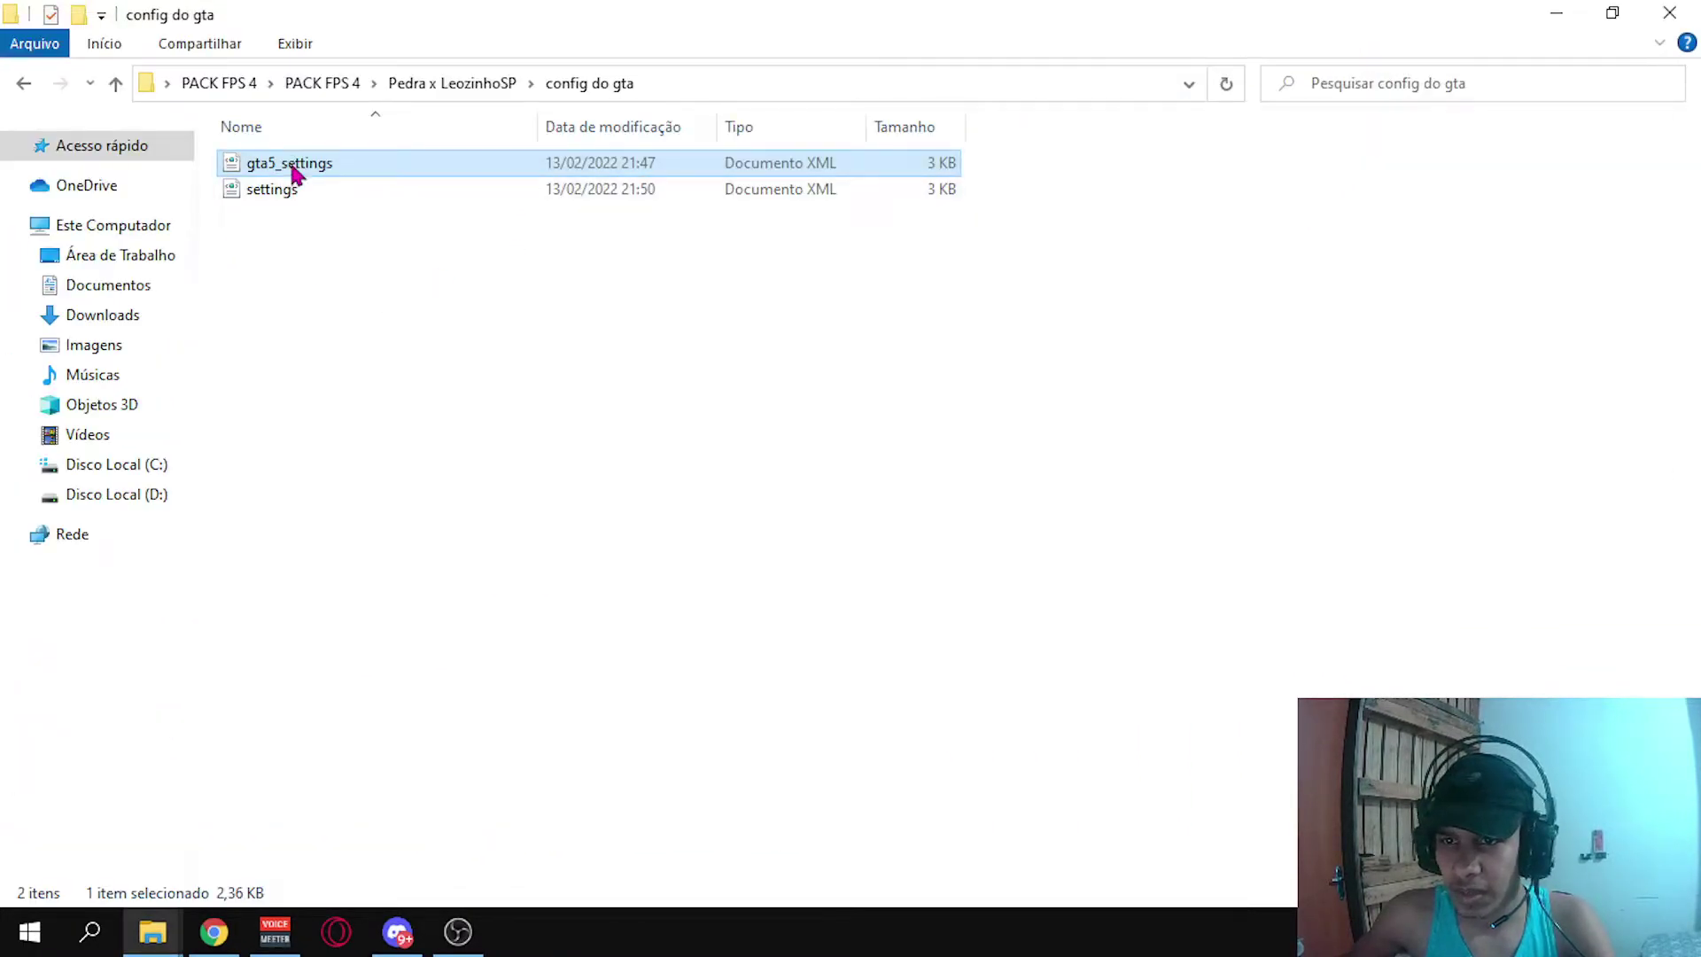
- Bring back the CitizenFX folder, point out gta5_settings as the file to replace, and close all open folder windows
mouse_move(176, 931)
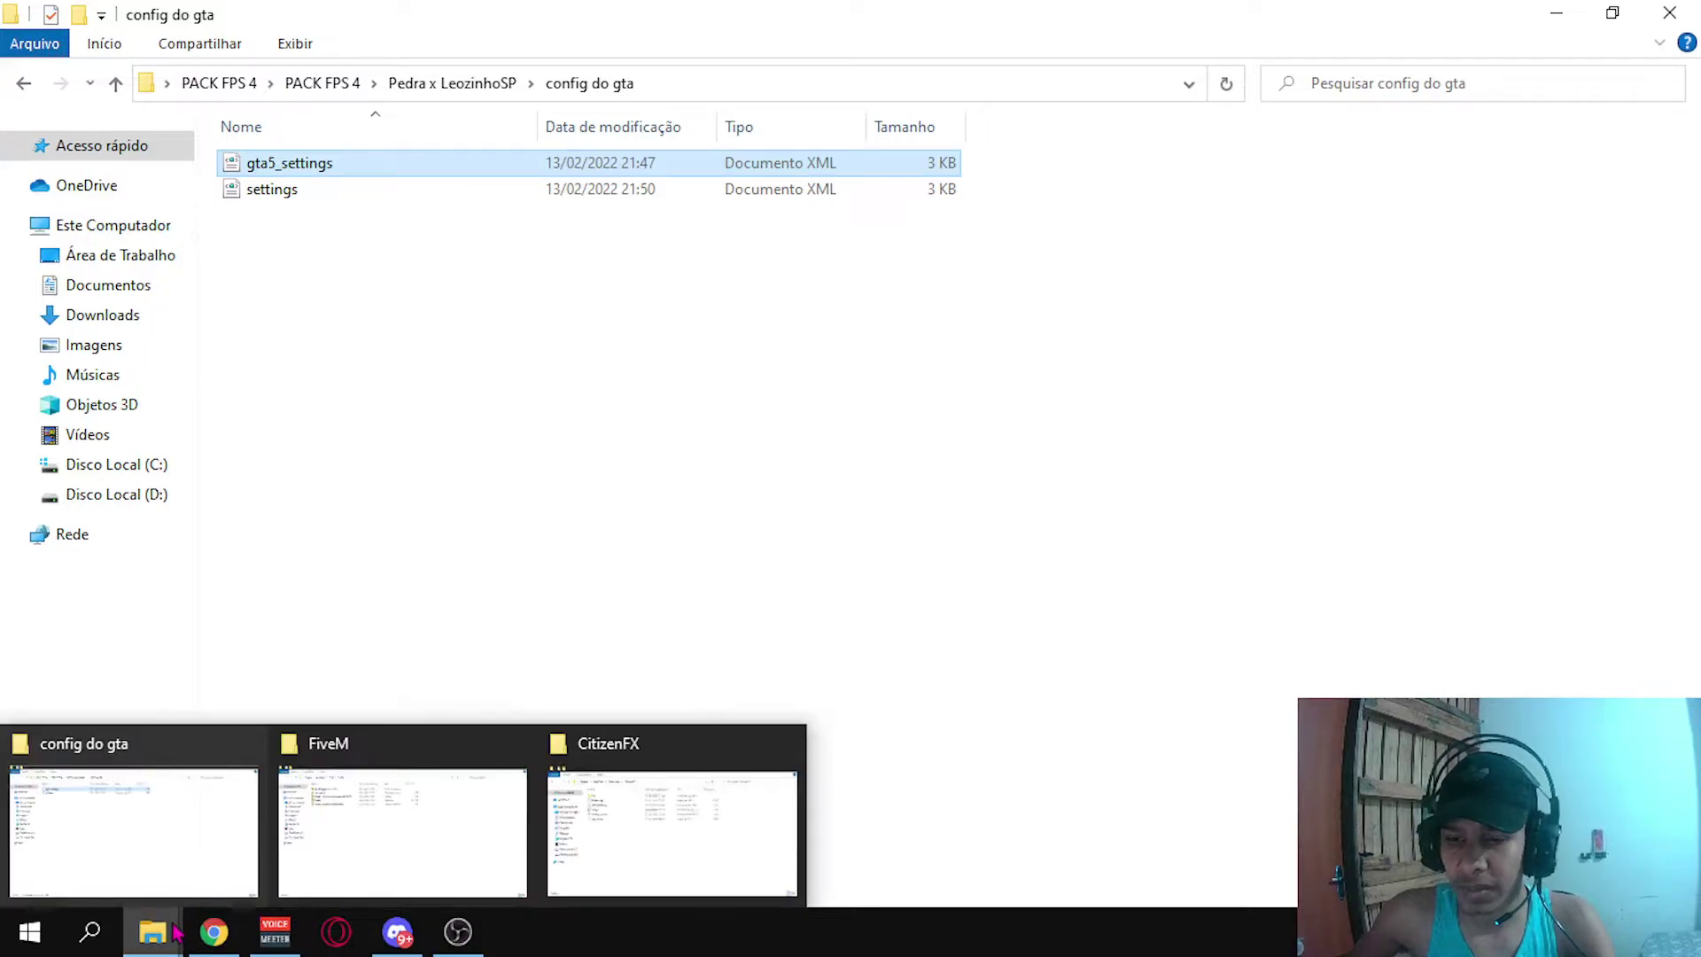
click(186, 816)
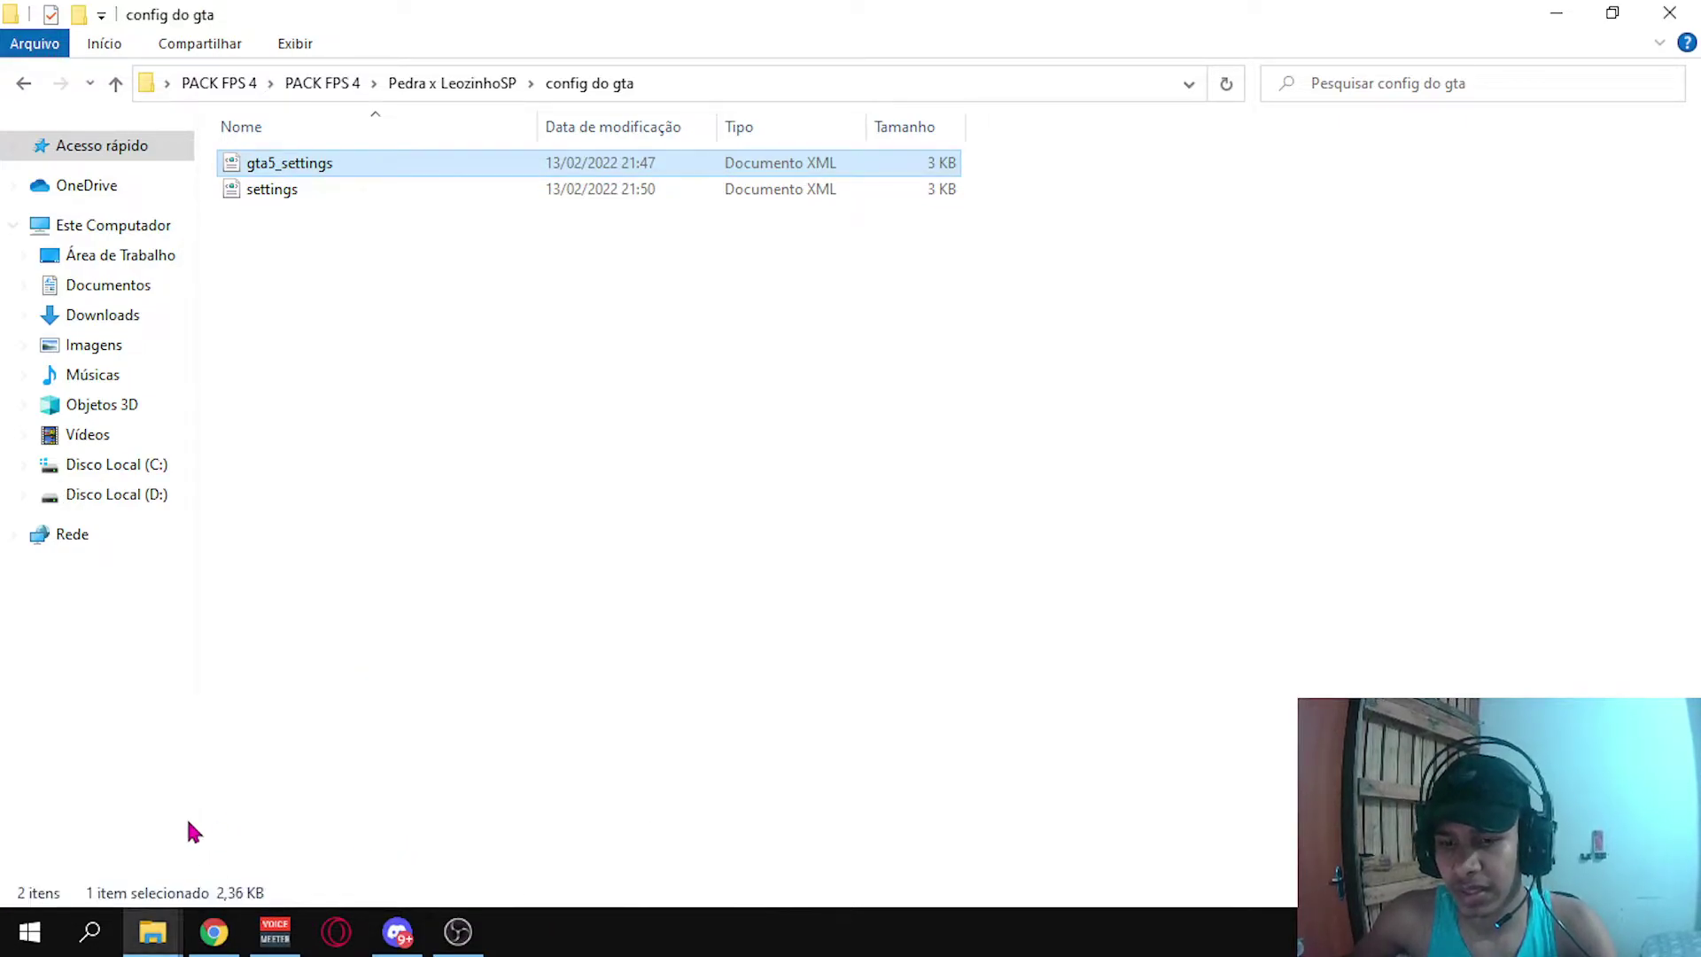
click(152, 931)
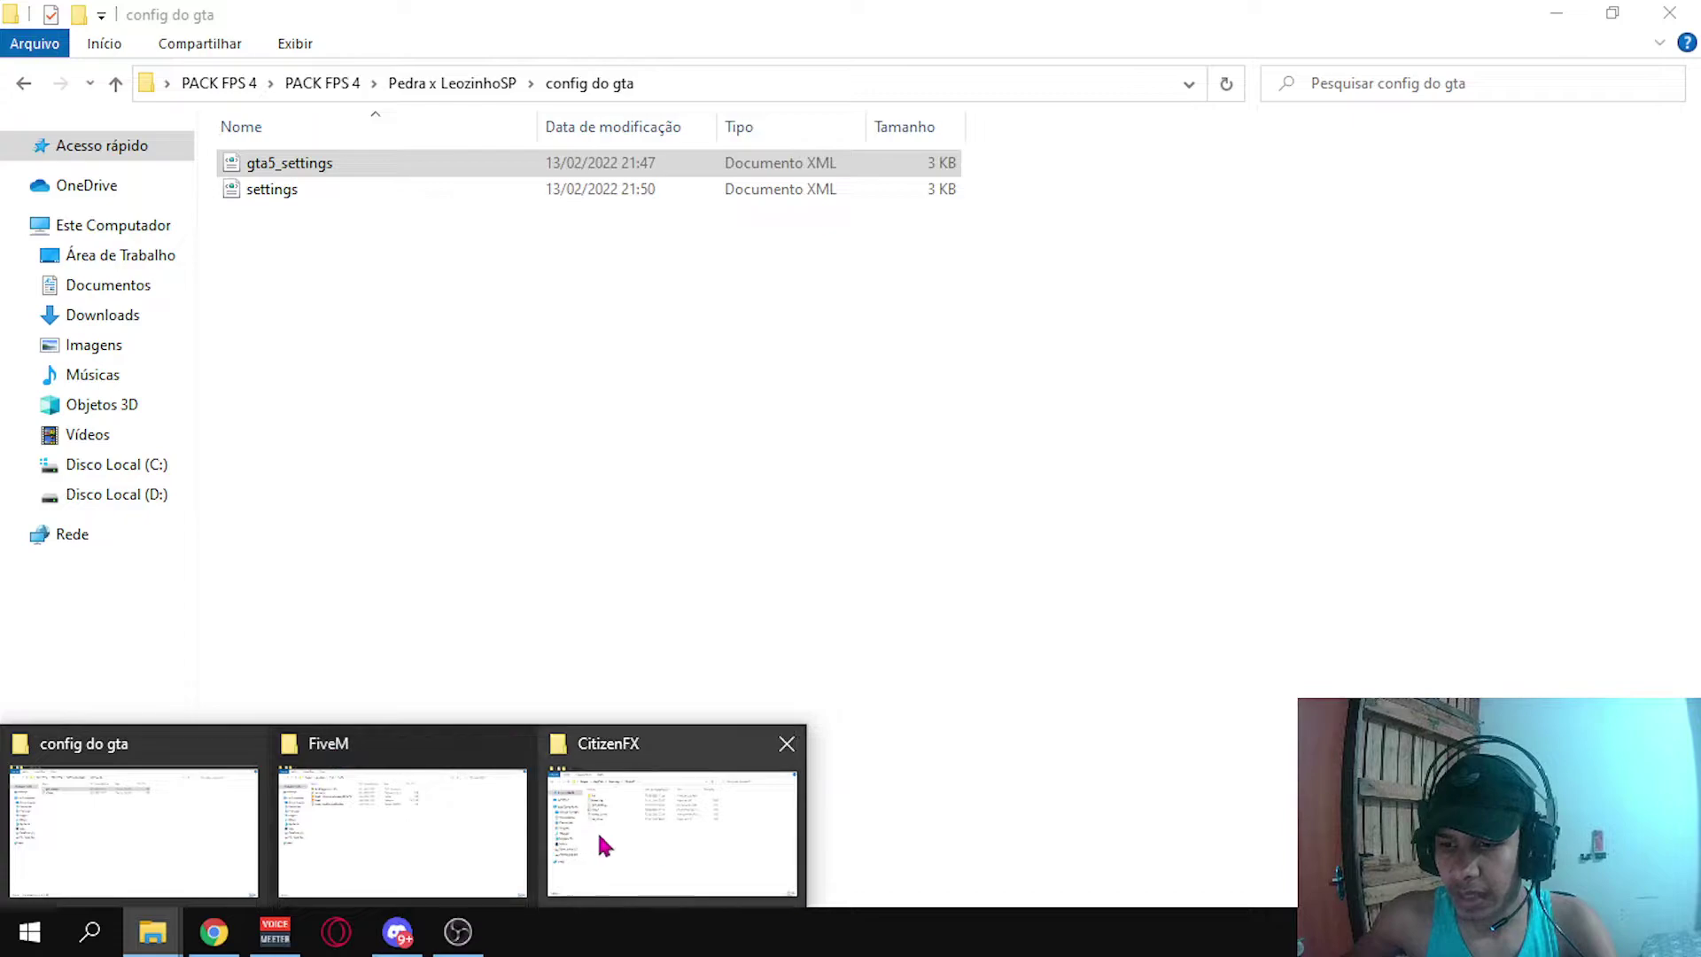
click(606, 850)
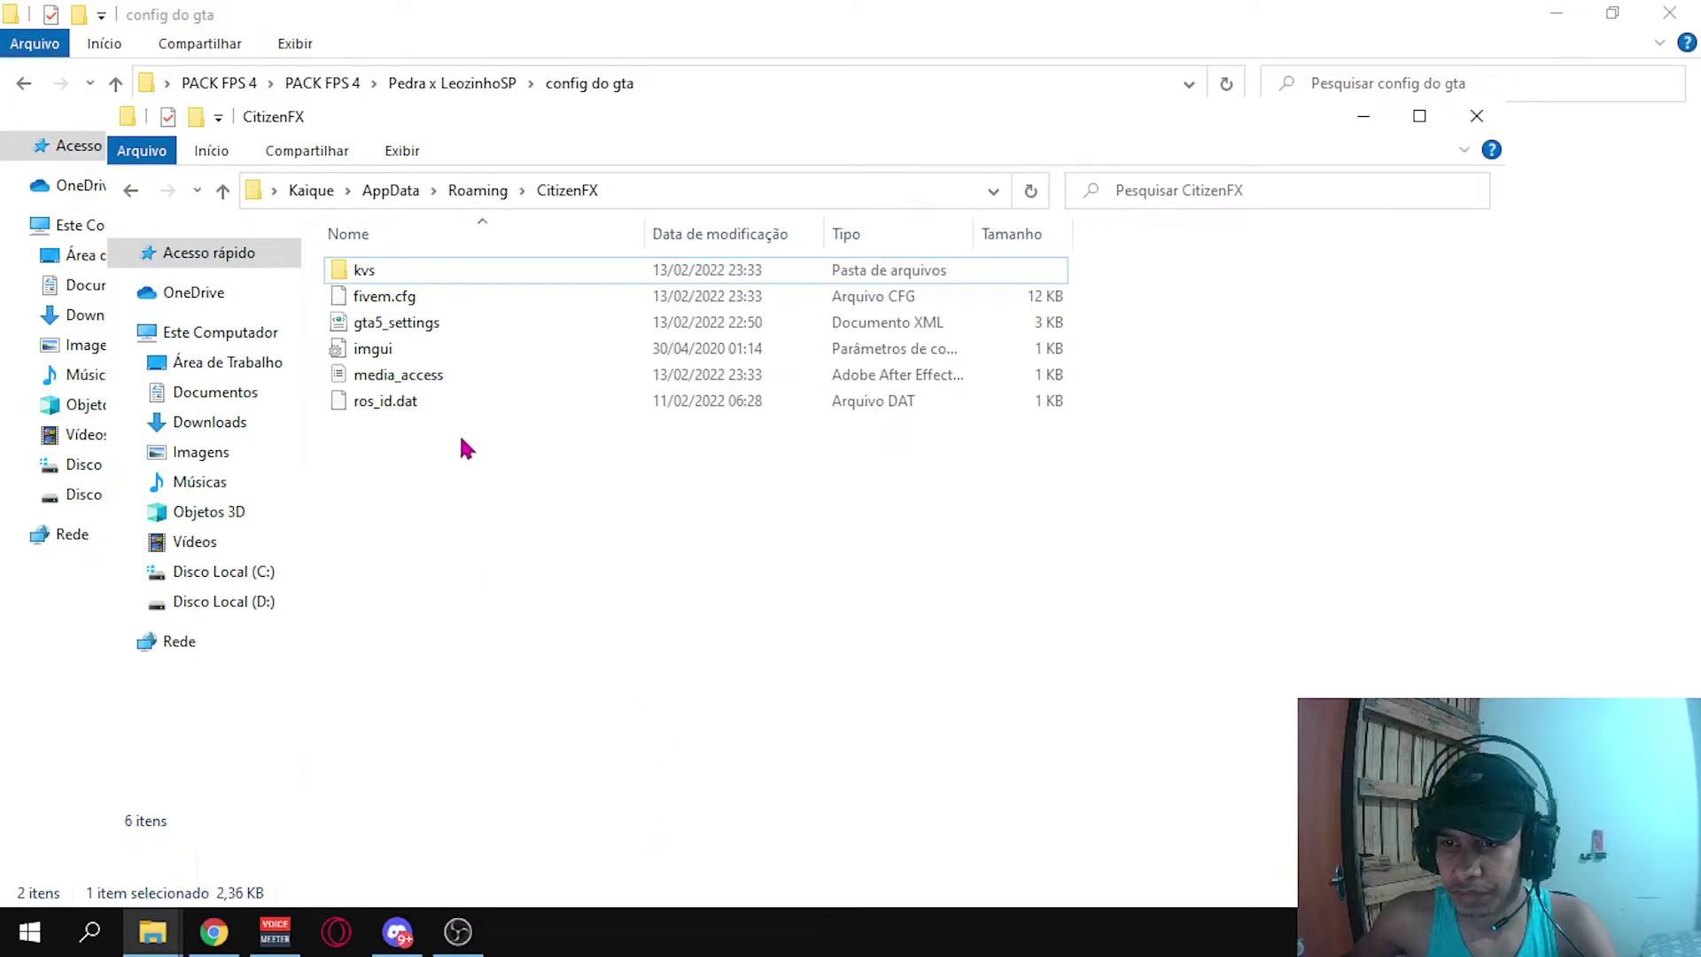
click(410, 326)
click(431, 593)
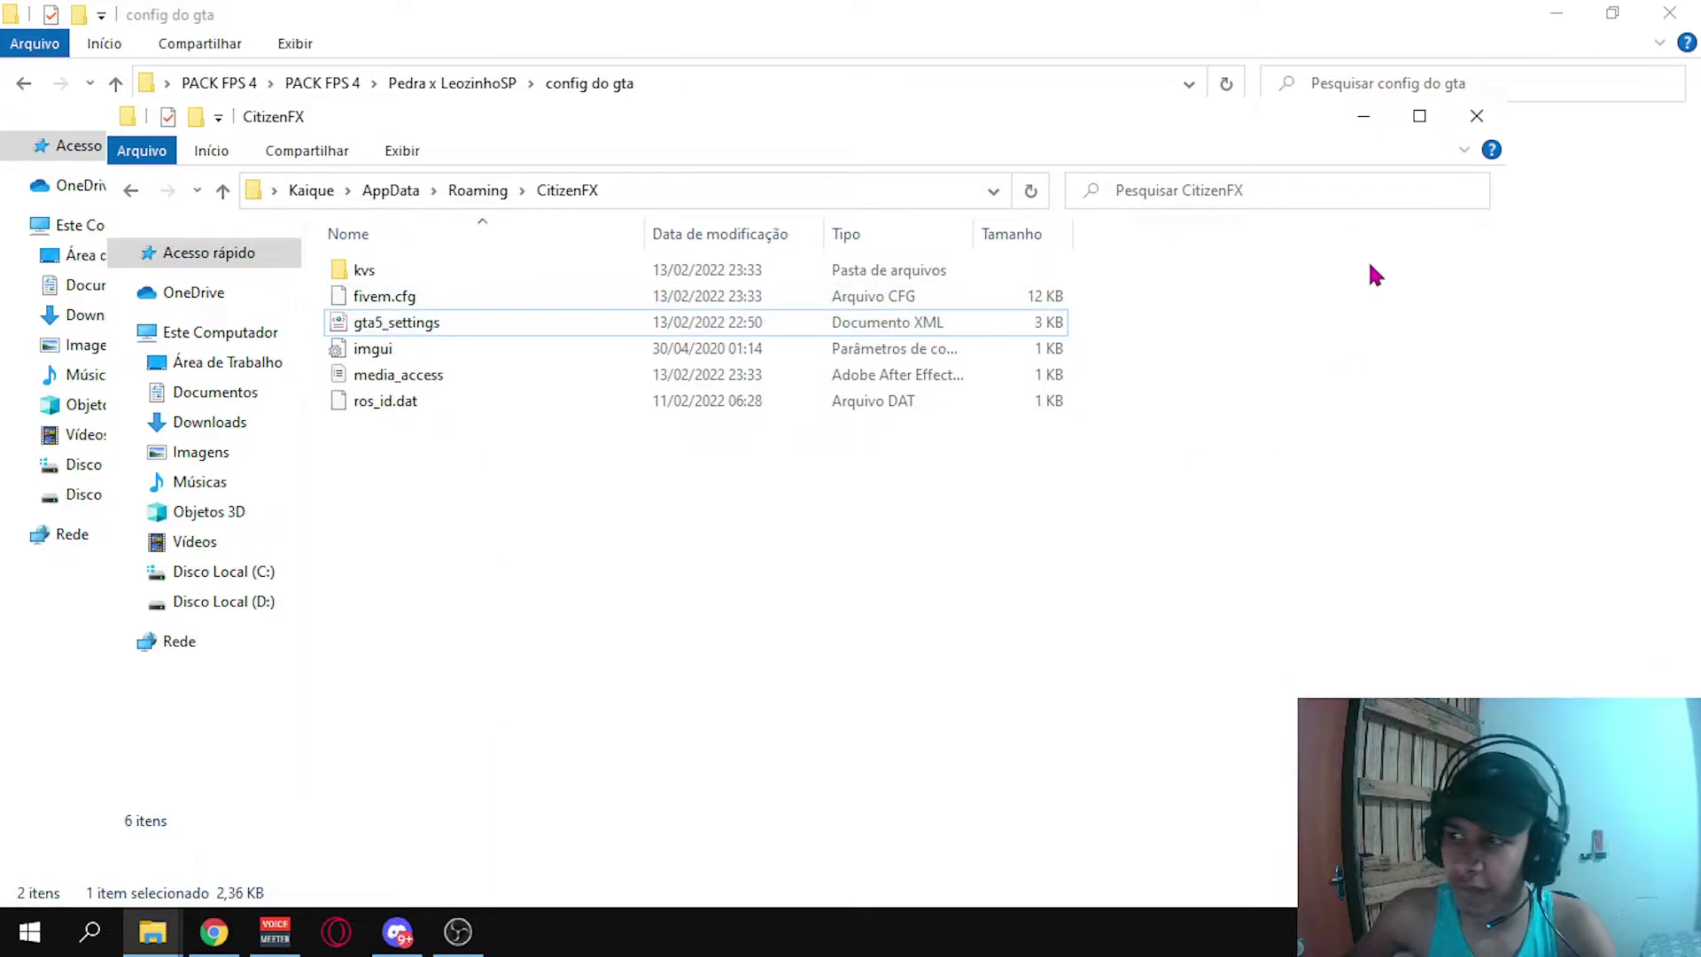
click(1475, 116)
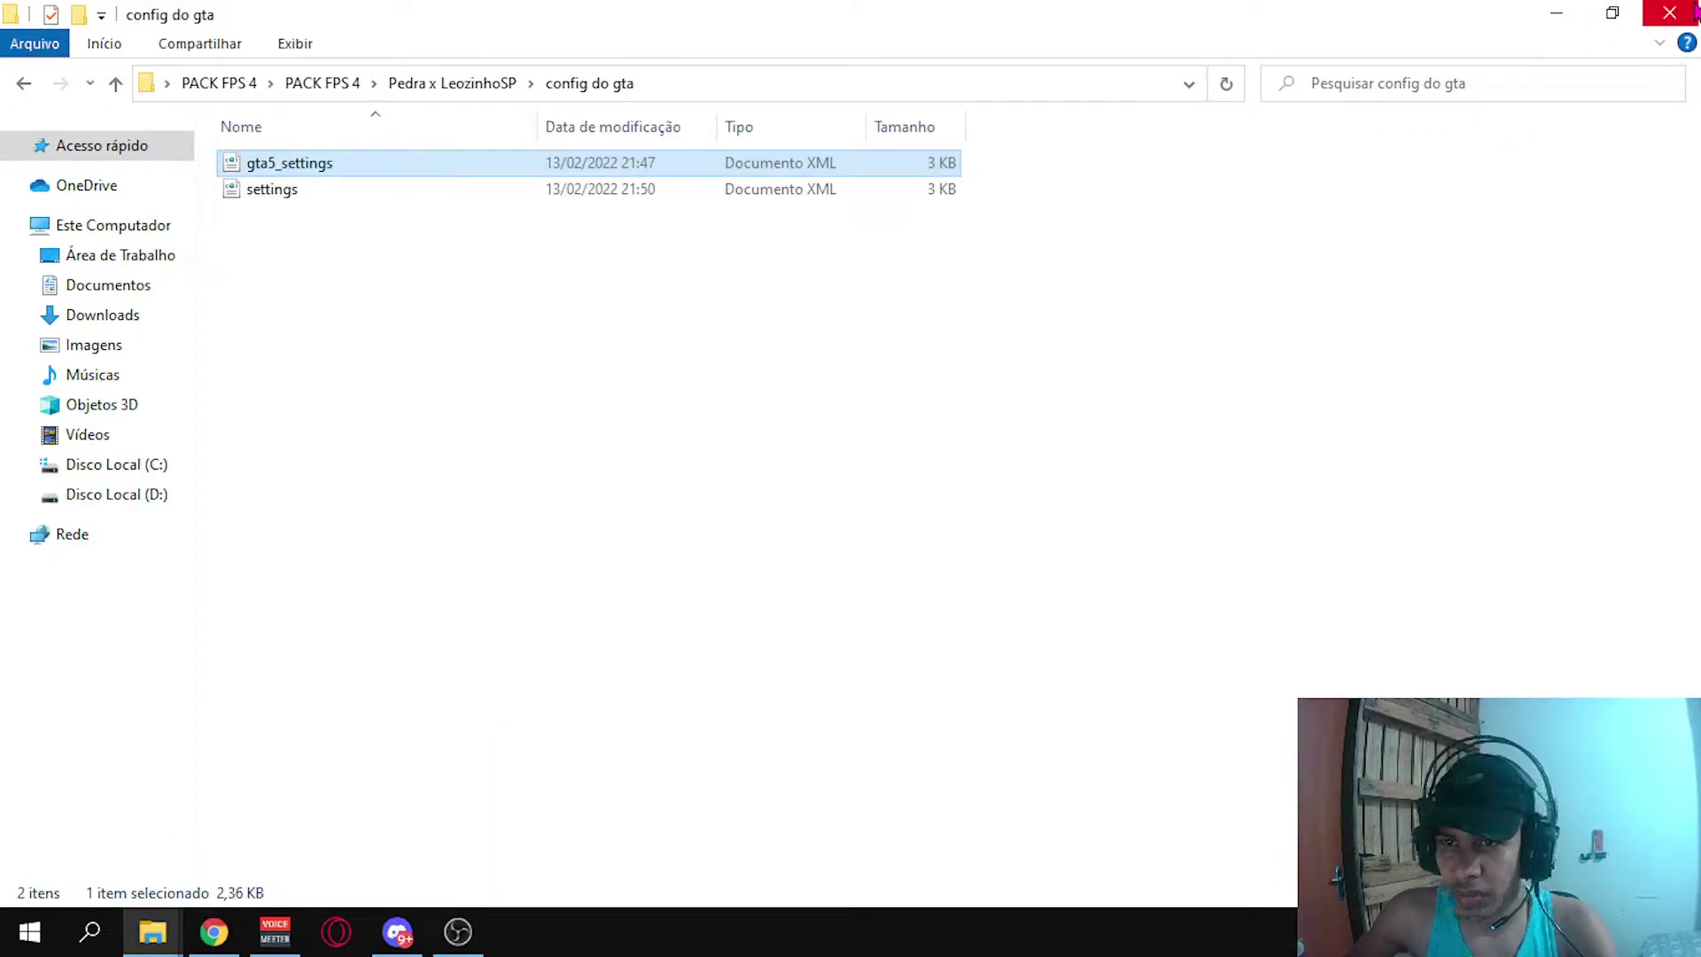
click(1669, 12)
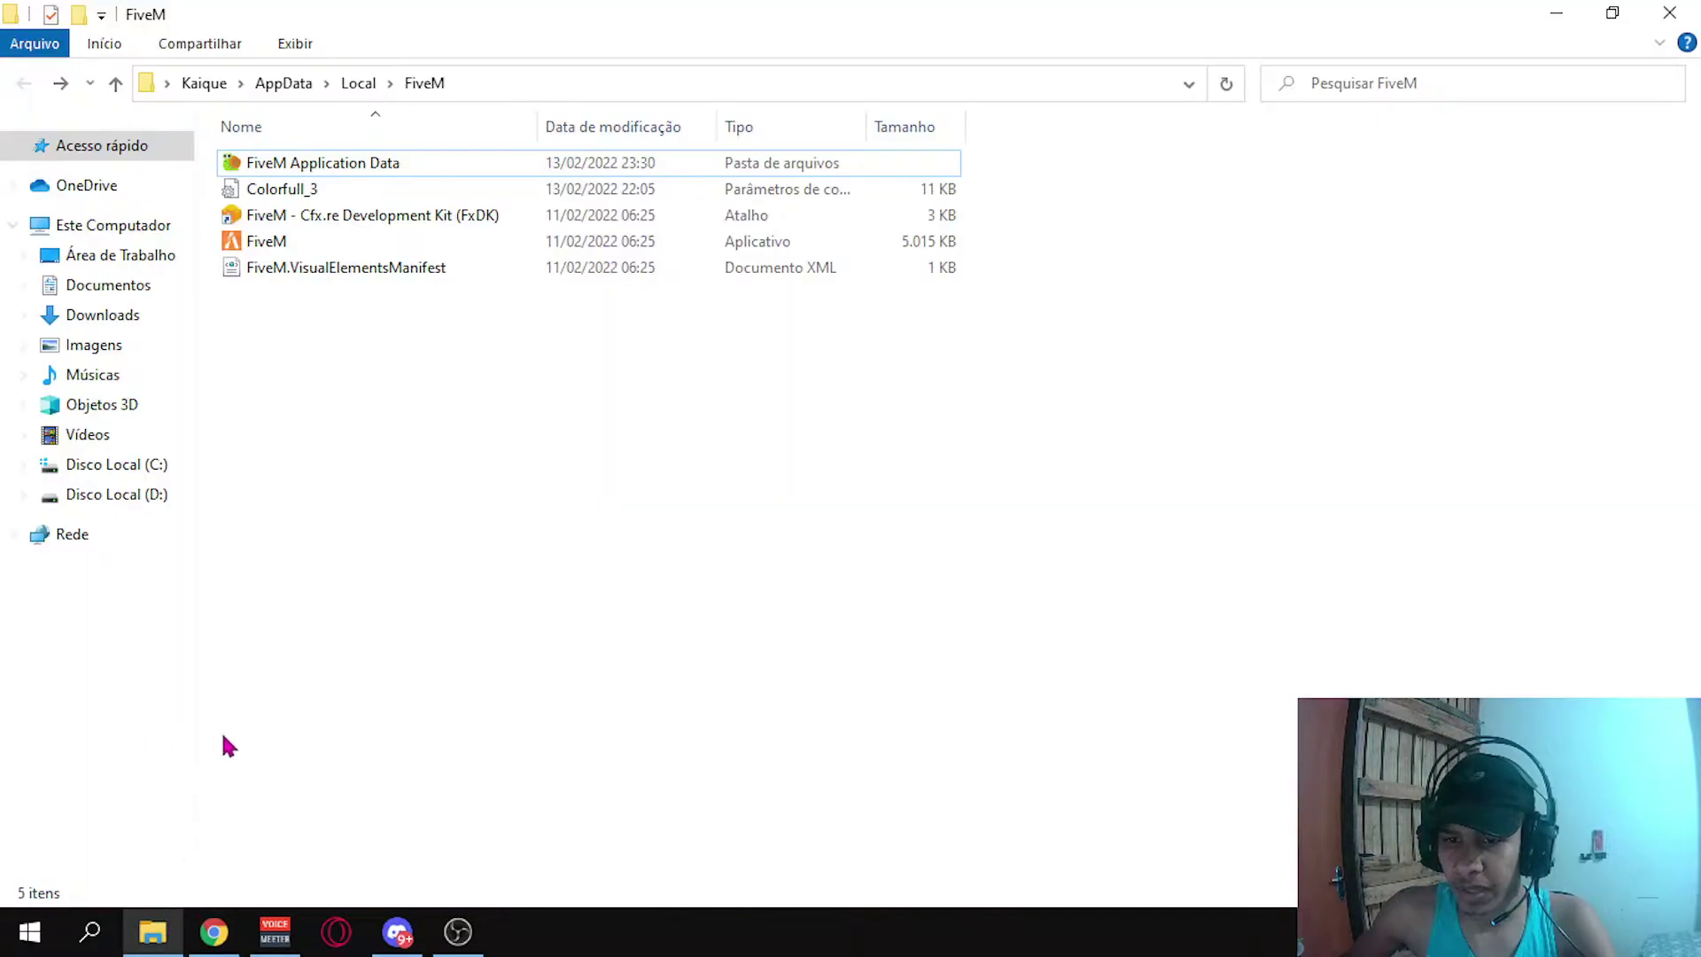
click(1670, 12)
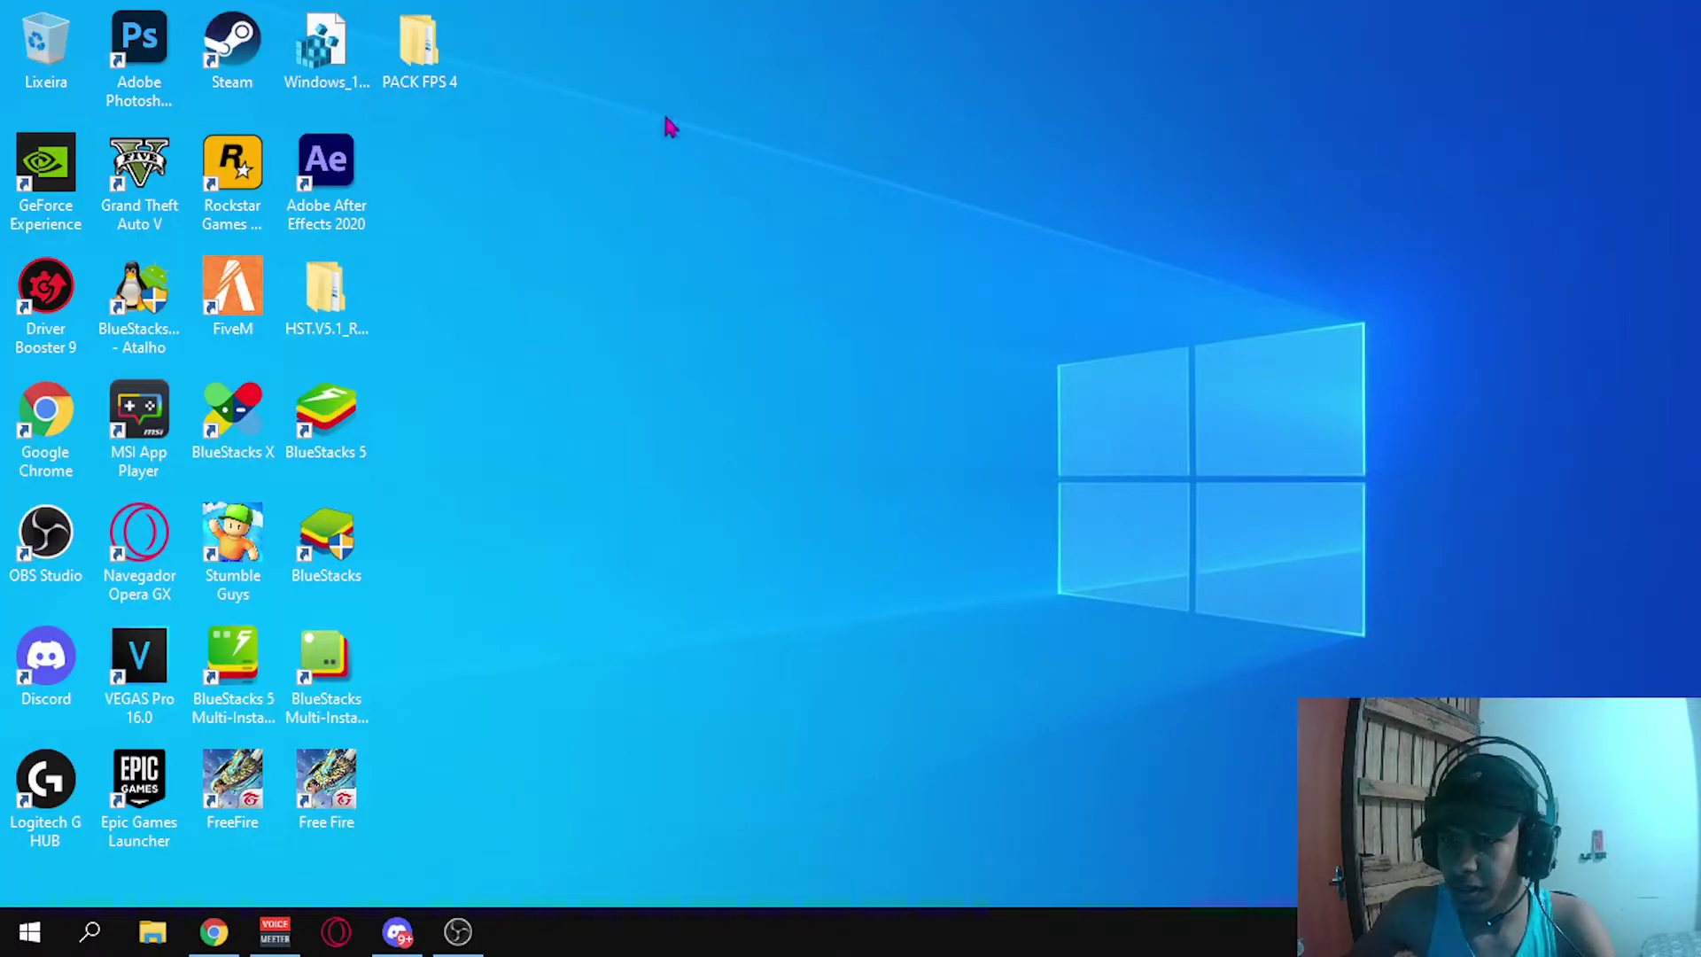
- Reopen config do gta inside the desktop's PACK FPS 4 folder, point out the settings file, and leave the folder
double_click(417, 44)
double_click(509, 169)
double_click(372, 170)
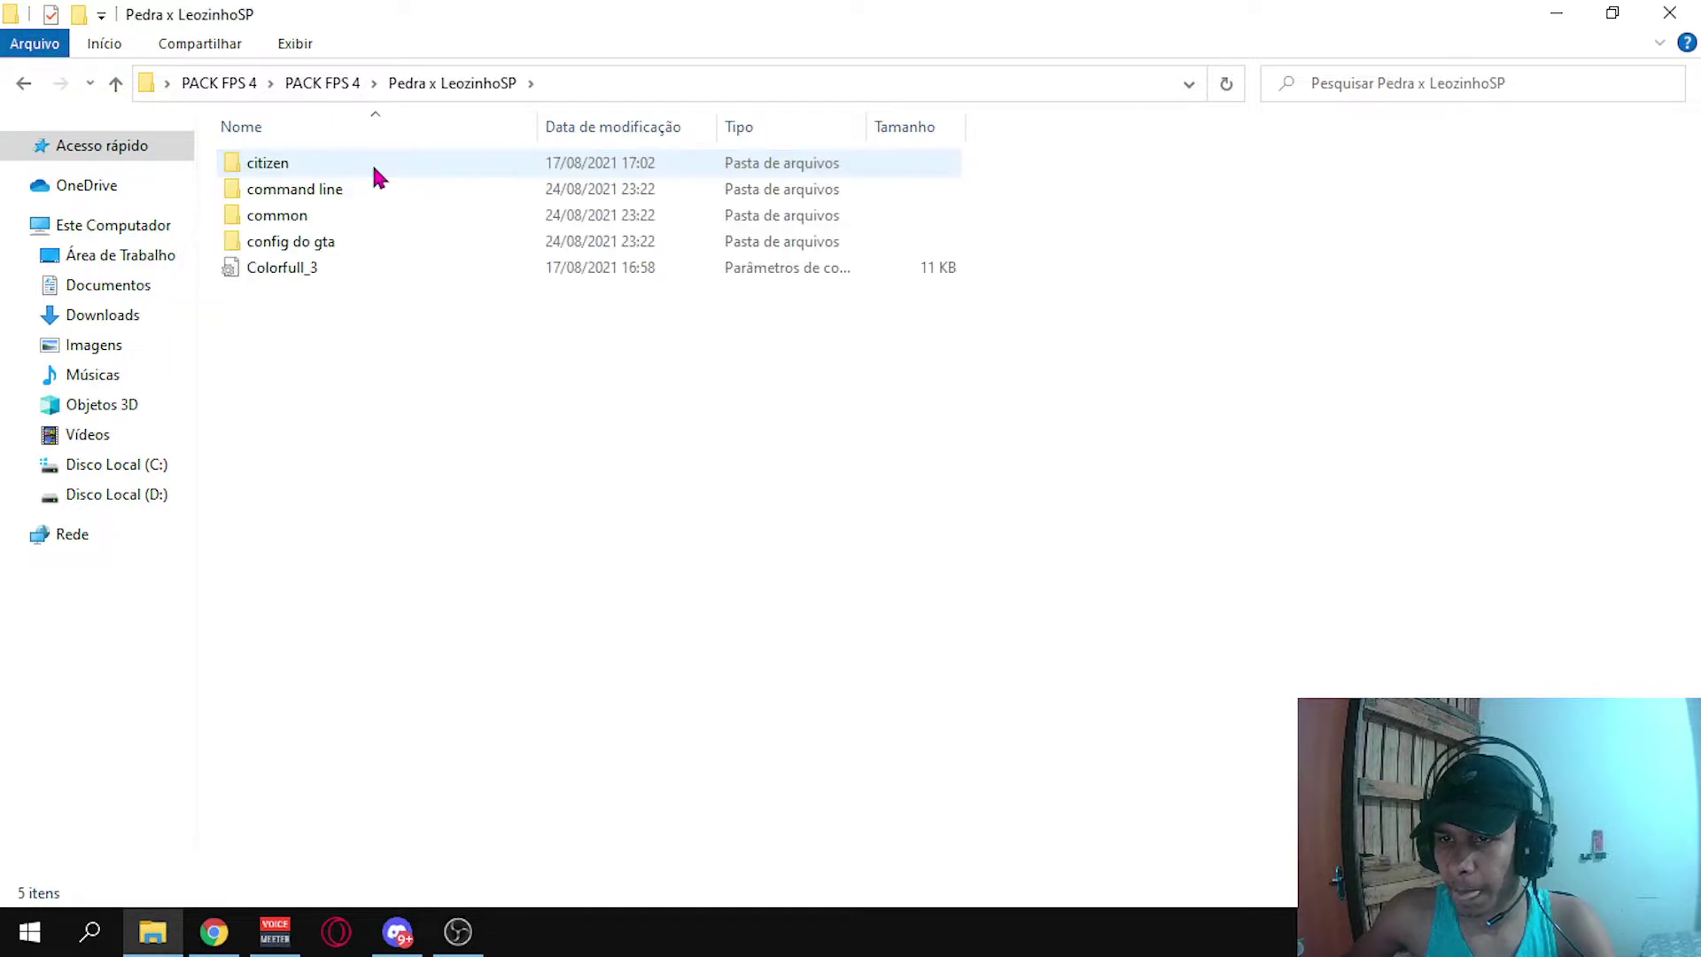
double_click(311, 243)
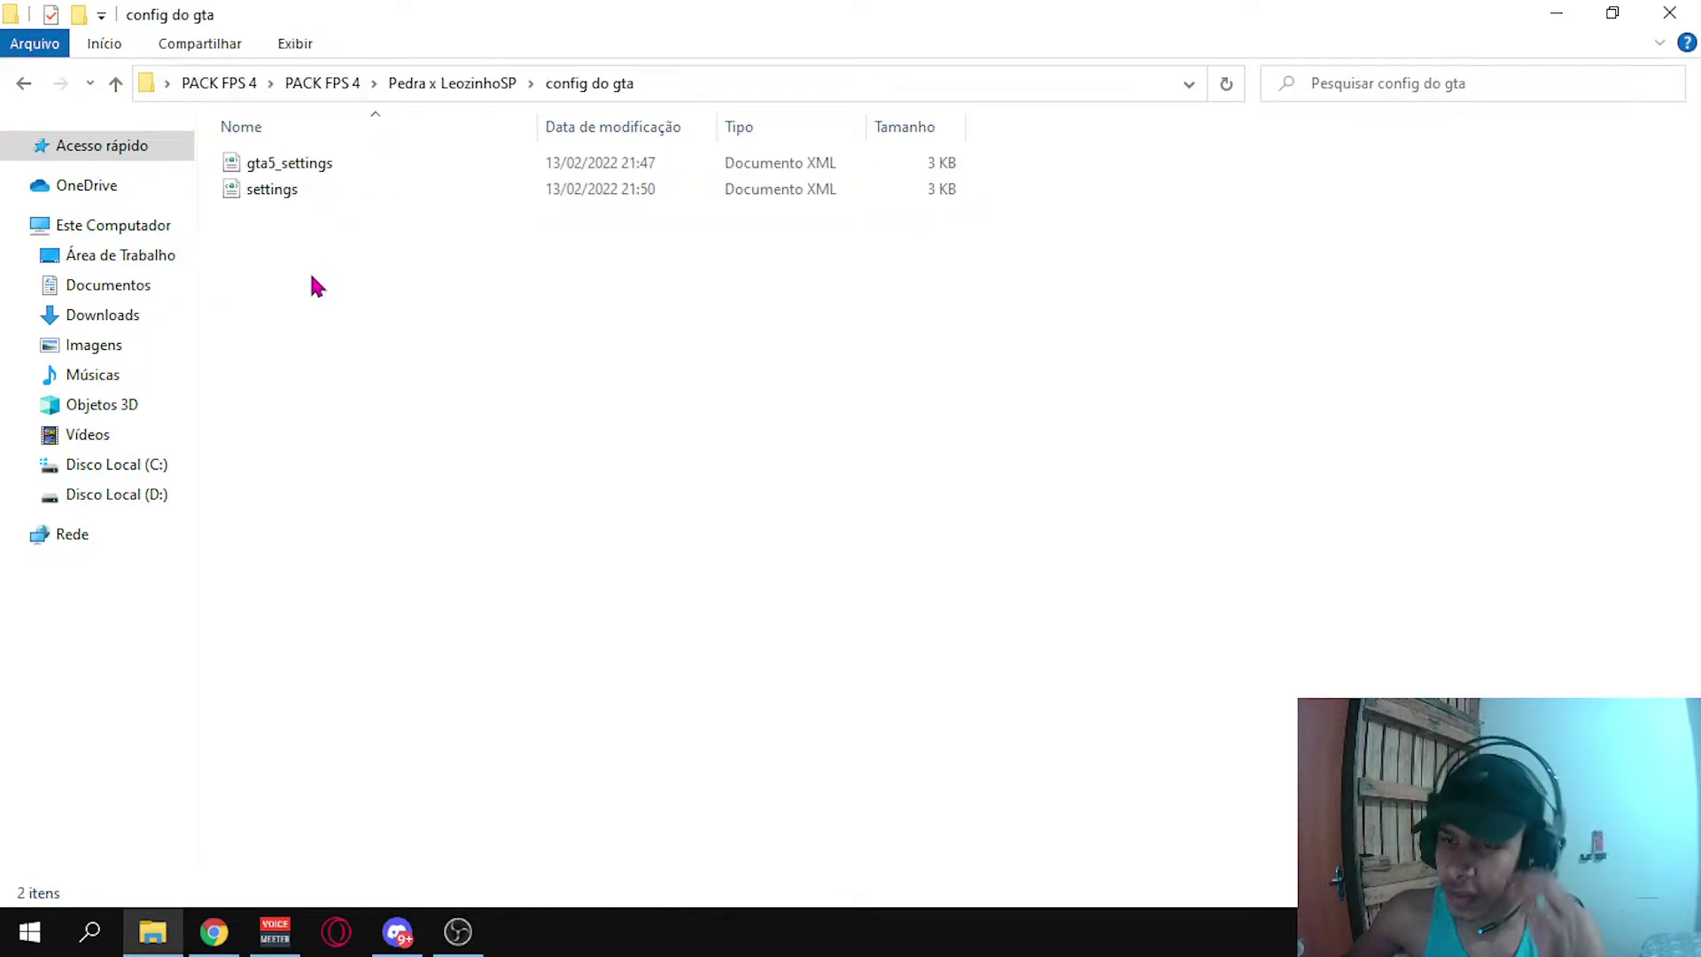
click(279, 191)
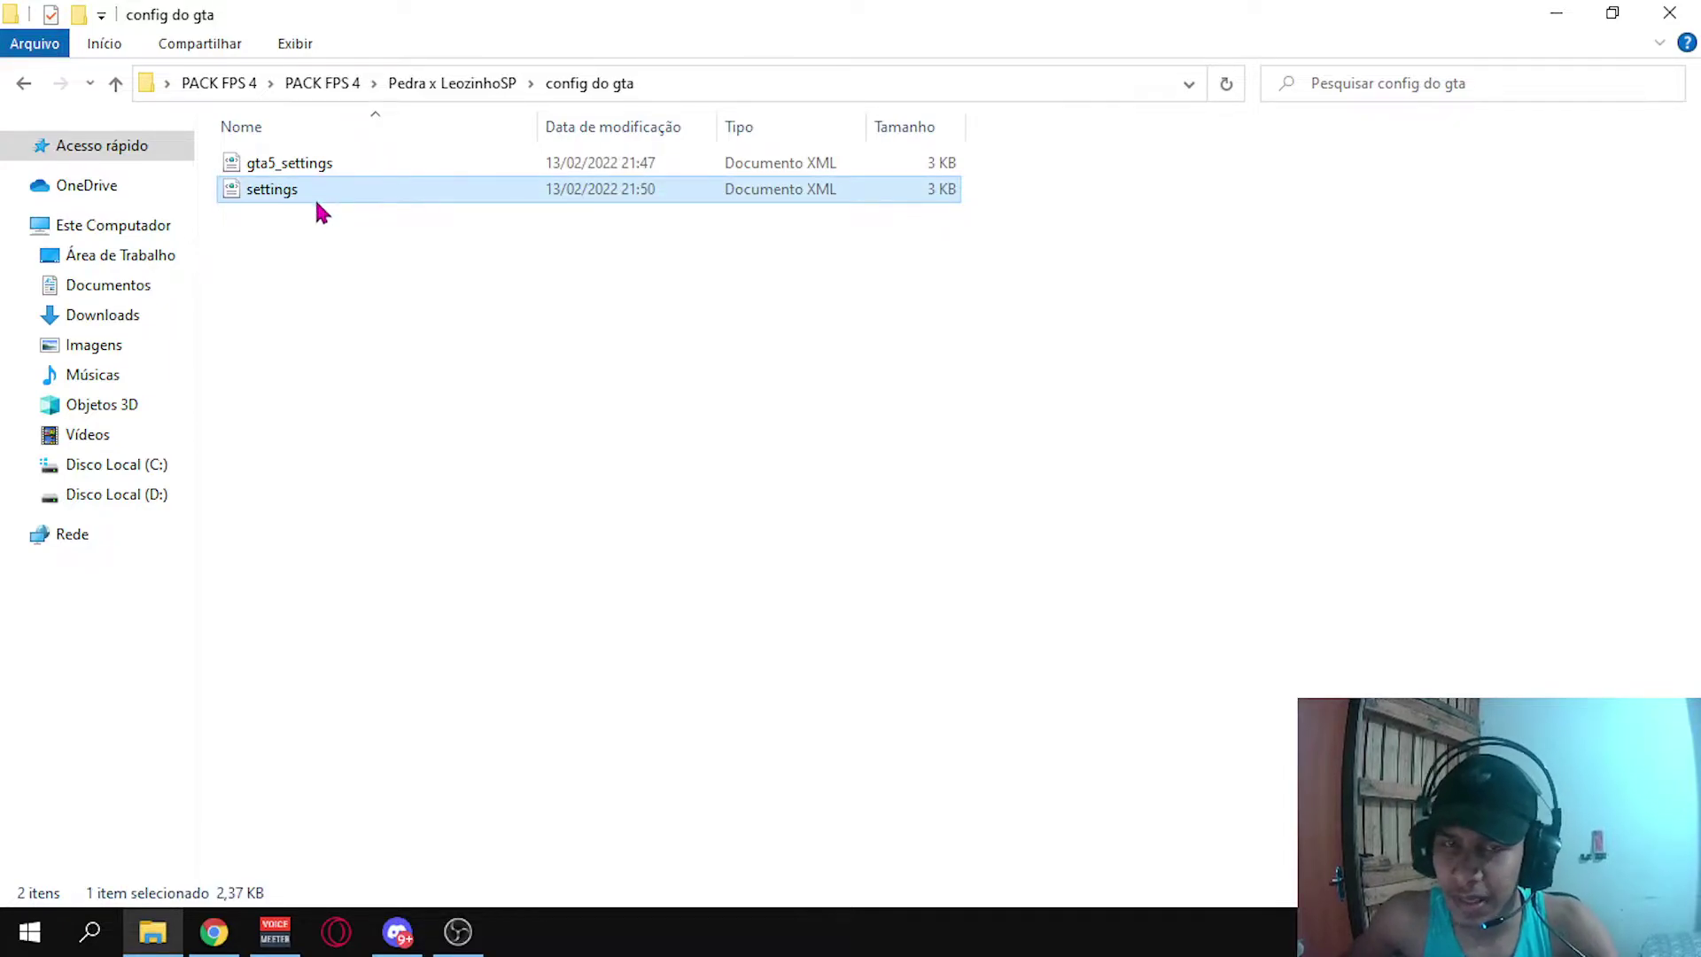
click(387, 355)
click(1578, 11)
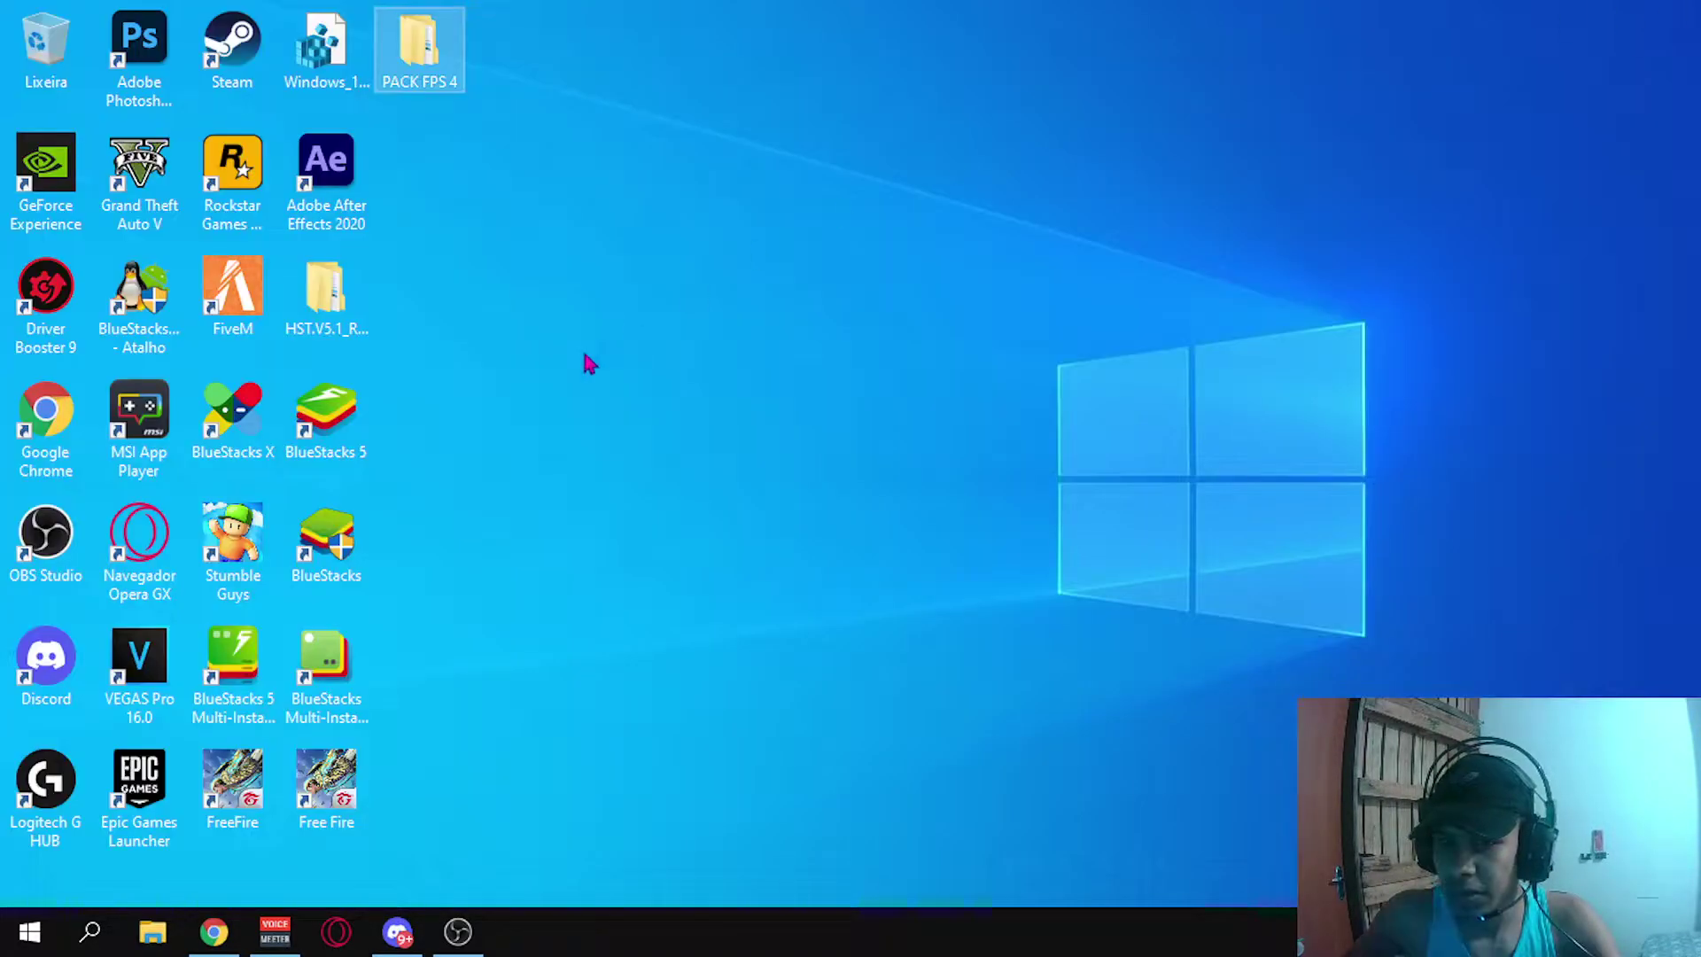
- Go to Documentos > Rockstar Games > GTA V, point out the settings file there, and close the window
key(super+e)
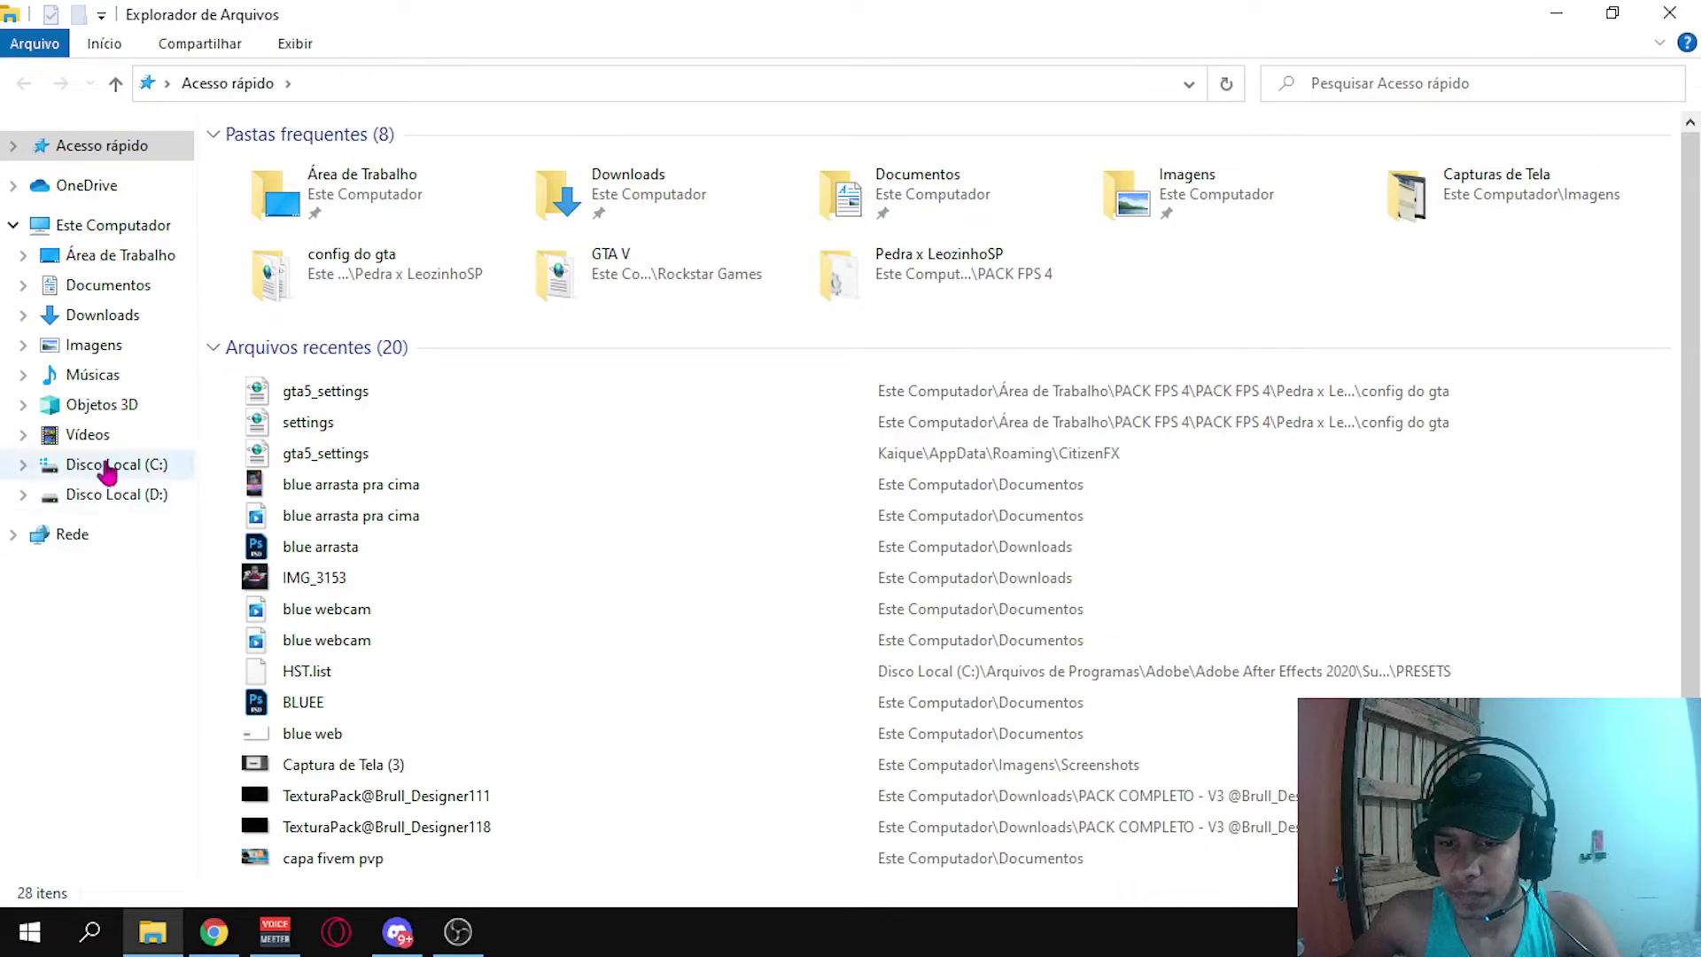
click(106, 468)
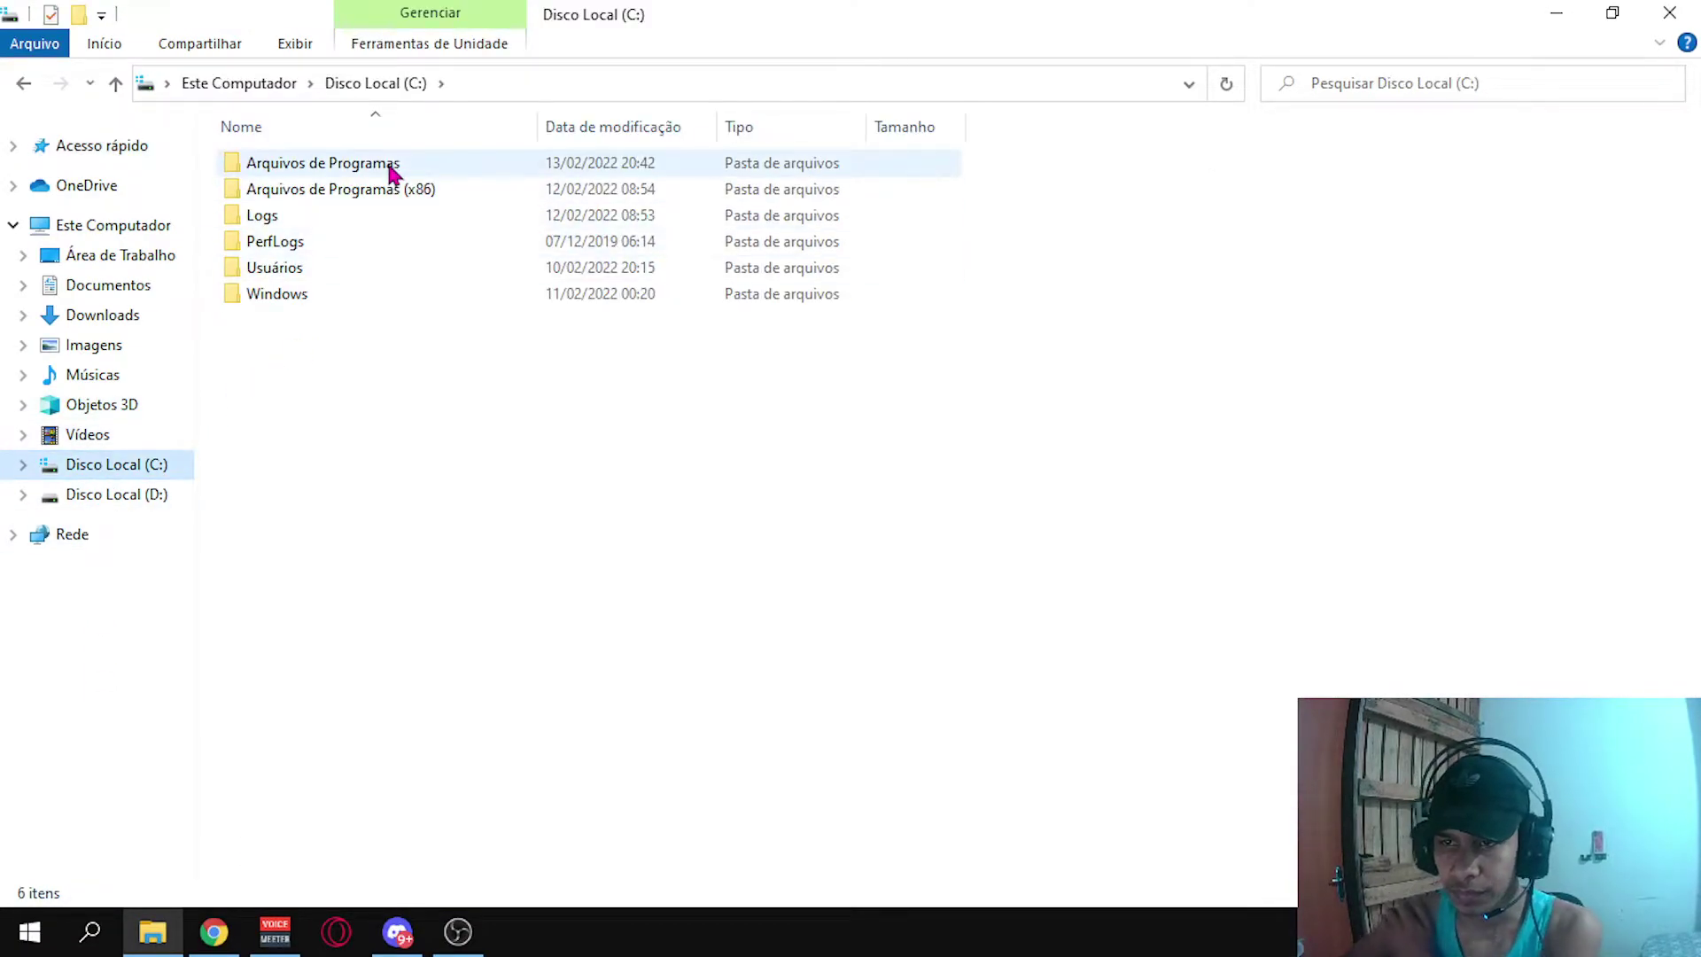
click(133, 287)
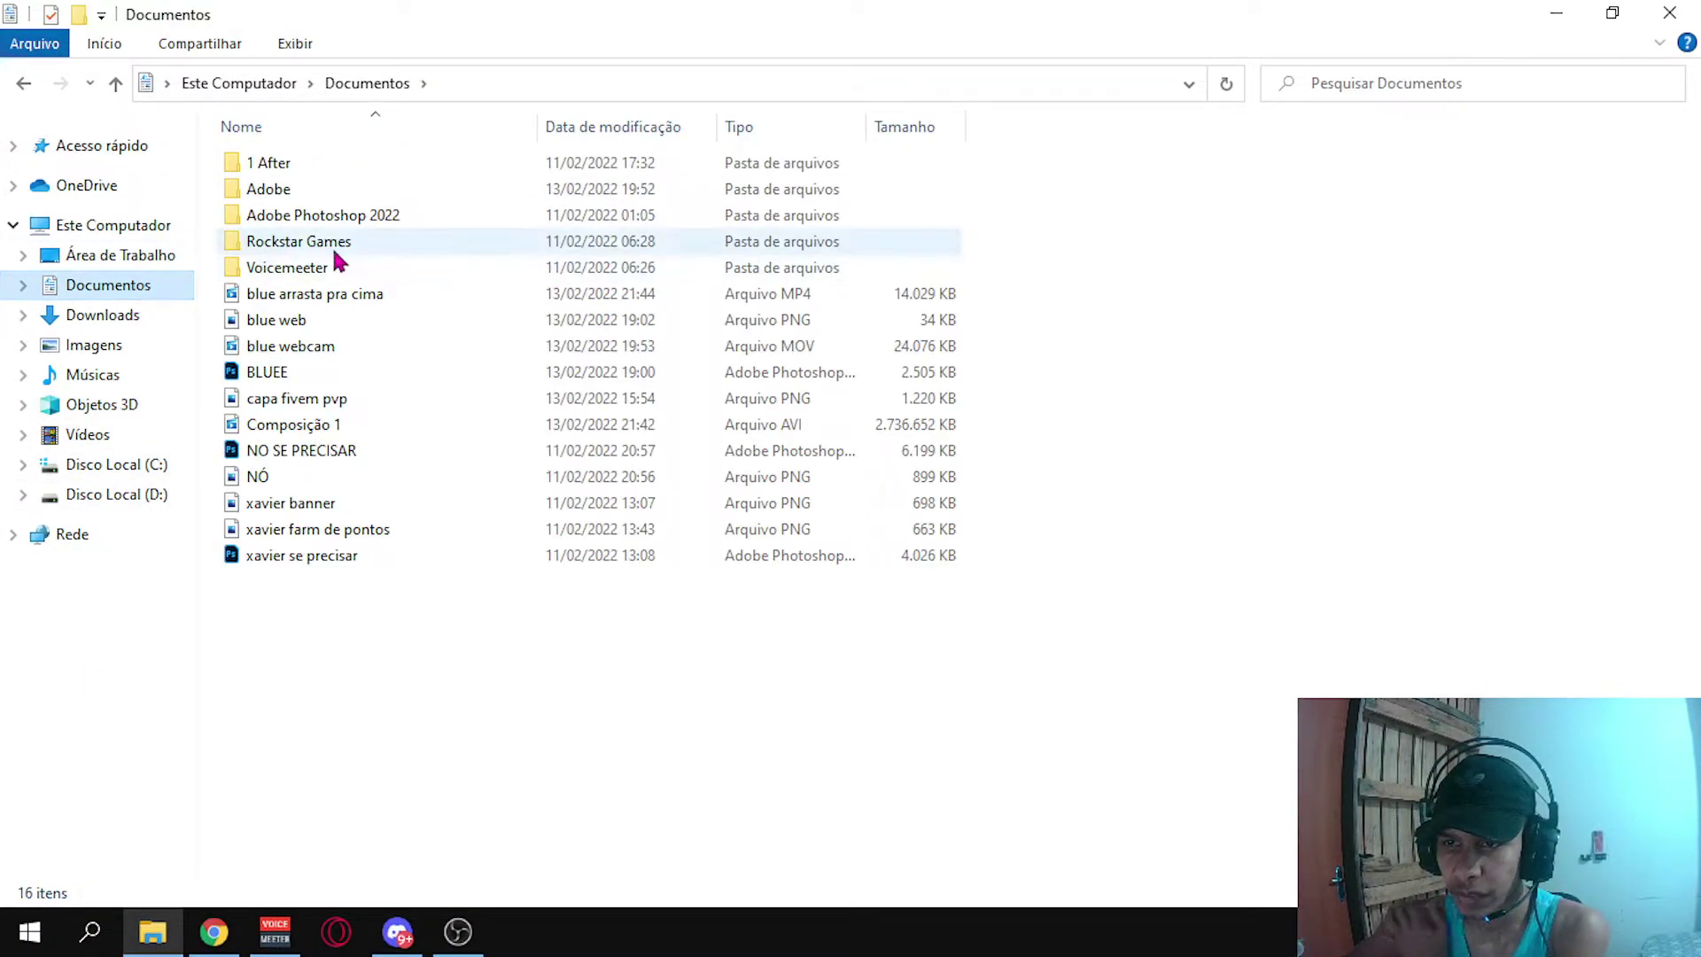
double_click(299, 241)
double_click(289, 169)
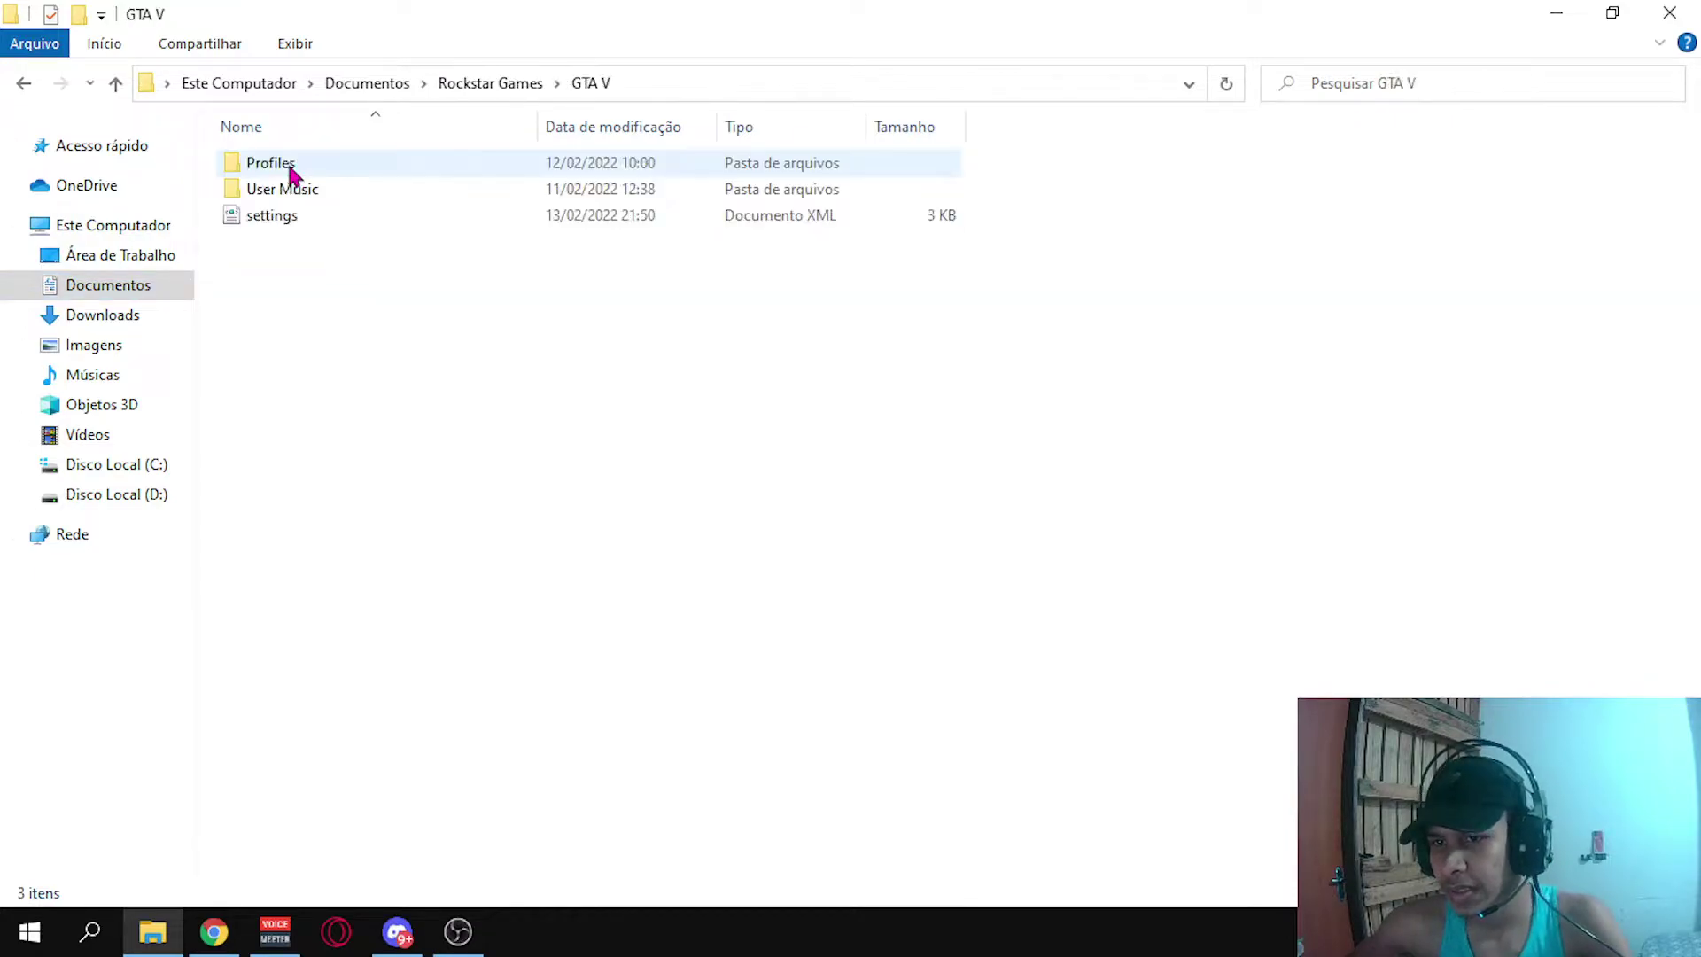
click(298, 216)
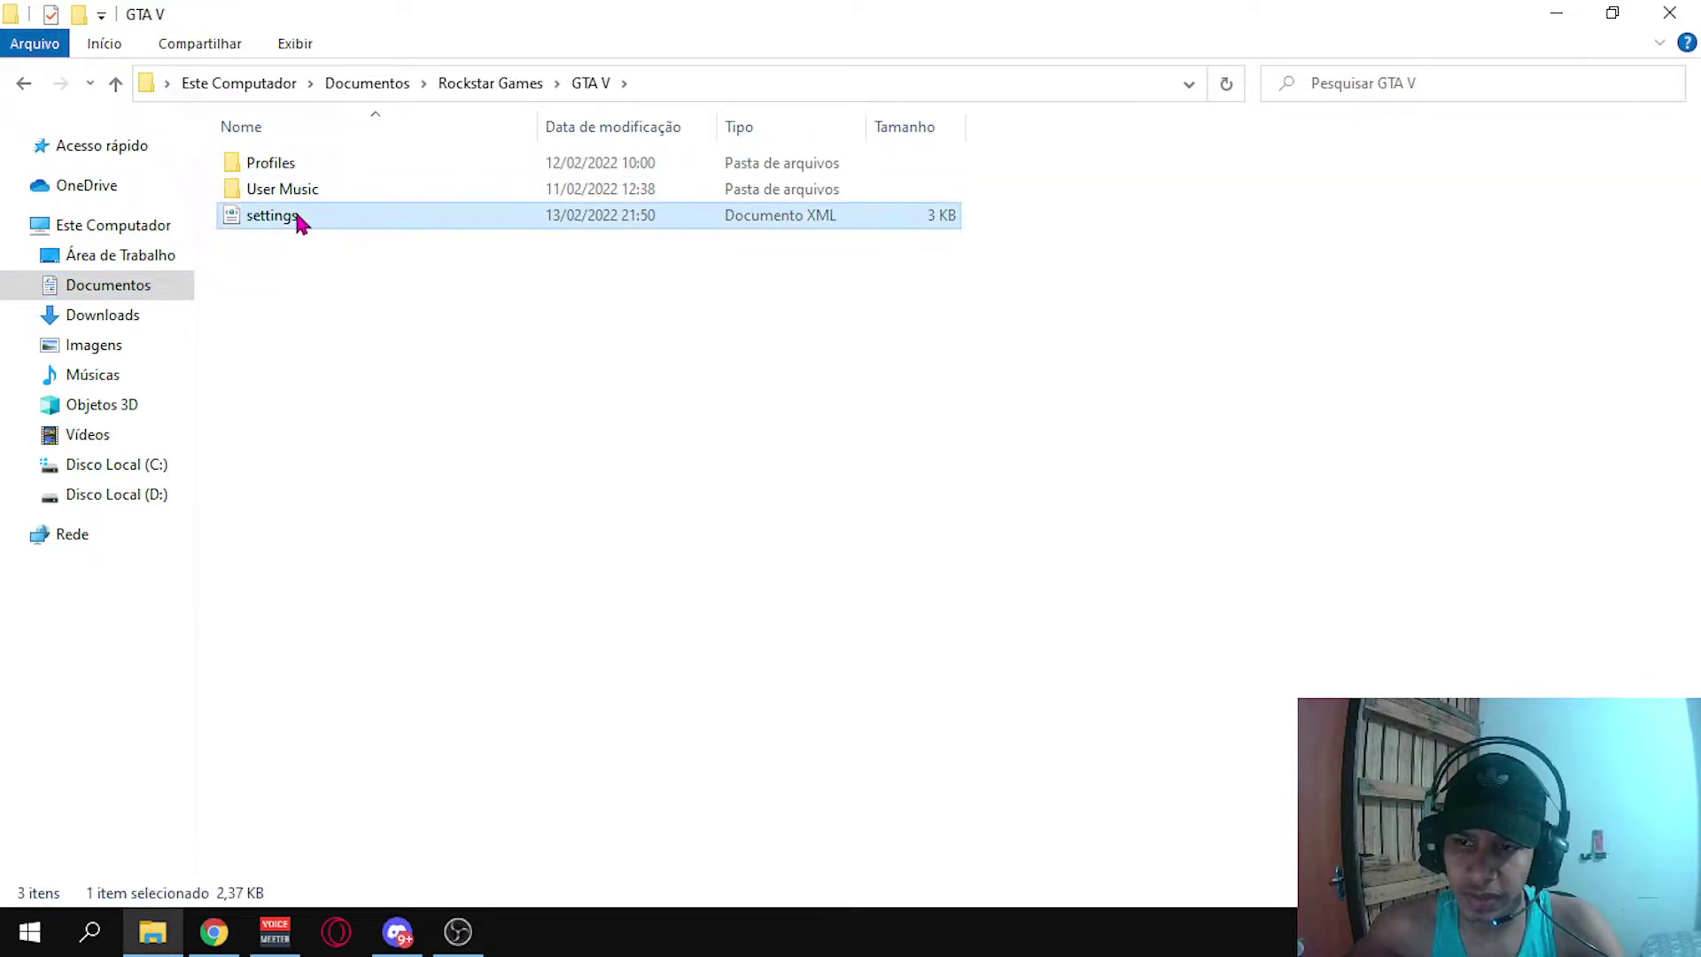
click(294, 432)
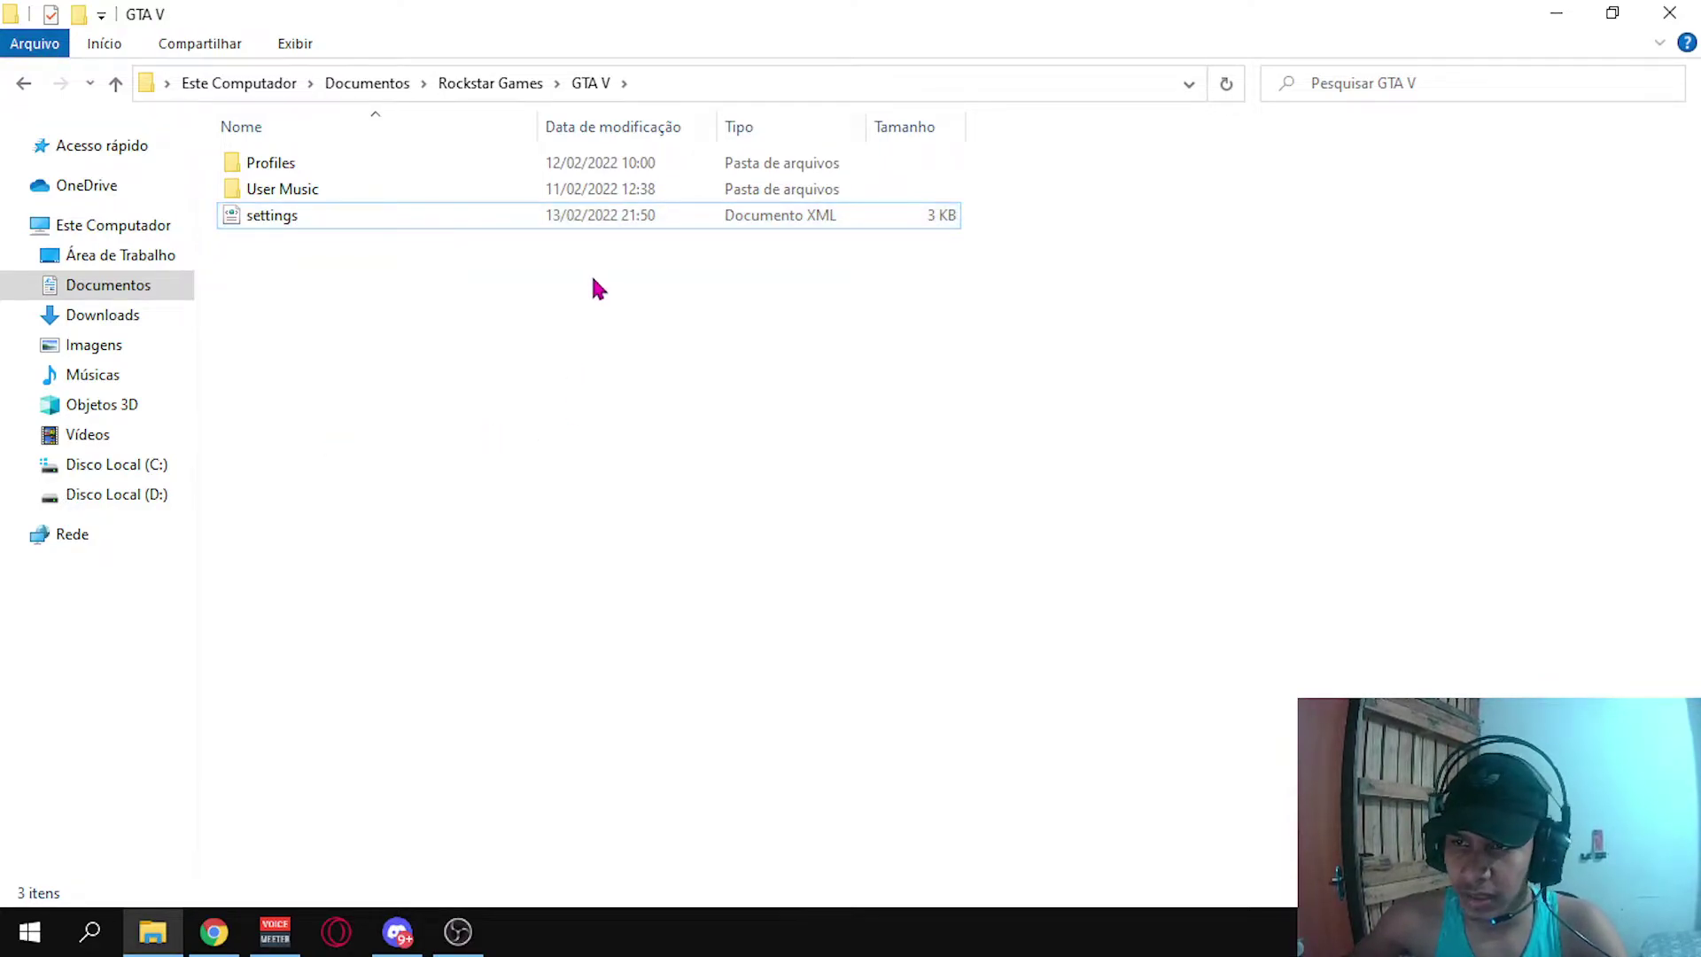
click(1668, 12)
right_click(881, 350)
click(797, 303)
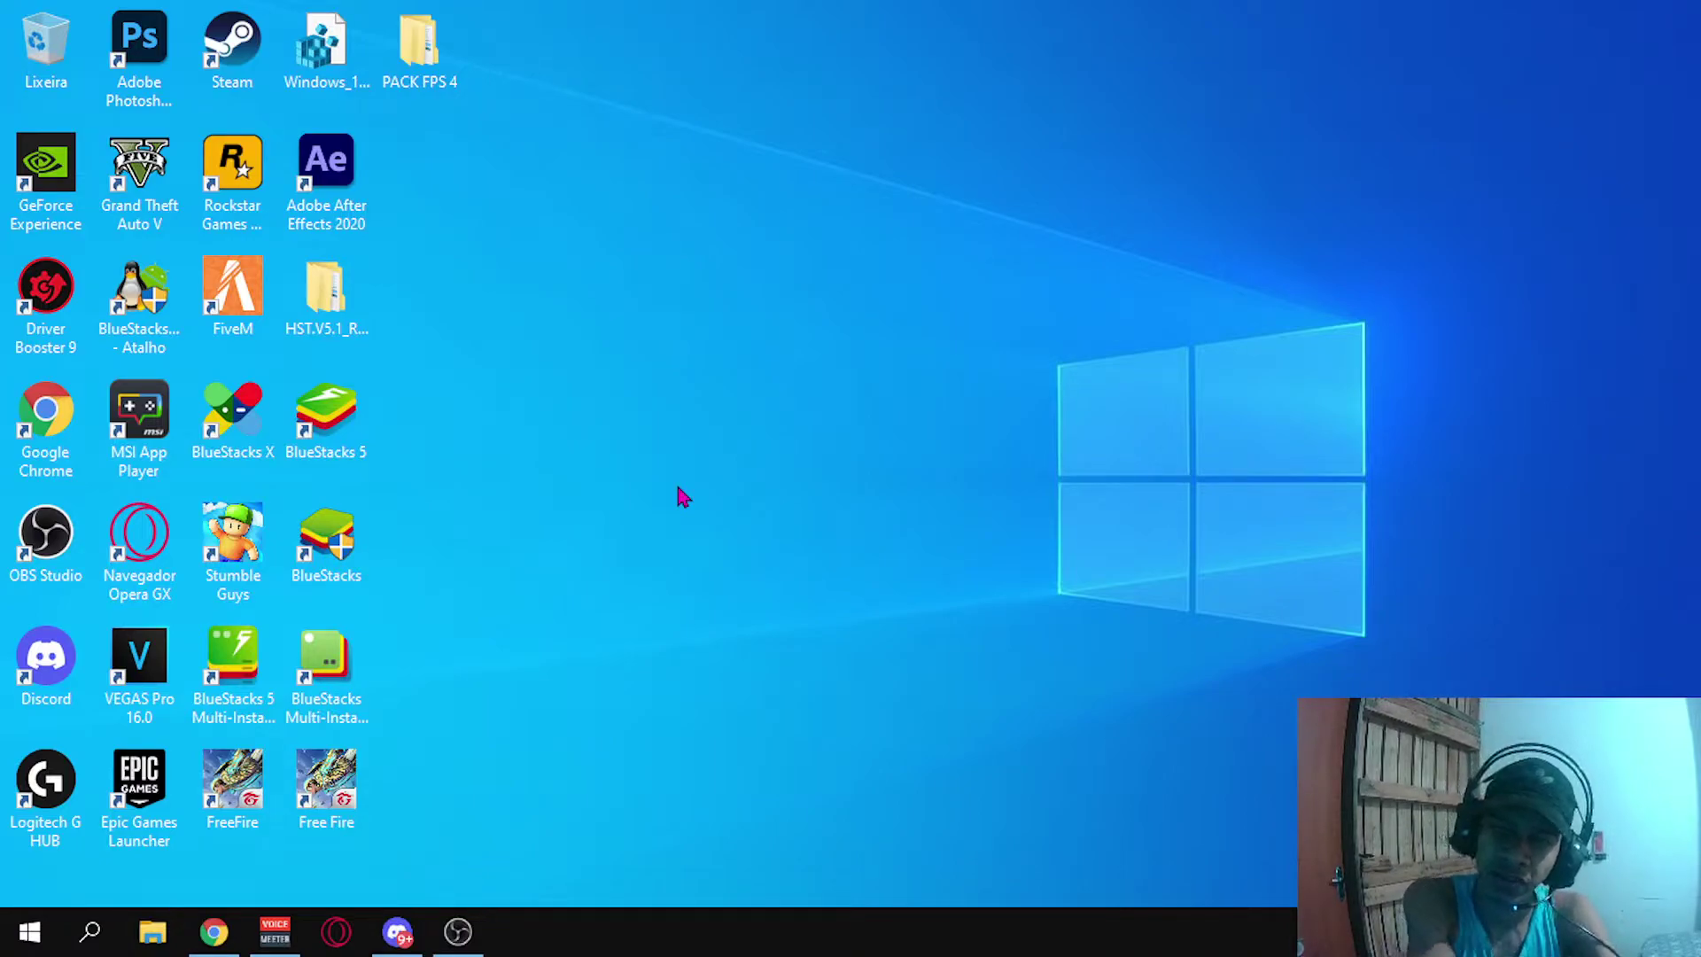
right_click(645, 257)
click(759, 333)
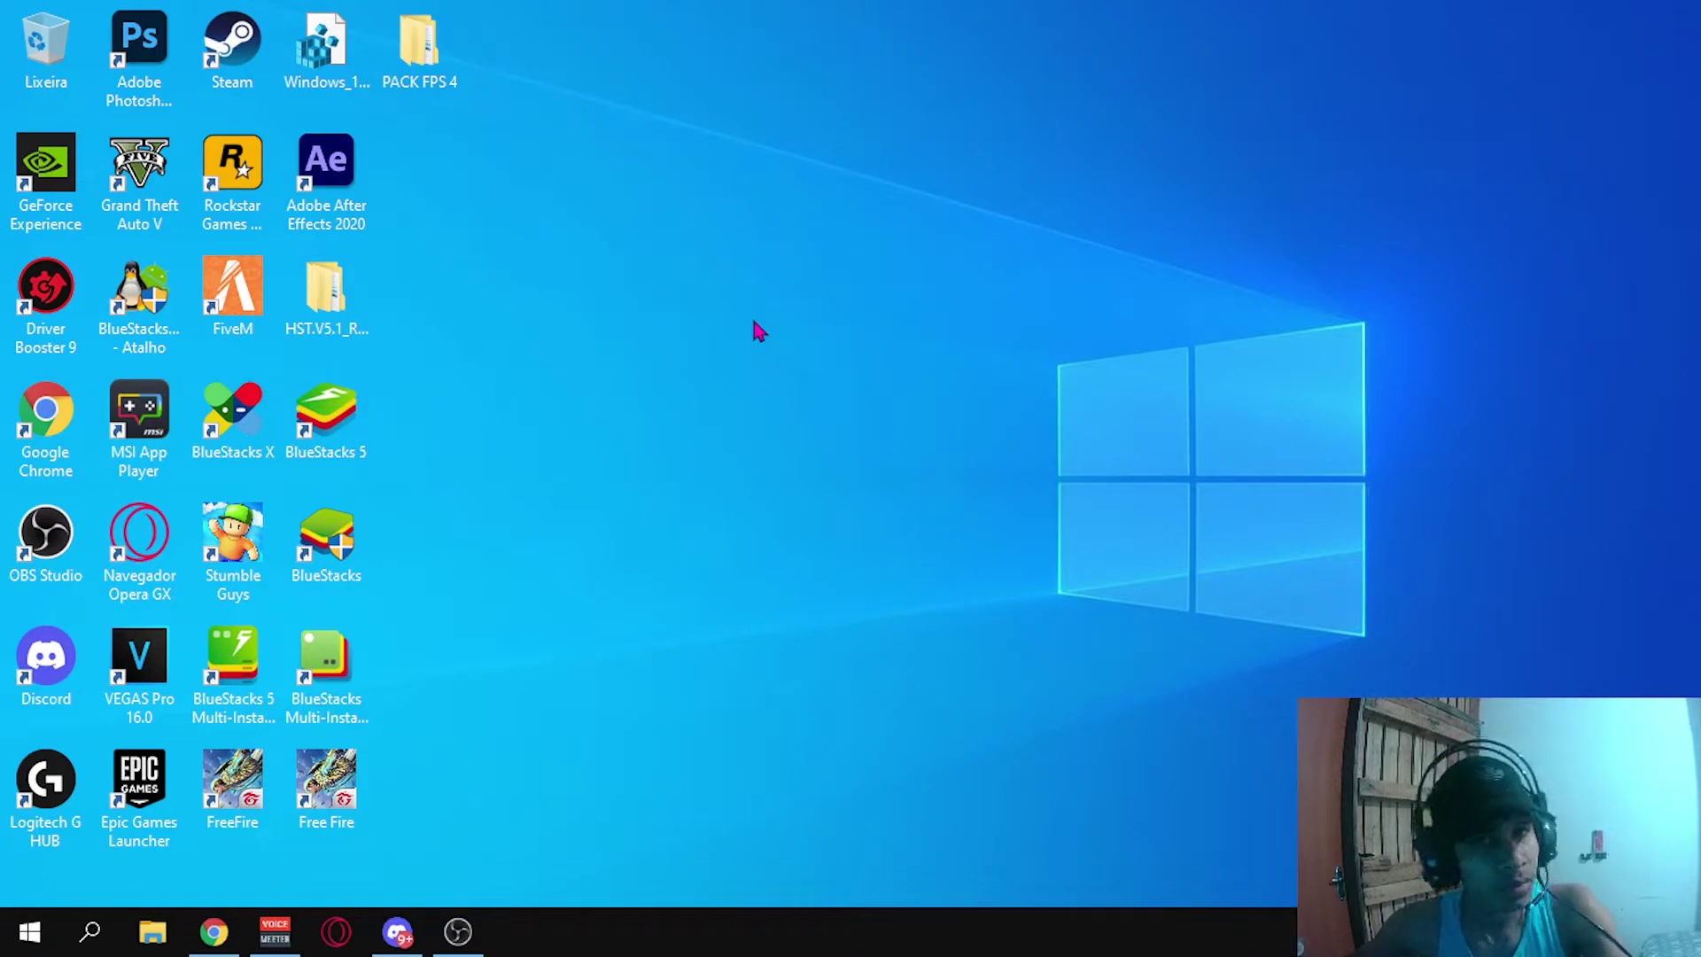
right_click(688, 217)
click(751, 286)
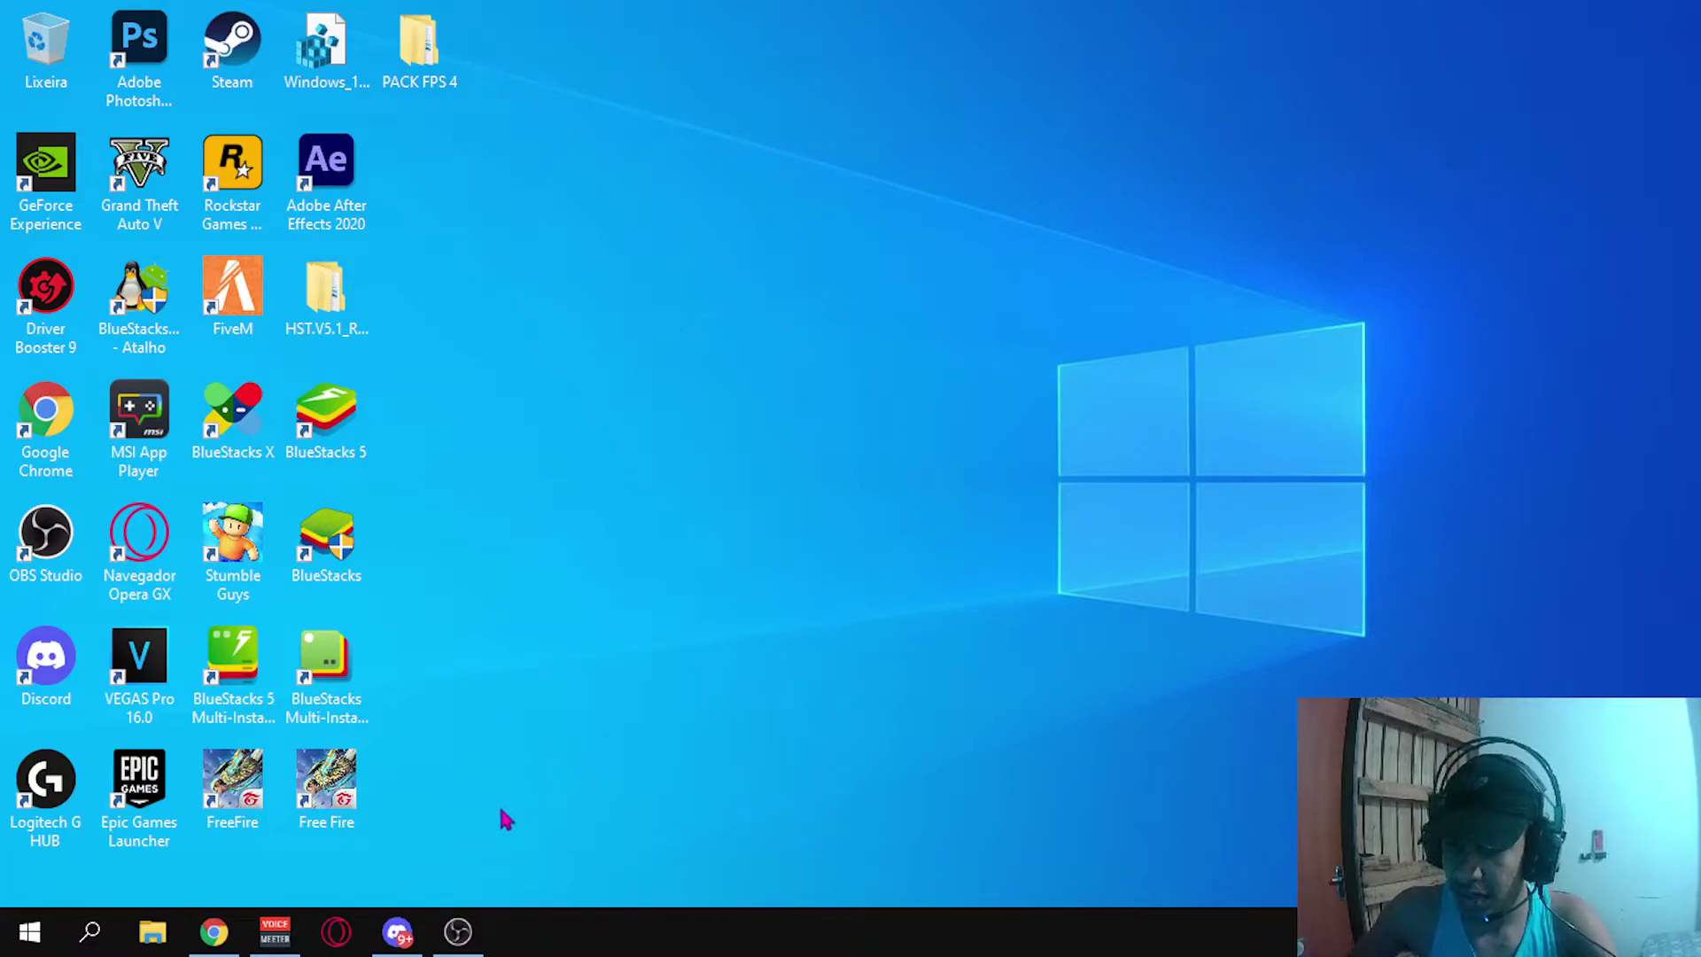
click(458, 931)
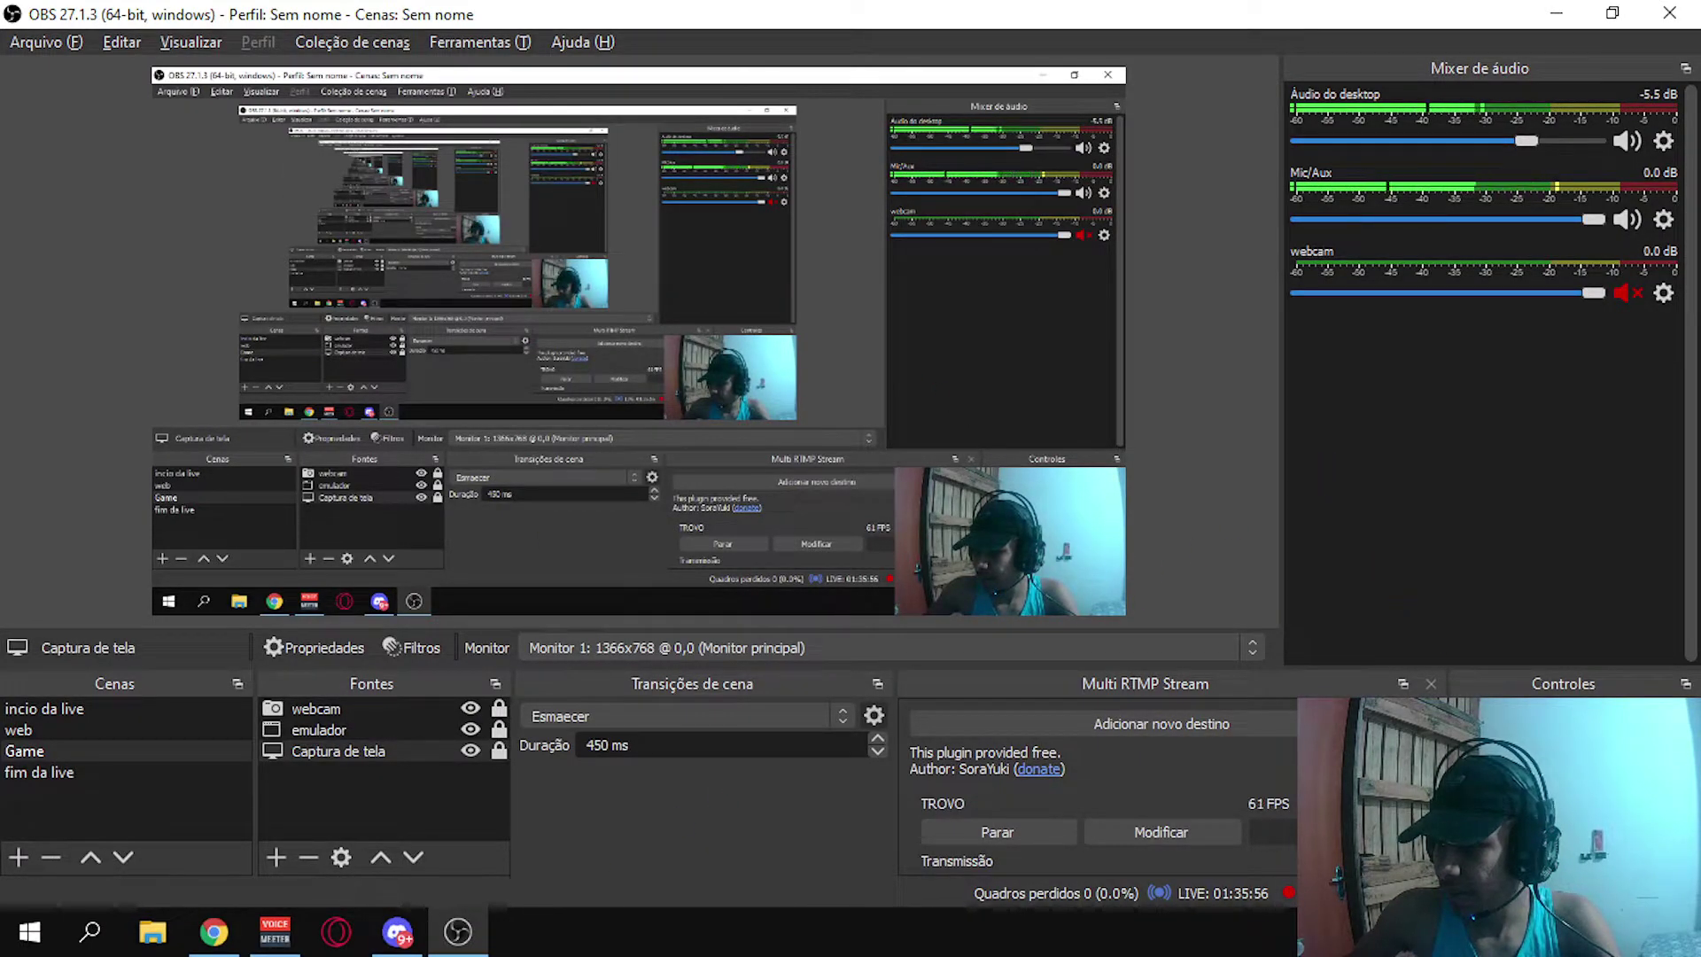
key(super+d)
right_click(1140, 382)
click(1226, 457)
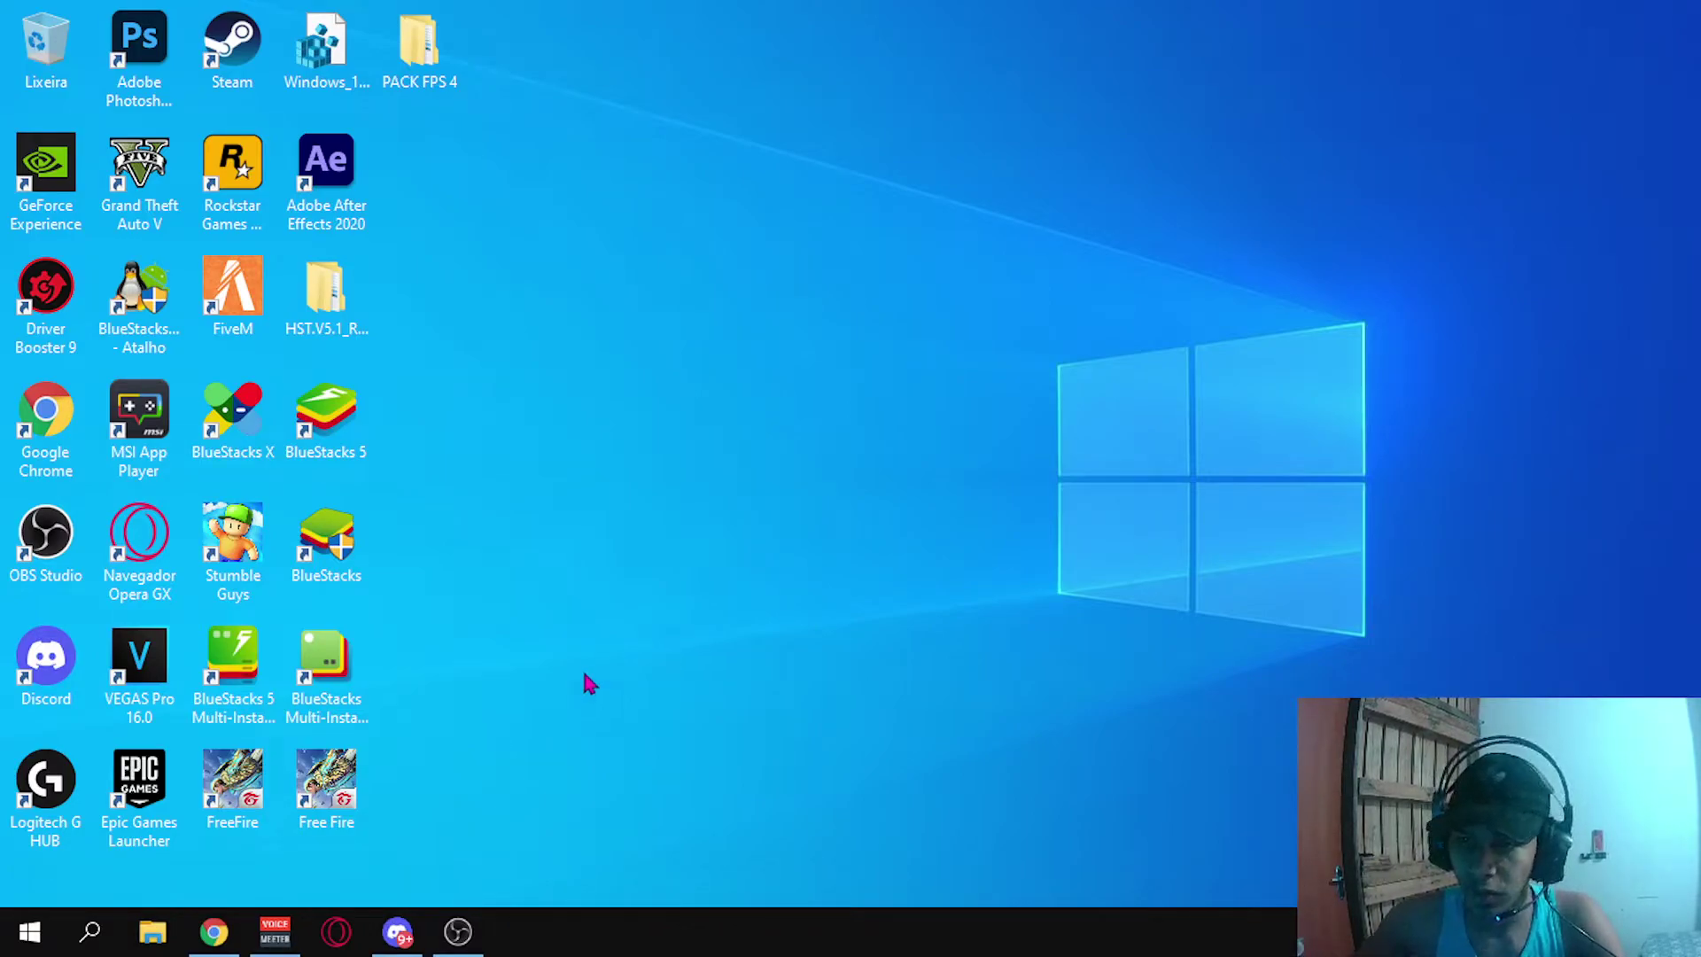
- Run ReShade_Setup_4.9.1 from the Downloads folder and start selecting a game to manage its ReShade installation
click(153, 931)
click(146, 291)
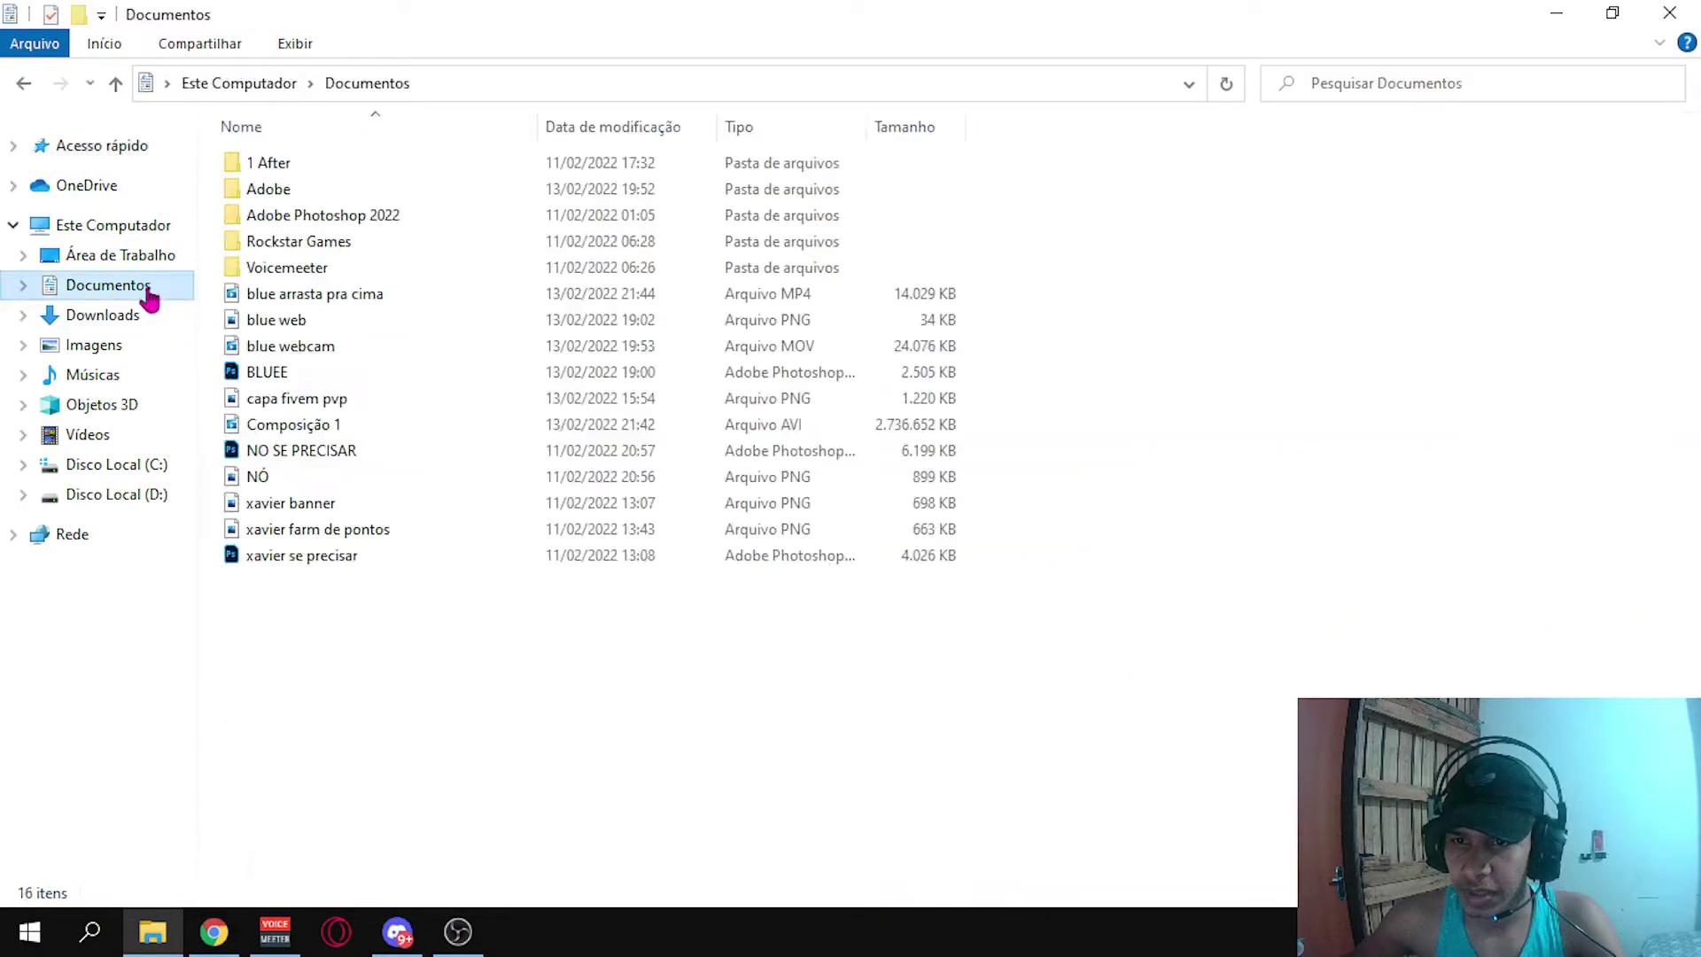
click(106, 315)
click(372, 201)
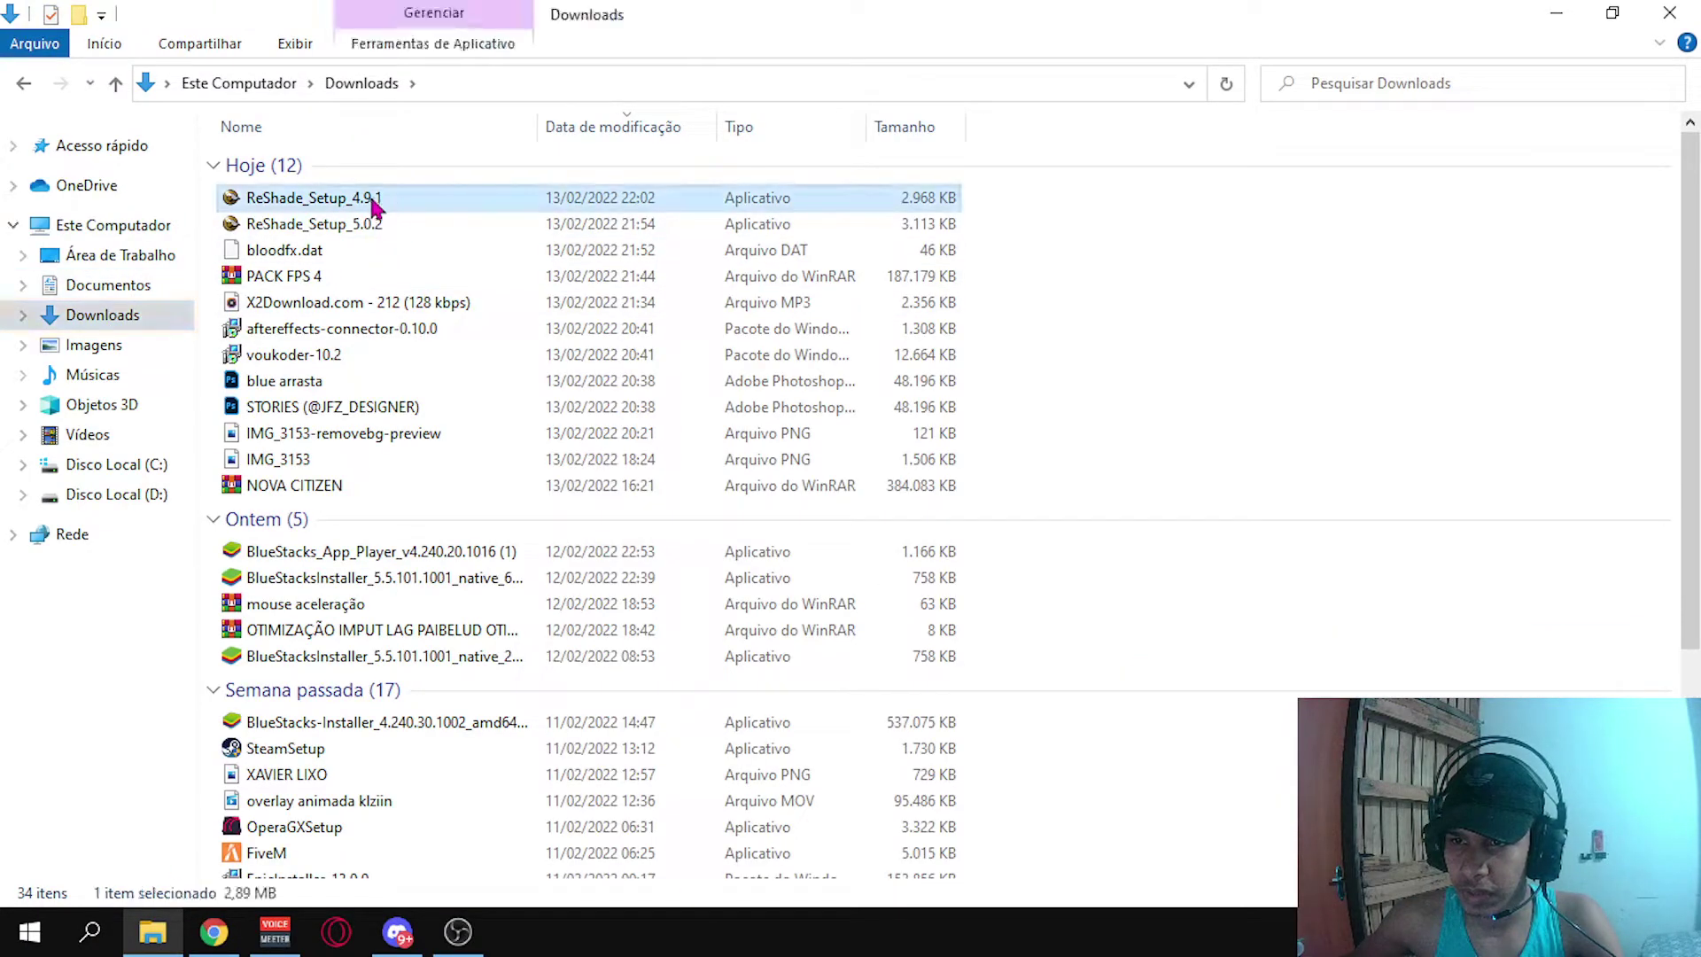
double_click(372, 200)
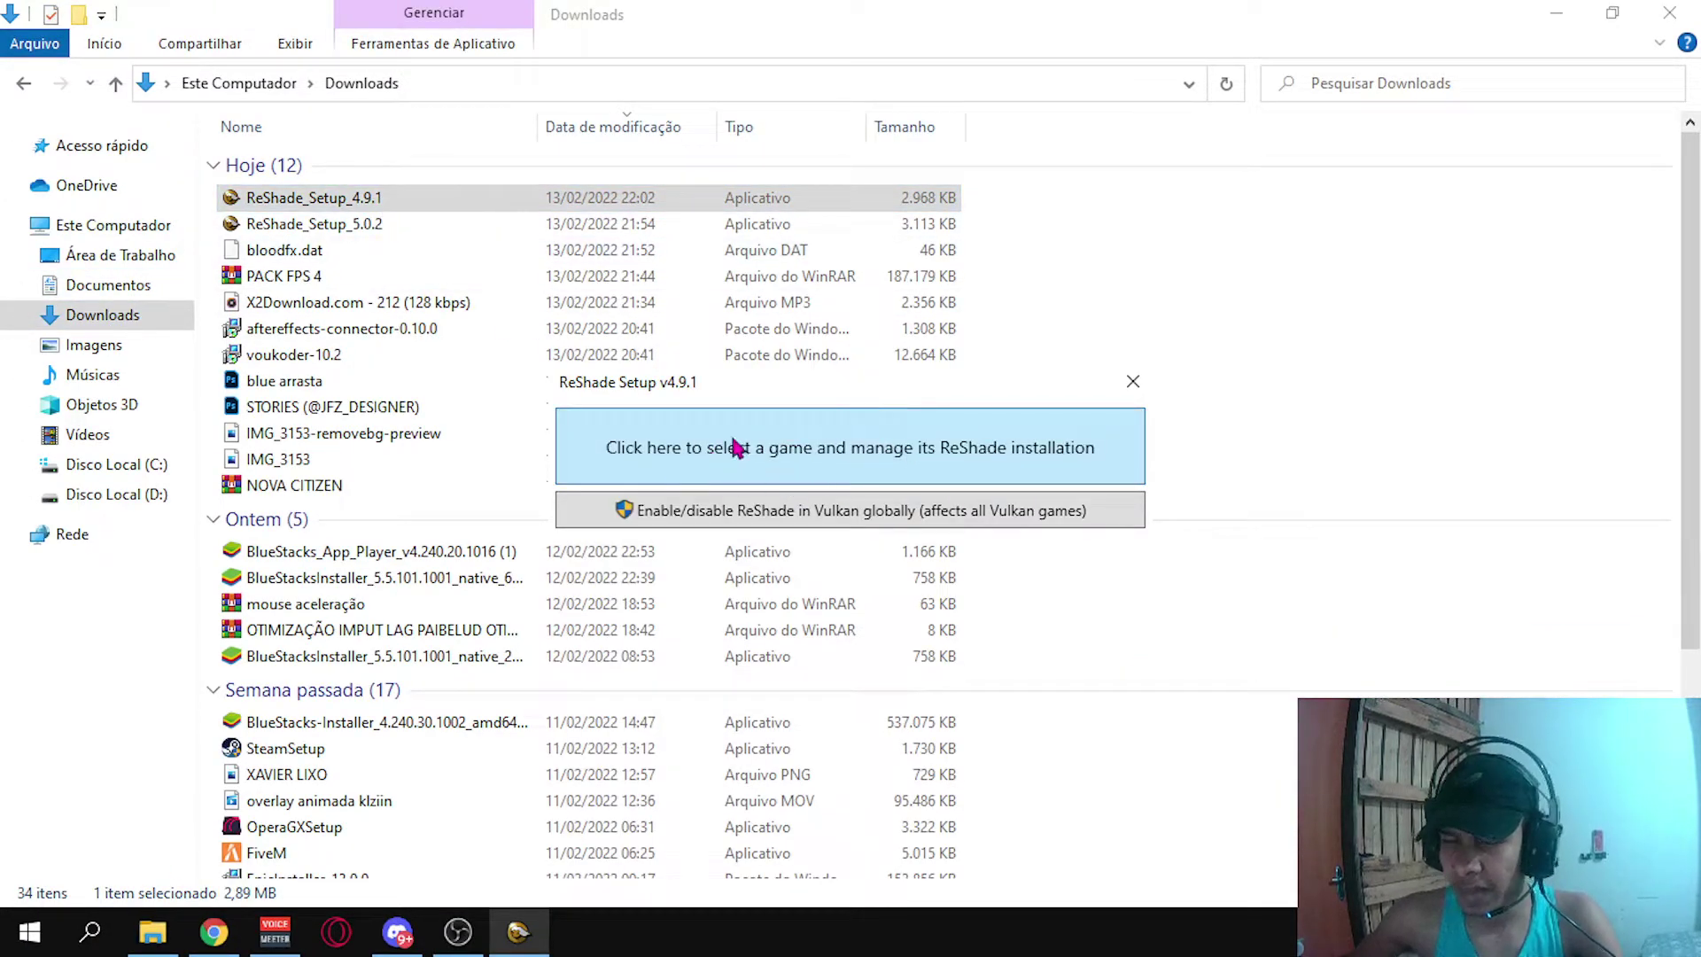
click(832, 448)
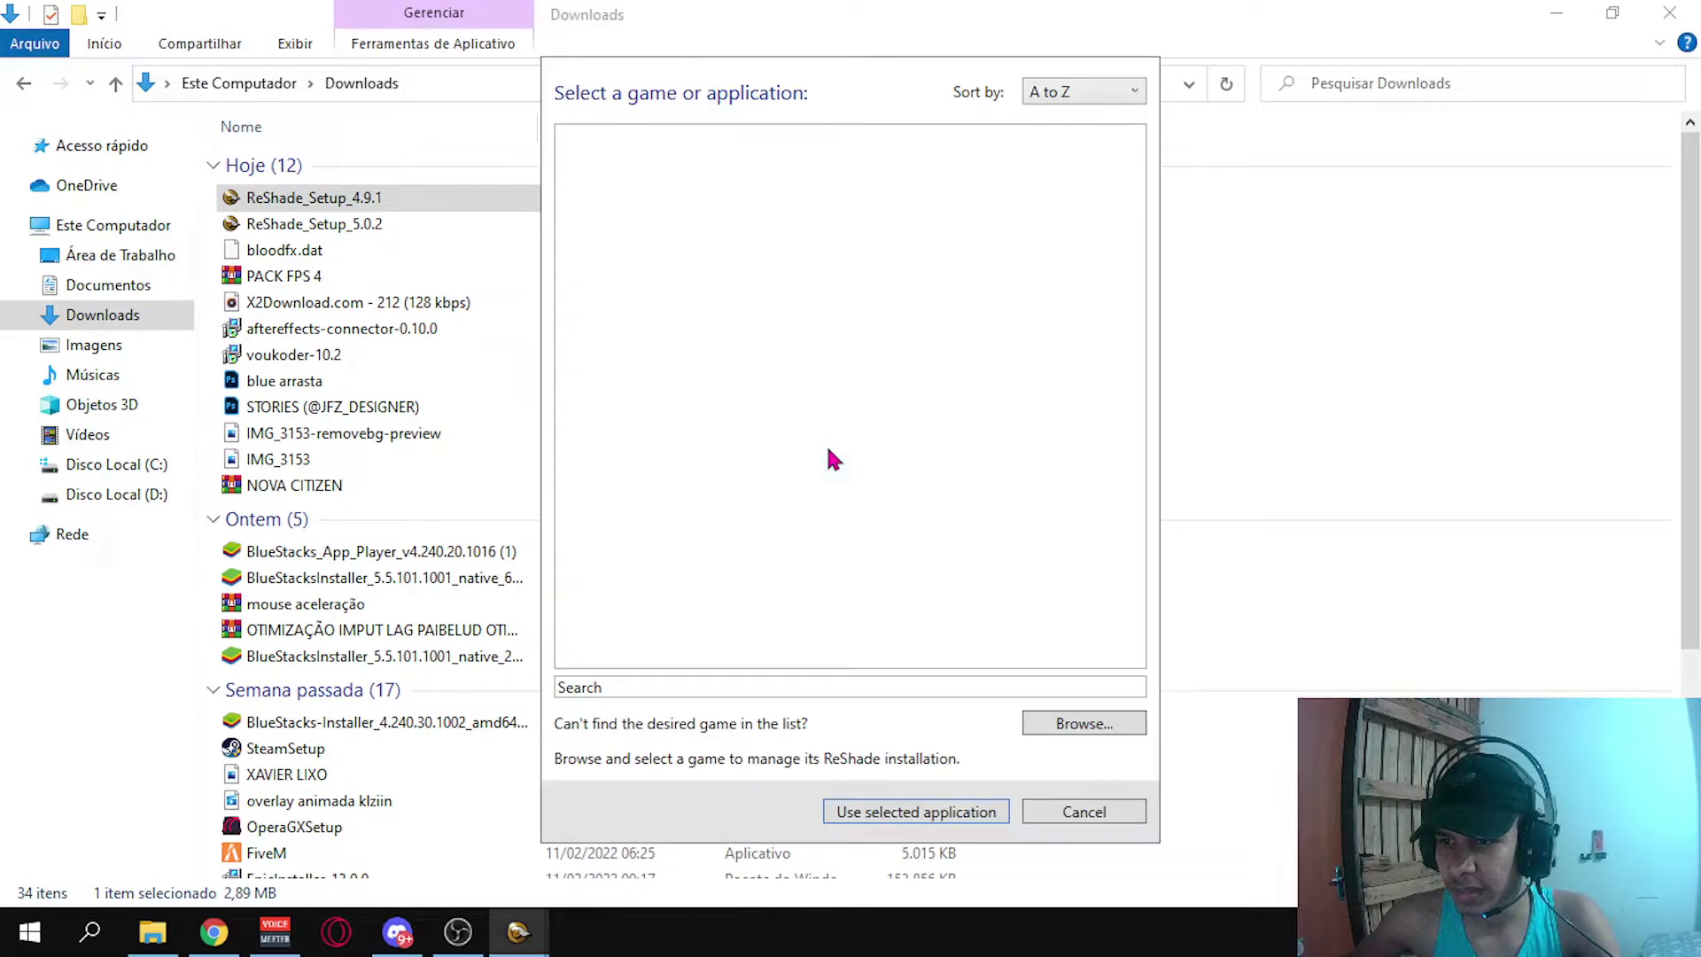
- Browse to the GTAV folder on Disco Local (D:), choose the GTA5 application, and close the ReShade setup and Downloads windows
click(1083, 722)
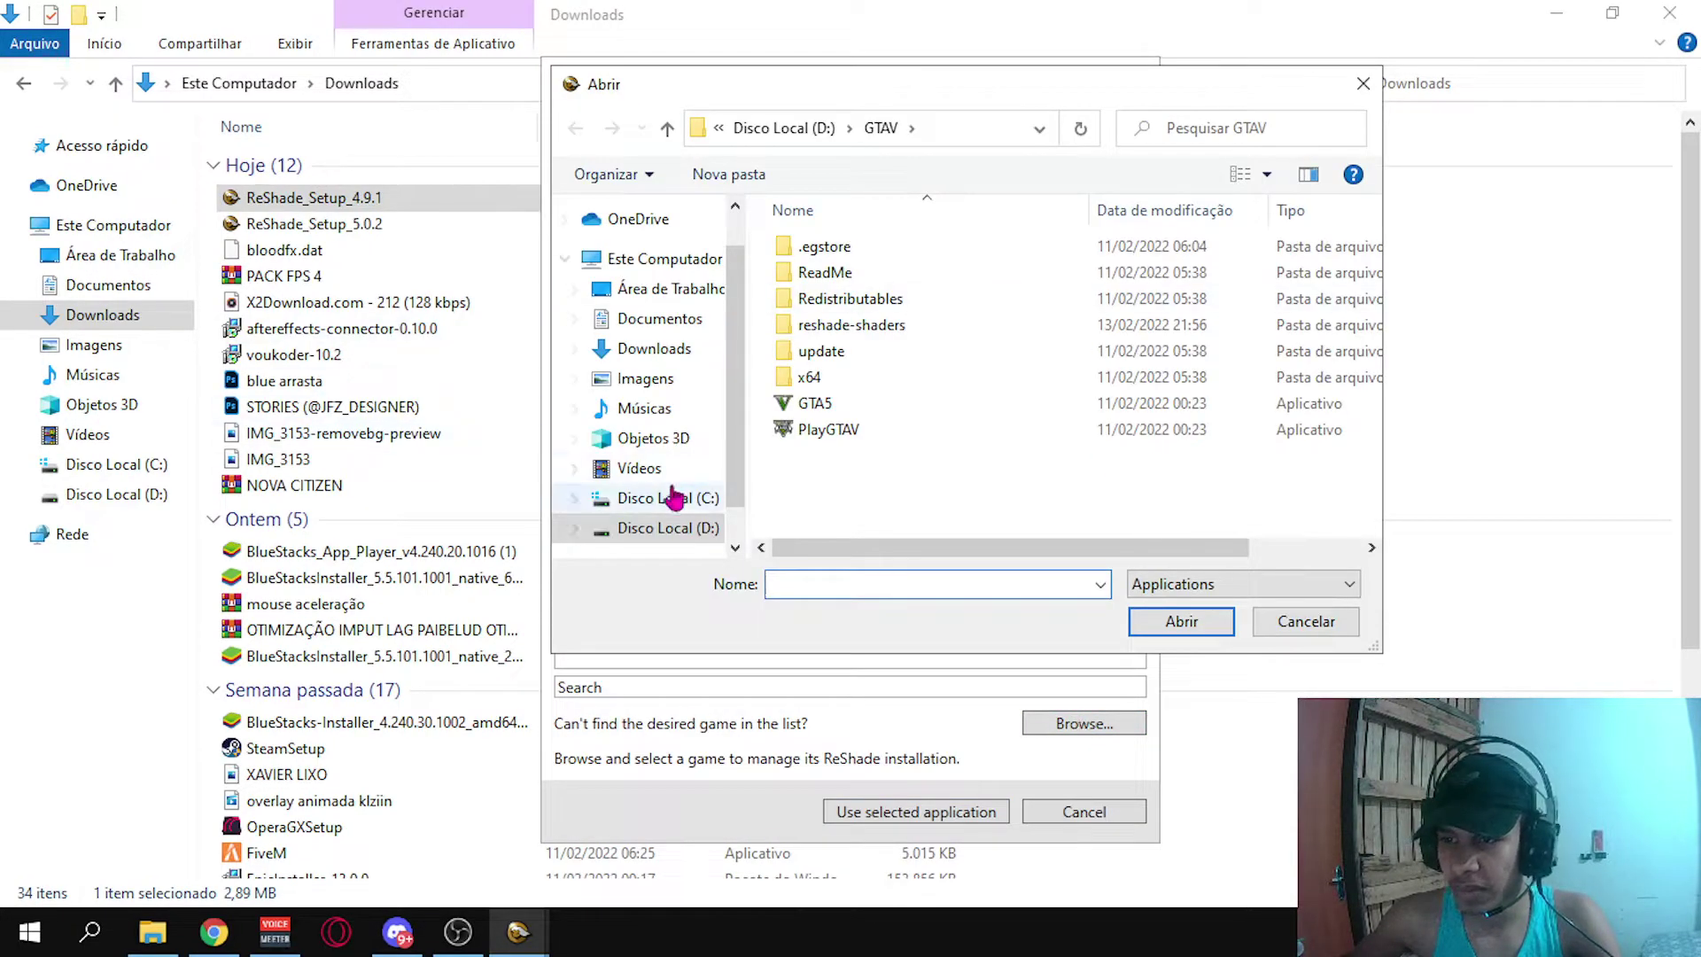
click(660, 527)
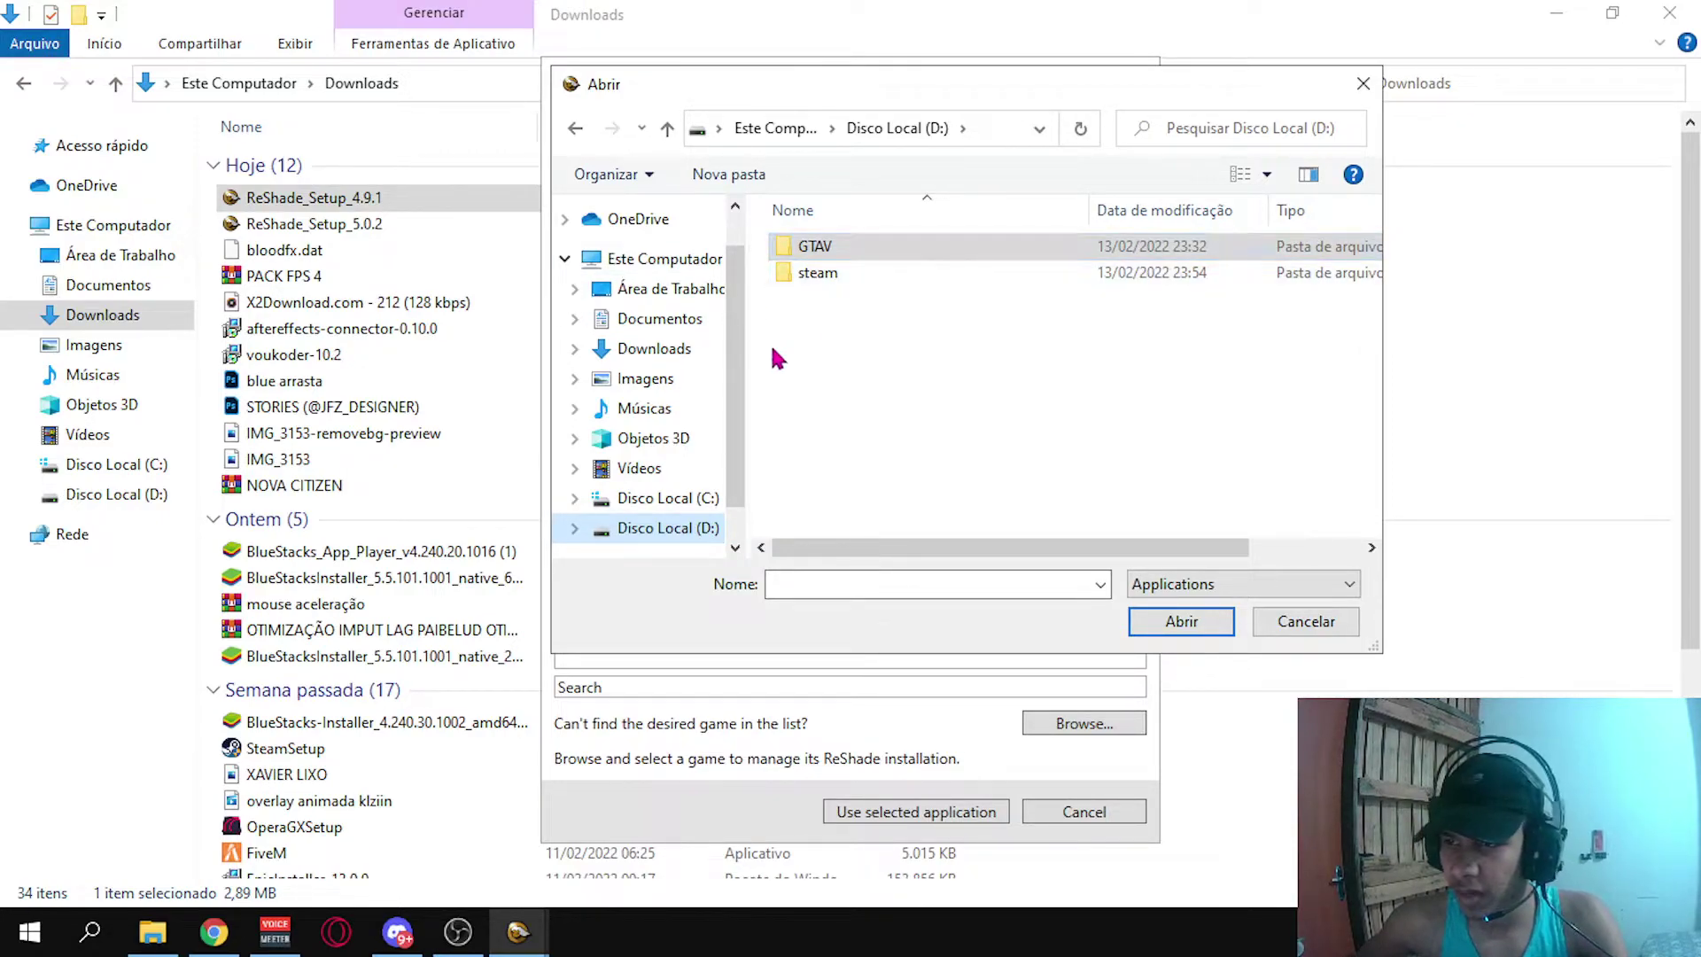
click(577, 130)
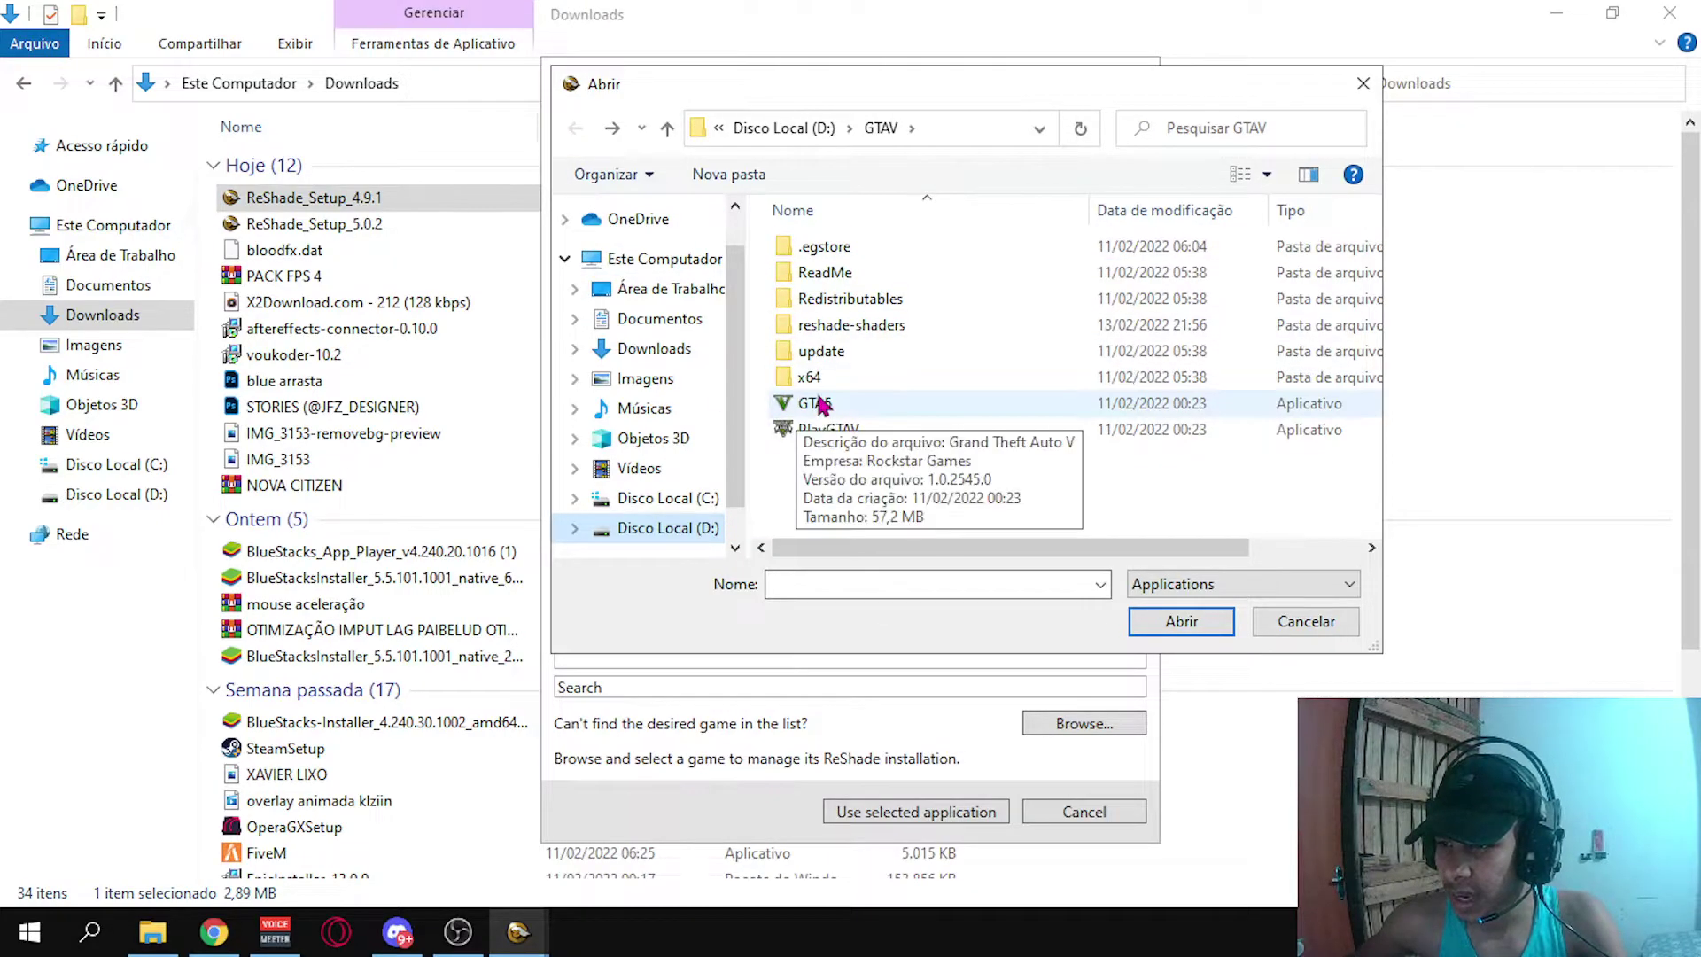
click(853, 412)
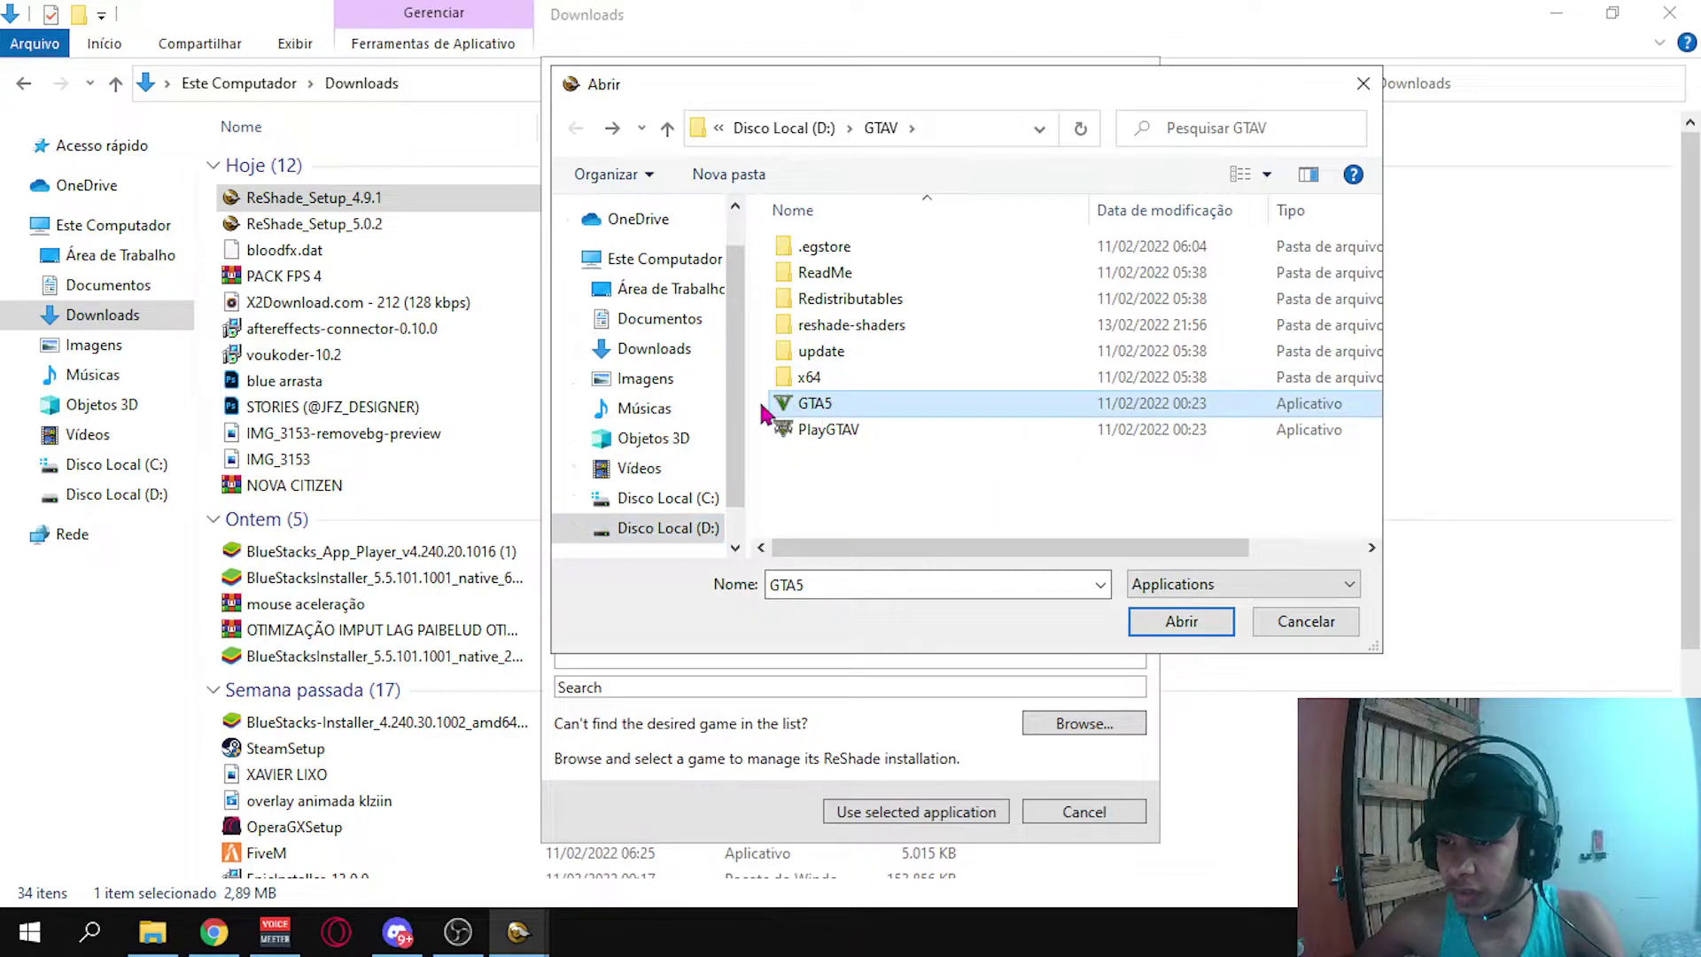
click(1222, 629)
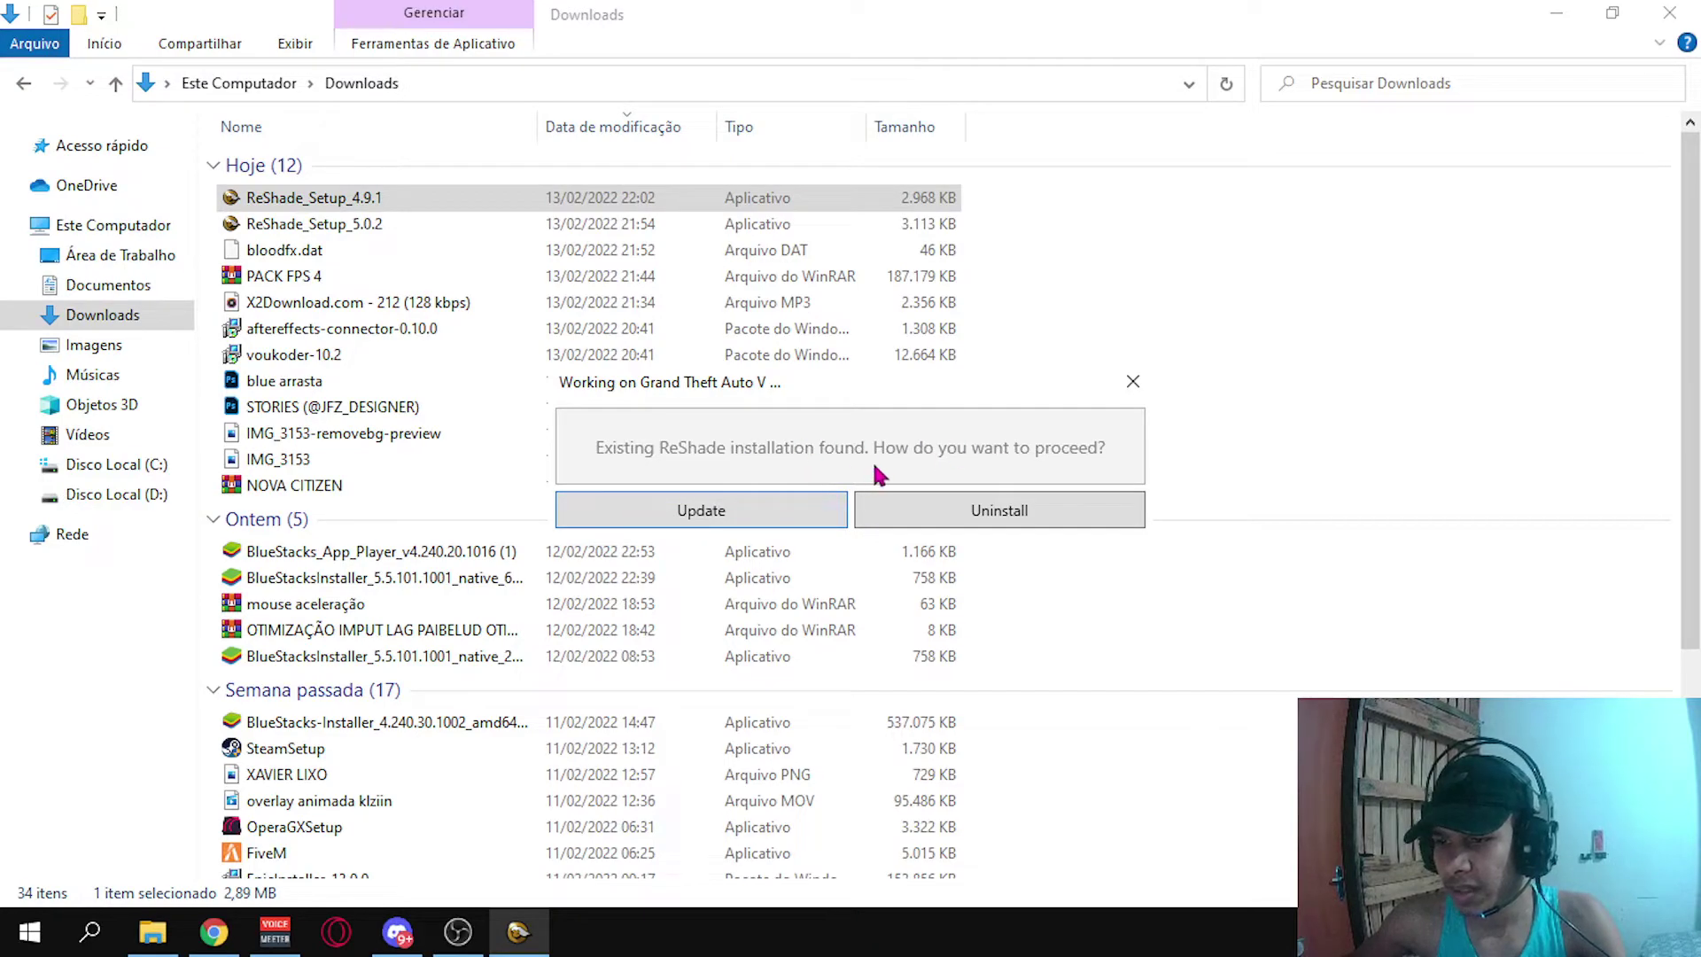
click(1132, 382)
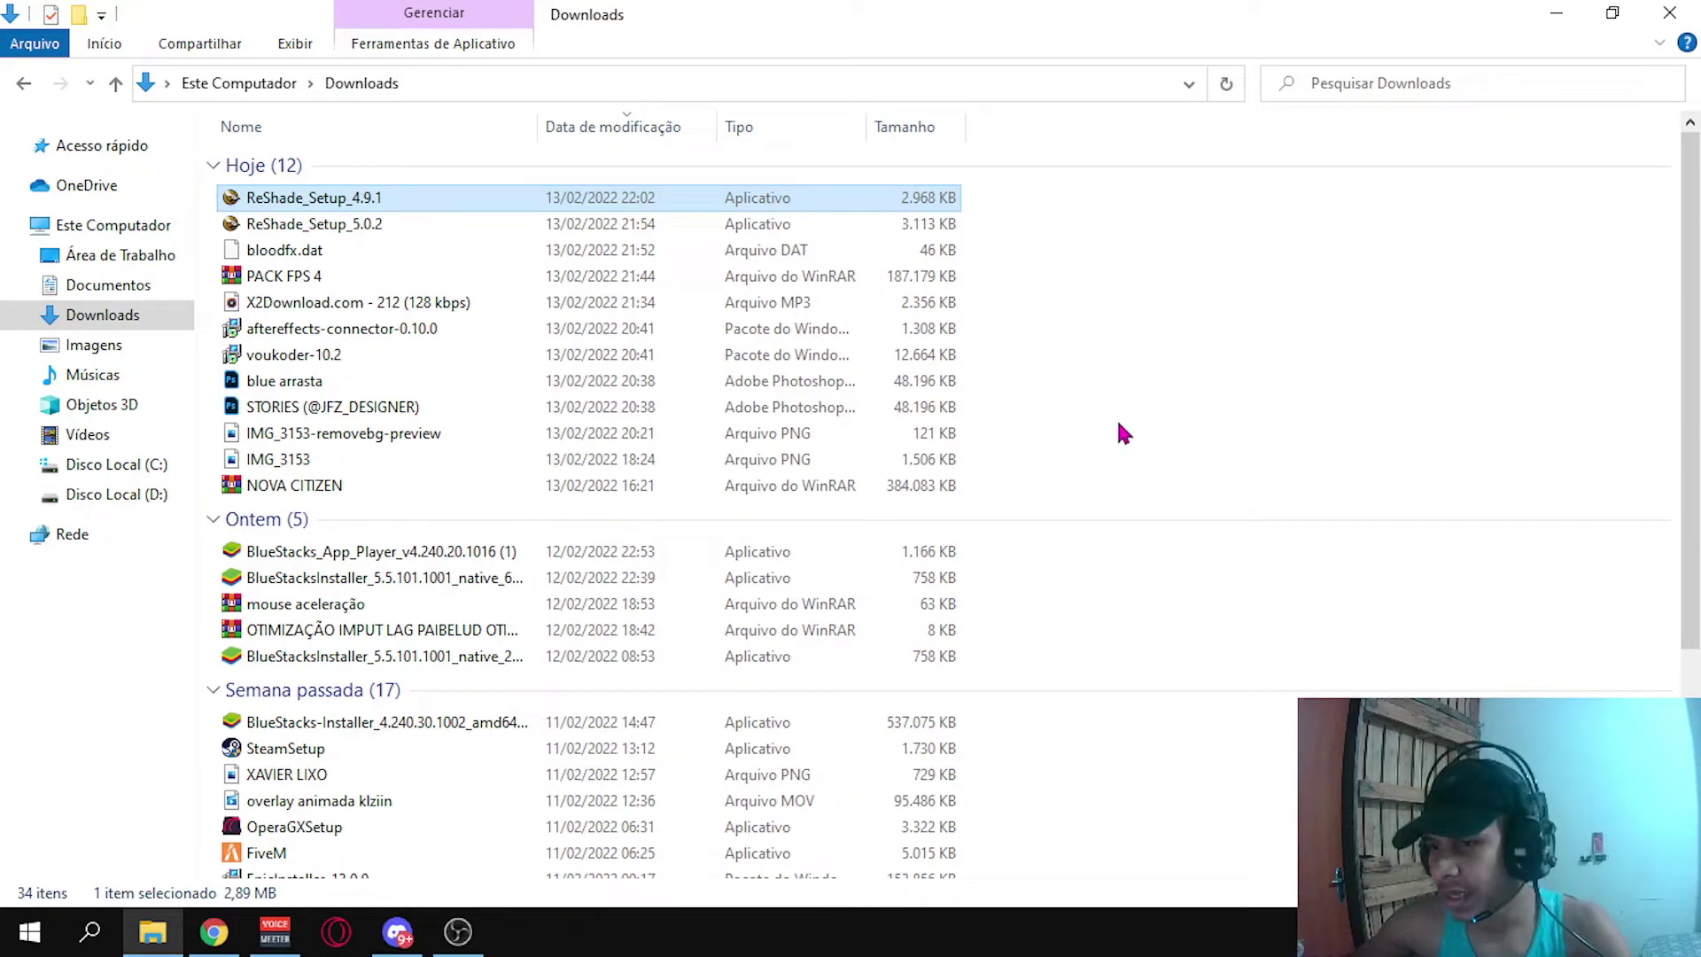
click(1668, 12)
right_click(778, 115)
click(868, 188)
click(153, 932)
click(1669, 12)
- Open the innermost folder of PACK FPS 4 on the desktop, point out the Colorfull_3 preset file, and close the window
double_click(425, 37)
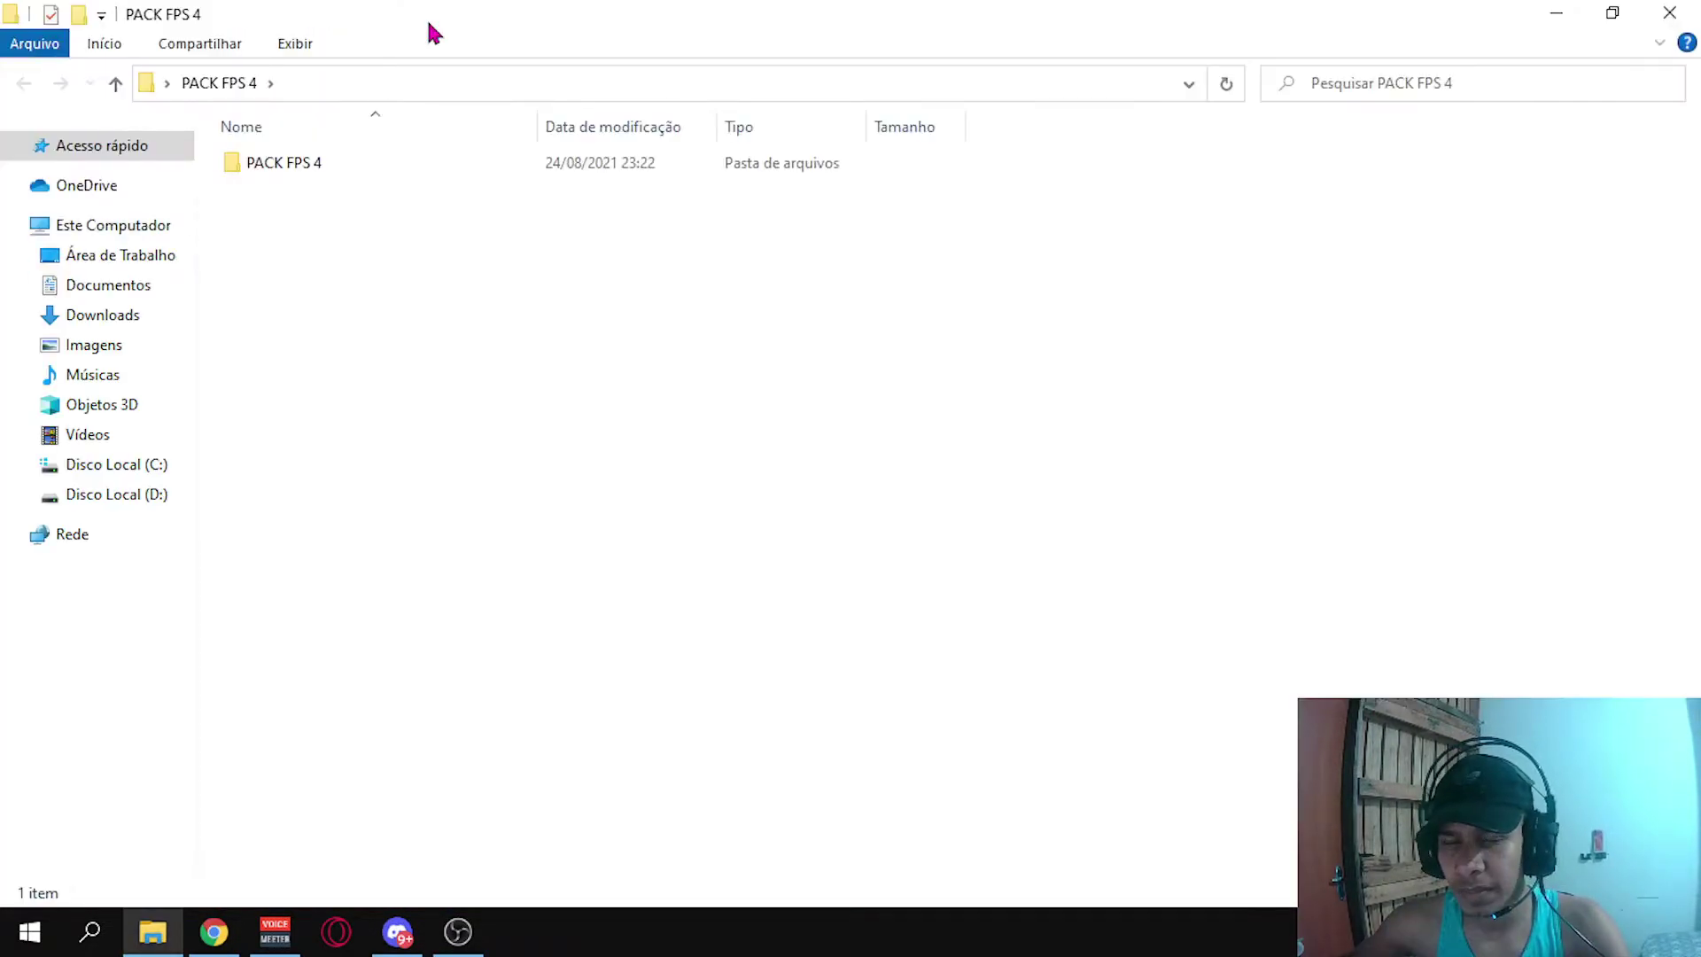
double_click(336, 174)
double_click(337, 168)
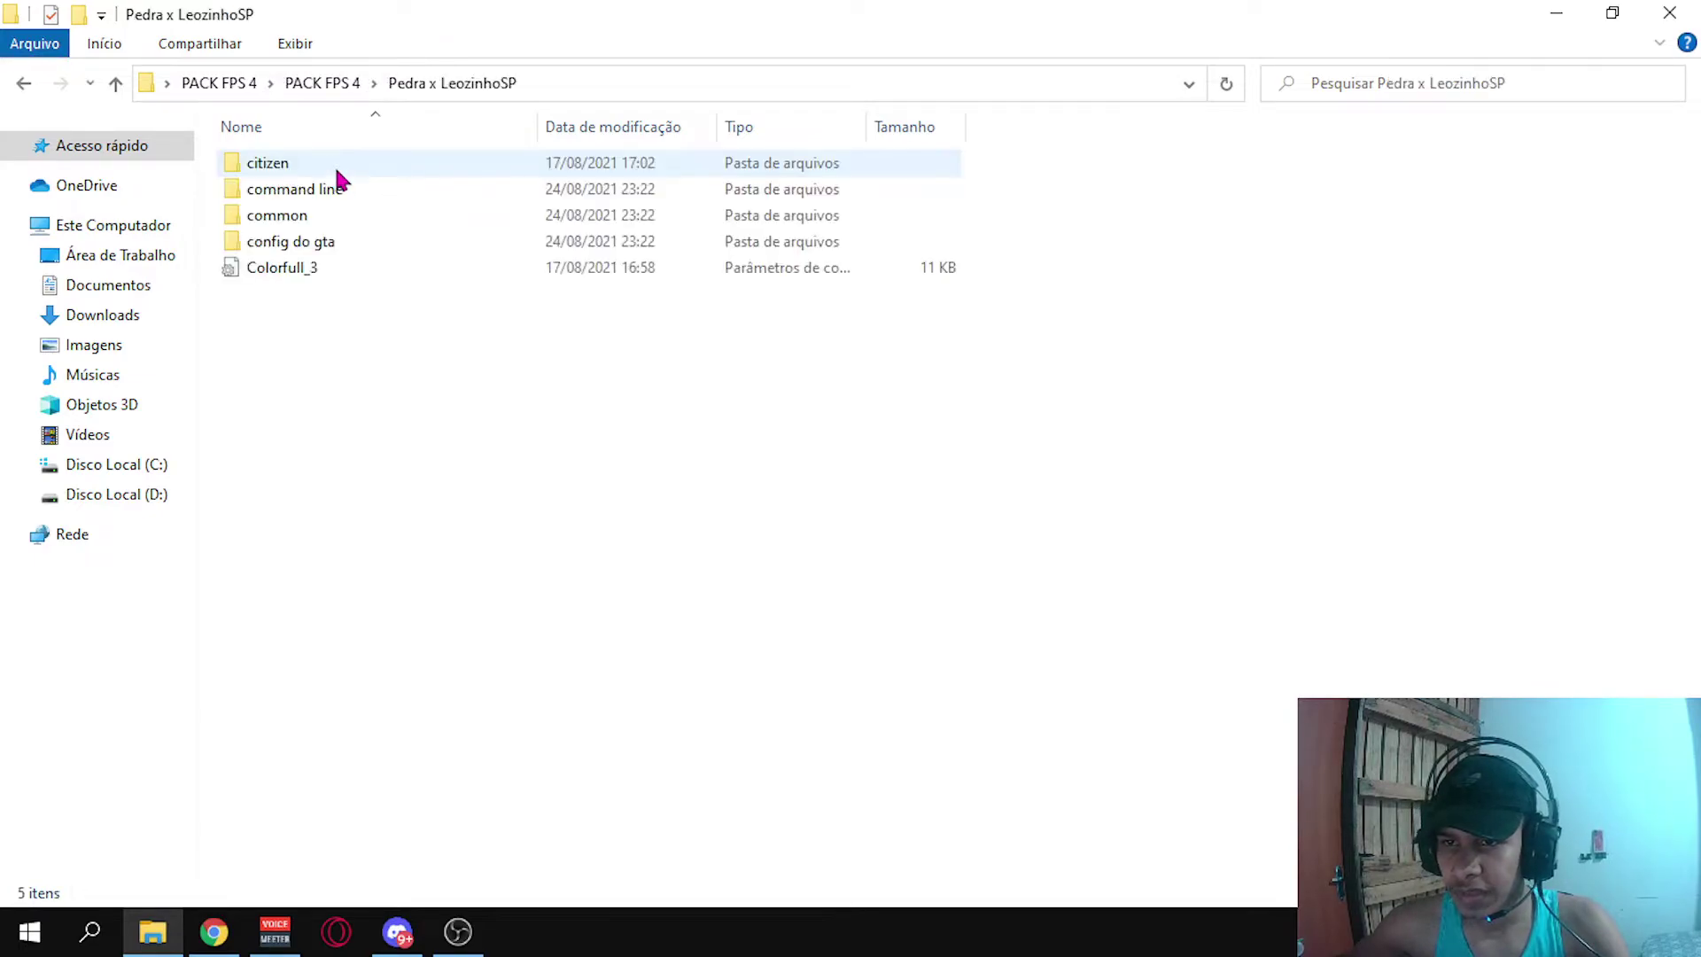
click(280, 270)
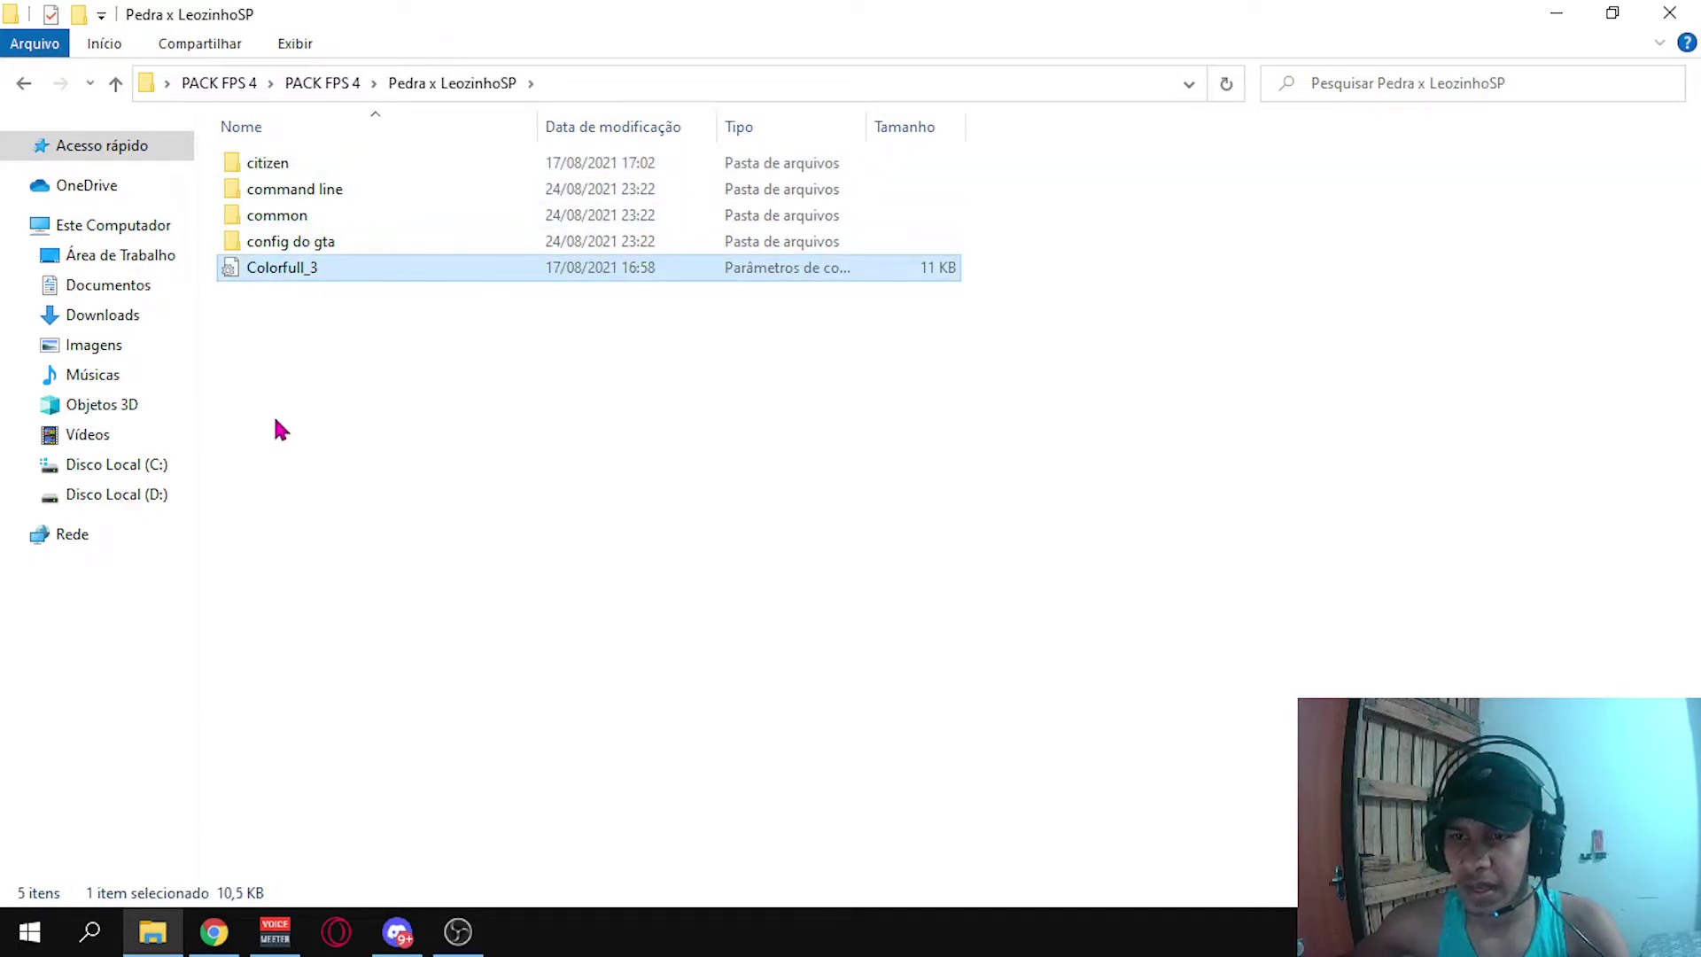
click(418, 430)
click(278, 277)
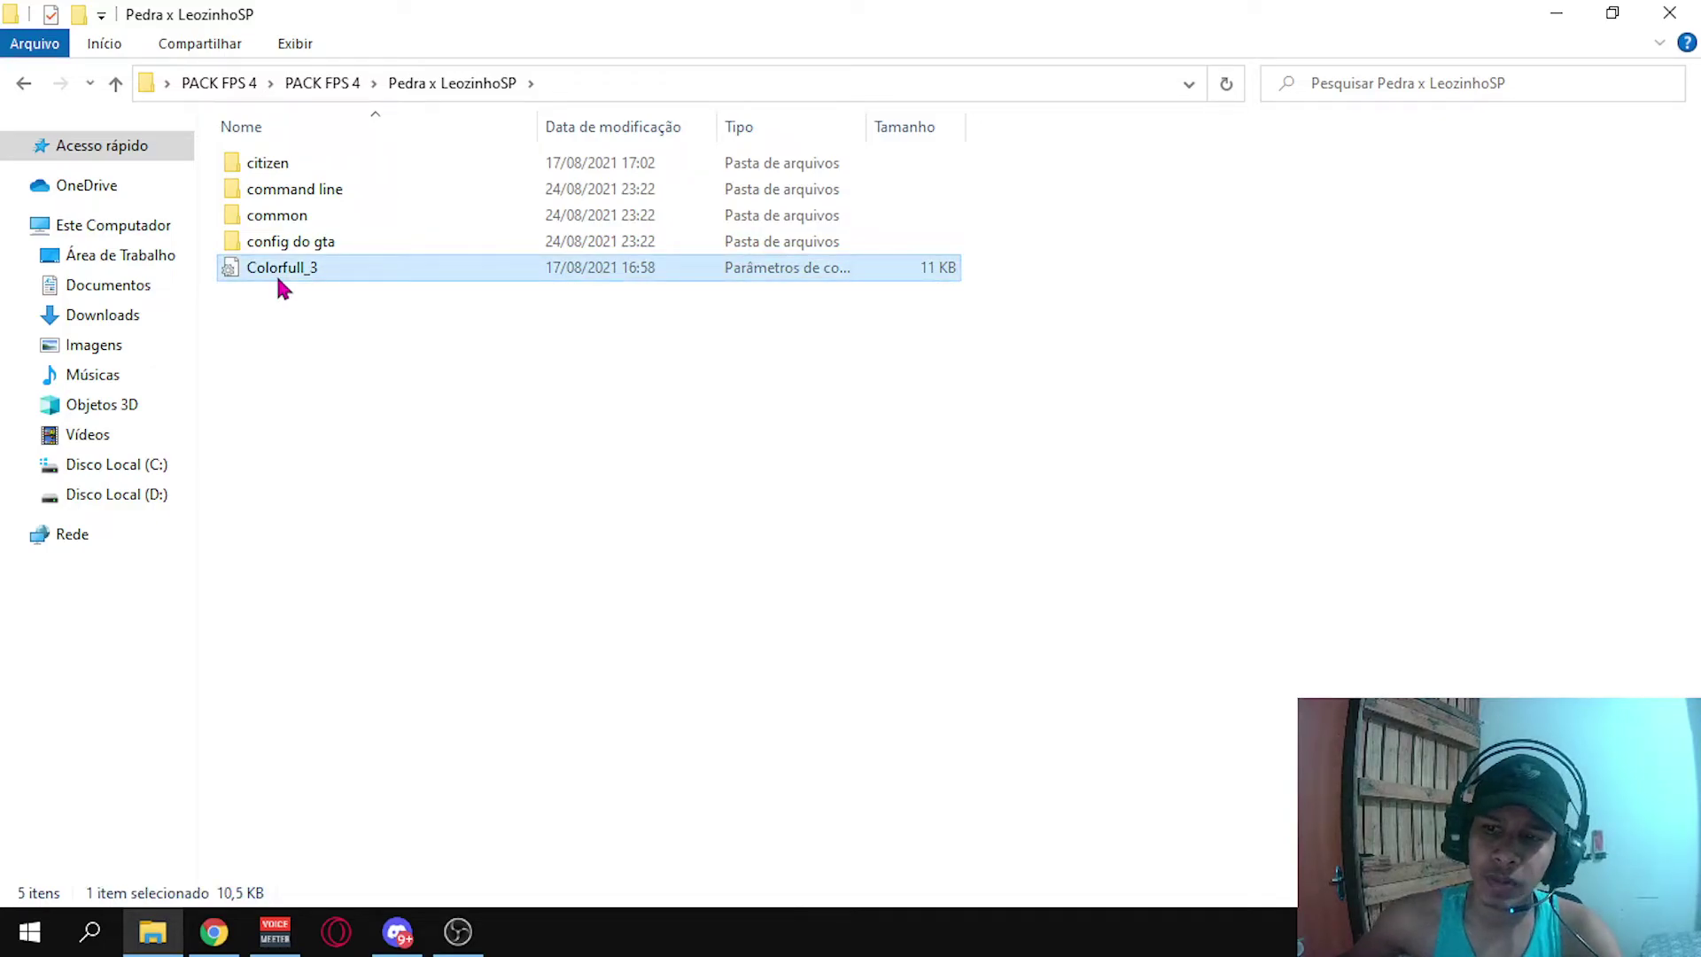
click(392, 450)
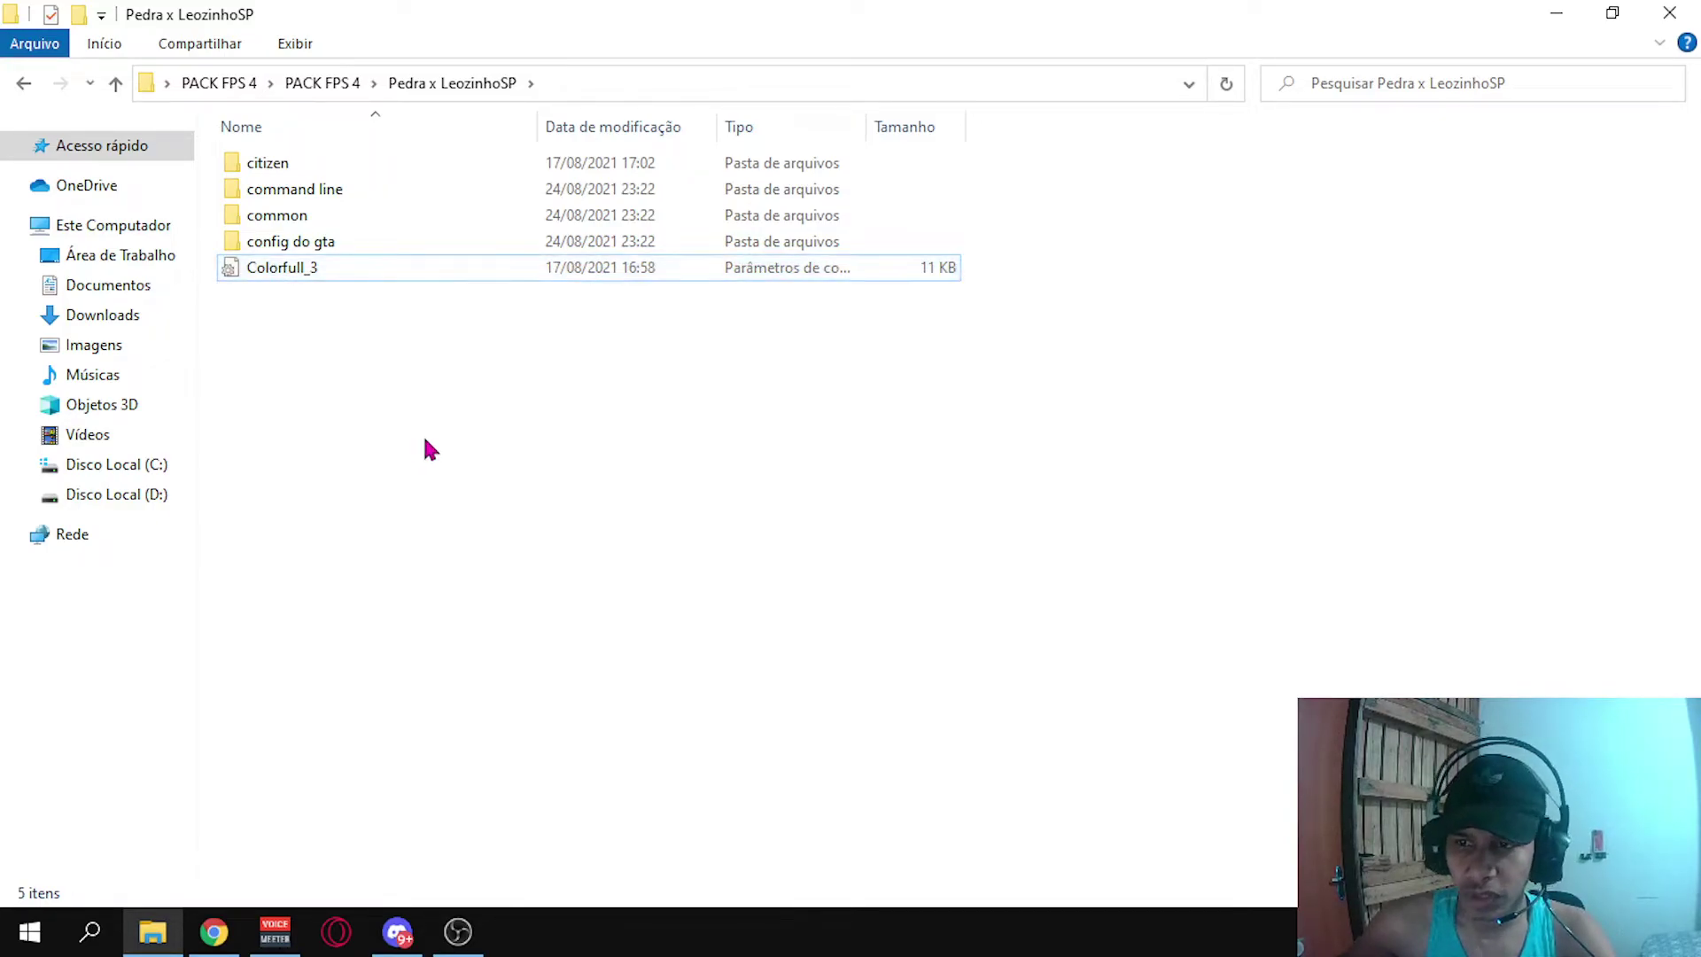
click(1669, 12)
right_click(816, 140)
click(891, 216)
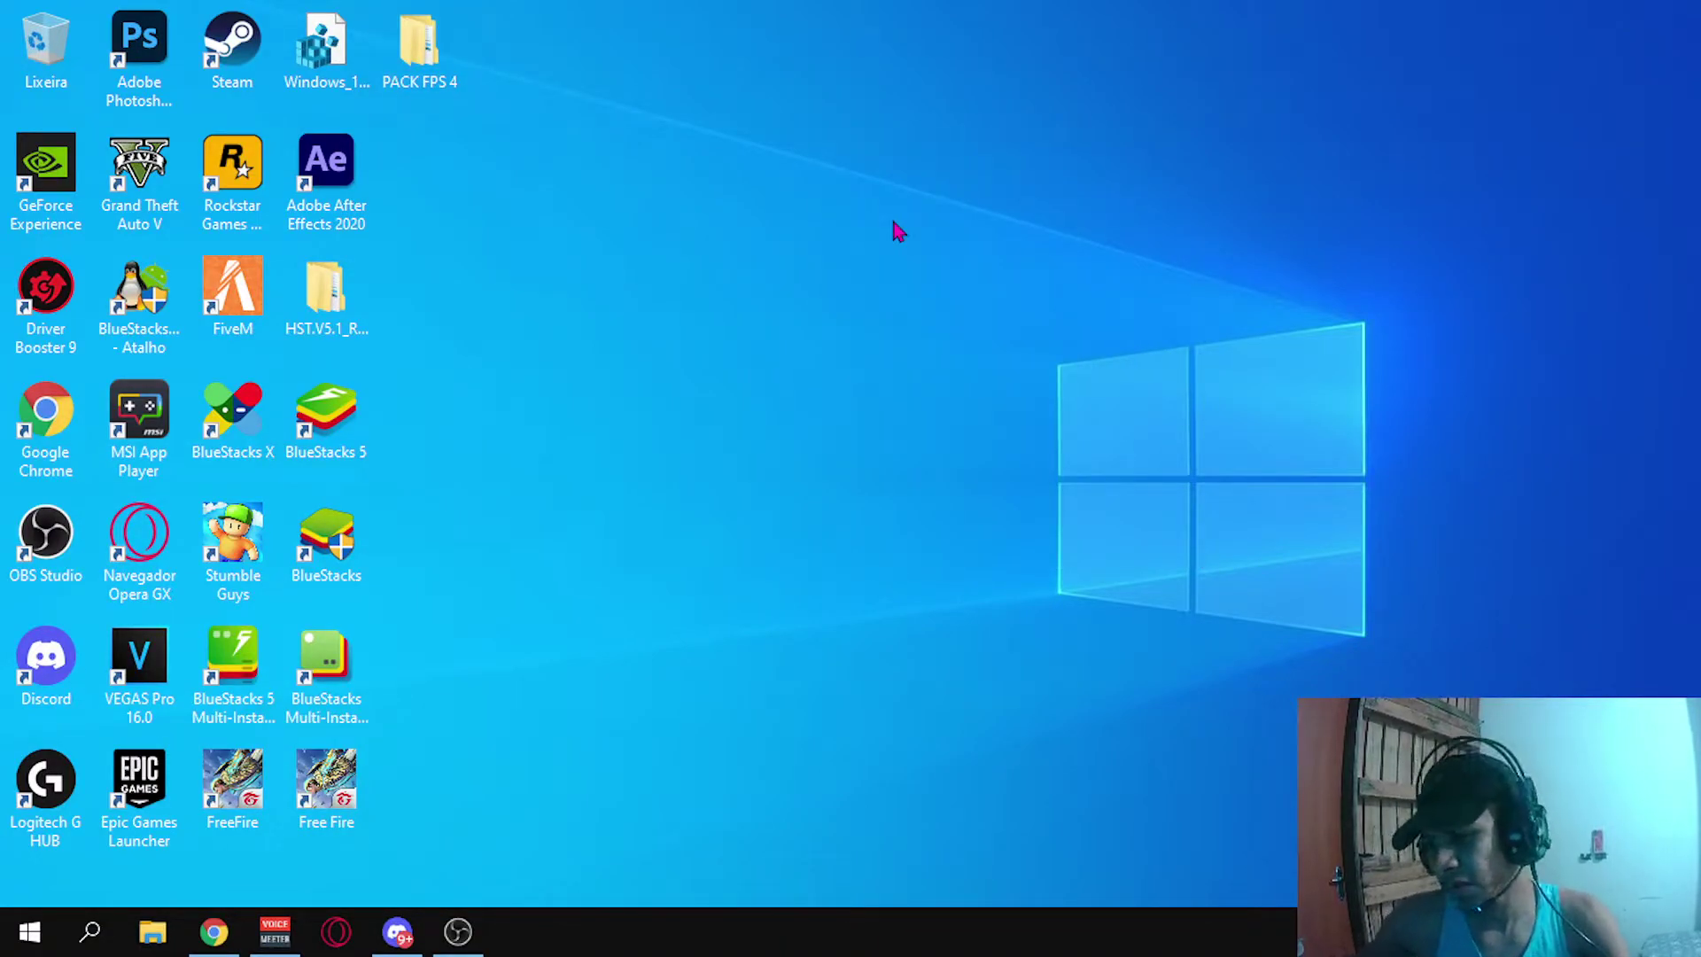
right_click(796, 168)
click(880, 241)
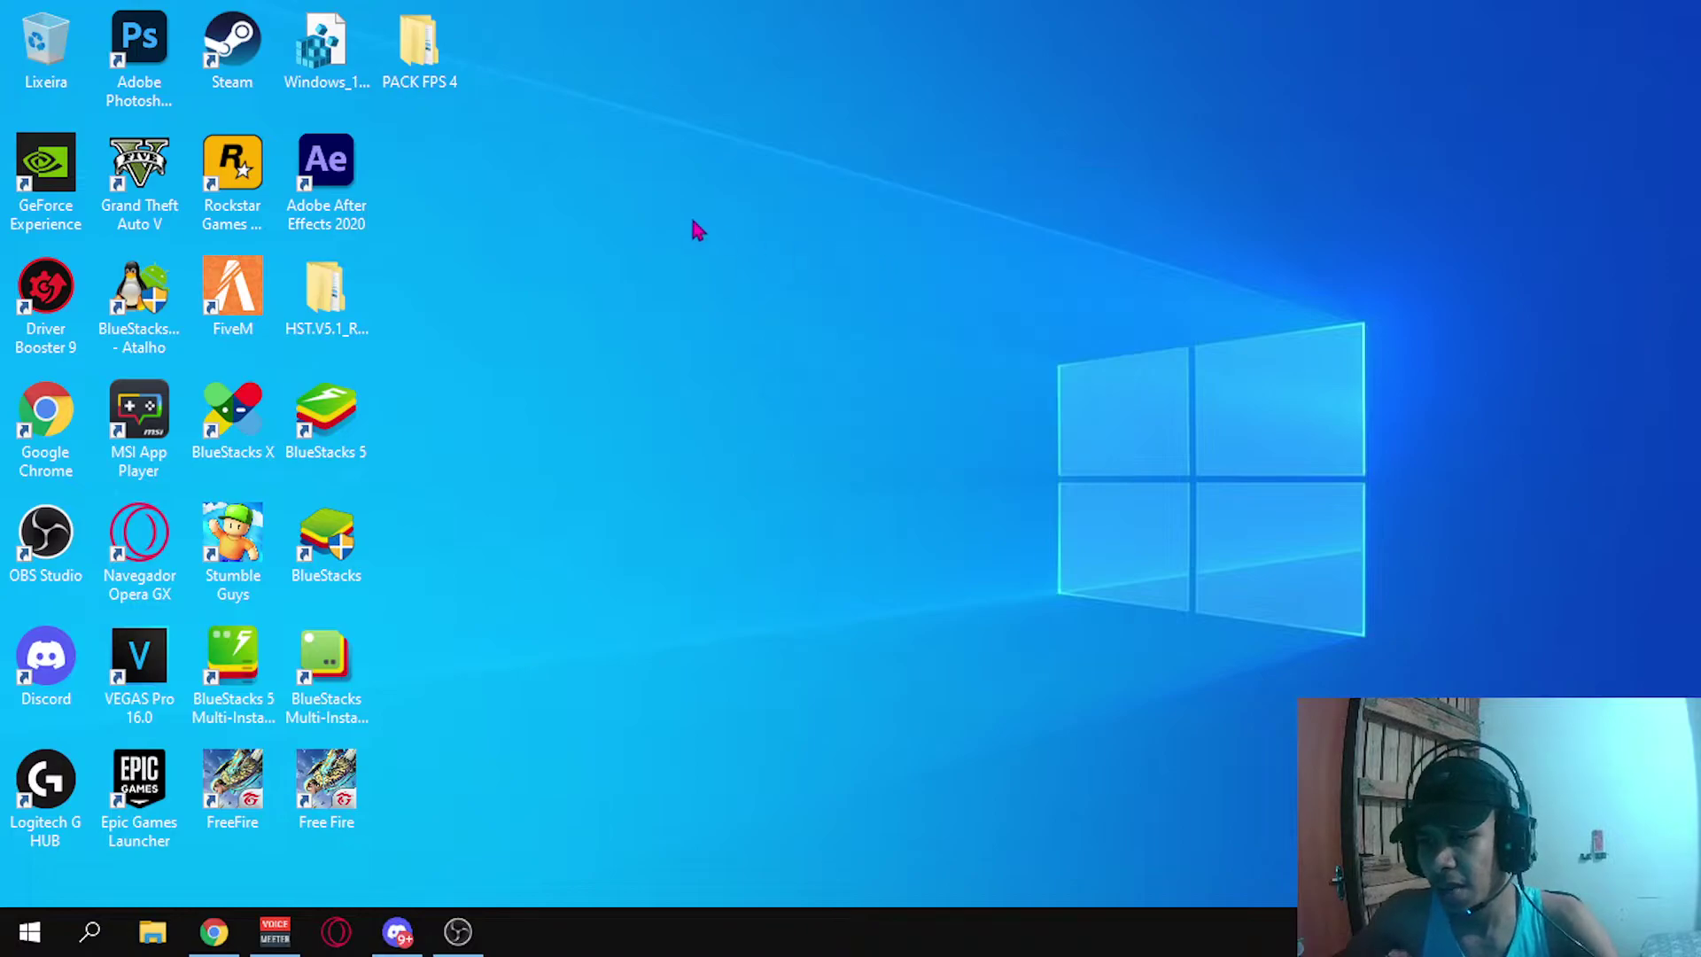
- Launch FiveM, dismiss the sign-in dialog, and open the ReShade configuration overlay
double_click(254, 307)
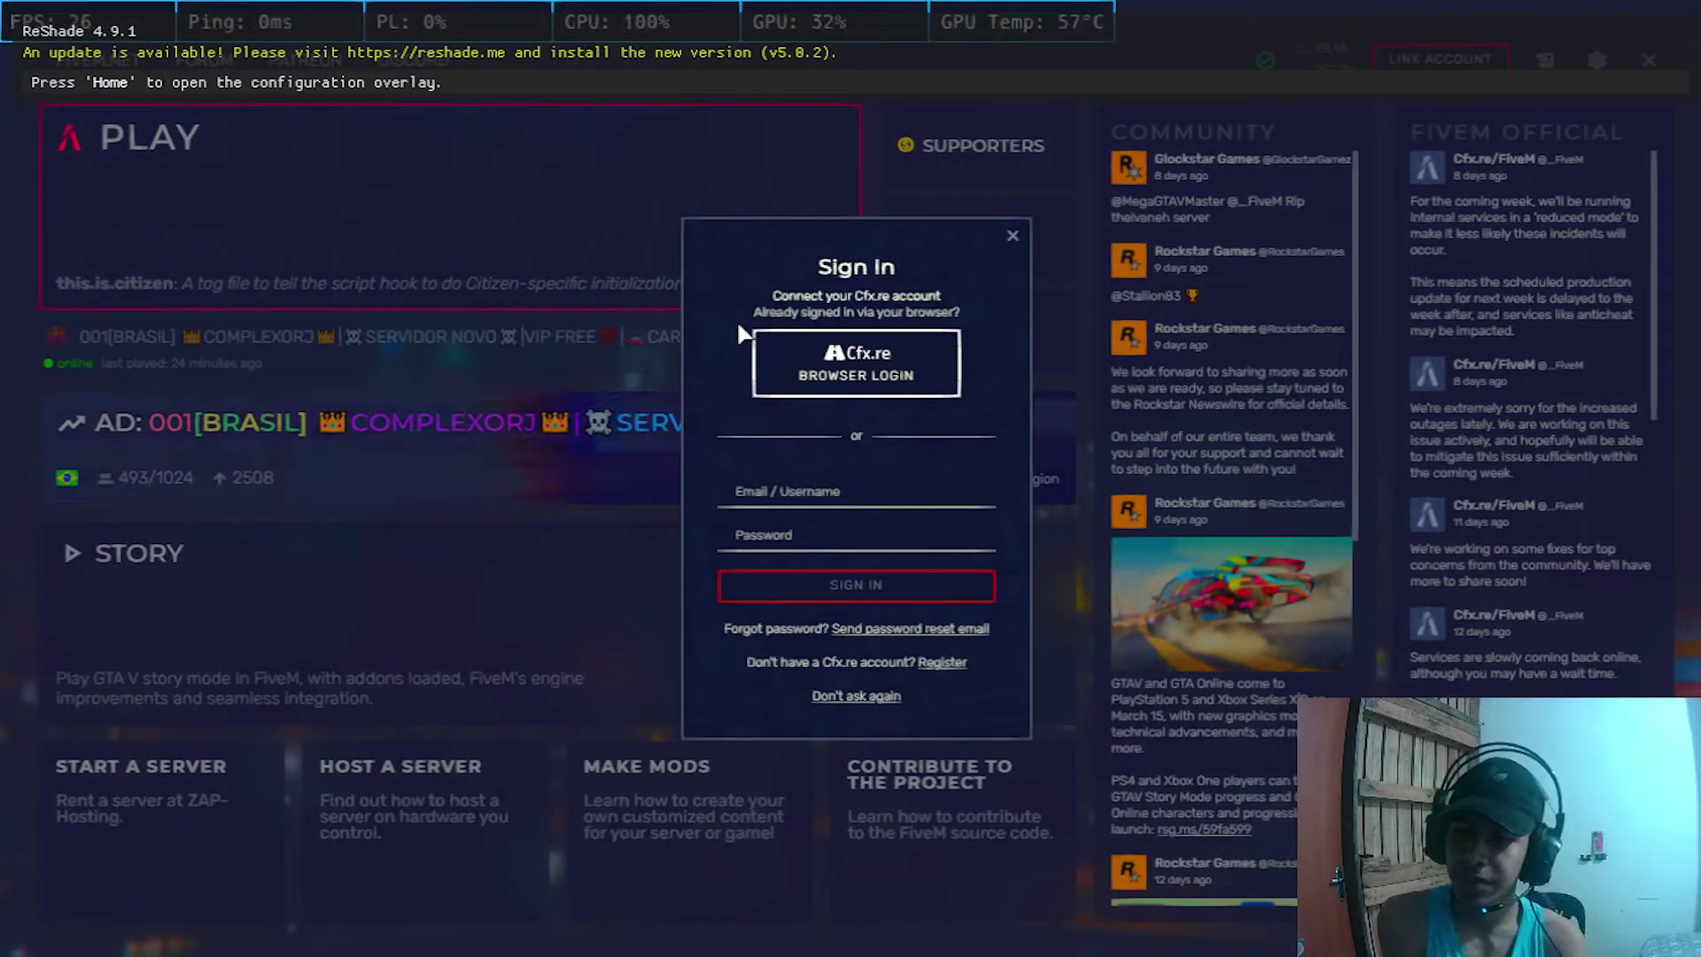
click(1012, 238)
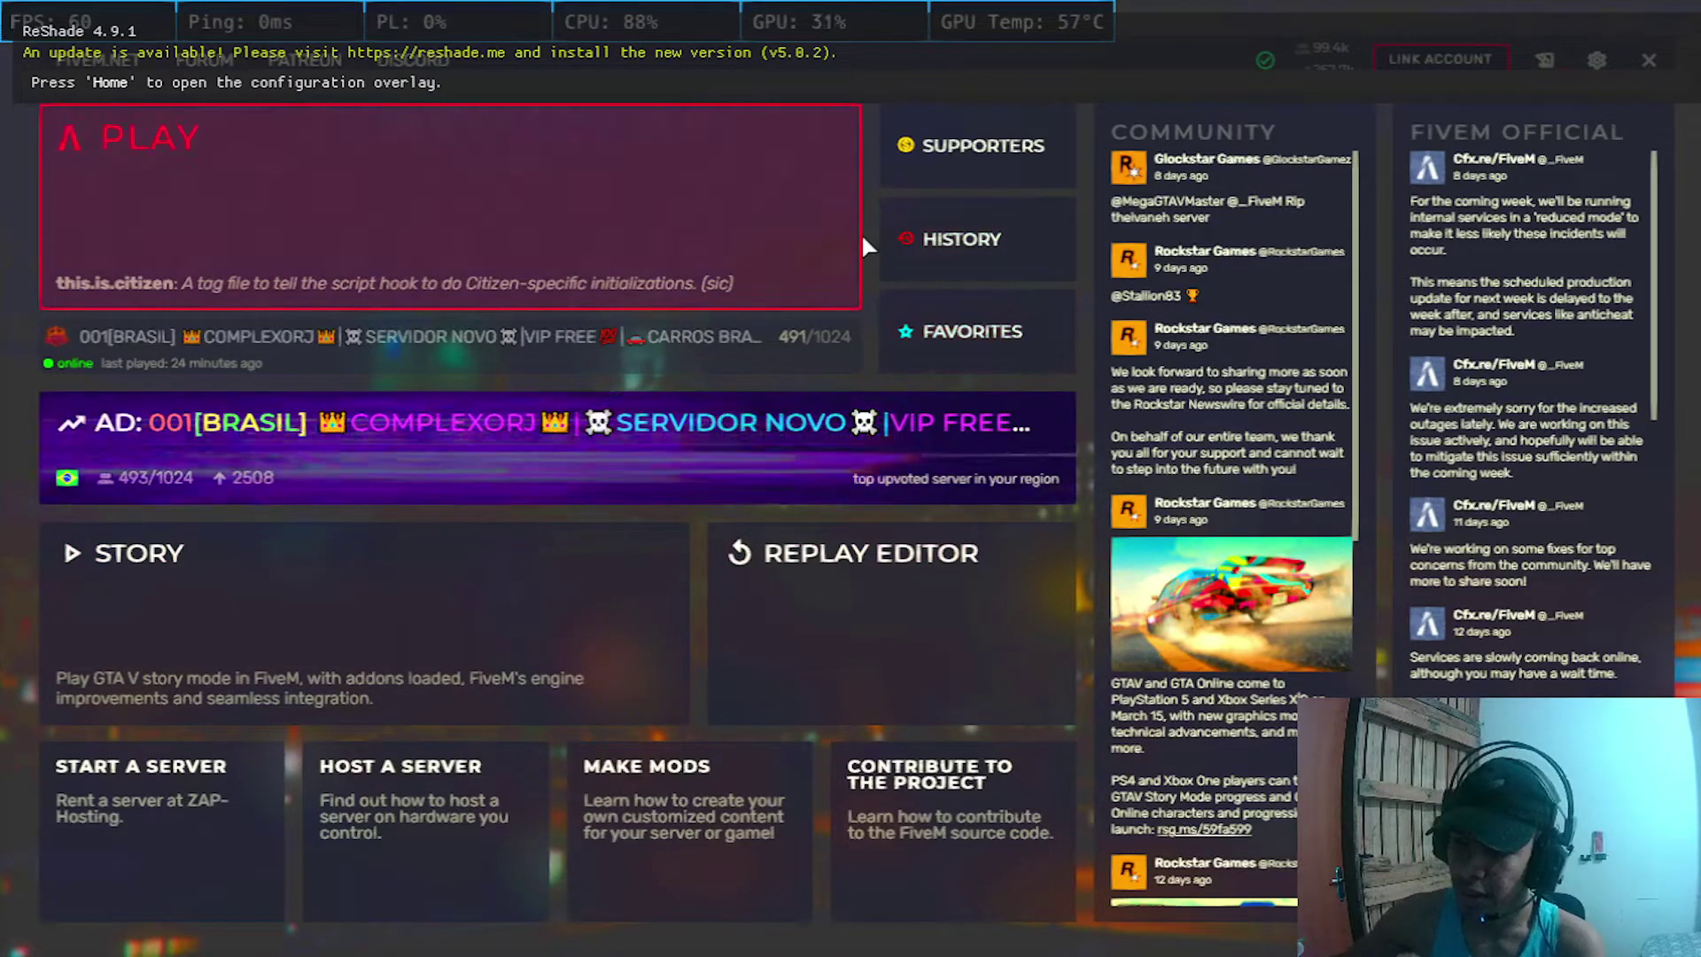
key(Home)
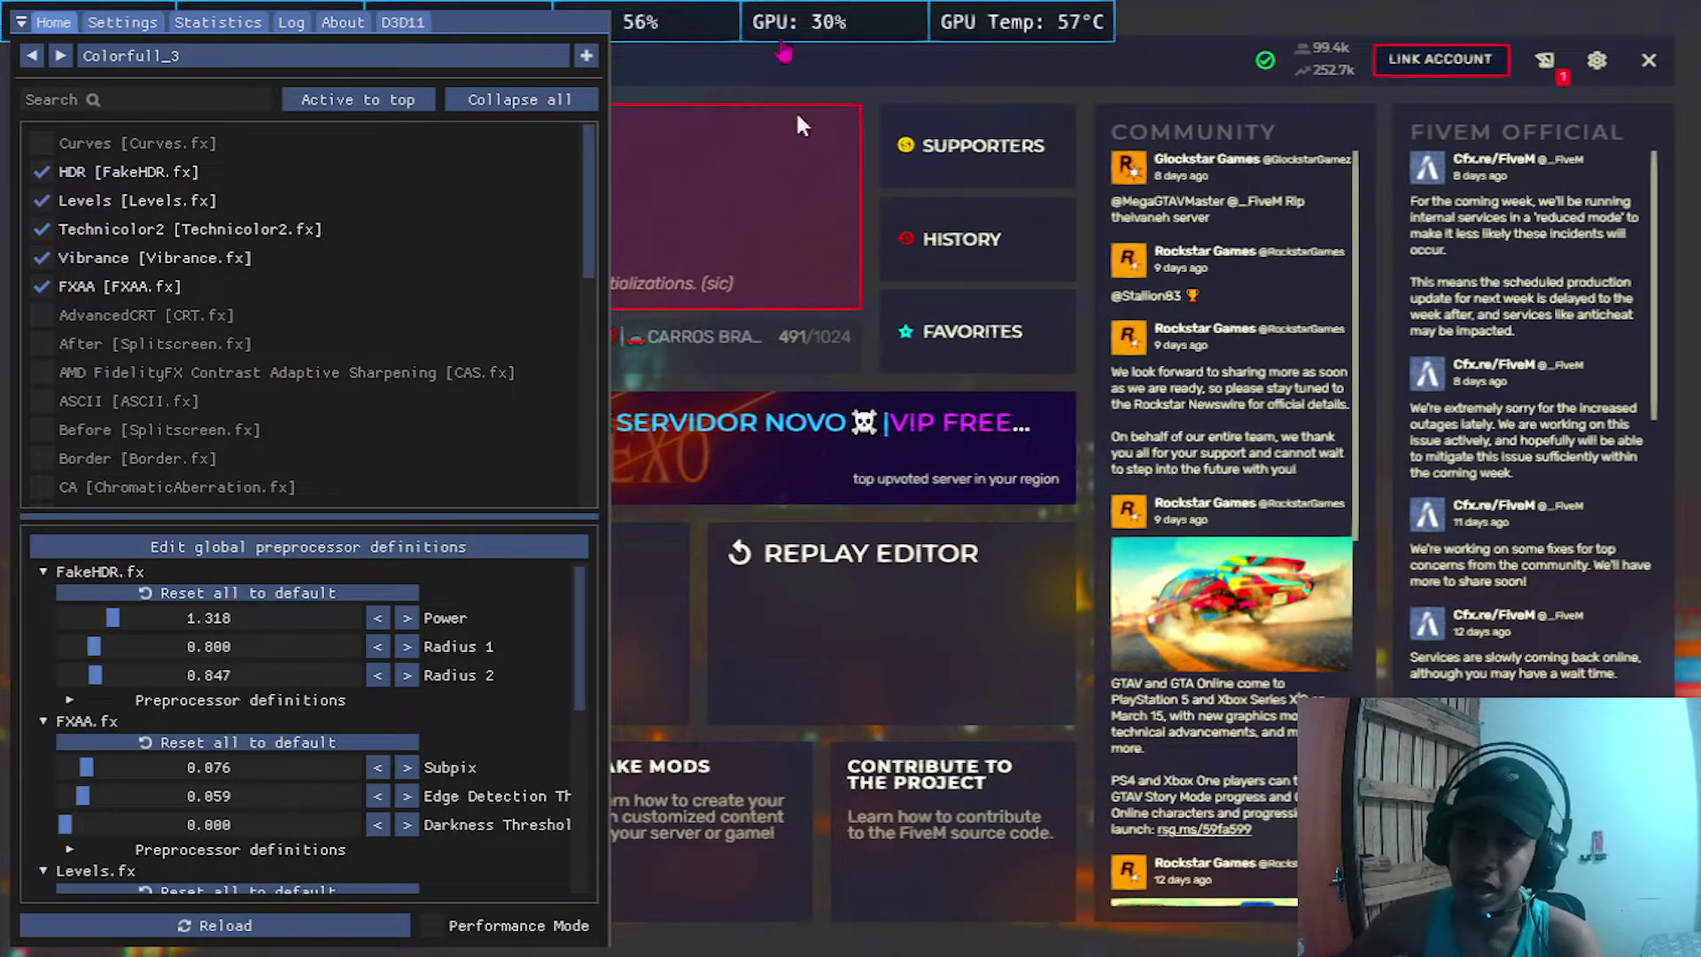
- Show ReShade's preset file browser and select its folder path for replacement
click(226, 58)
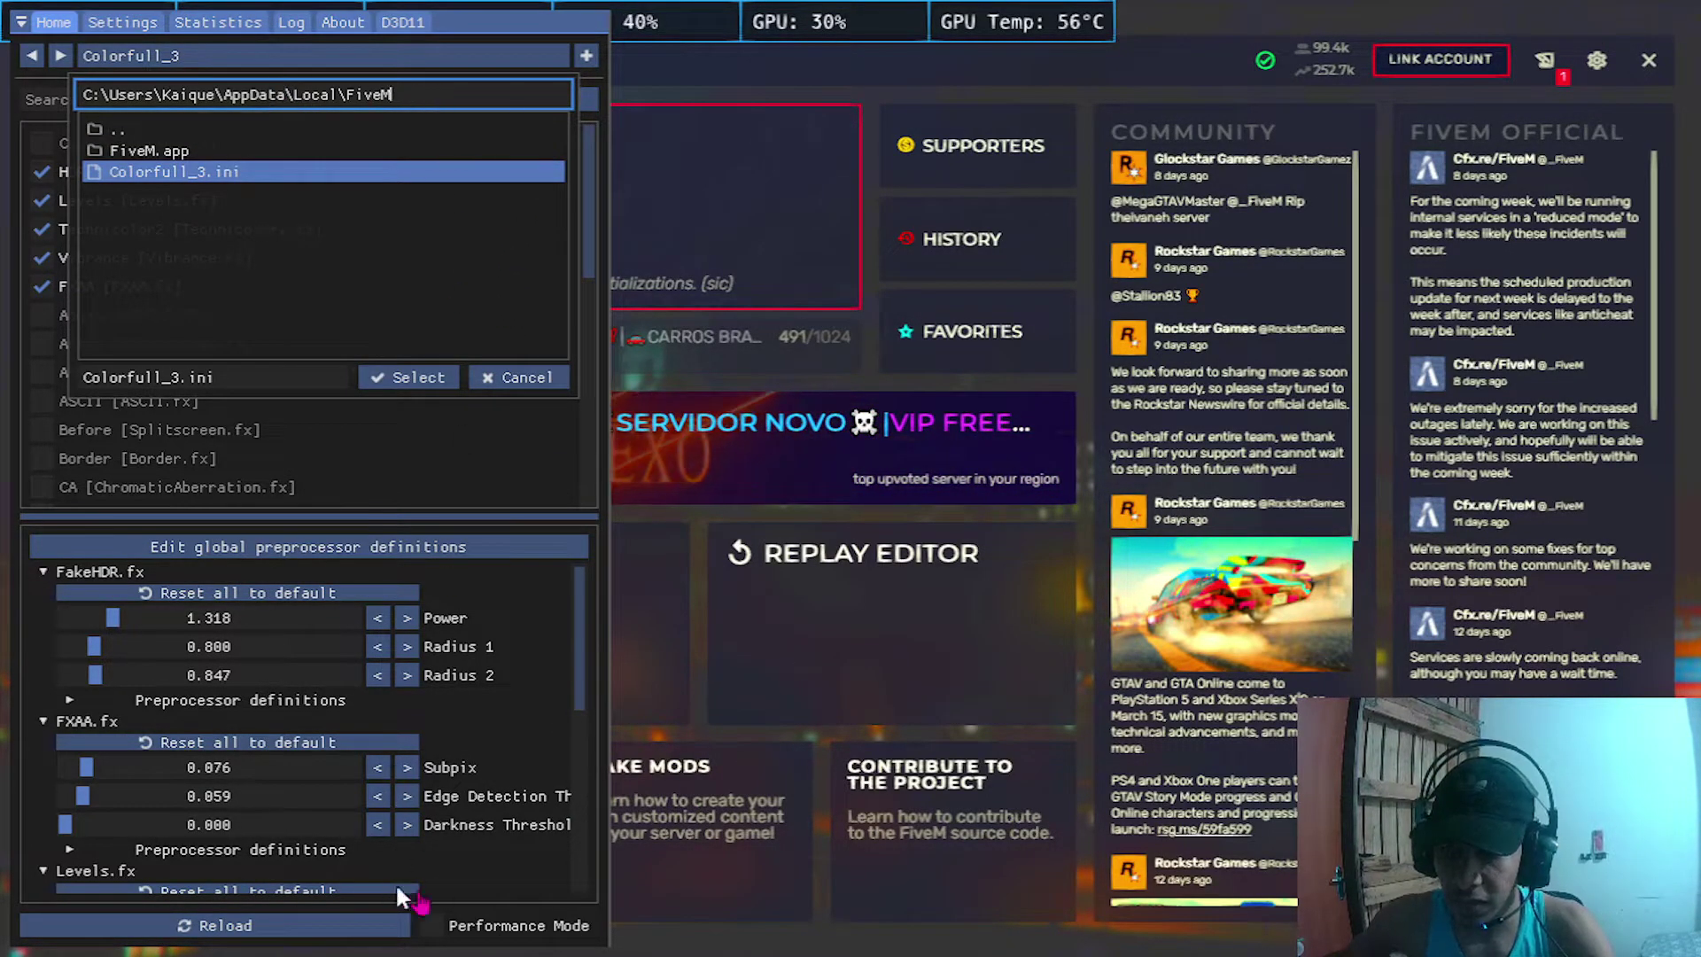
key(Escape)
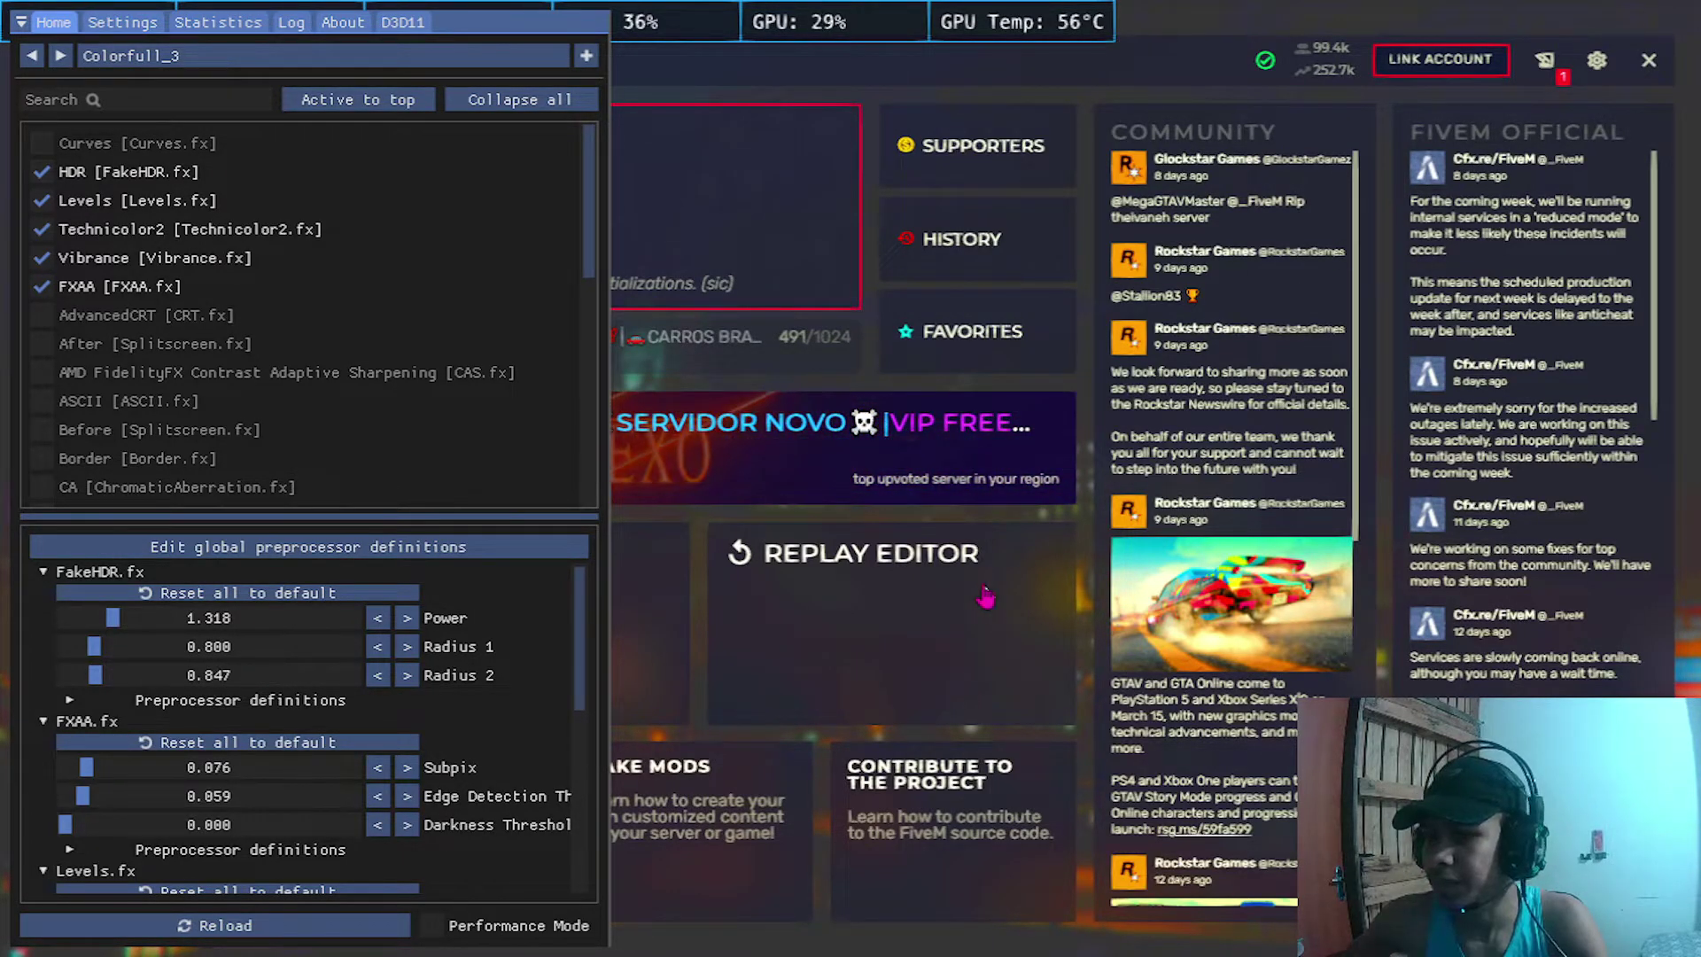
click(416, 60)
click(372, 93)
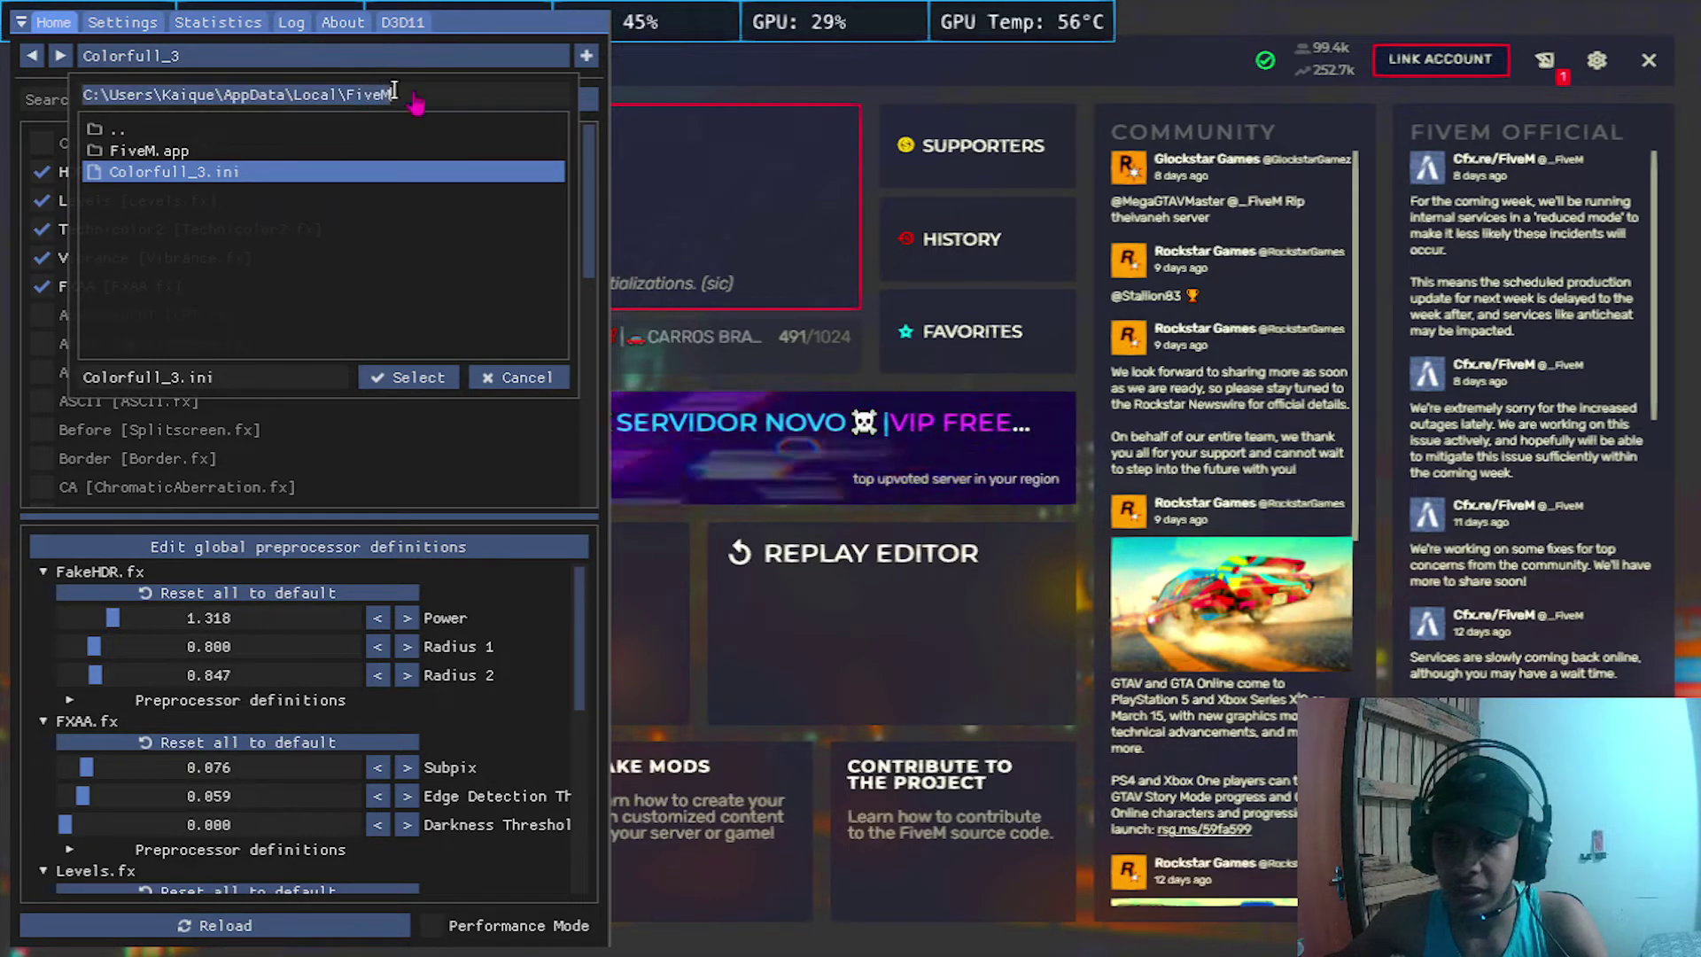
text(connect cfx.re/join/5a3erd)
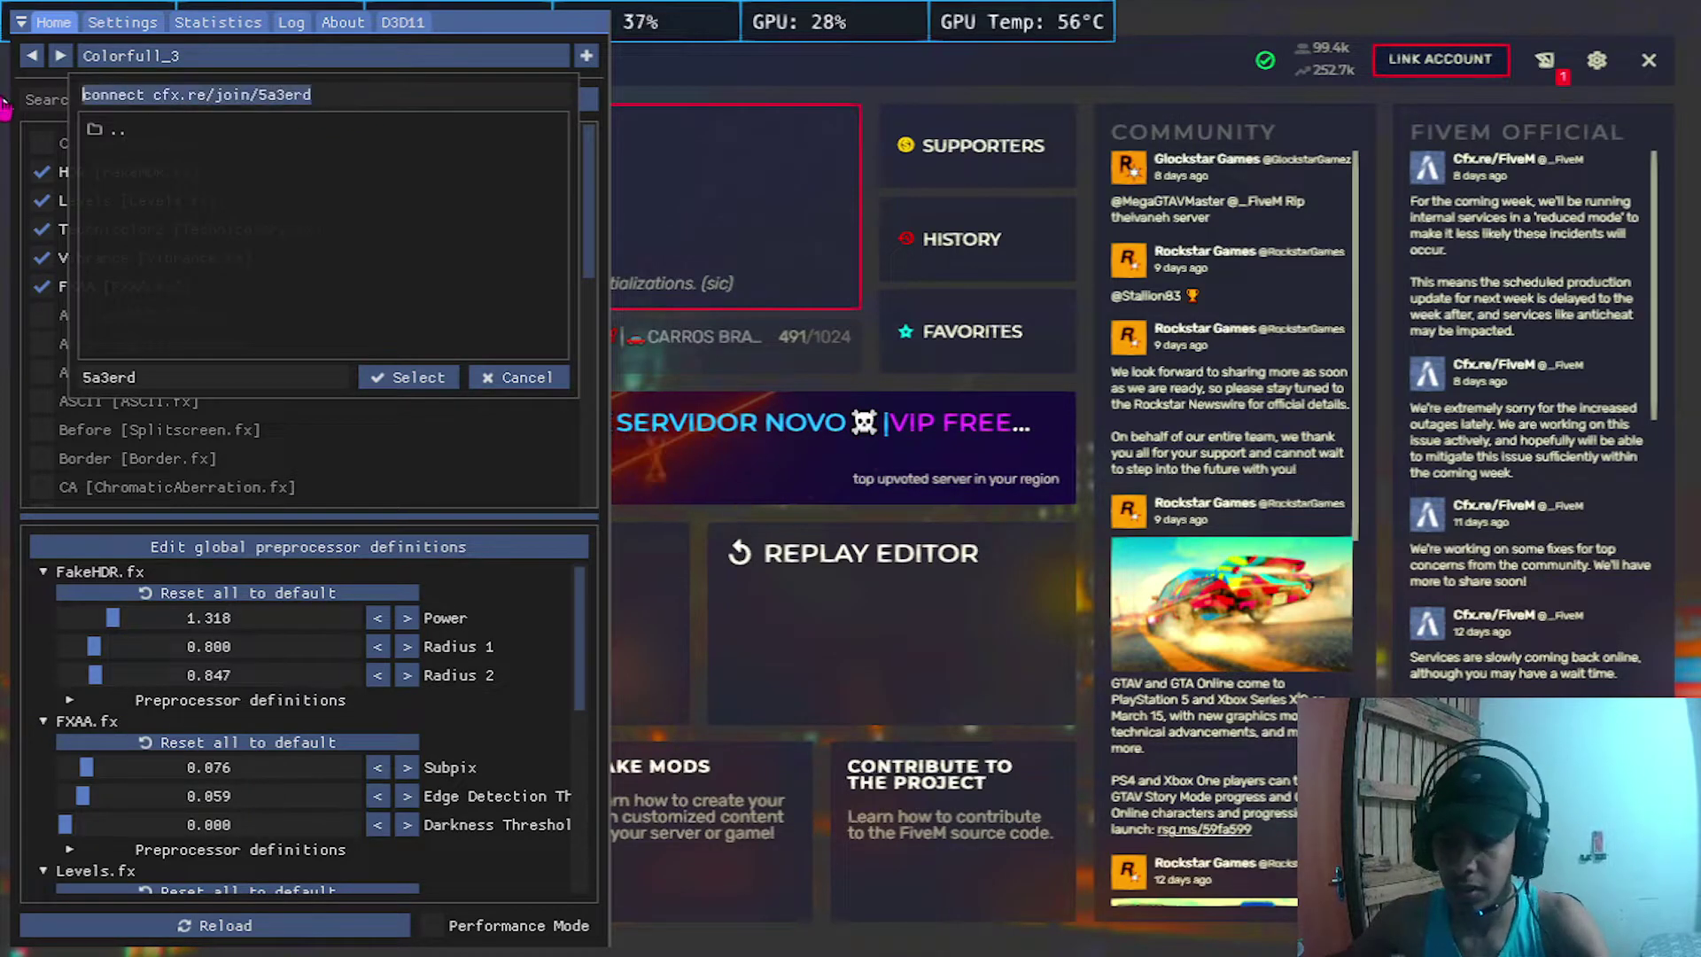
key(BackSpace)
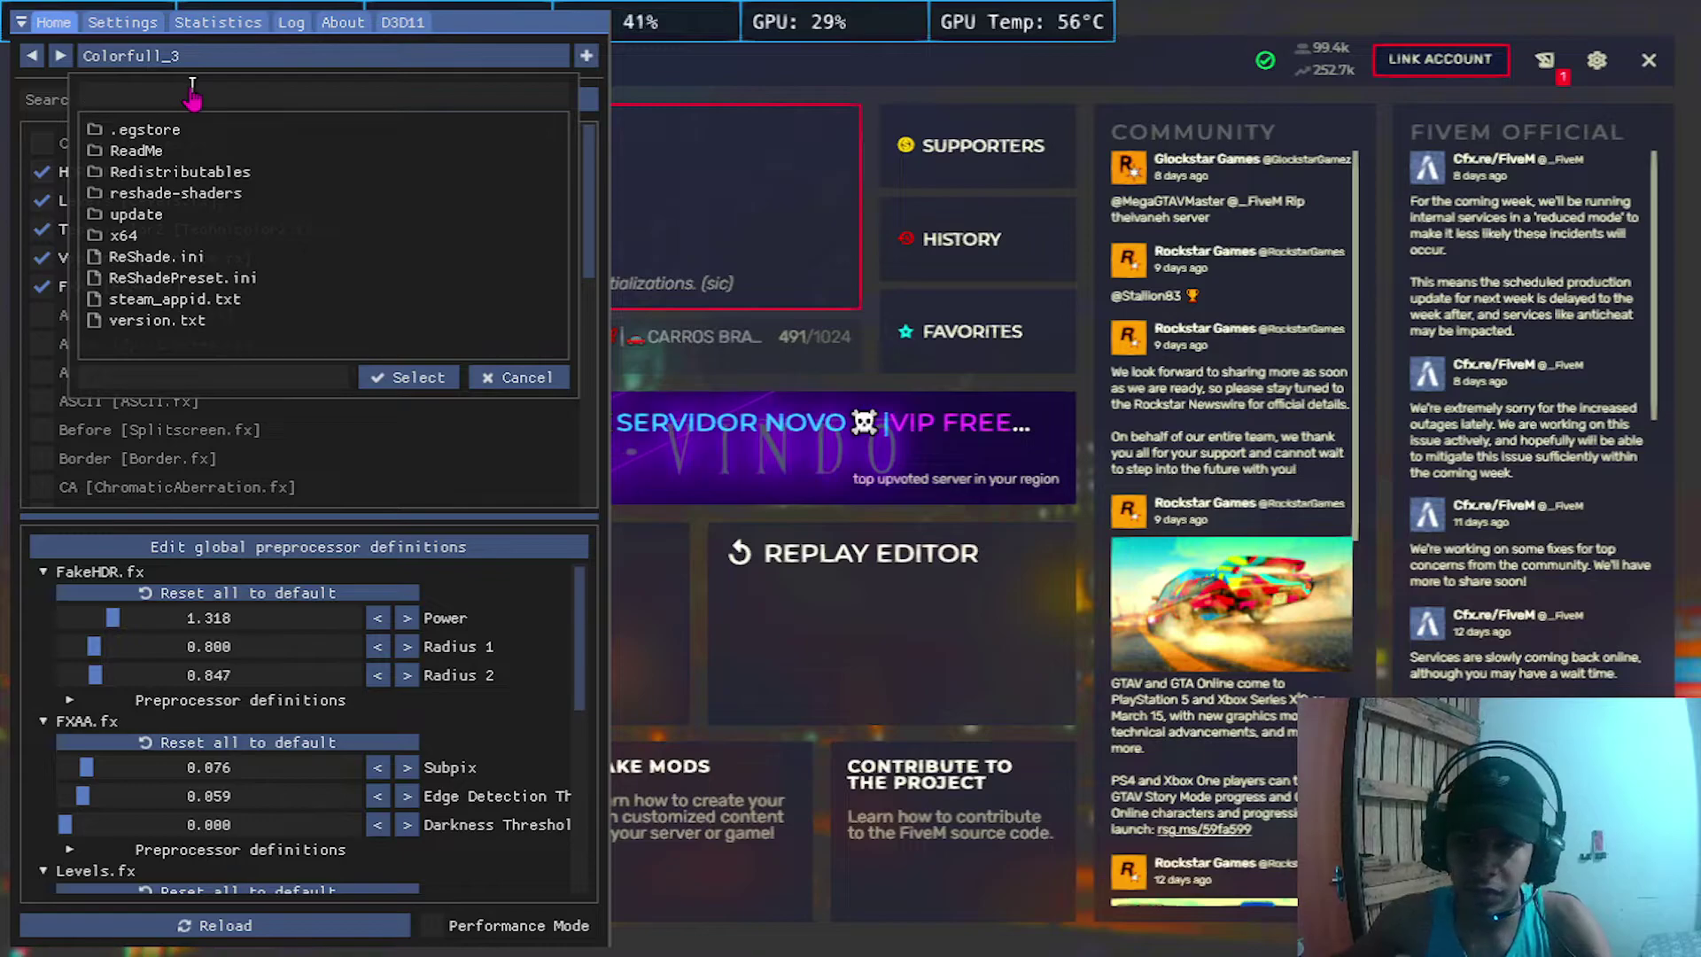
text(connect cfx.re/join/5a3erd)
key(ctrl+z)
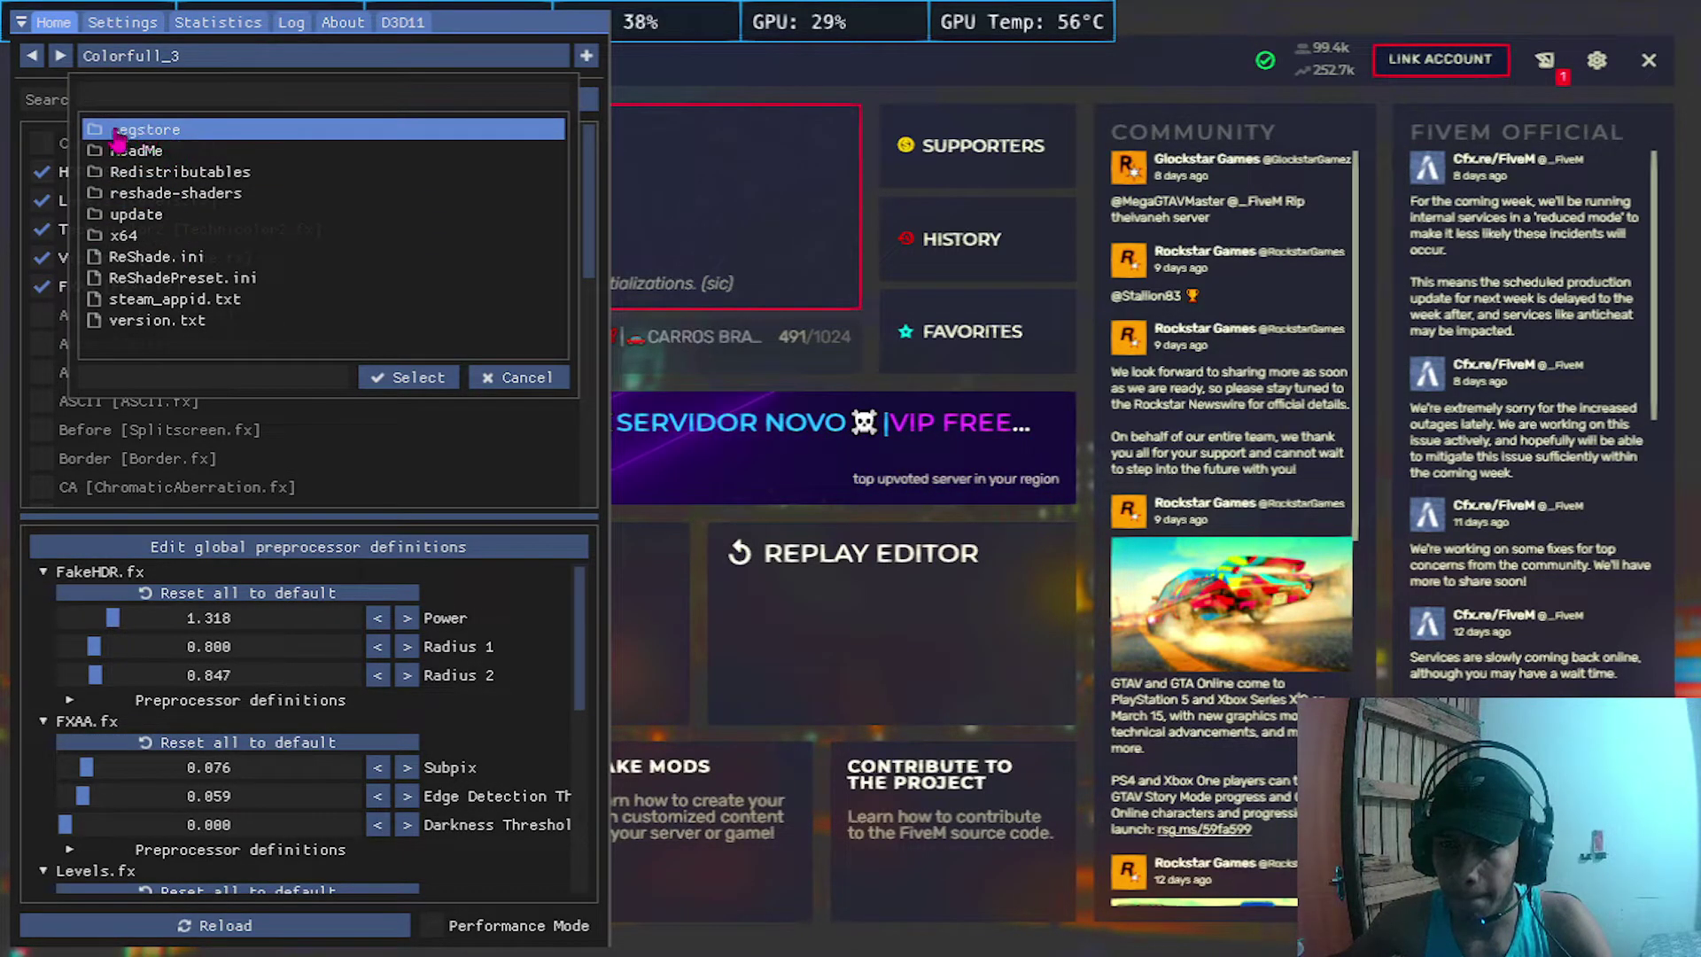
- Set the preset browser's path to the FiveM folder in AppData\Local, choose Colorfull_3.ini, and close the browser
text(C:\Users\Kaique\AppData\Local\FiveM)
click(177, 172)
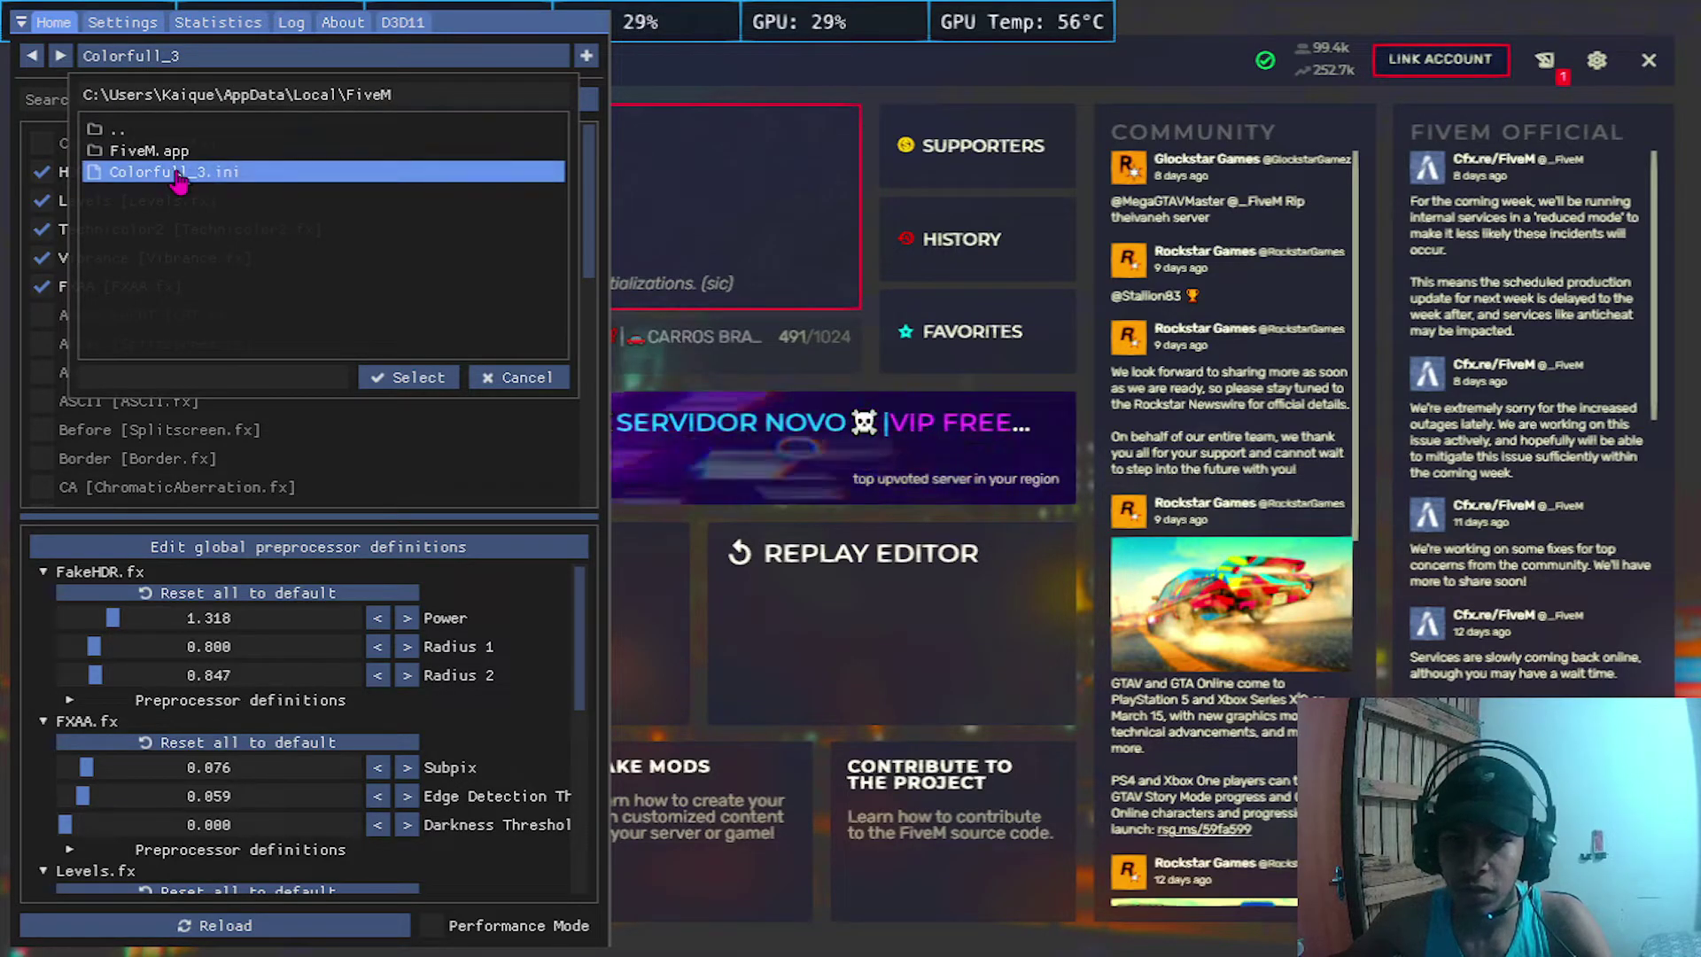
click(700, 77)
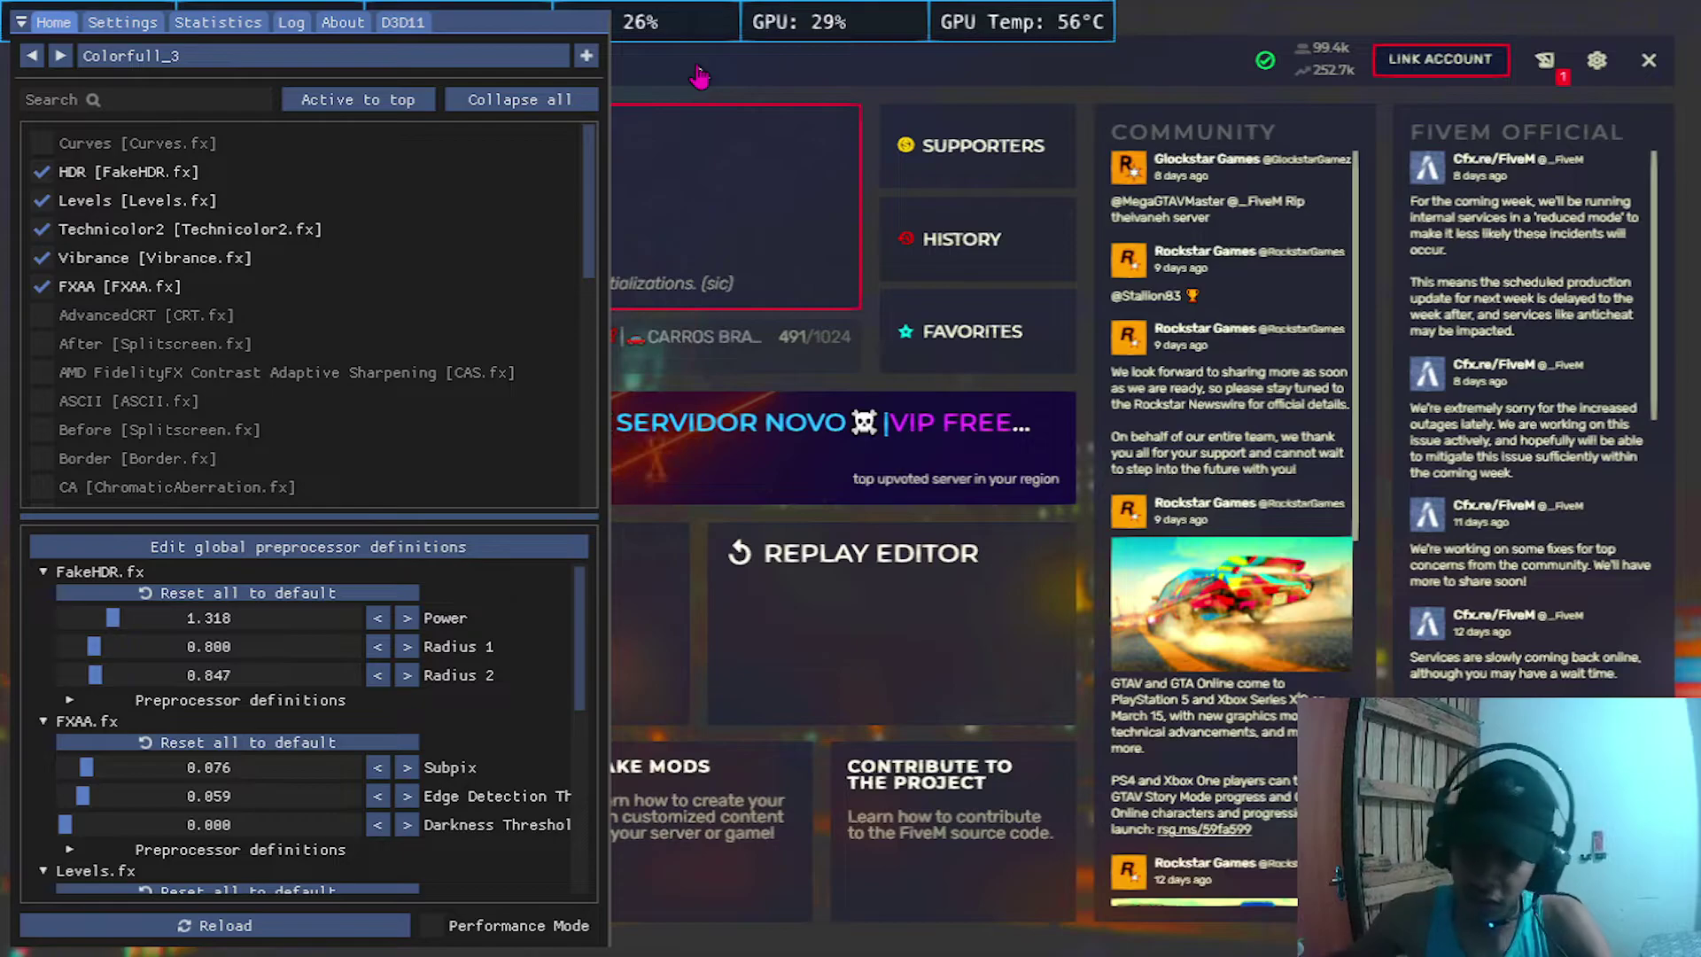
- Try the Curves effect in the Colorfull_3 preset, switch it off again, and close the ReShade overlay
click(54, 155)
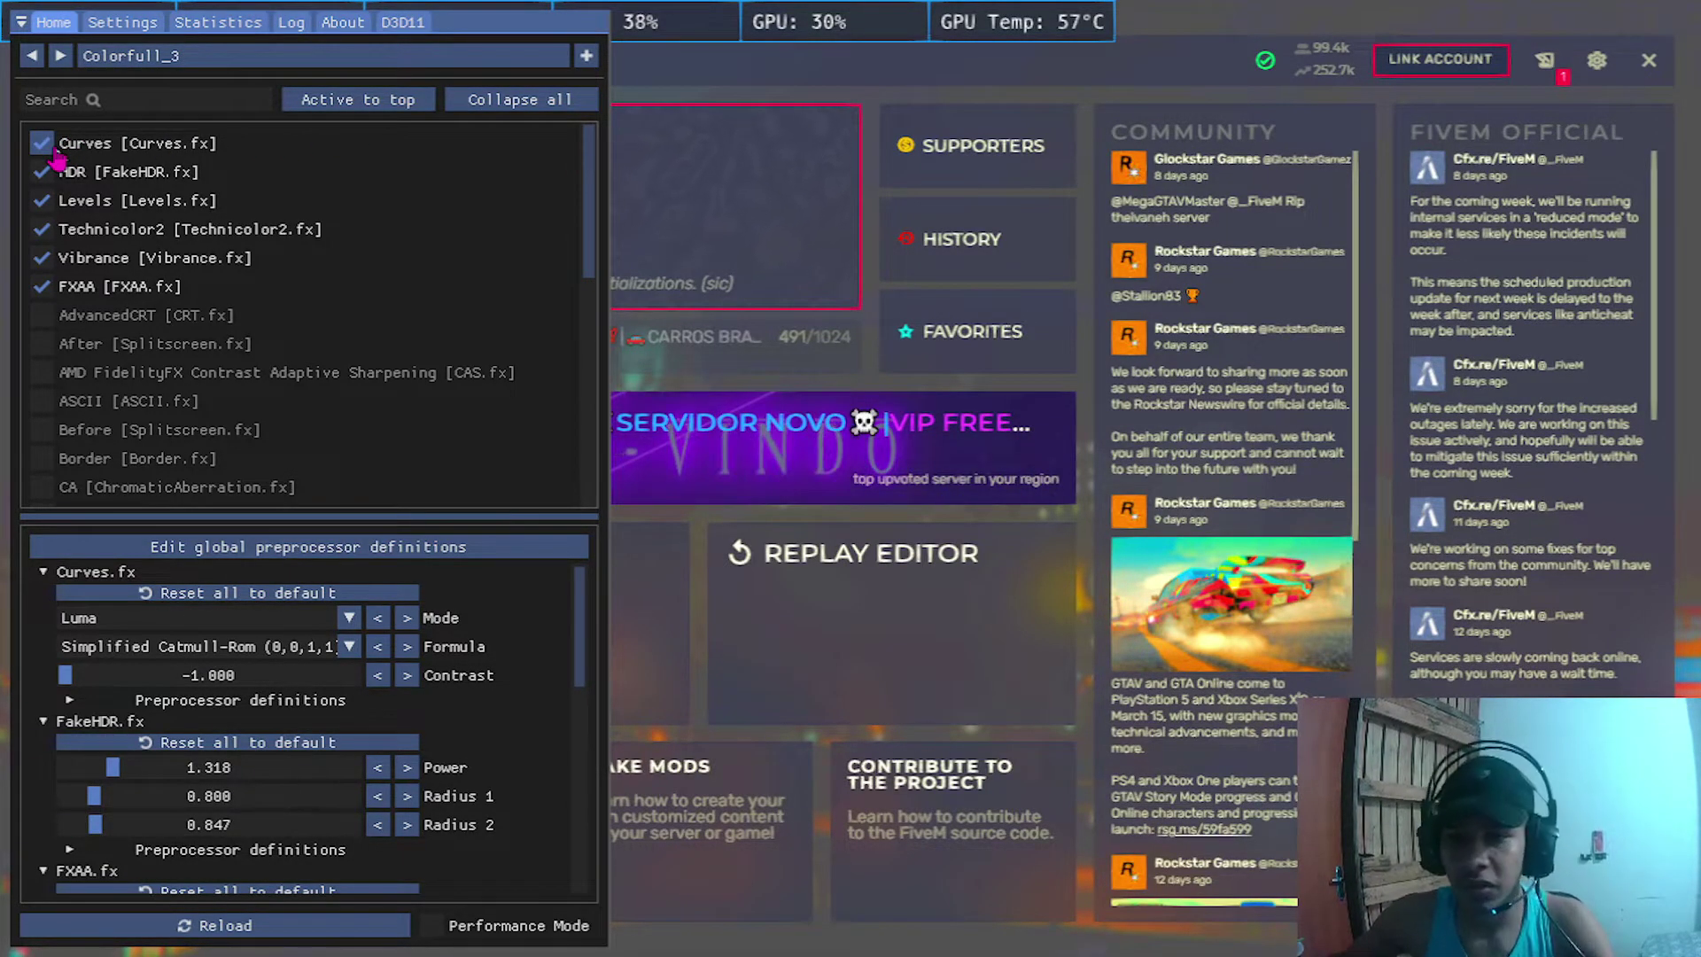
click(54, 154)
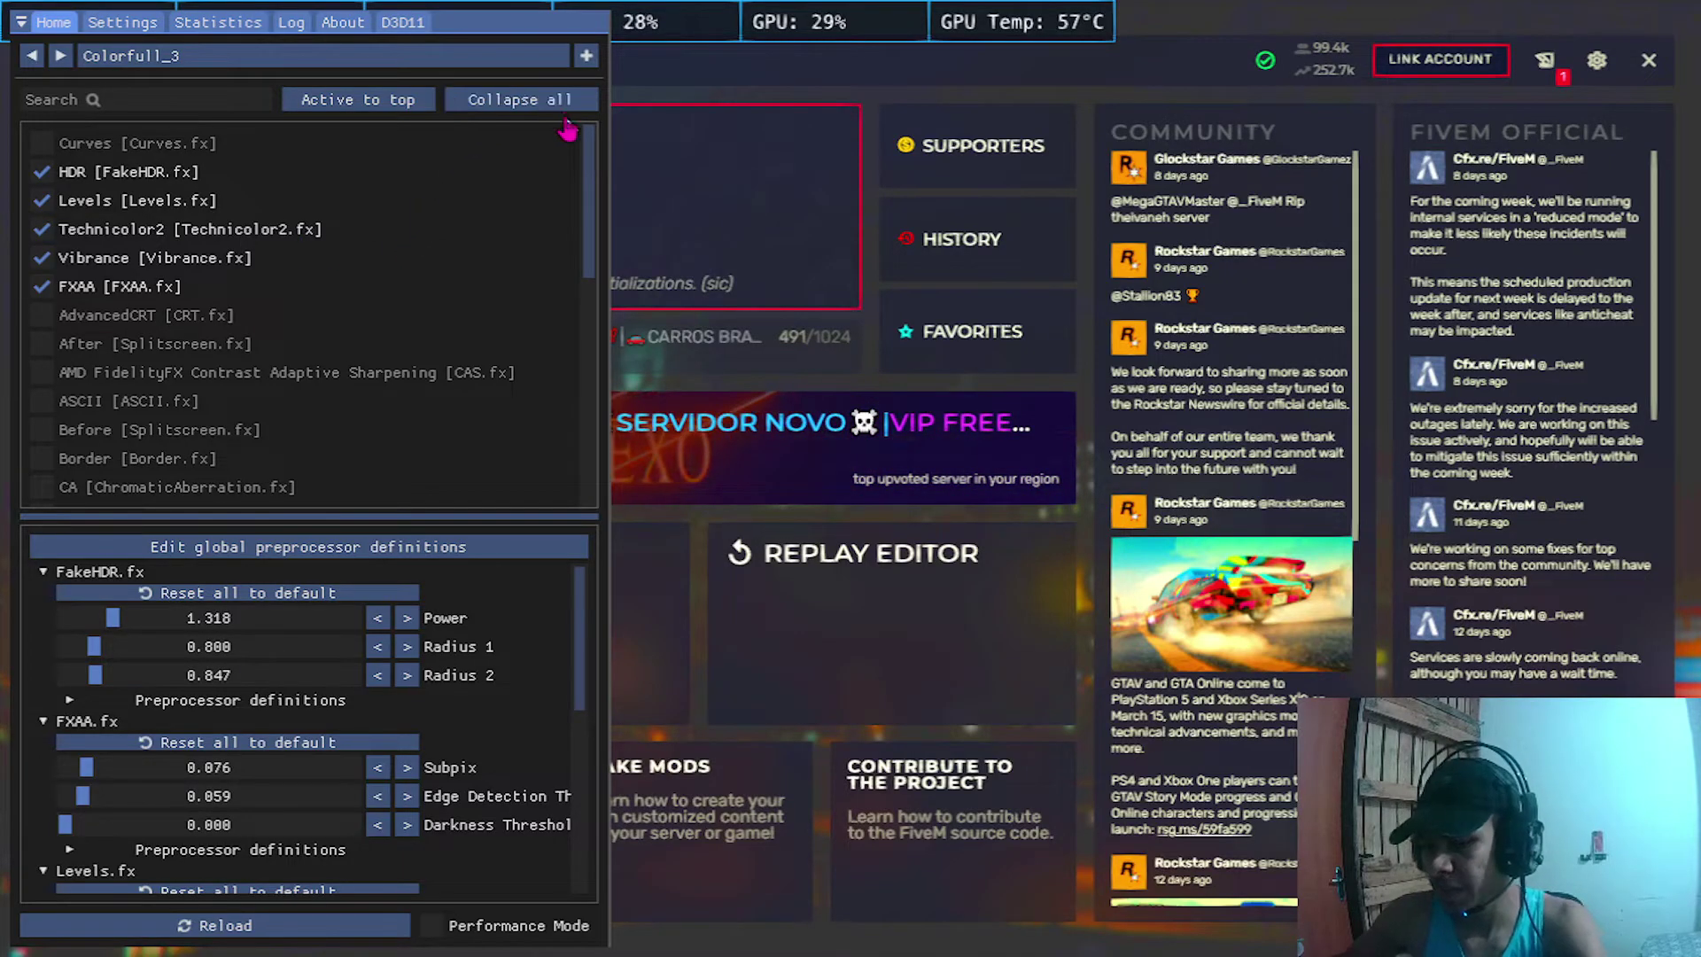
key(Home)
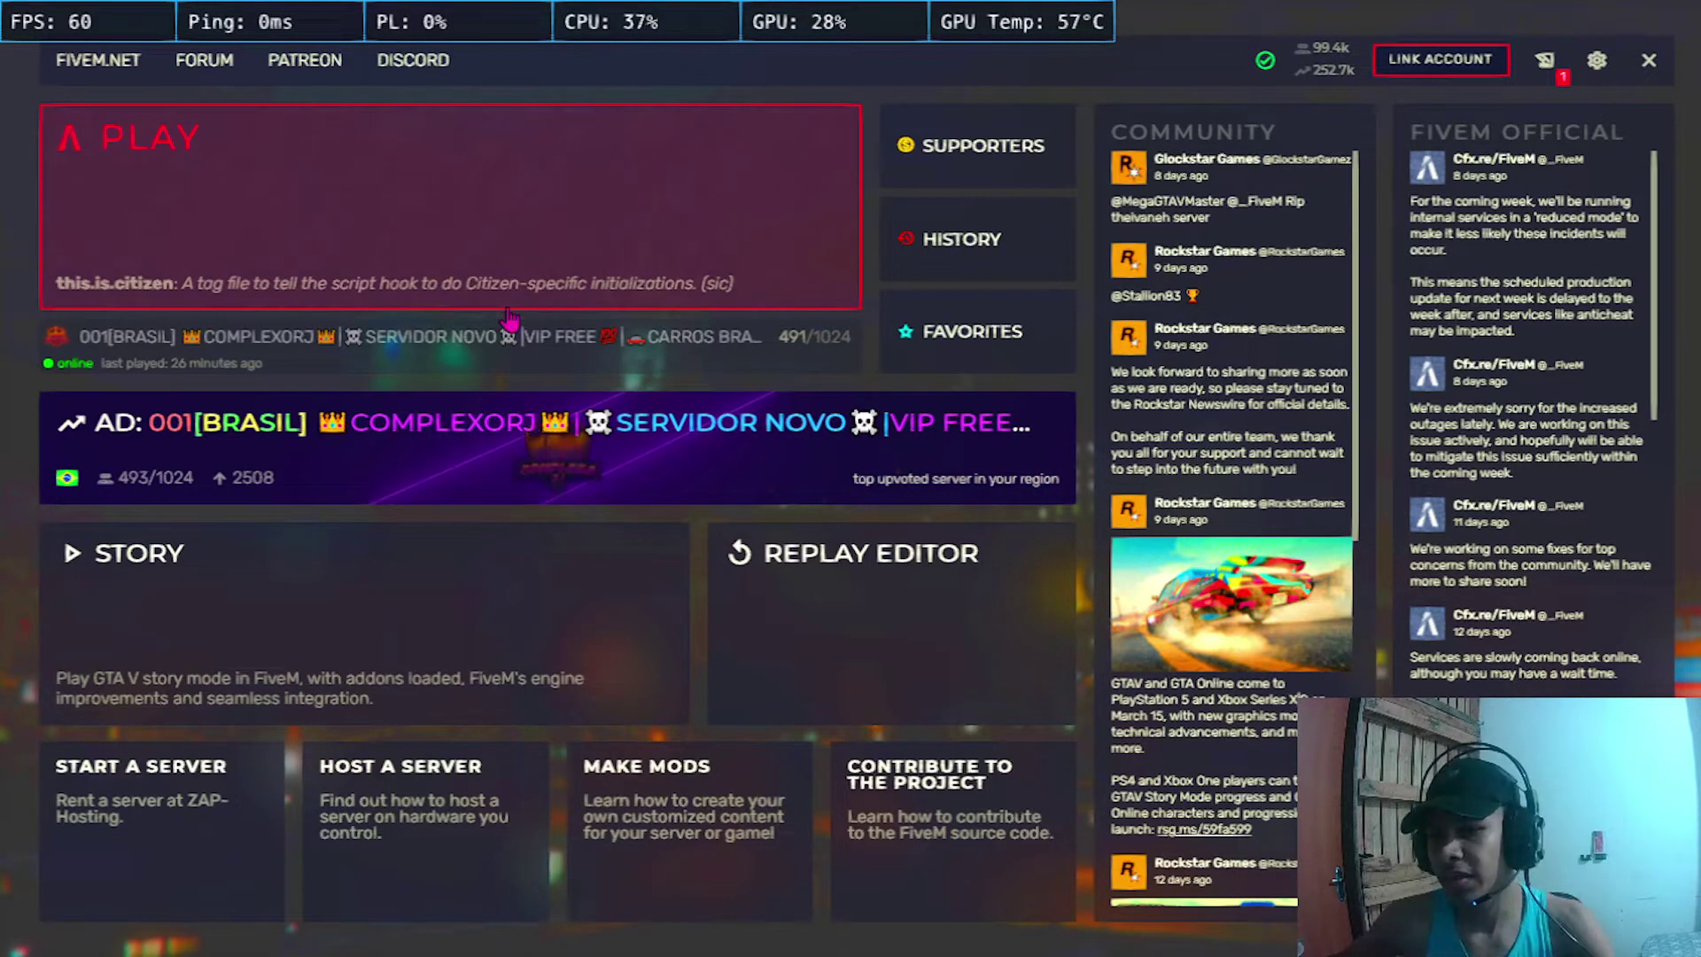
- Join the last played COMPLEXORJ server and run the character across the prison yard to test the game
click(509, 341)
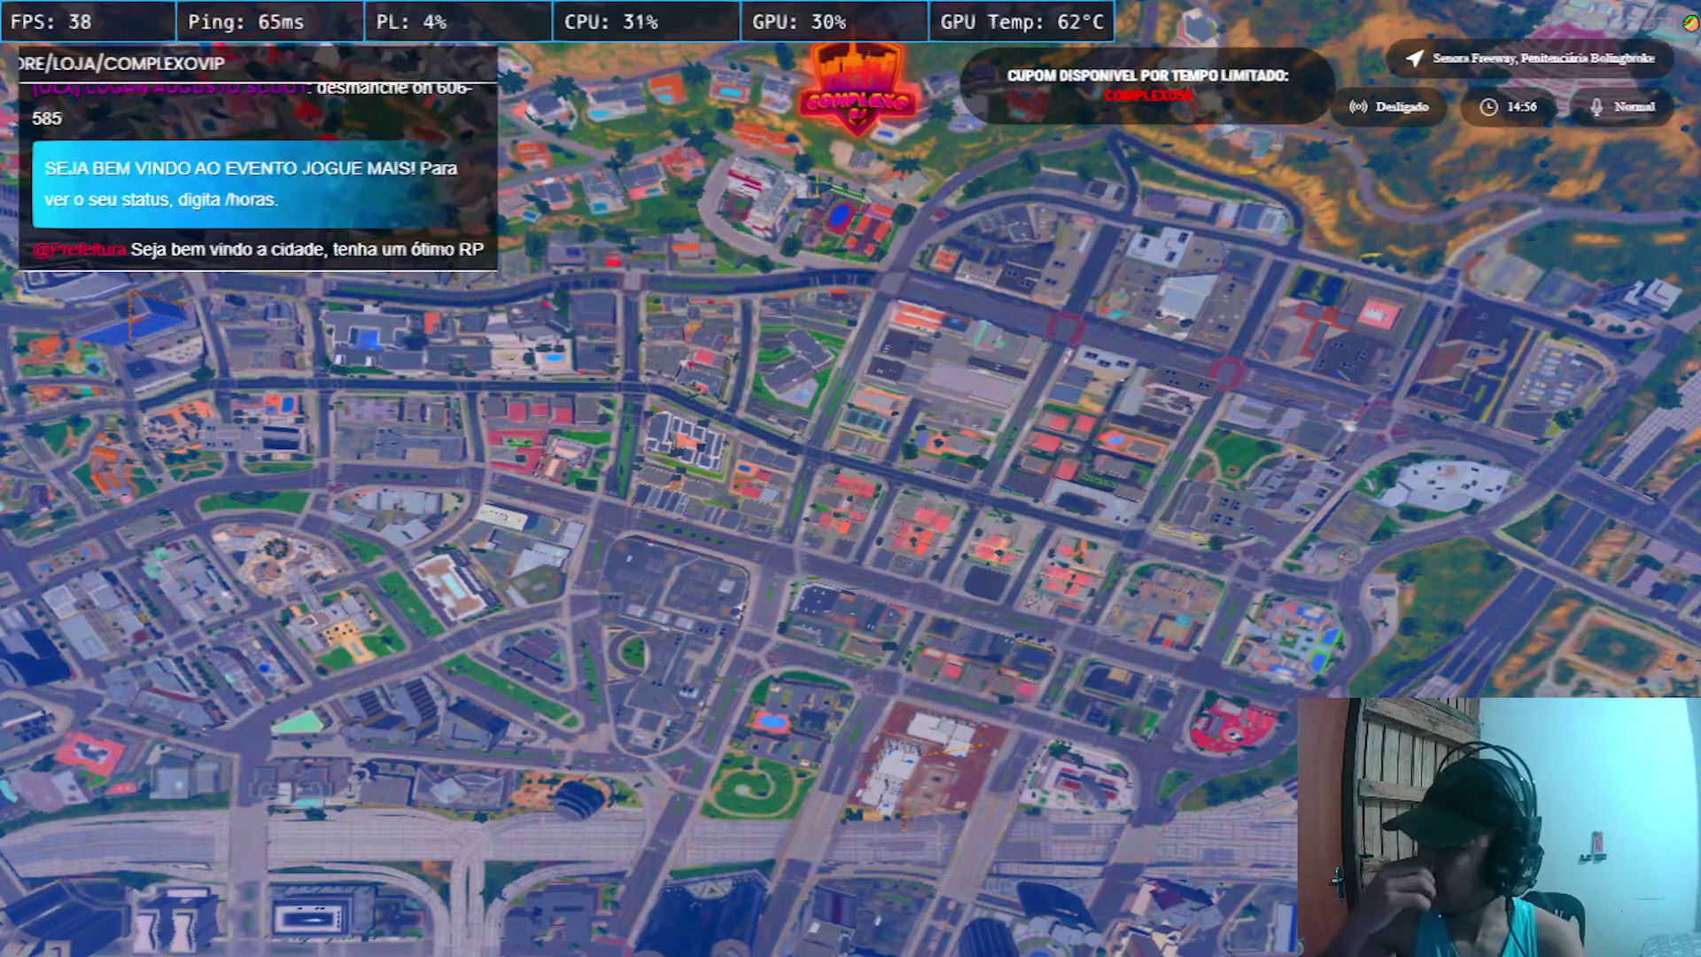
key(F8)
key(F8)
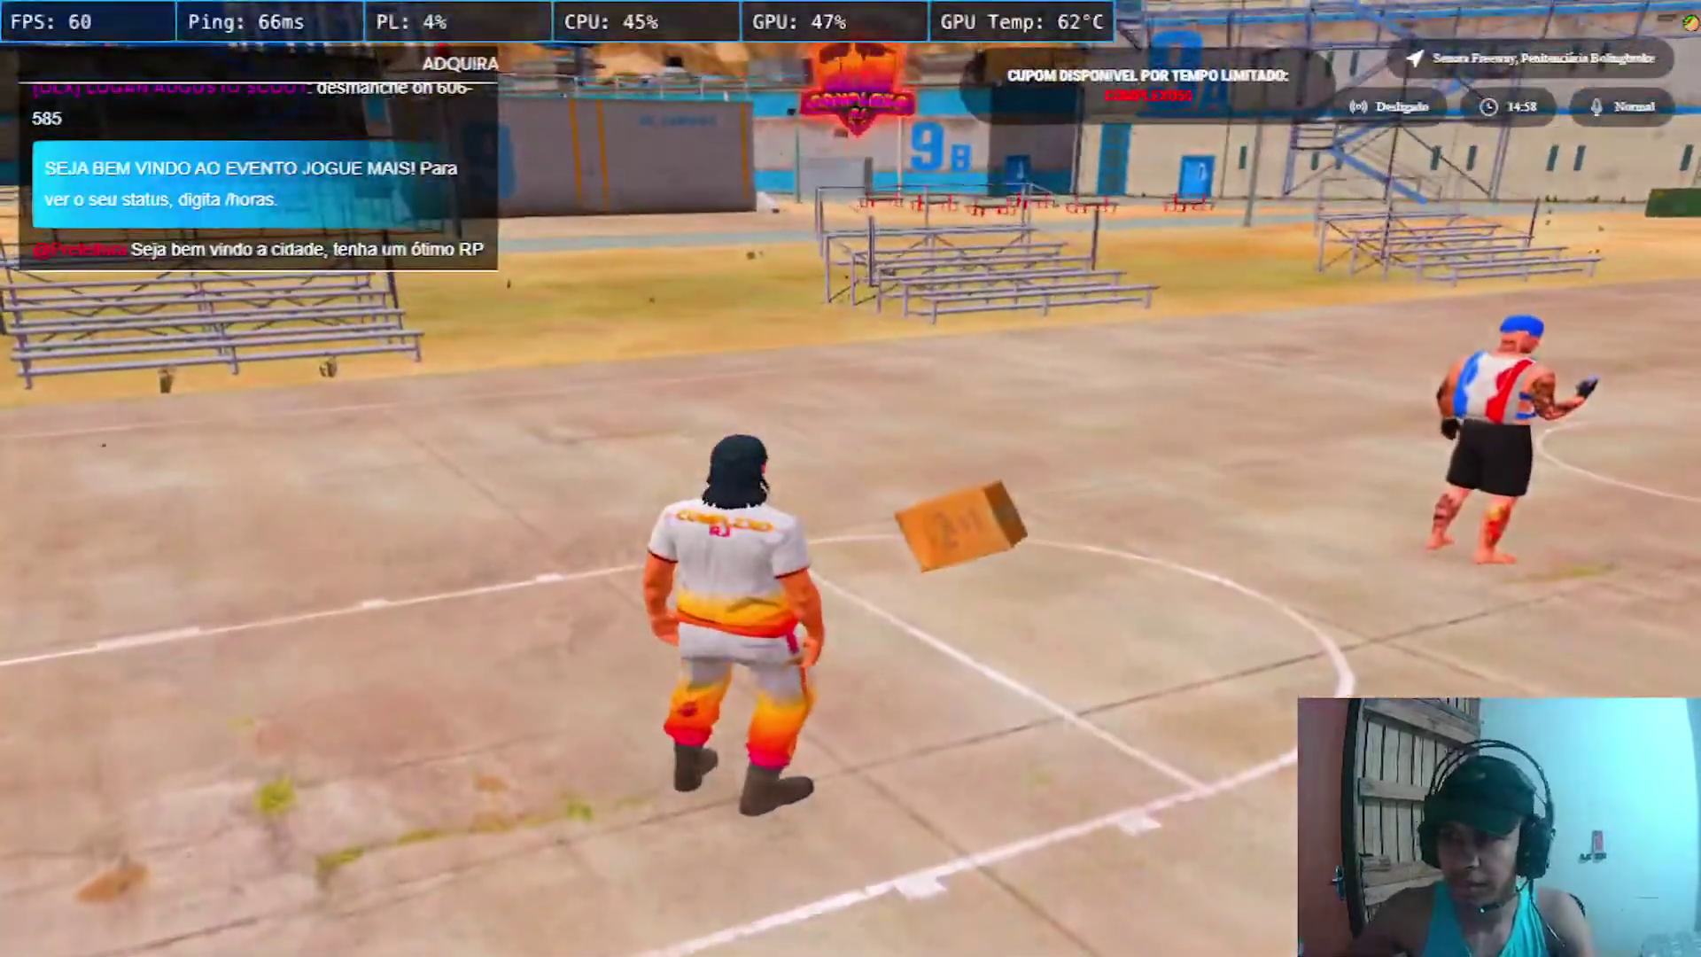
key(w)
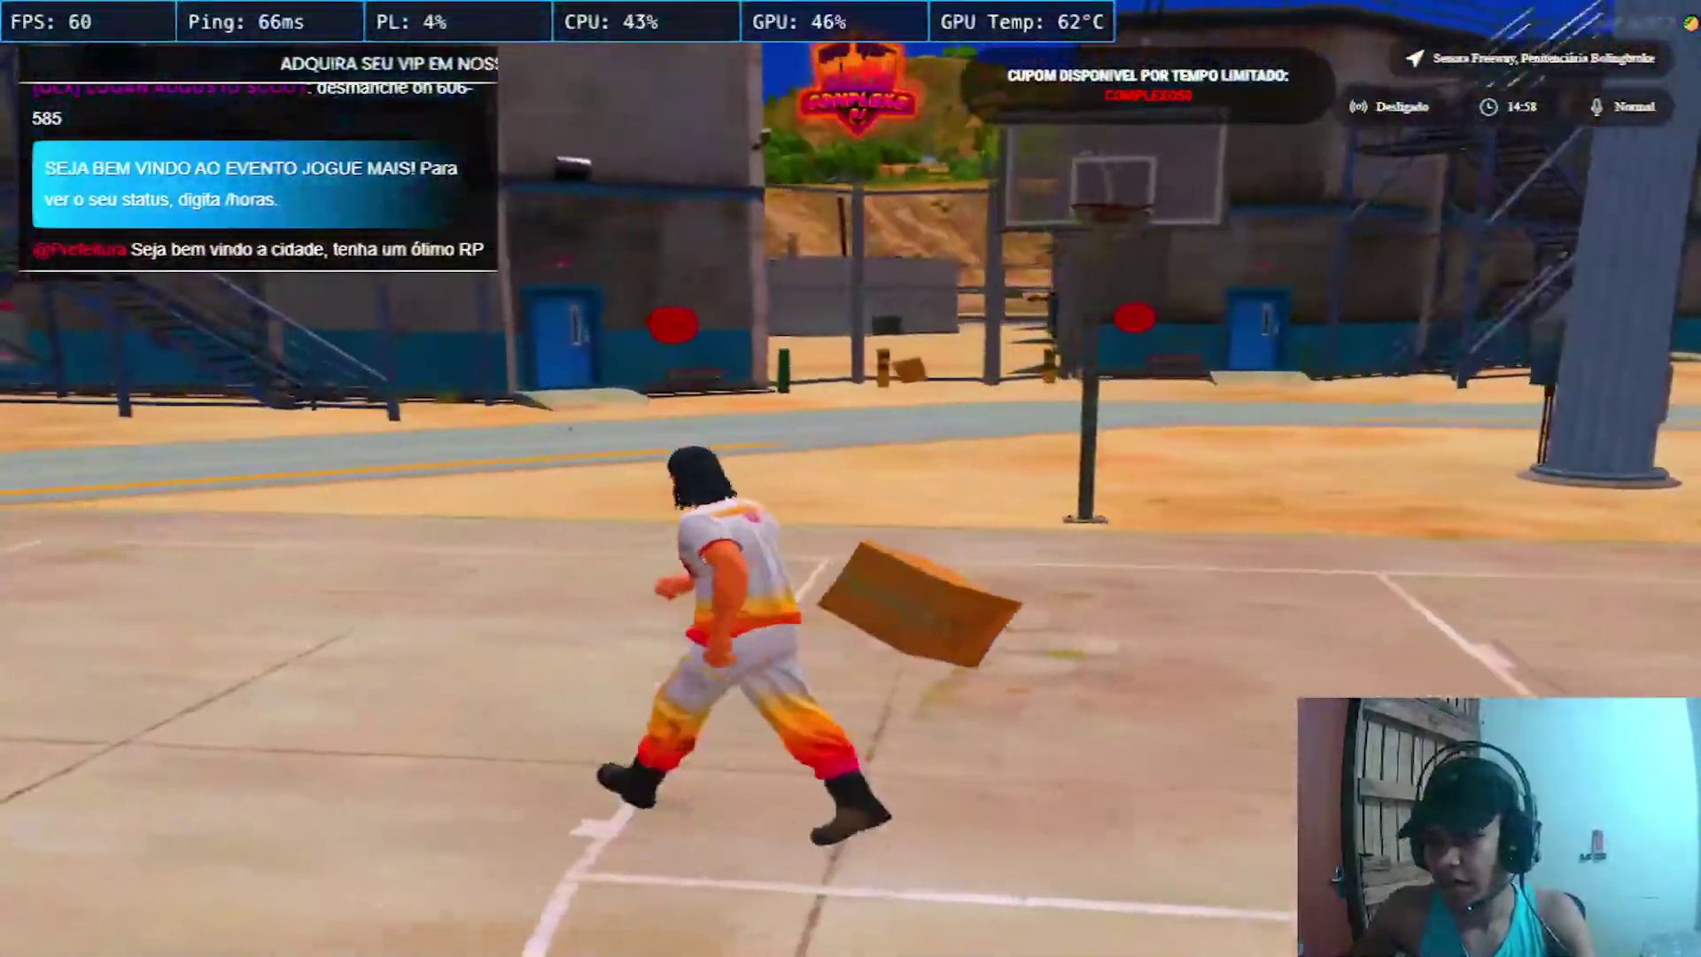
key(w)
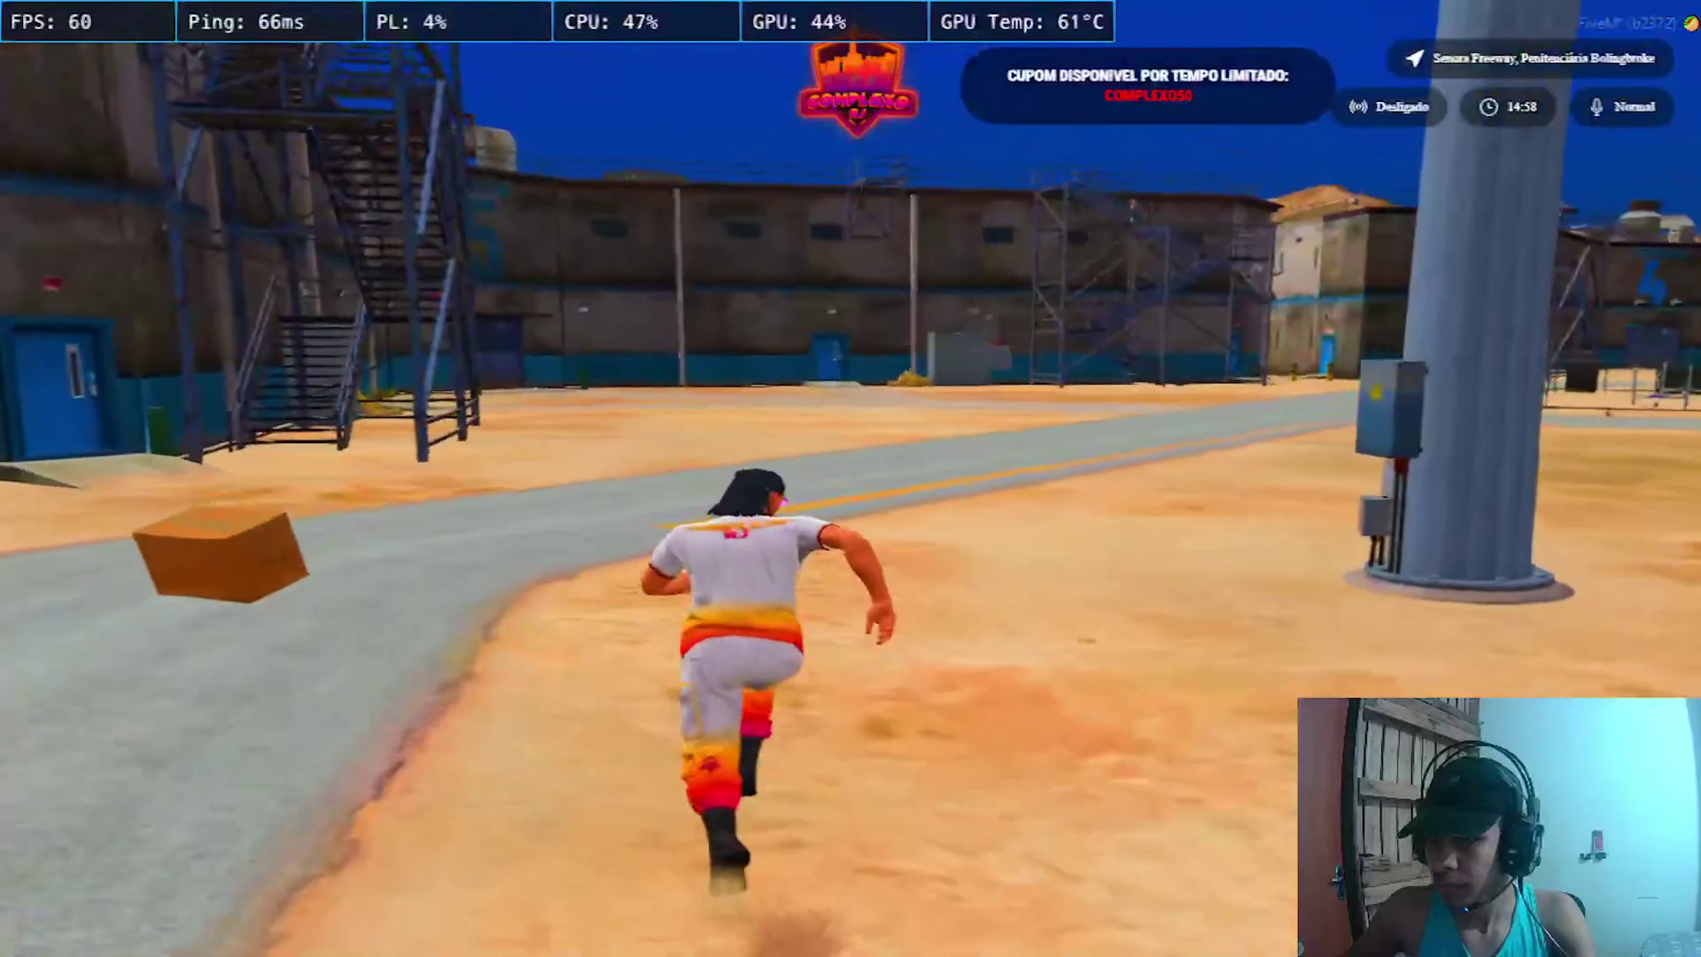
key(w)
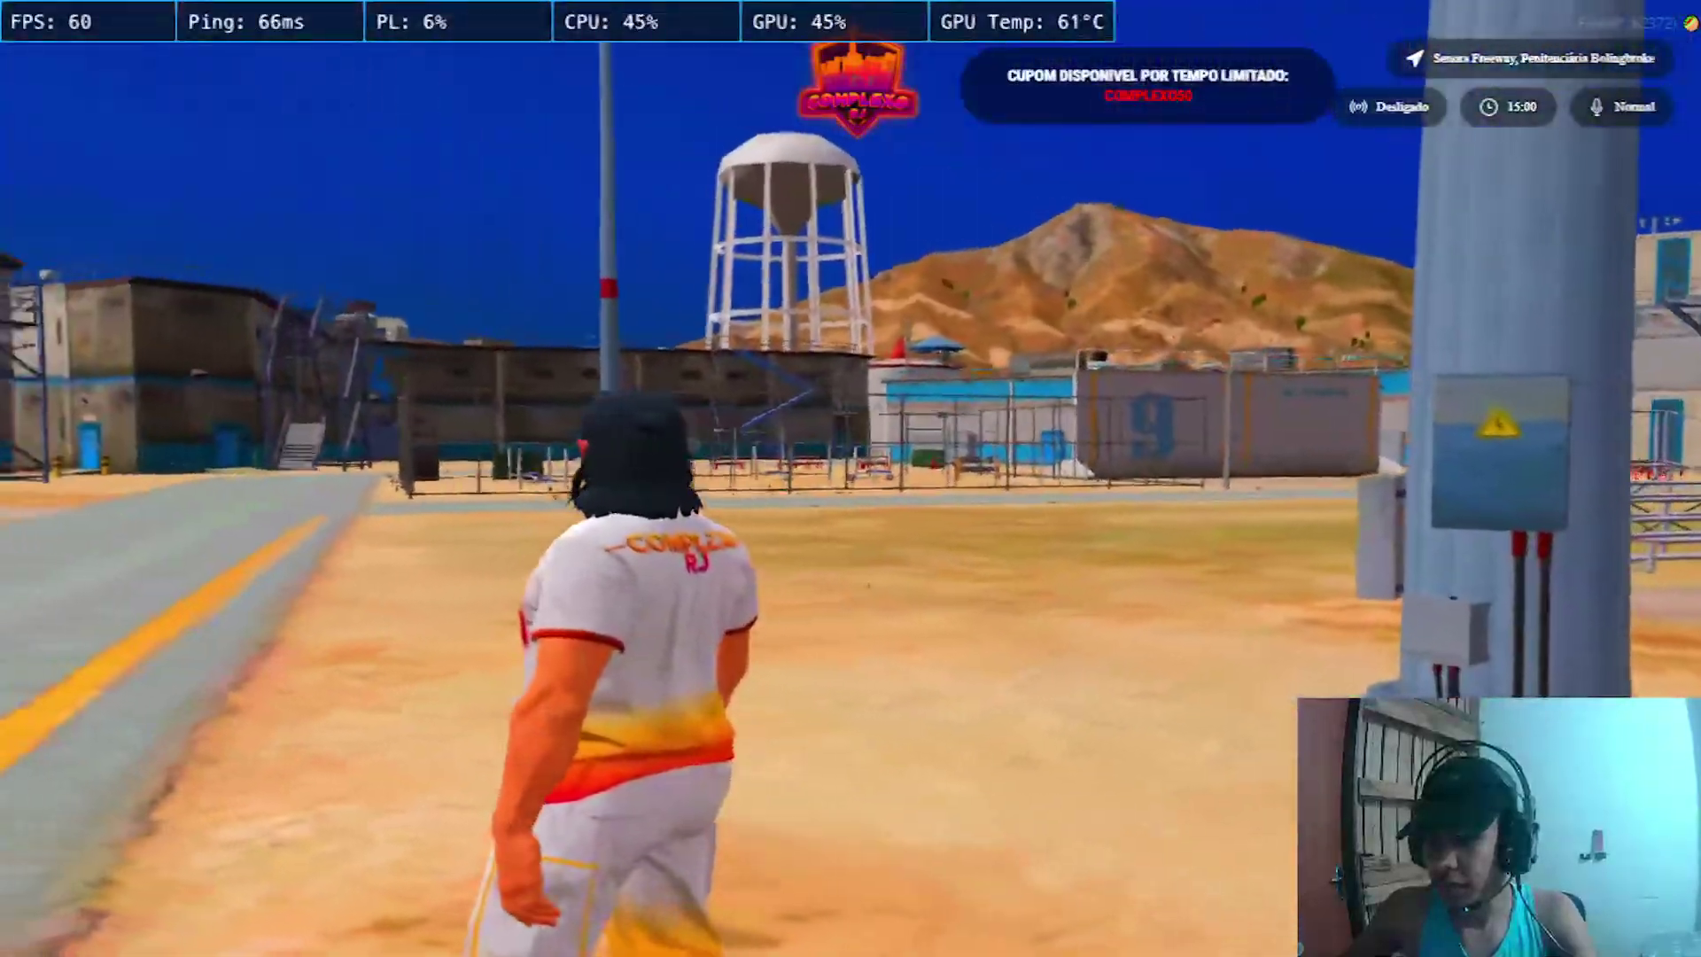
key(w)
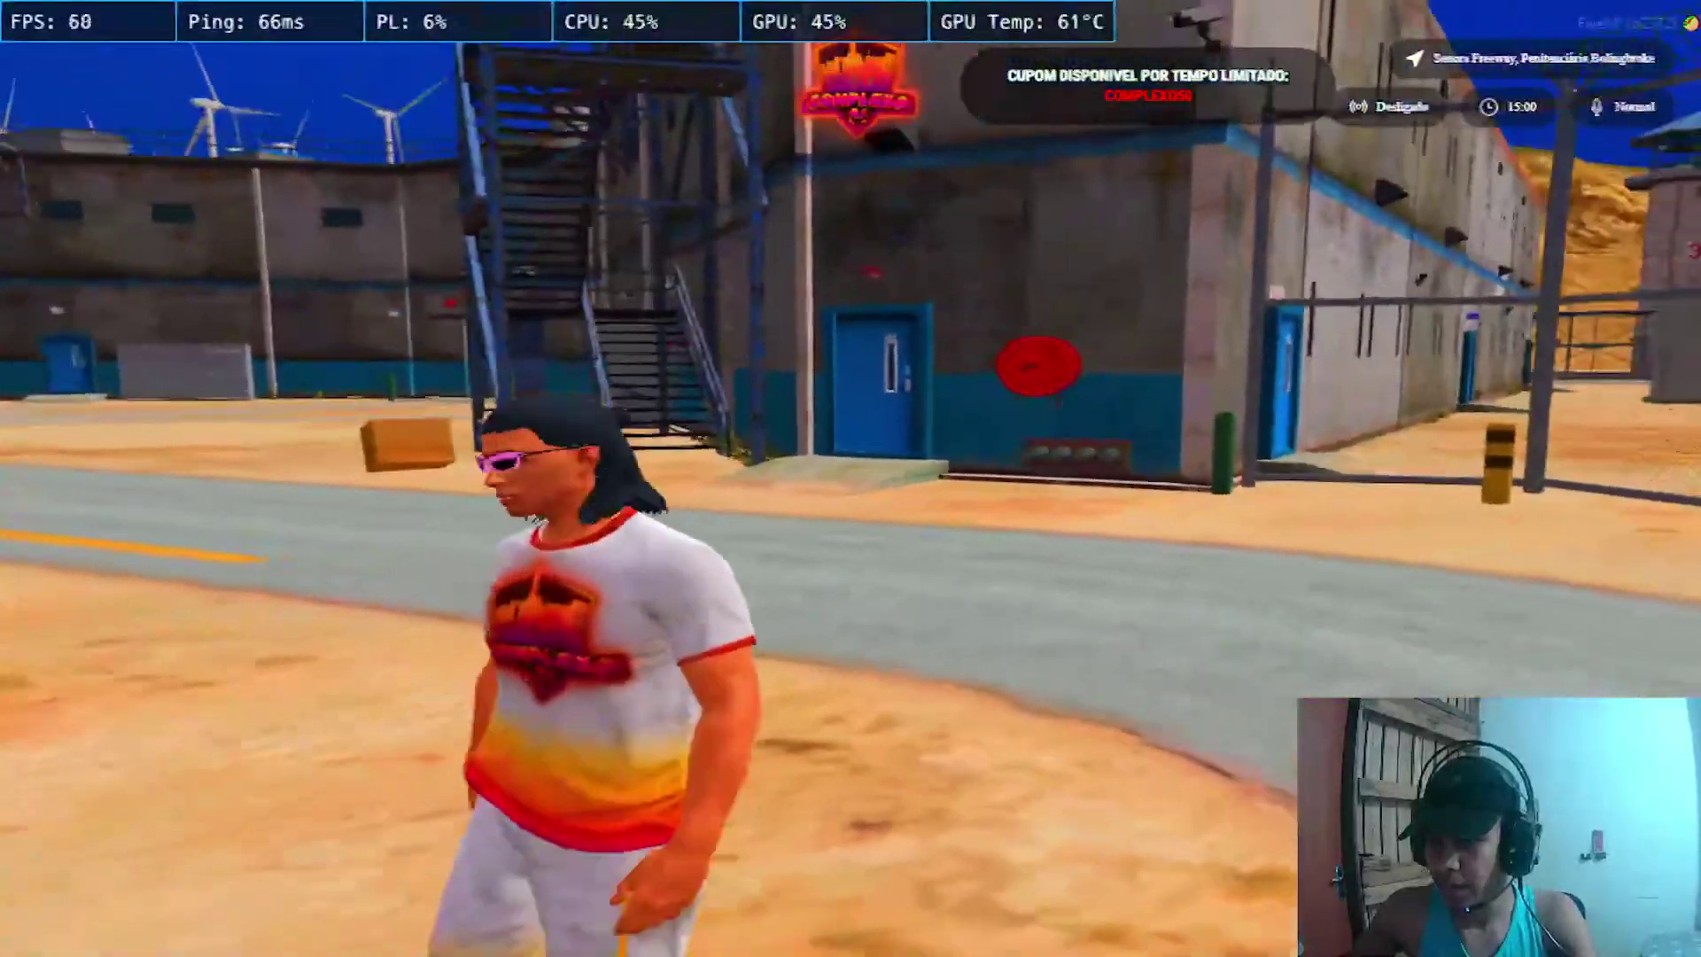
key(w)
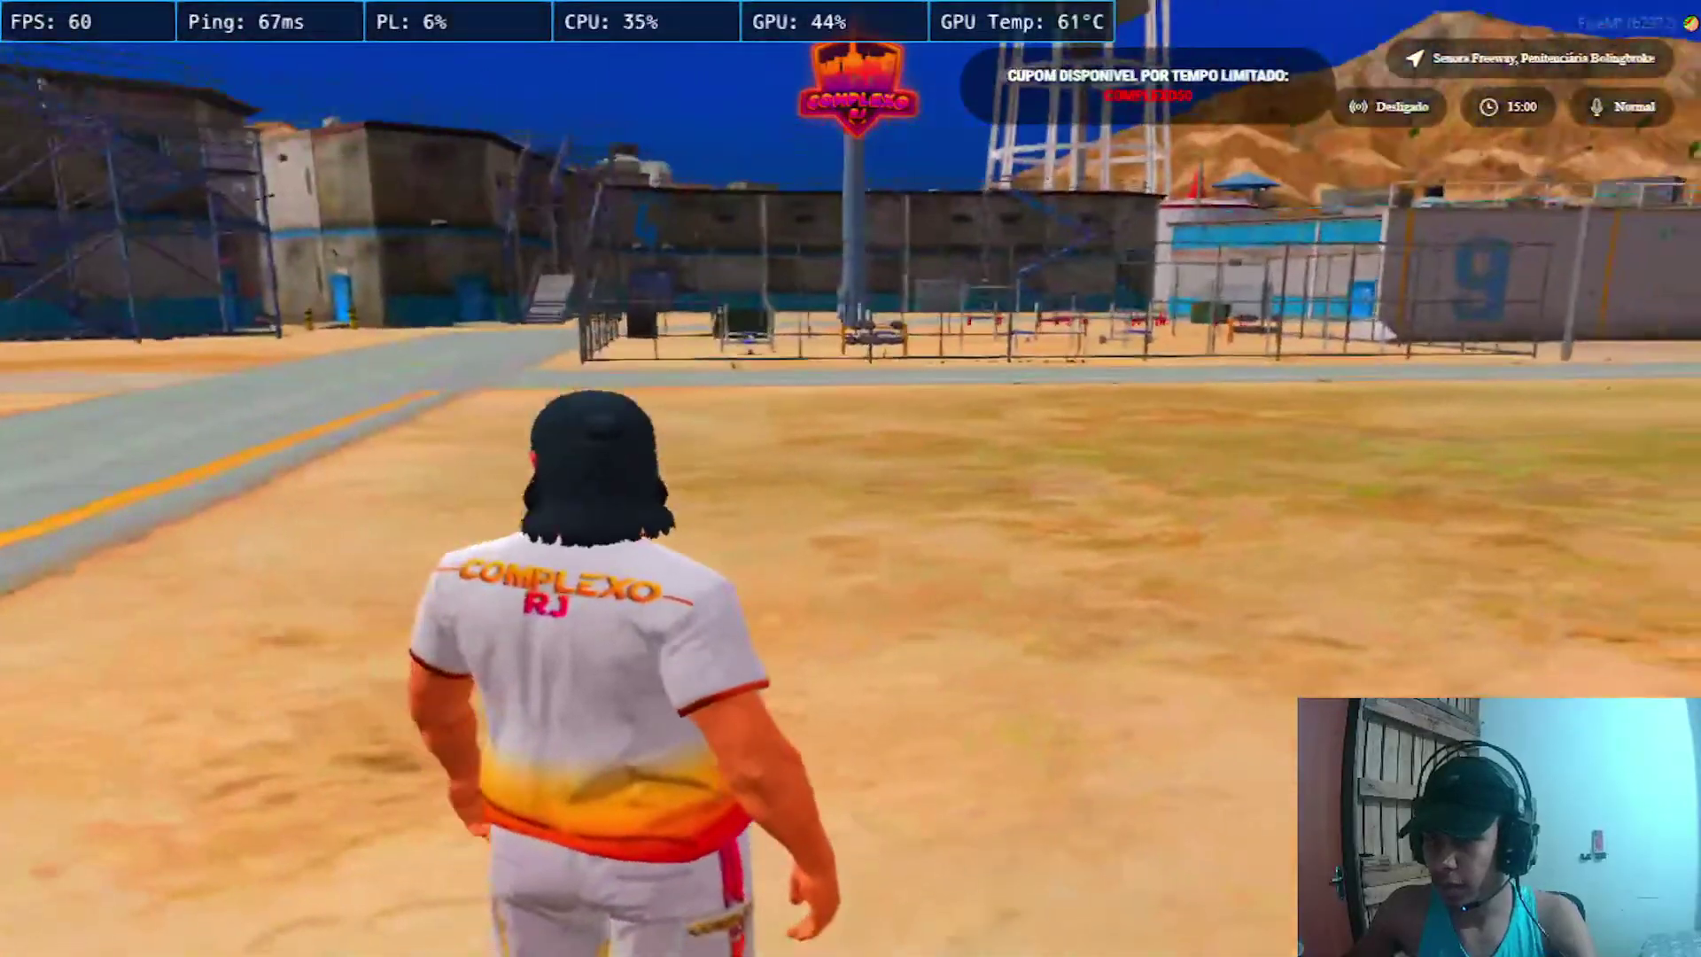
key(w)
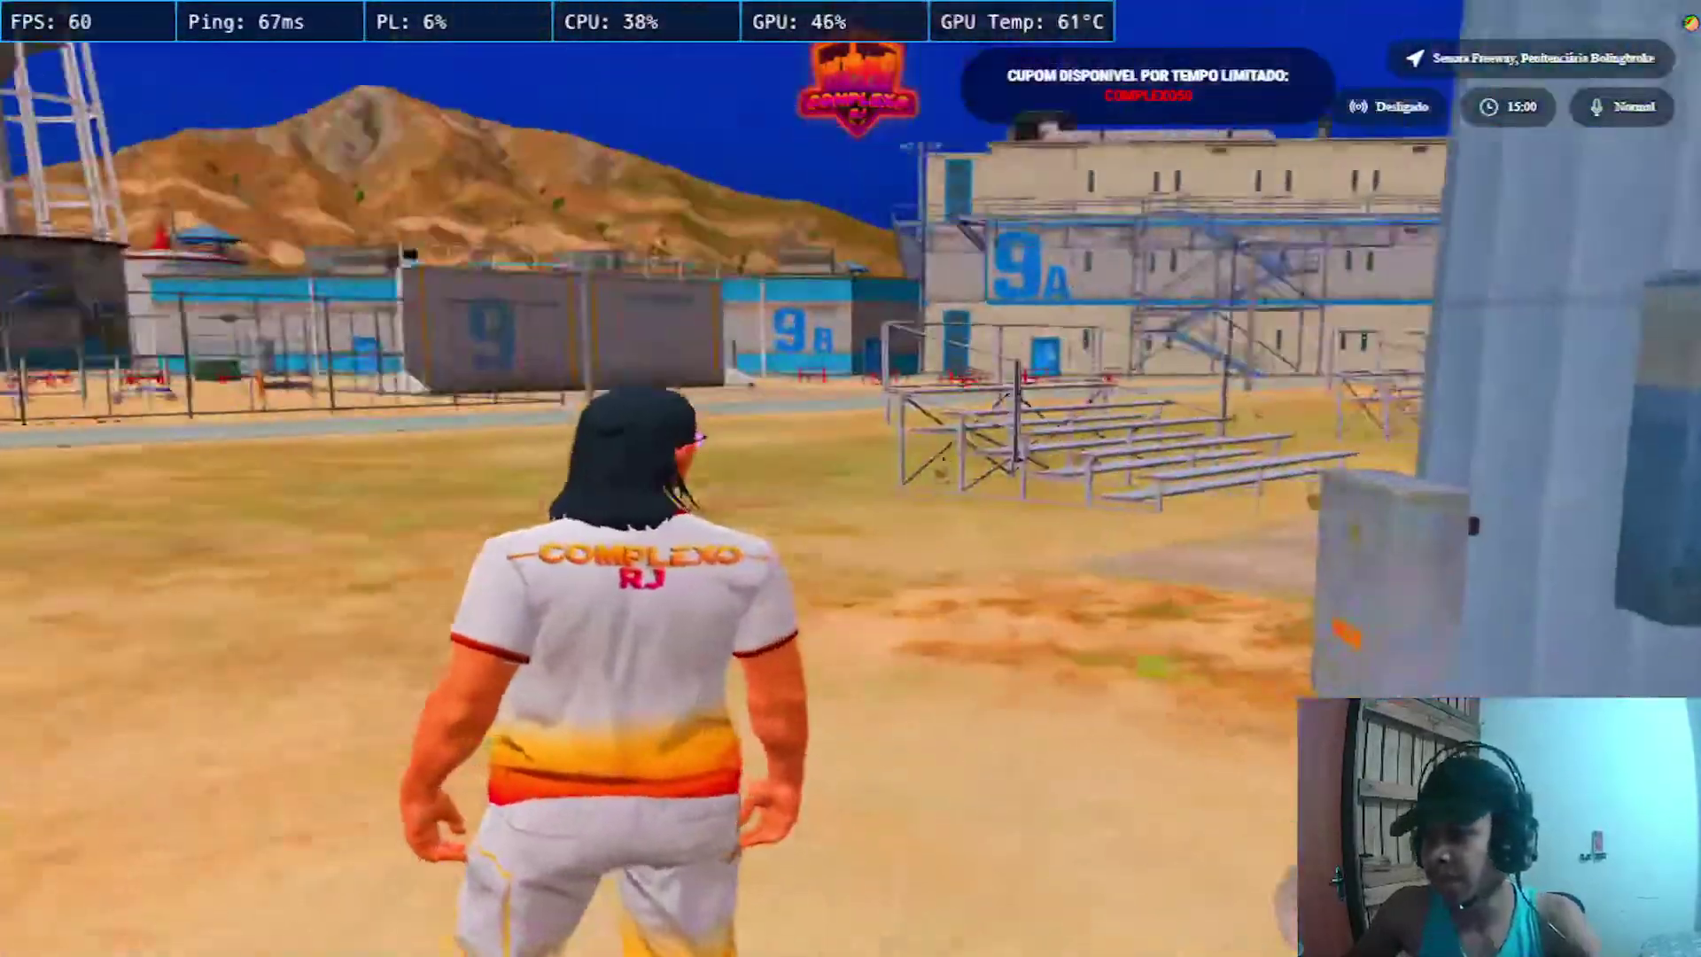
key(w)
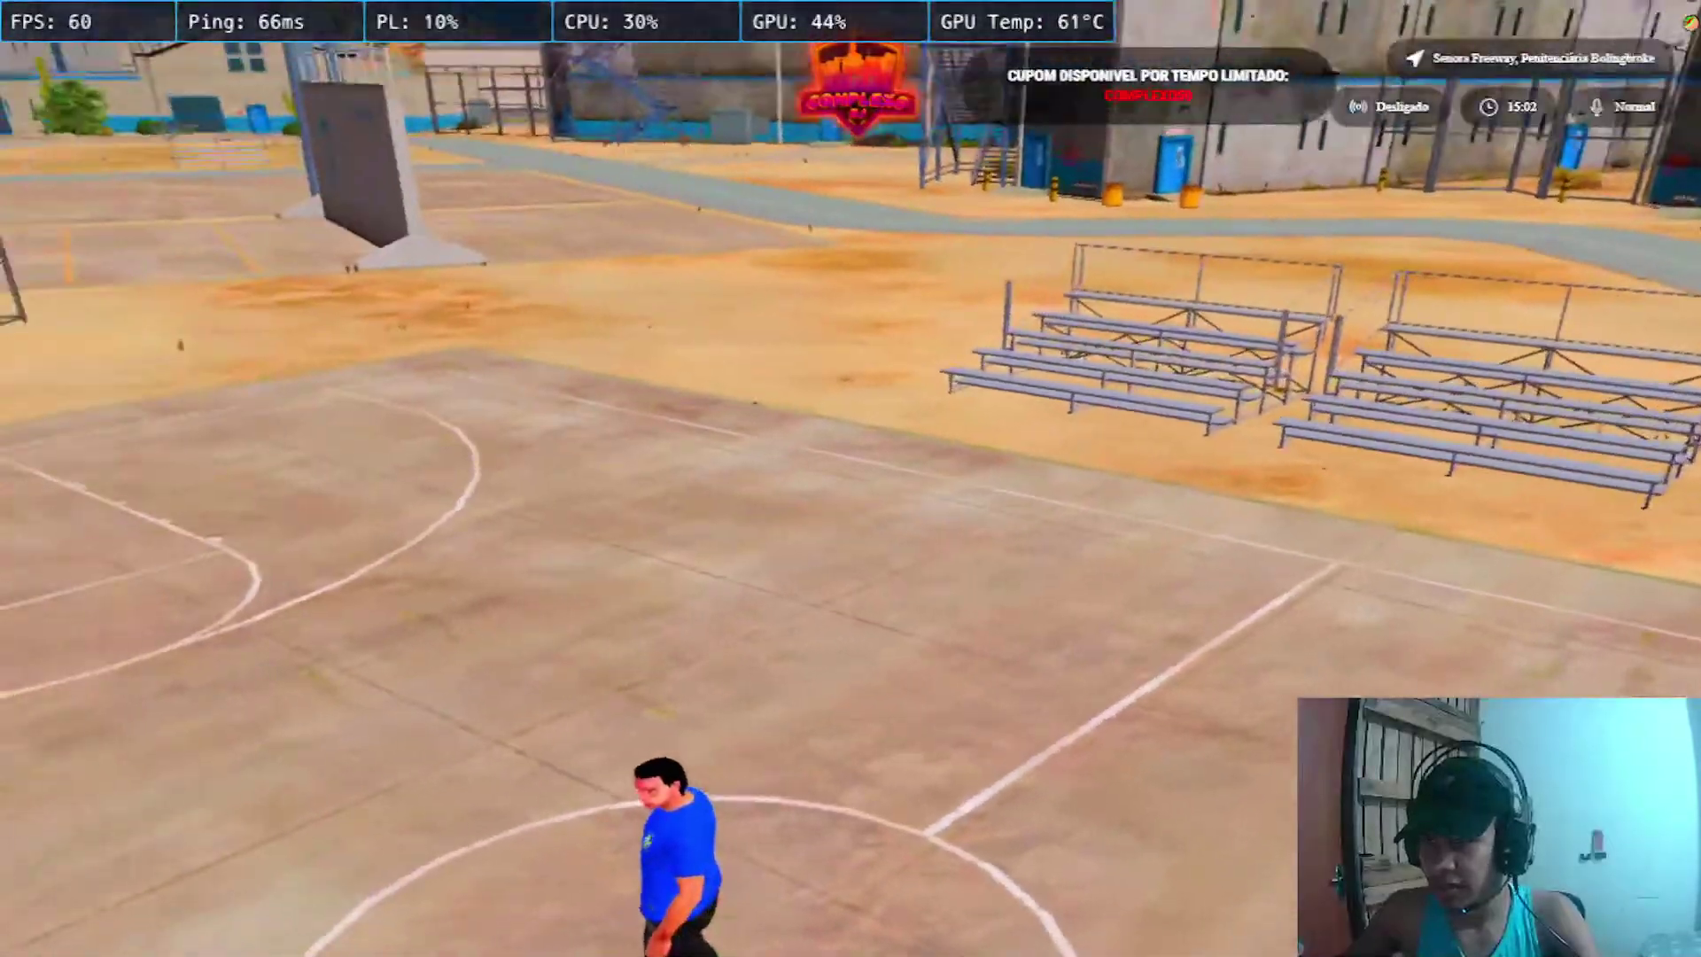
key(w)
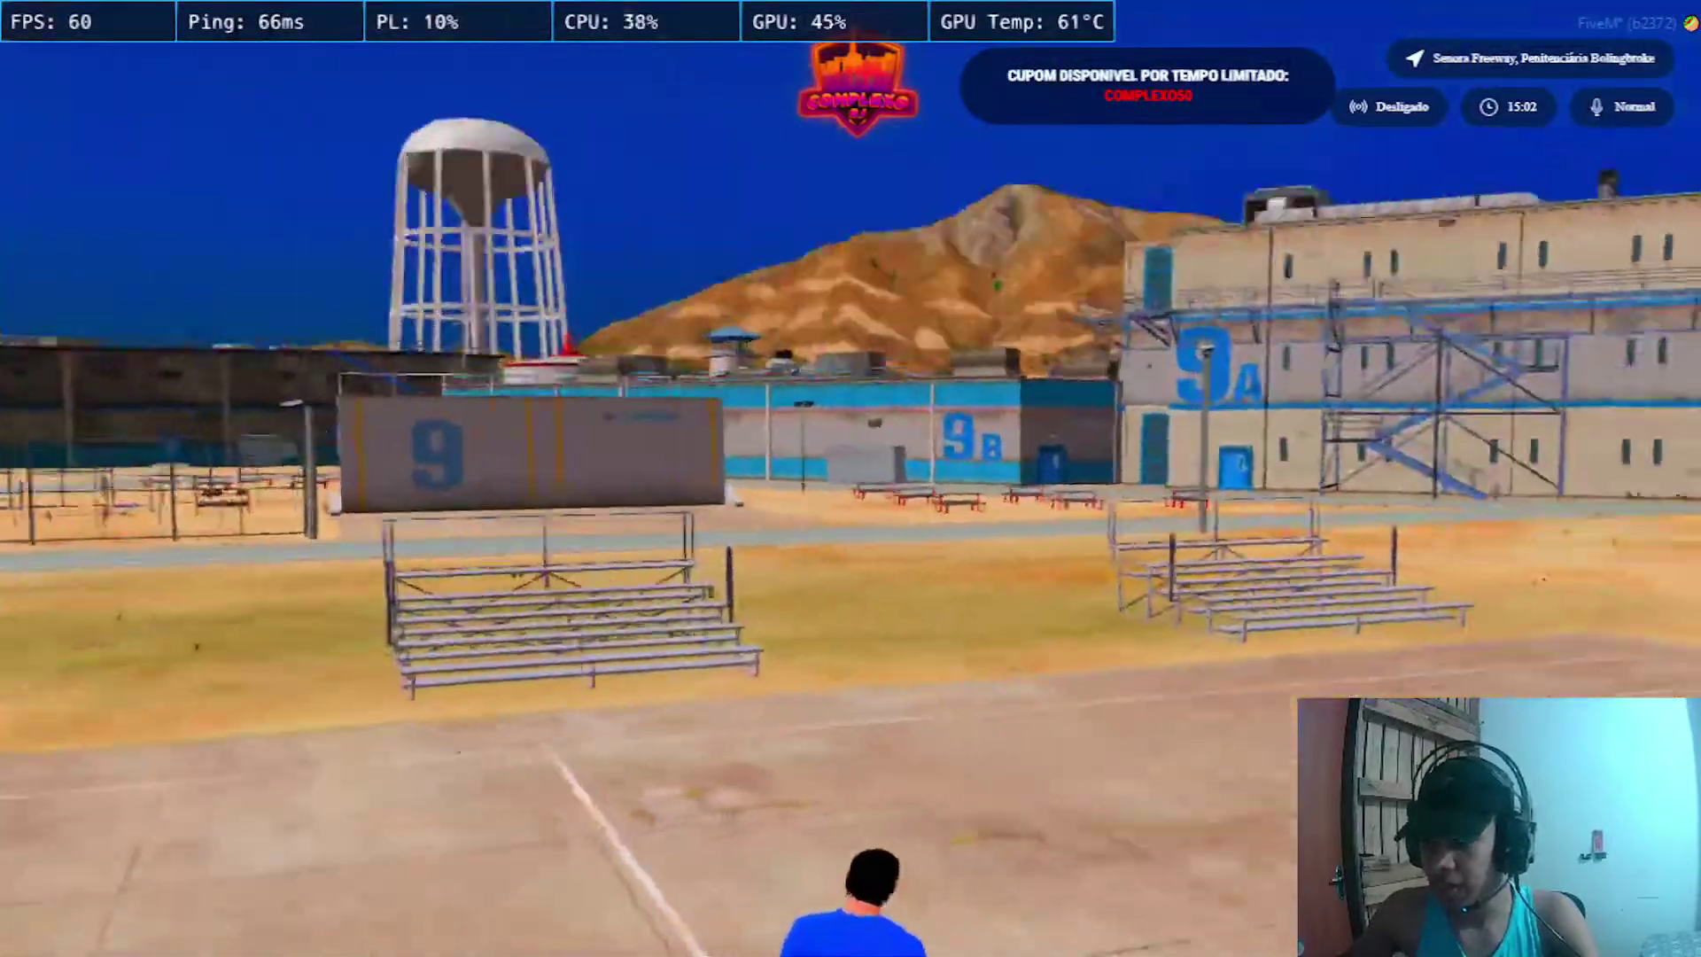